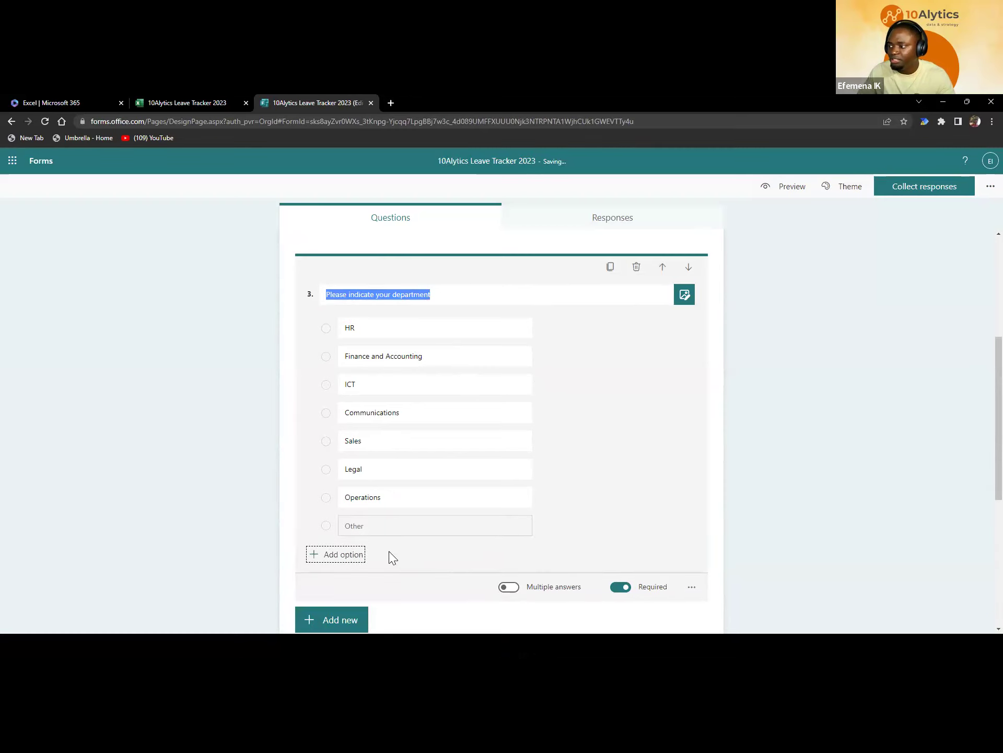
- Add a date question titled "Start Date" after the Type of leave question
scroll(374, 387, "up", 1)
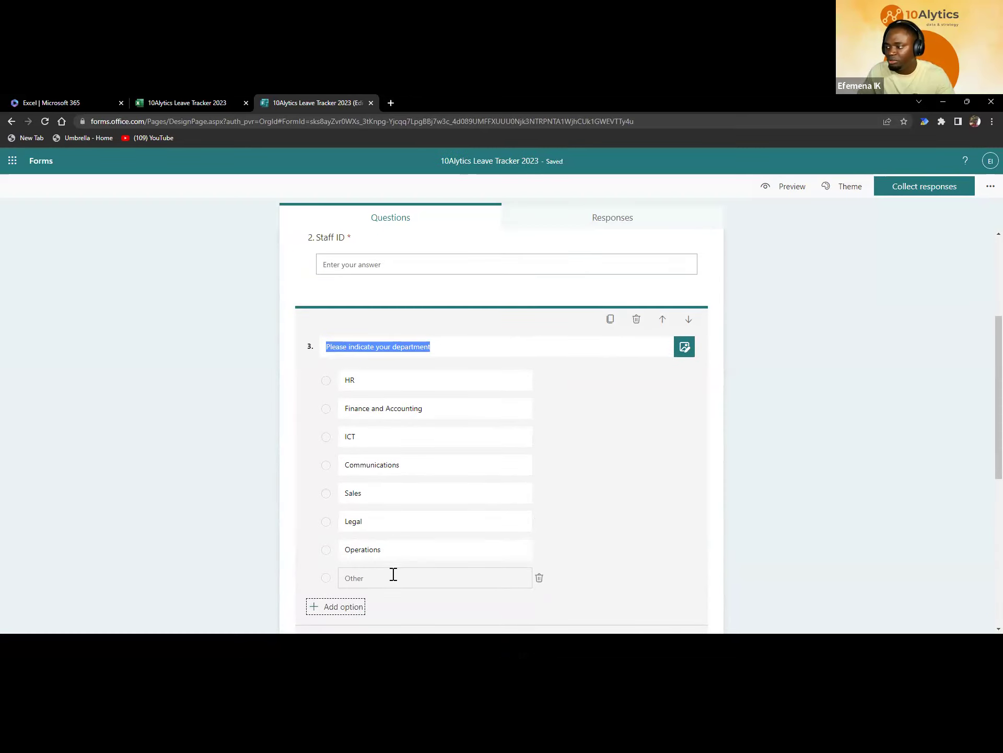
scroll(415, 556, "down", 6)
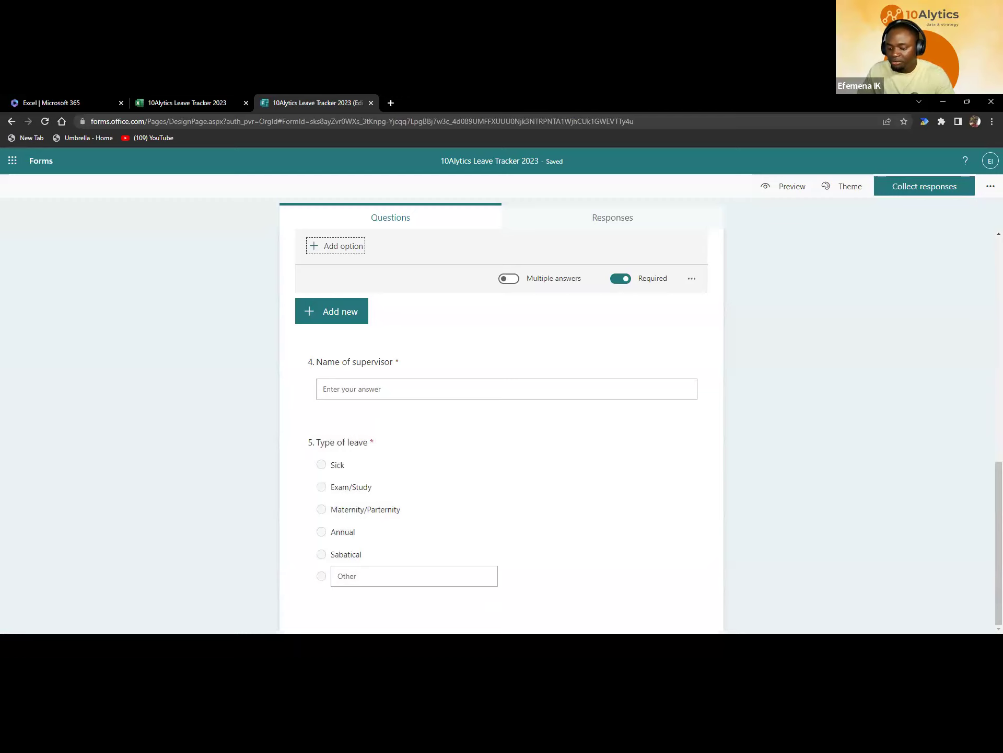
left_click(385, 606)
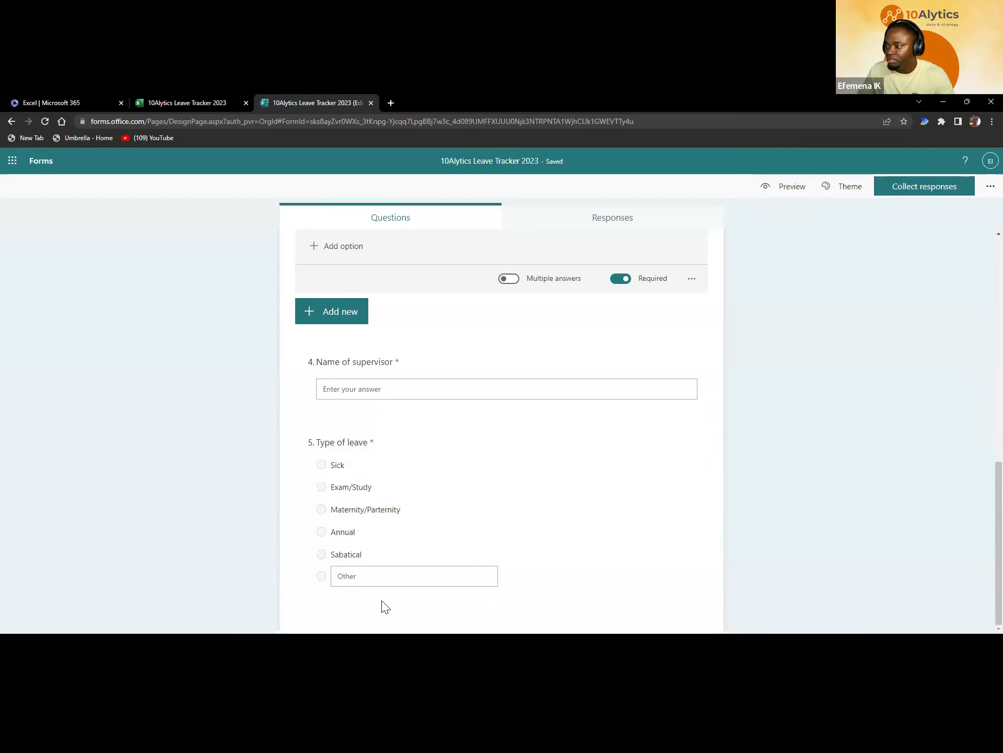
left_click(533, 499)
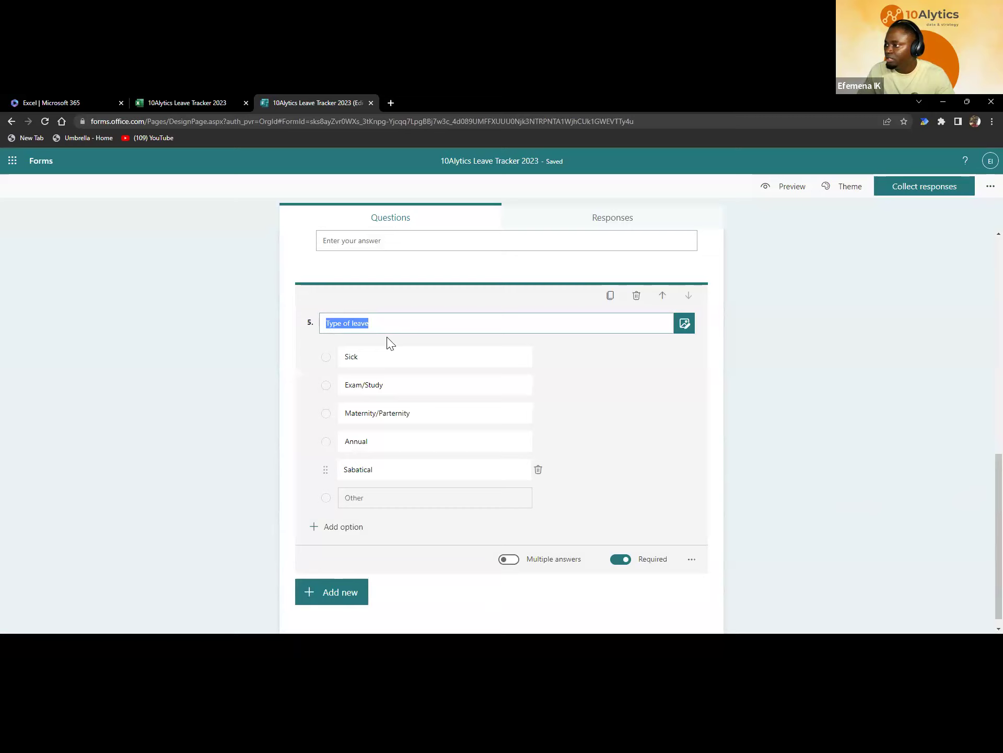
left_click(347, 596)
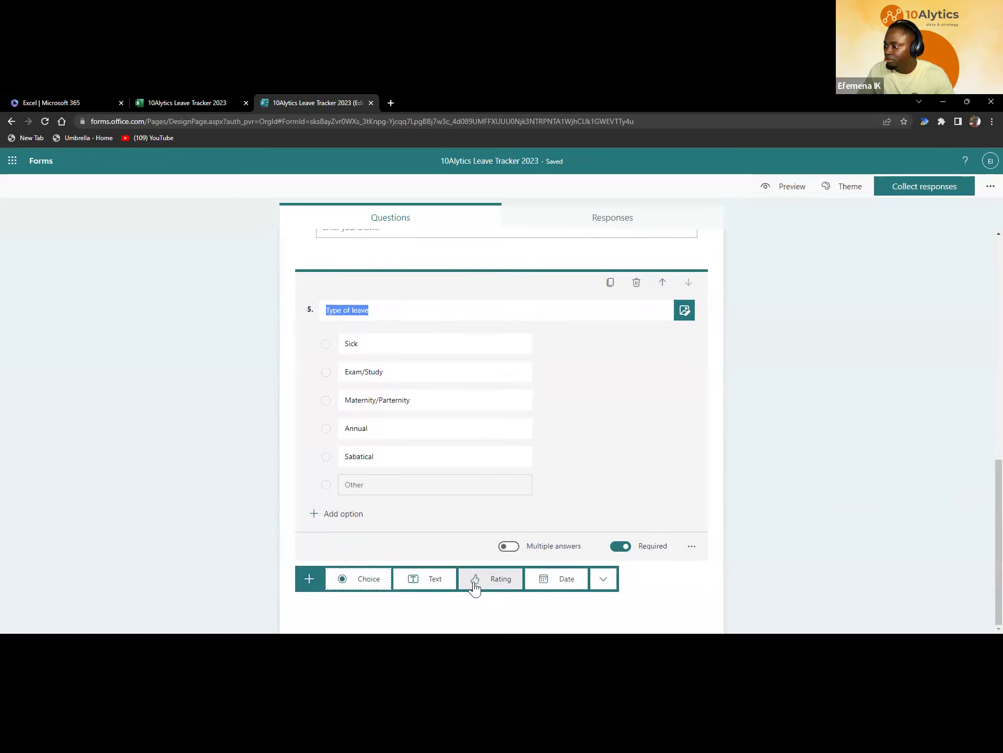
left_click(556, 584)
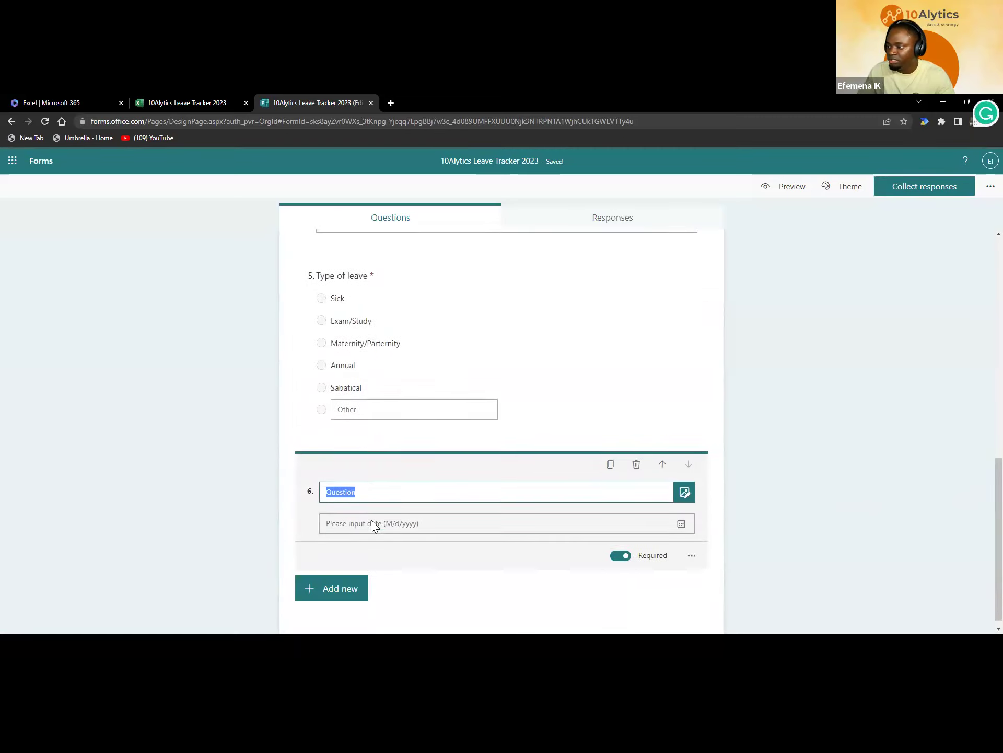
type("Start Date")
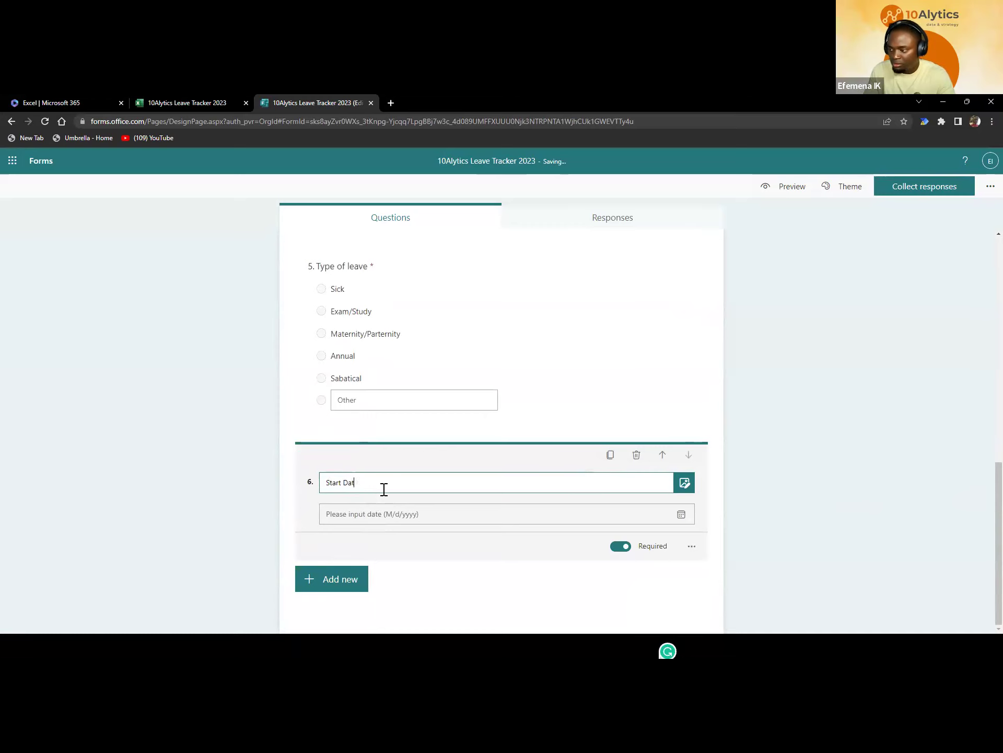
- Add a second date question titled "End Date" below Start Date
left_click(339, 580)
left_click(564, 579)
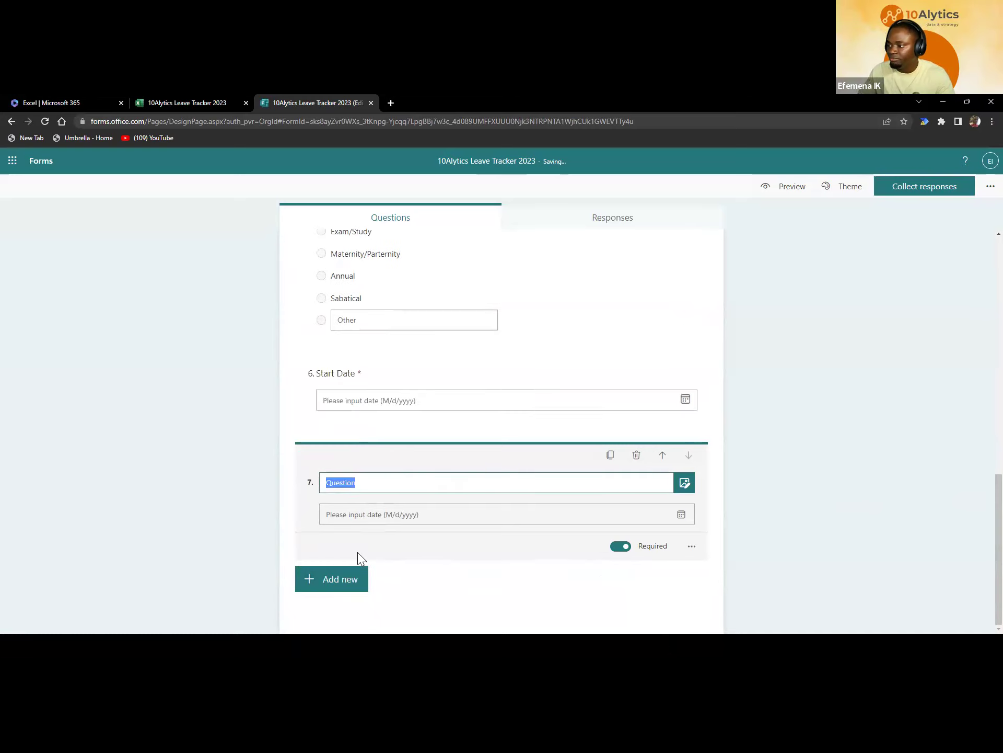
type("End Date")
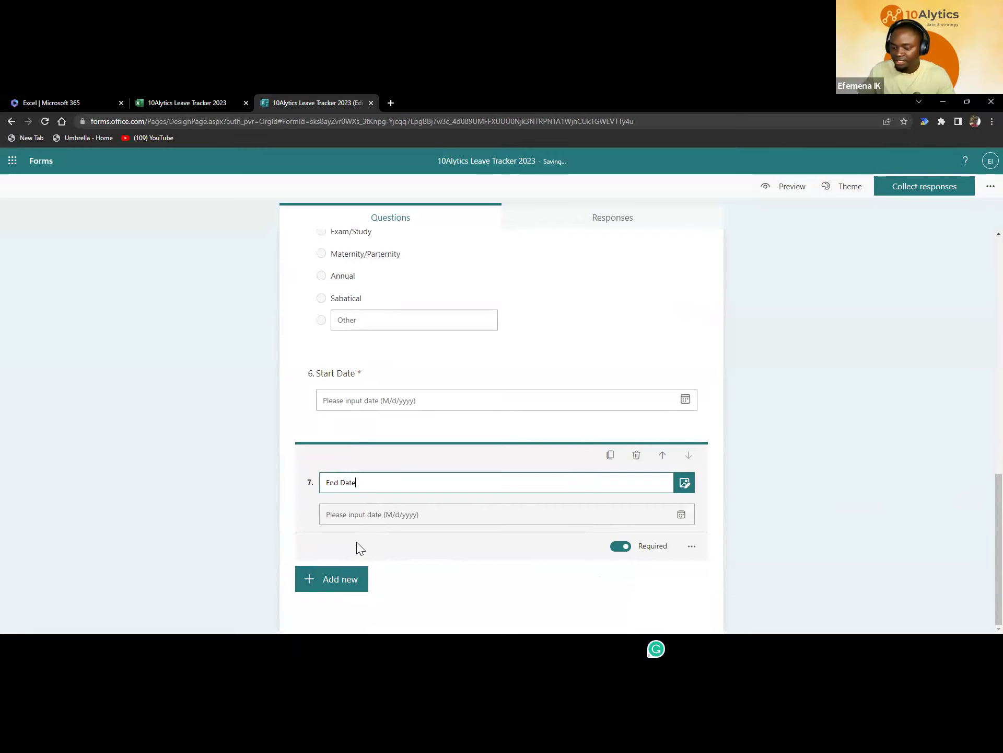
- Add a short-answer text question titled "Details about your leave" at the end of the form
left_click(343, 593)
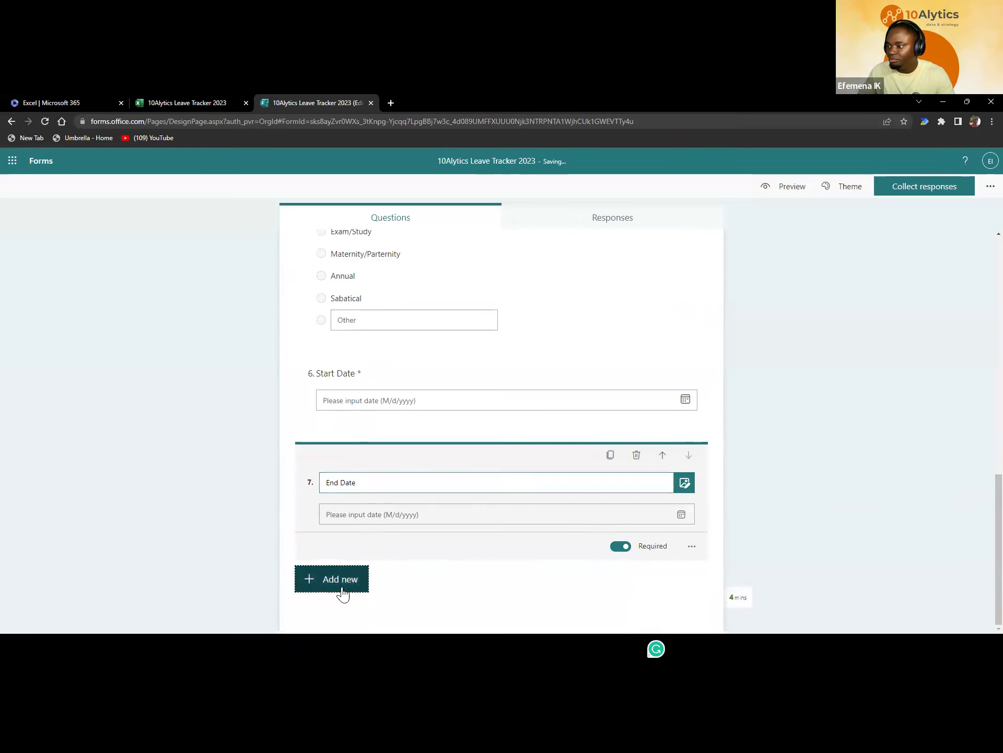
left_click(433, 584)
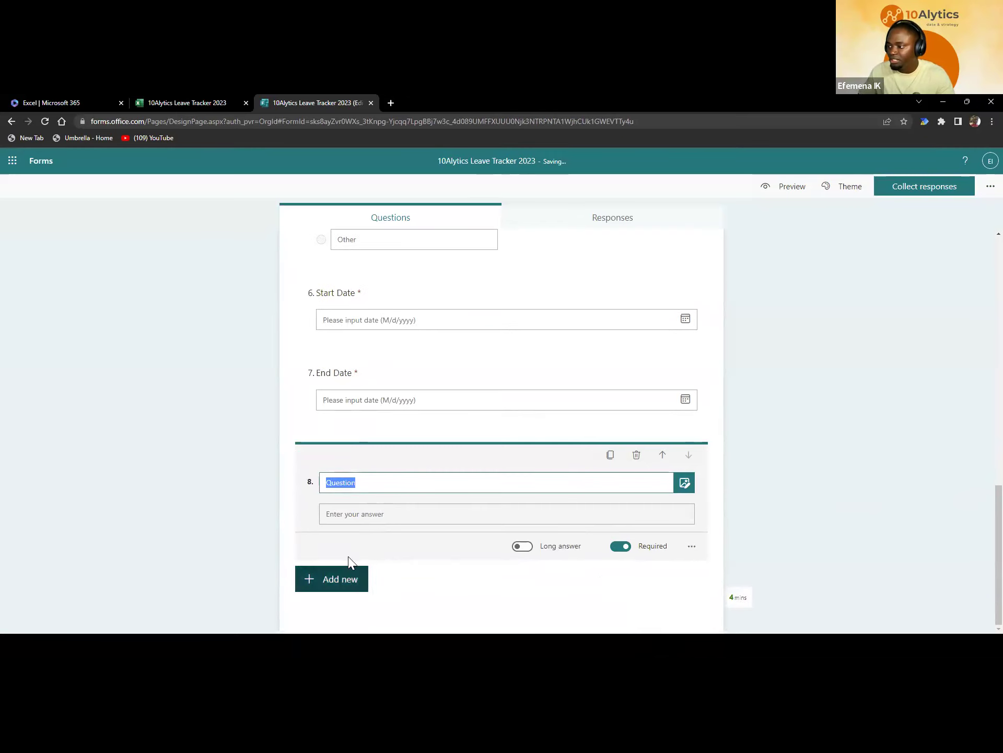
type("Details about your leave")
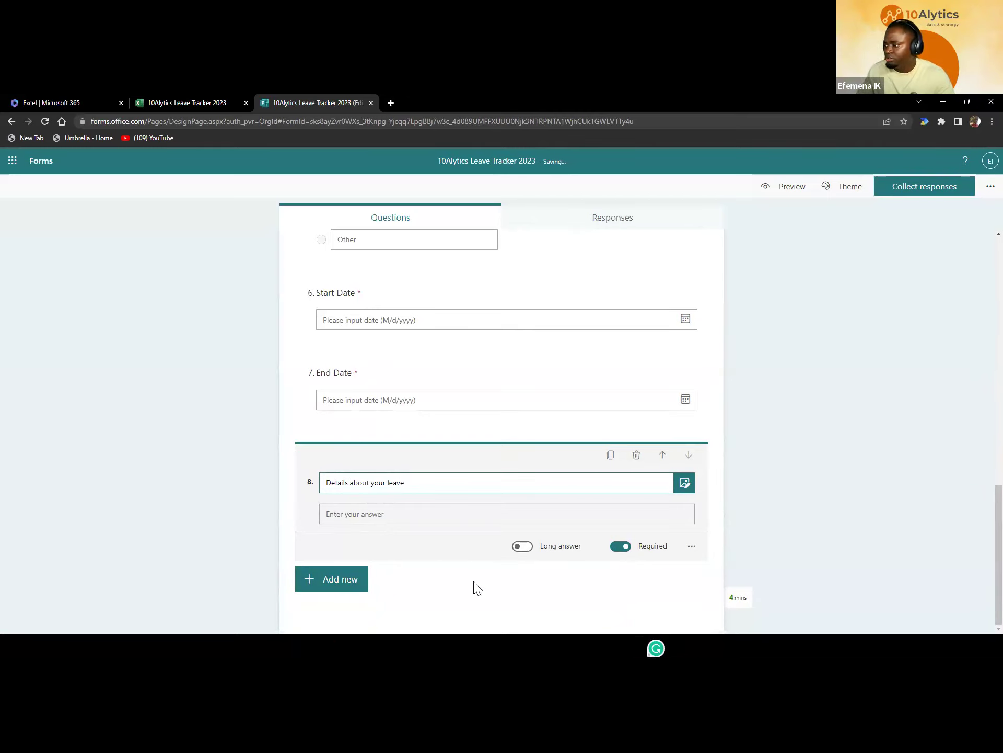
- Review the form's questions, then shorten its response-collection URL and copy the link
scroll(679, 329, "up", 7)
scroll(686, 327, "up", 5)
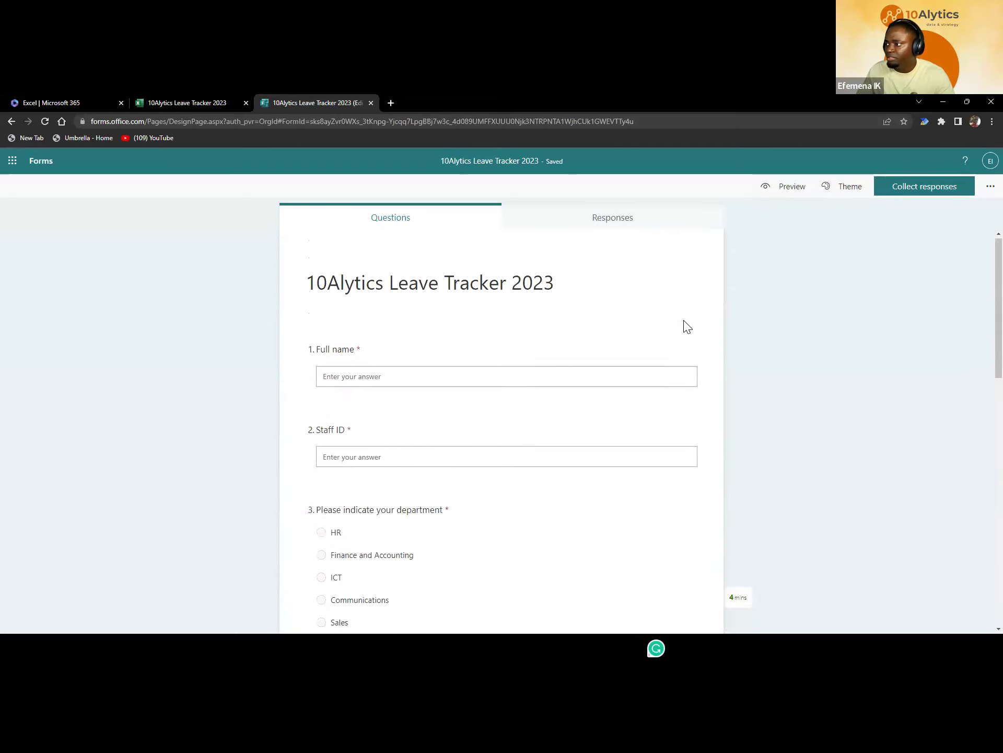
scroll(666, 314, "down", 12)
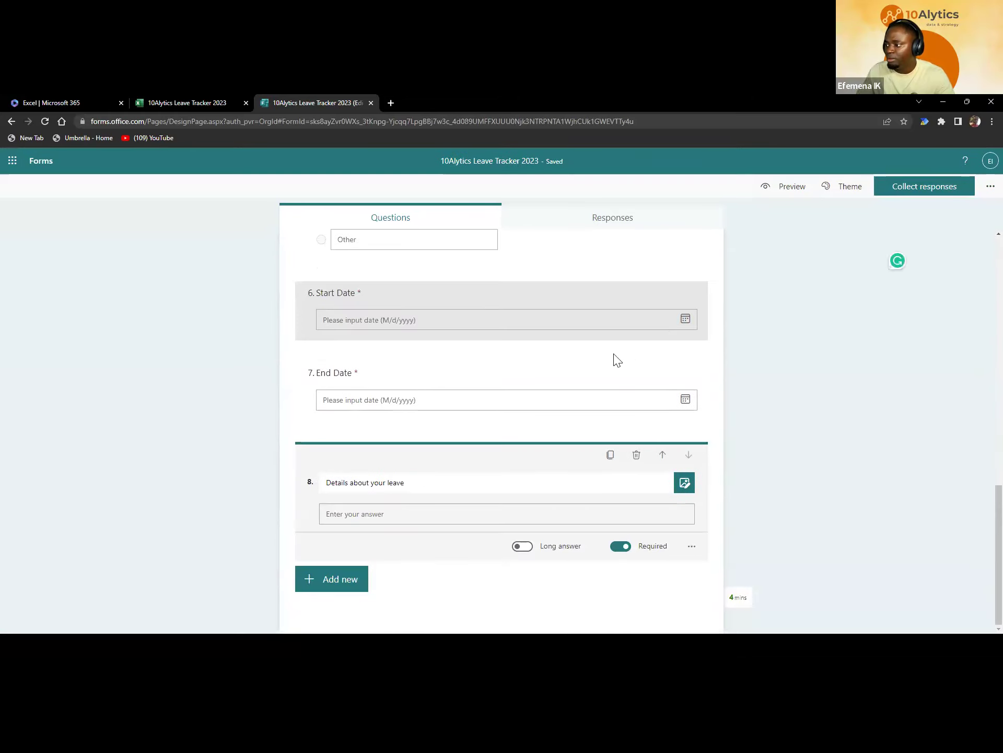
scroll(574, 363, "up", 6)
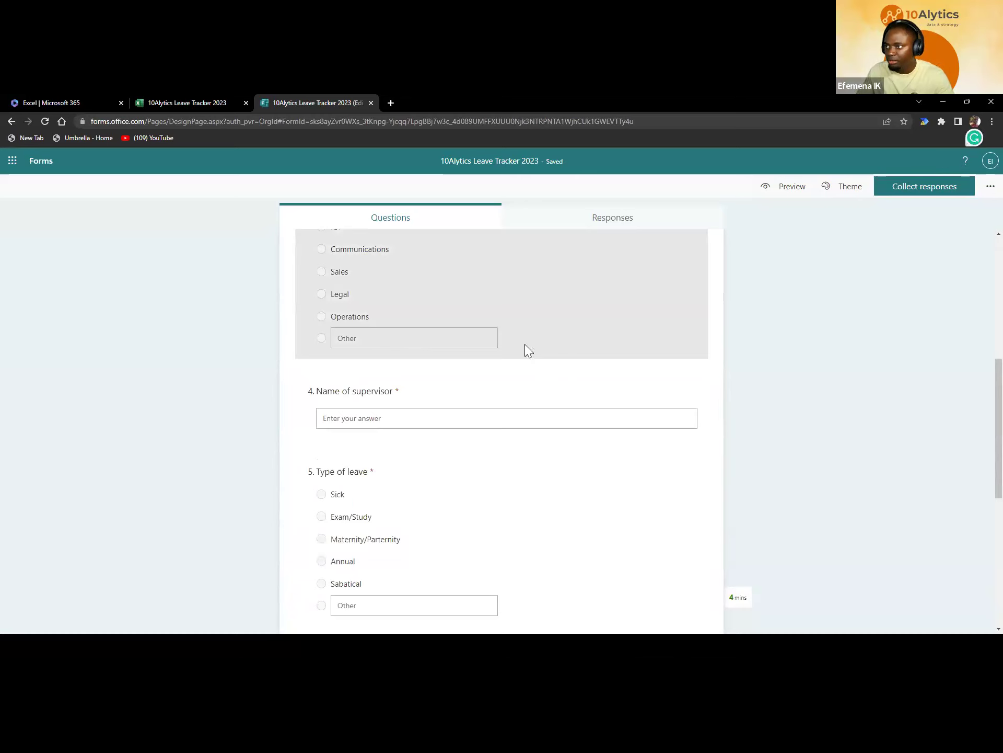
left_click(908, 192)
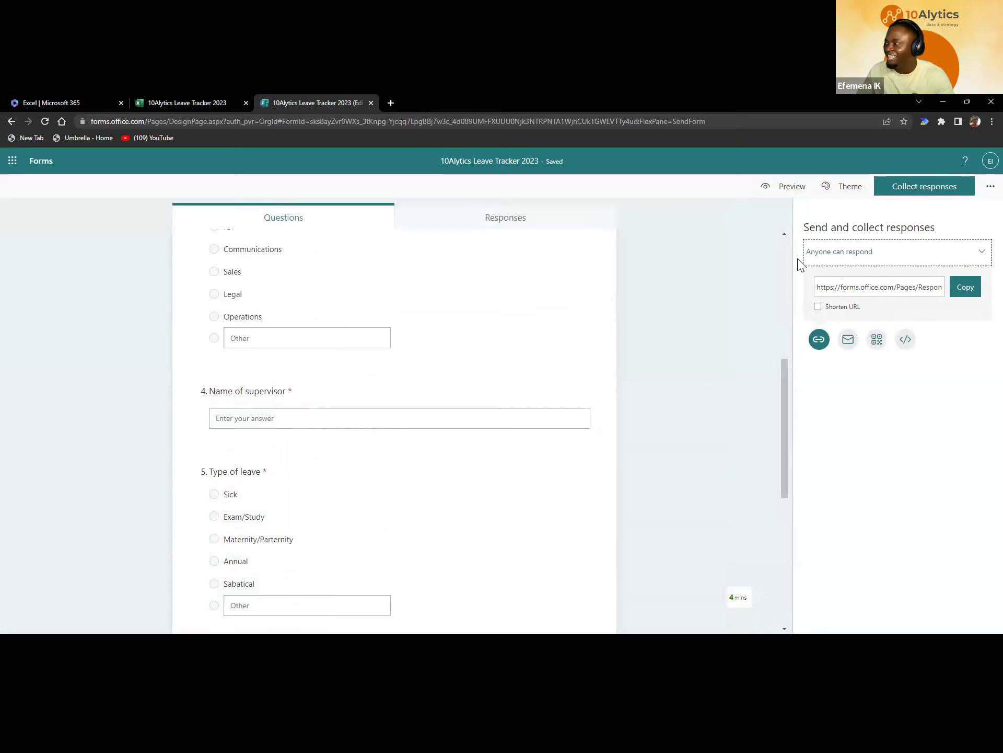
left_click(828, 311)
left_click(968, 295)
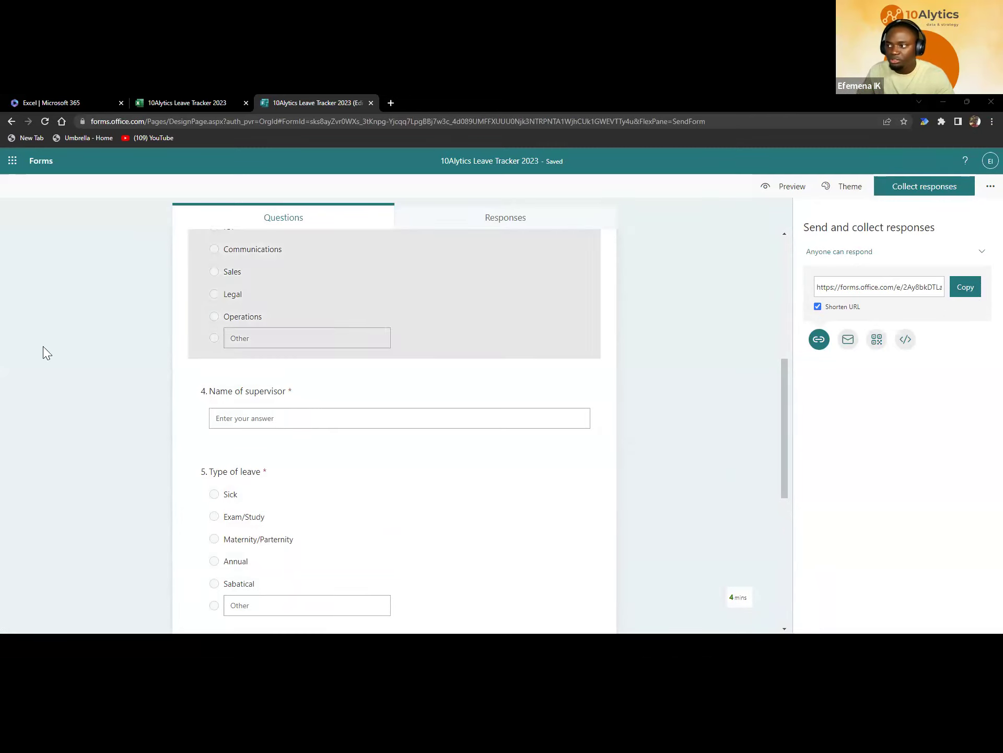
- Switch to the 10Alytics Leave Tracker 2023 workbook and examine the Leave Tracker sheet's column headers against the form's questions
scroll(372, 469, "up", 5)
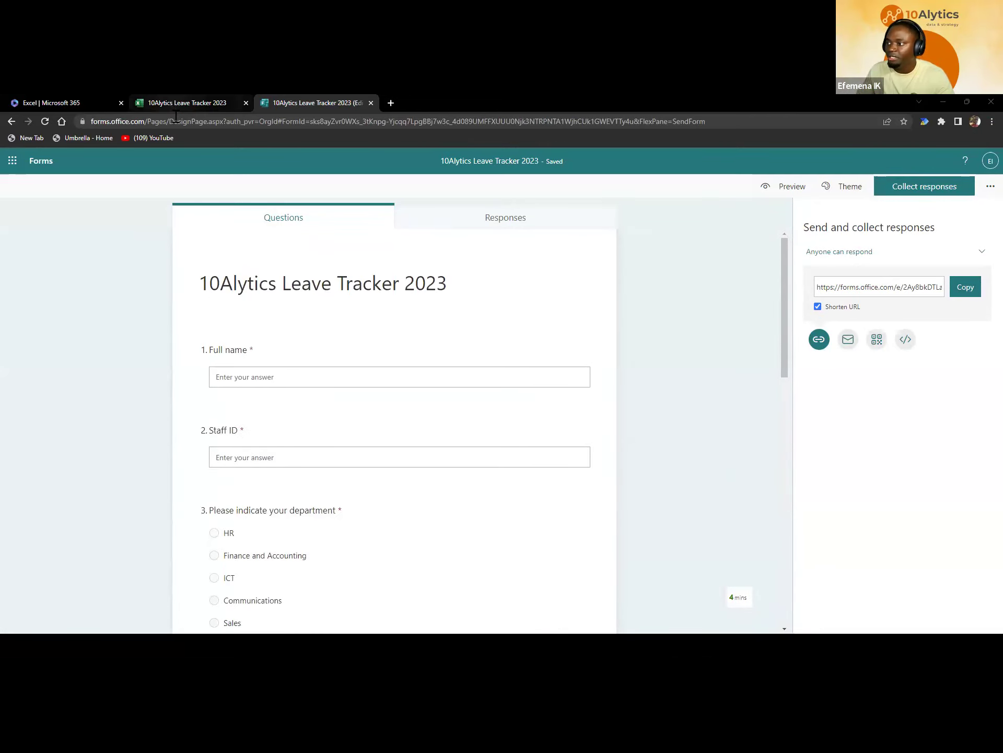
left_click(177, 100)
scroll(341, 465, "down", 3)
scroll(336, 537, "up", 3)
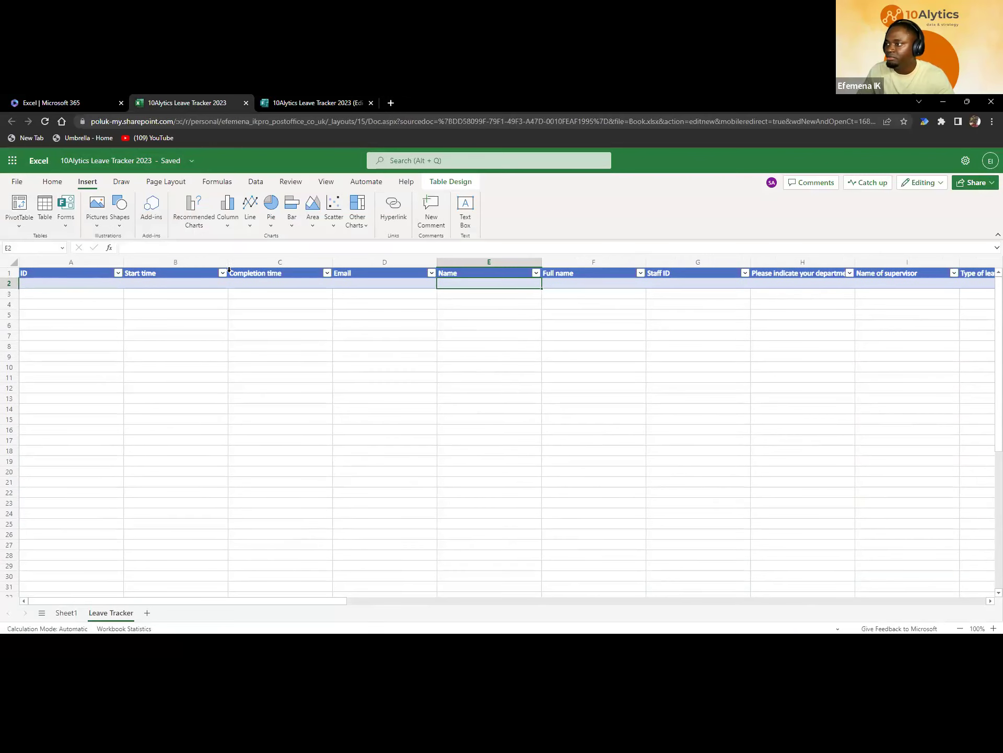
left_click(280, 262)
left_click(369, 276)
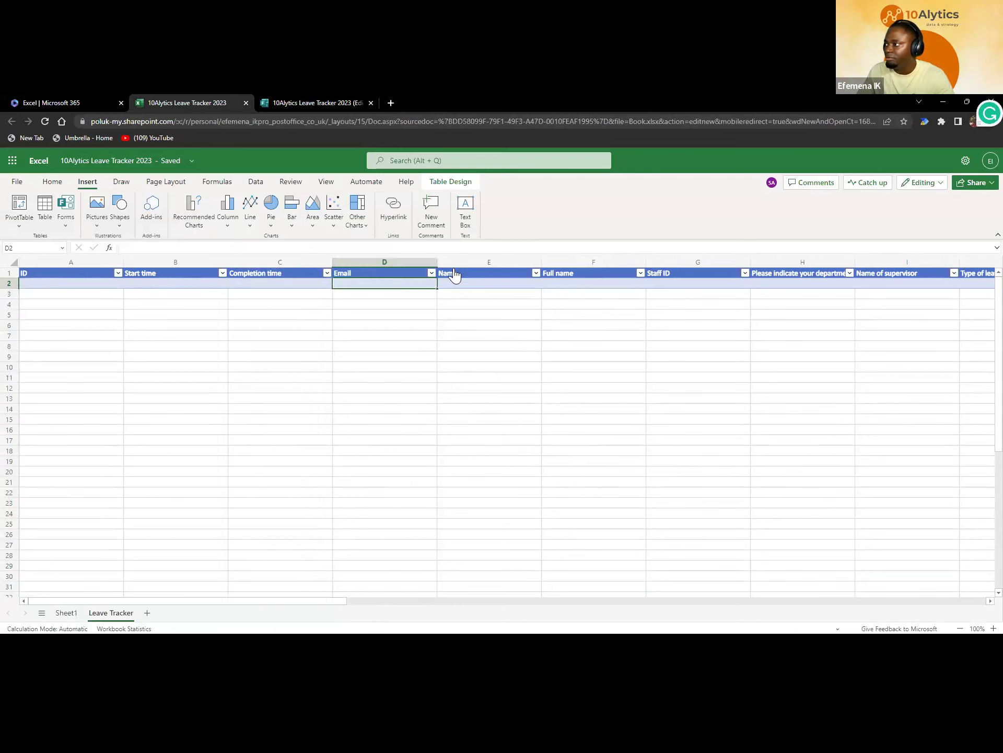
left_click(470, 262)
scroll(371, 611, "right", 1)
scroll(371, 612, "right", 9)
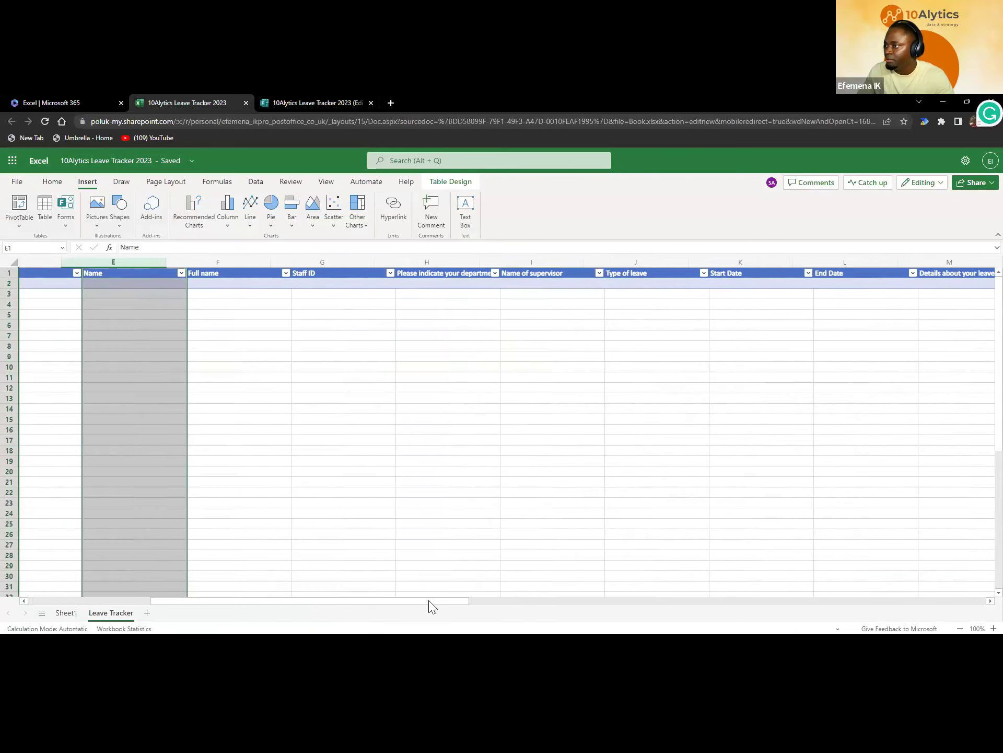
scroll(508, 589, "left", 5)
scroll(449, 578, "right", 2)
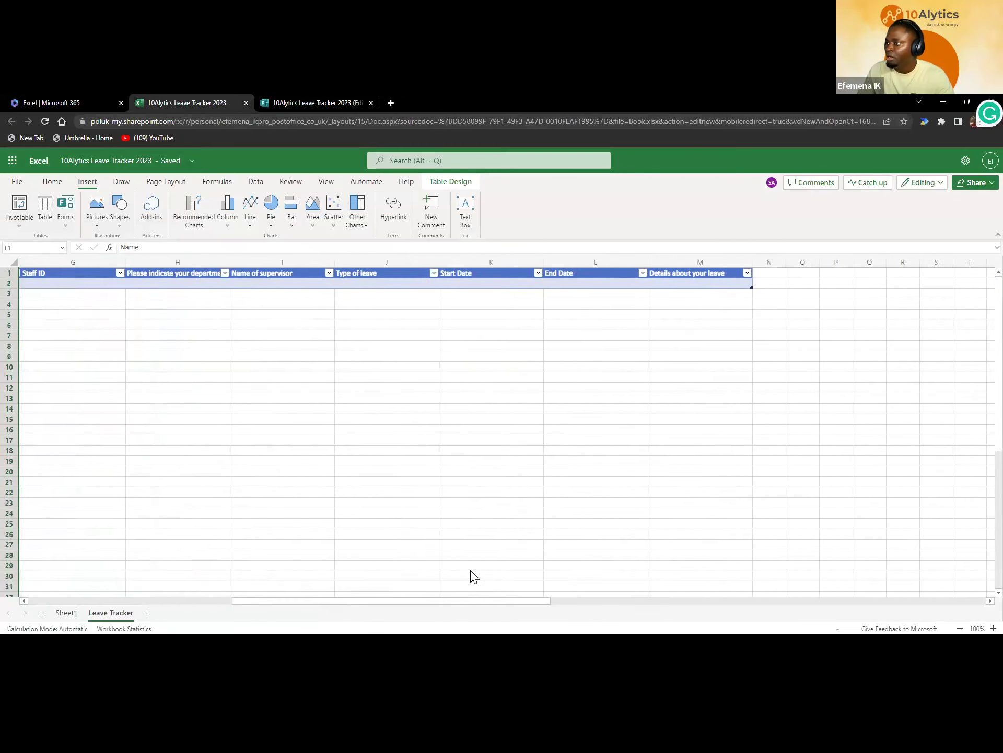
scroll(472, 575, "left", 5)
scroll(375, 559, "right", 1)
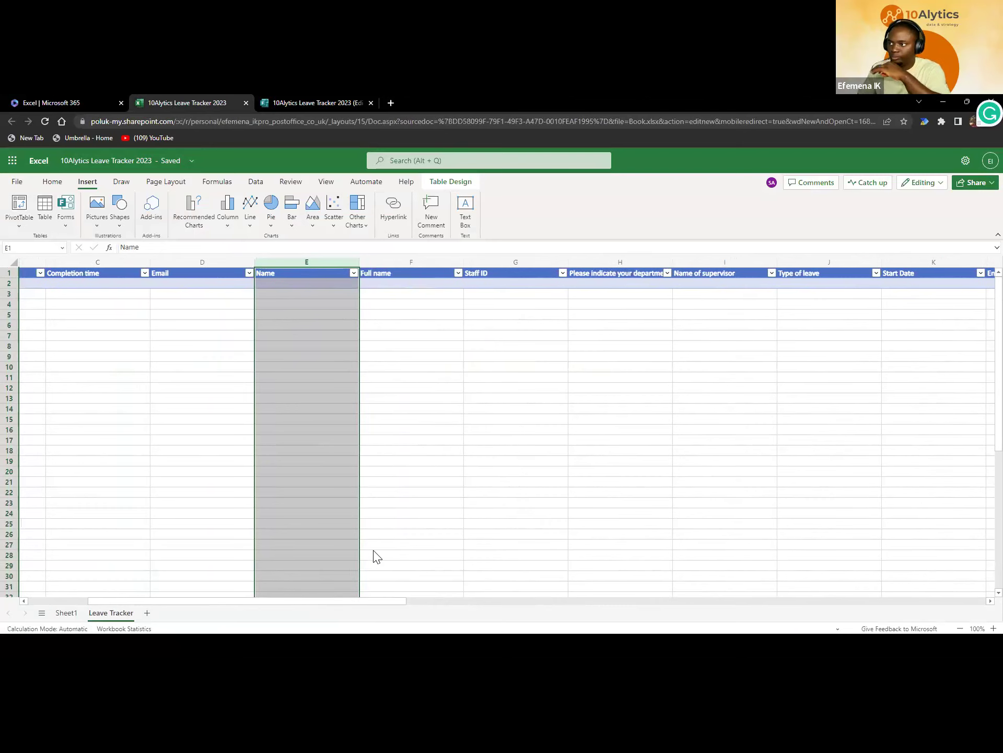
scroll(374, 558, "left", 1)
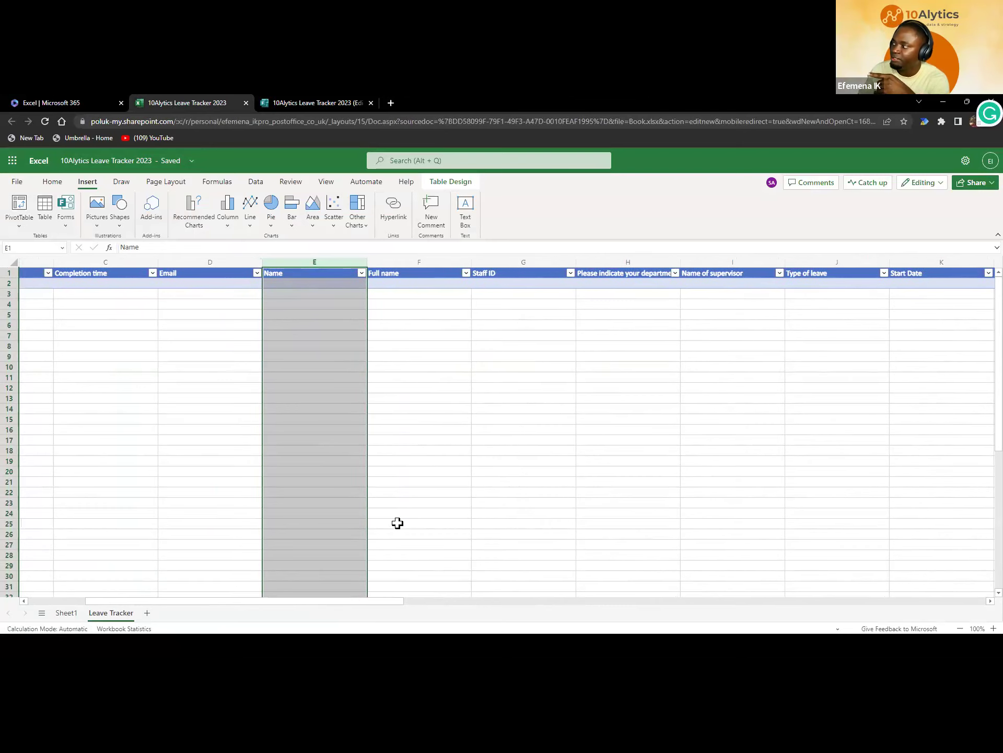
- Return to the form and review its questions down to Details about your leave
left_click(293, 101)
scroll(295, 477, "down", 5)
scroll(296, 477, "down", 5)
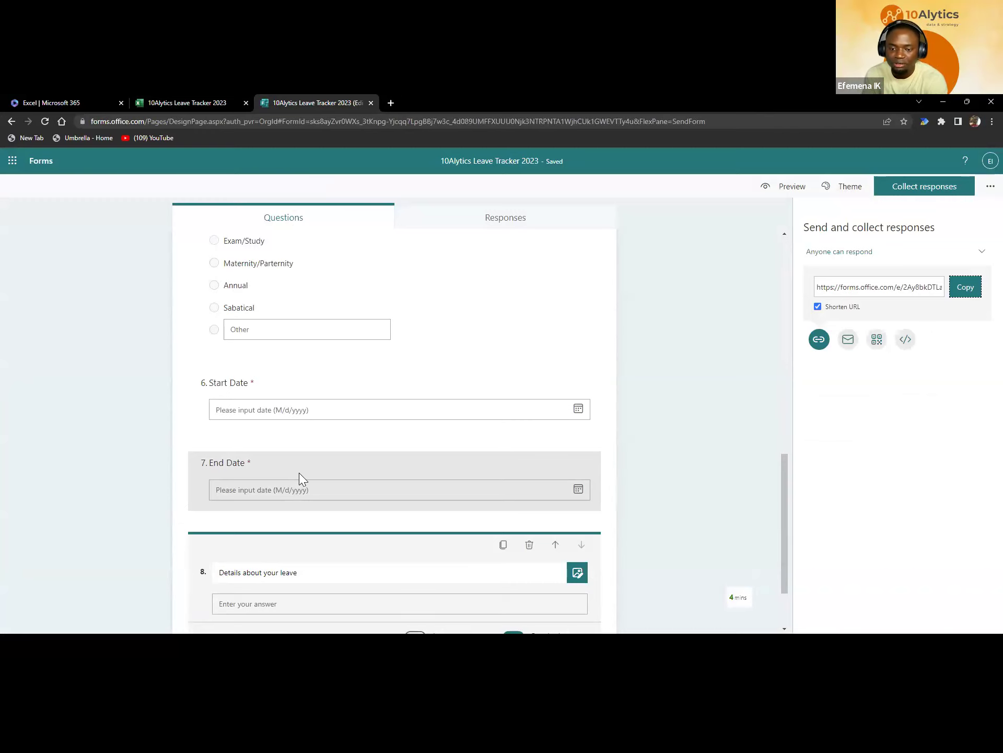
- Go back to the leave tracker workbook and examine the incoming form responses across all table columns
left_click(184, 102)
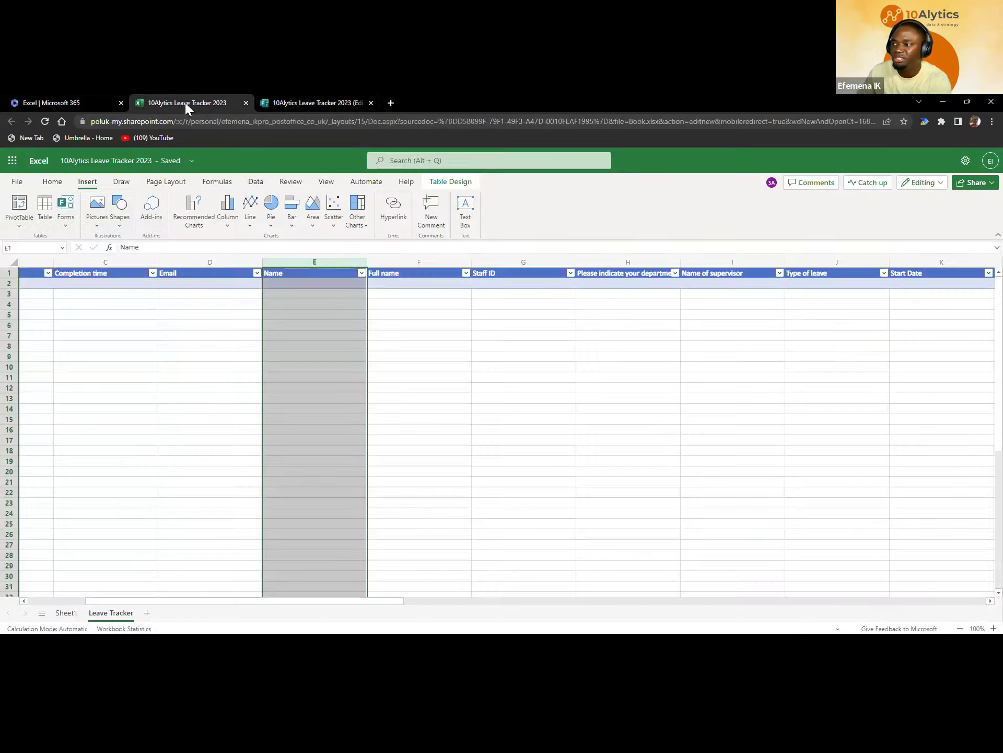
left_click(258, 388)
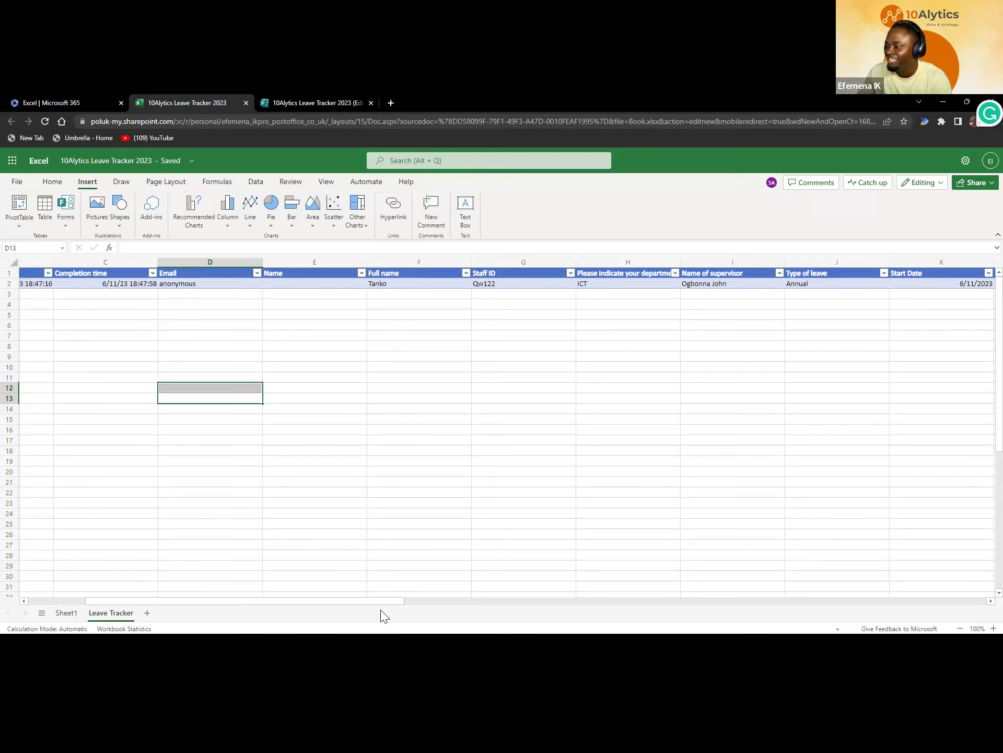
left_click_drag(382, 603, 254, 587)
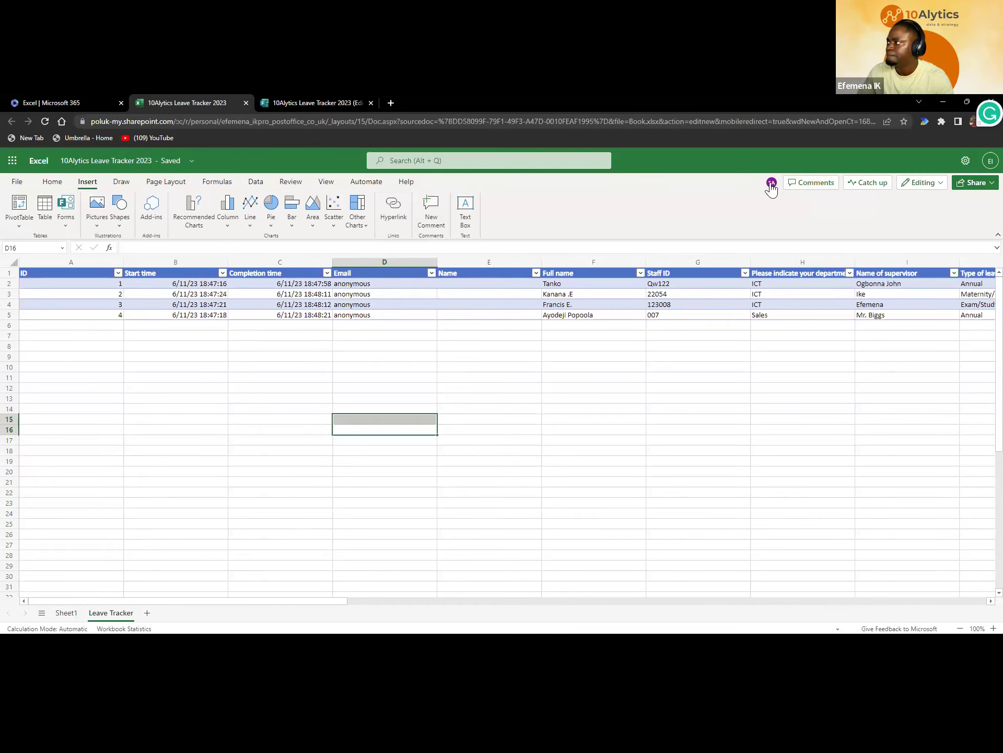
left_click_drag(323, 602, 575, 621)
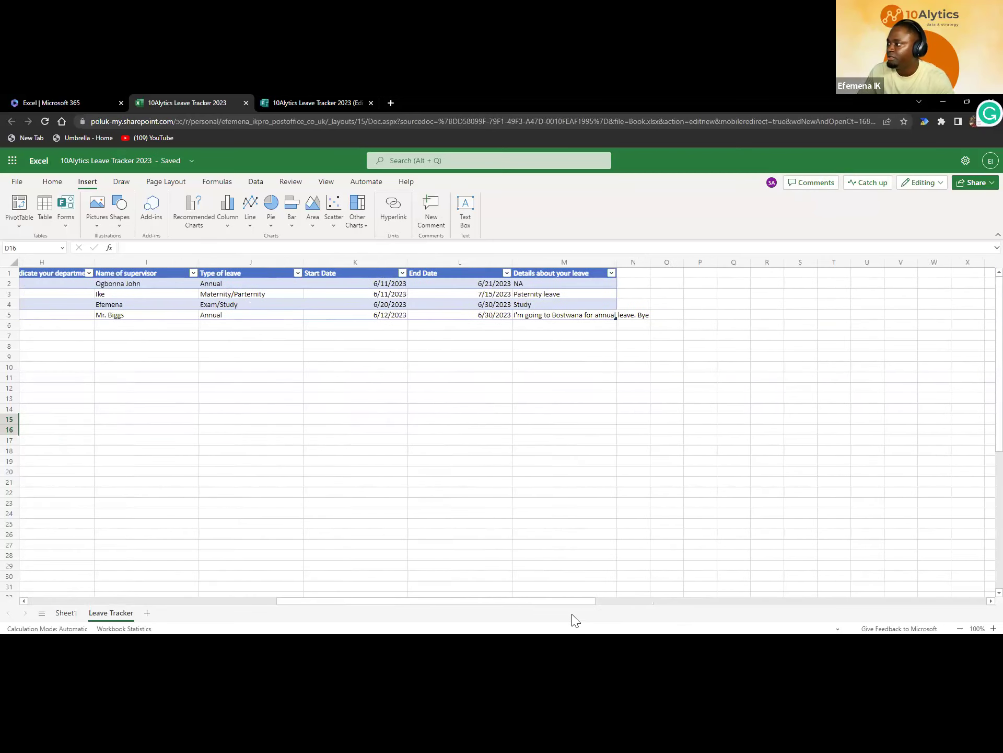
left_click_drag(566, 619, 453, 575)
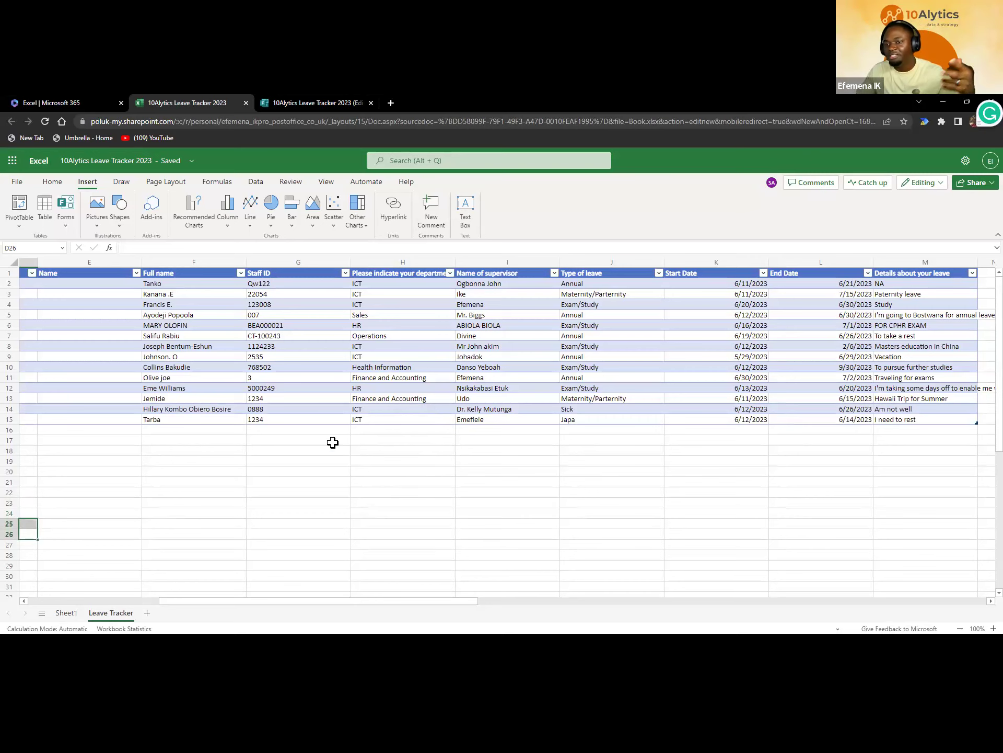
- Highlight the response data from Full name to End Date in rows 2 to 15, then inspect individual entries
left_click(300, 357)
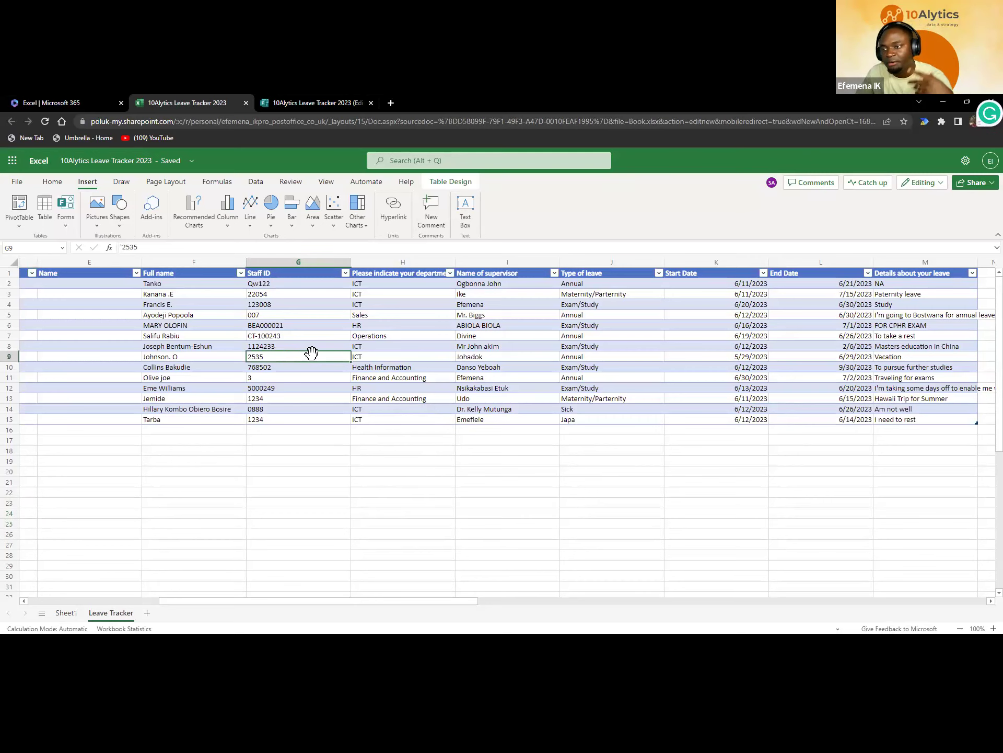
left_click_drag(162, 288, 827, 421)
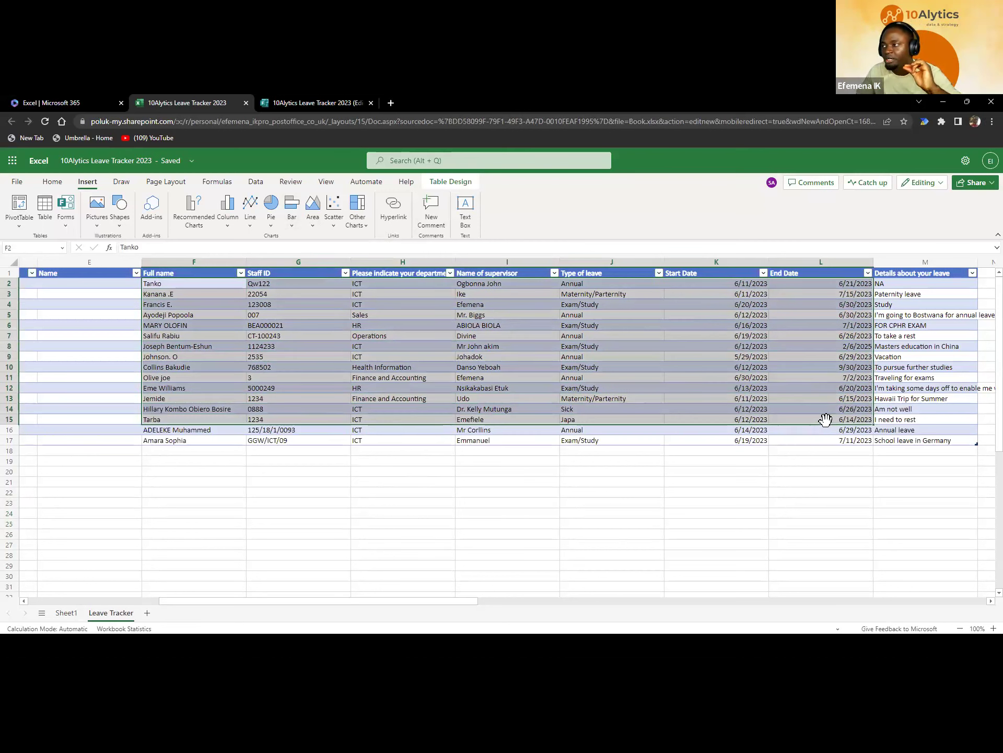
left_click(532, 452)
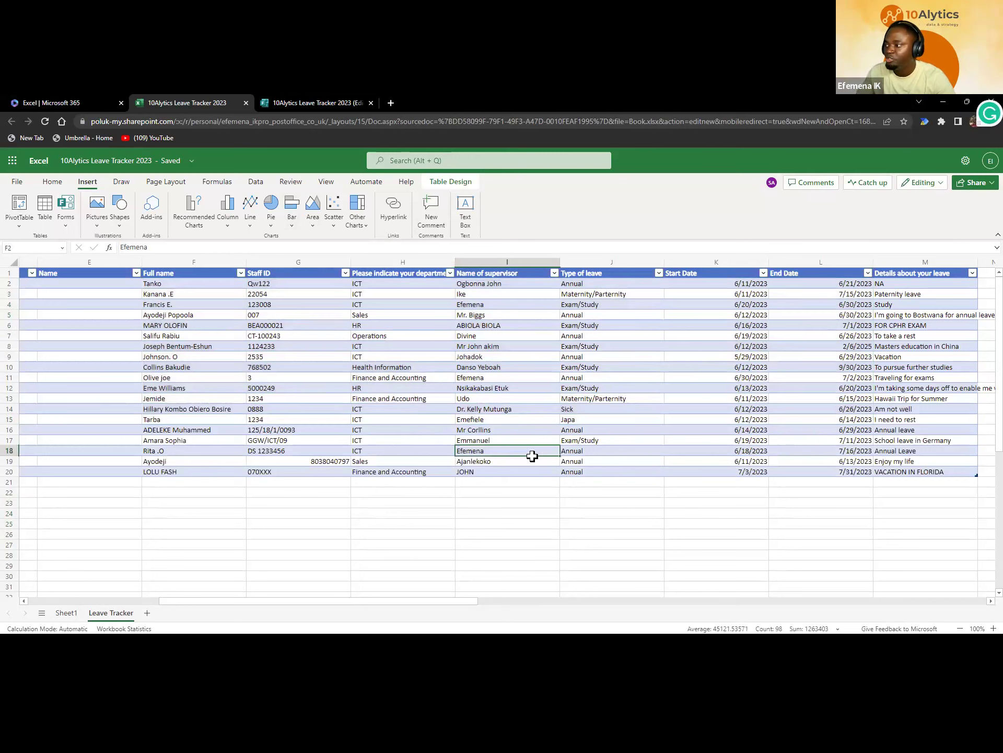
left_click(388, 389)
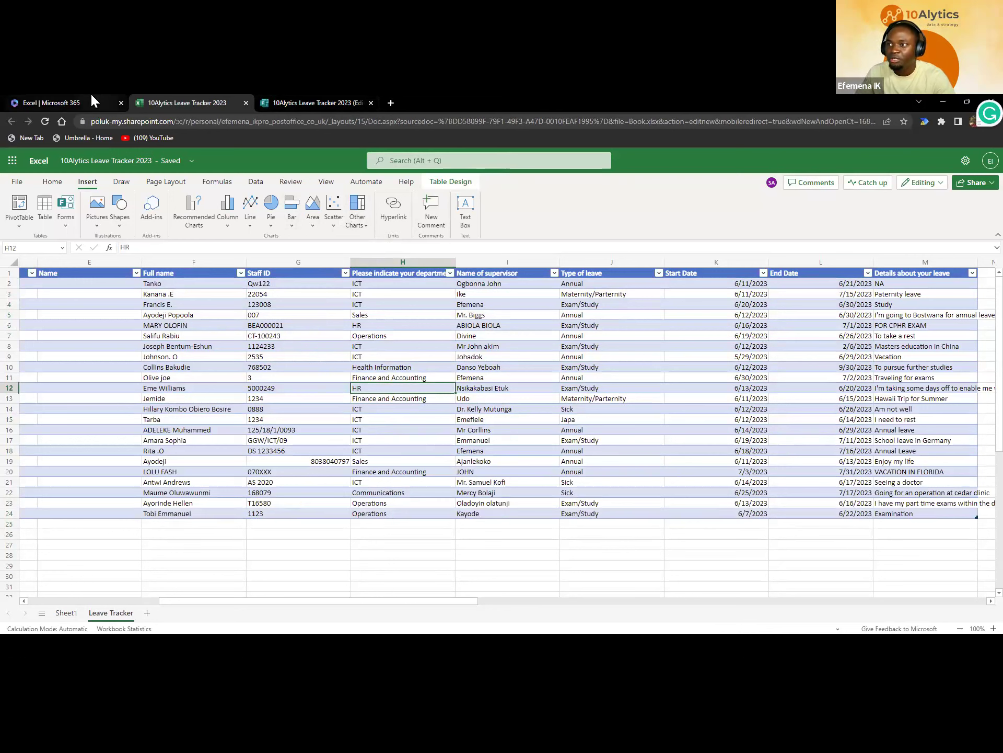
- Switch to the Microsoft 365 Excel home page and launch Power BI from the list of apps
left_click(72, 104)
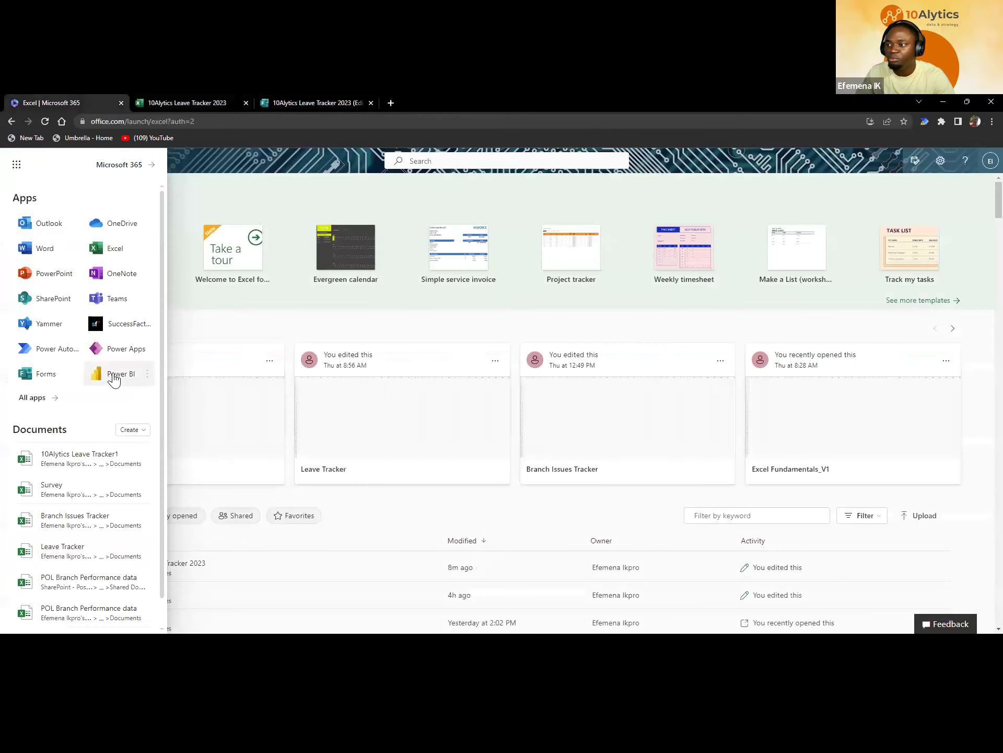
left_click(221, 212)
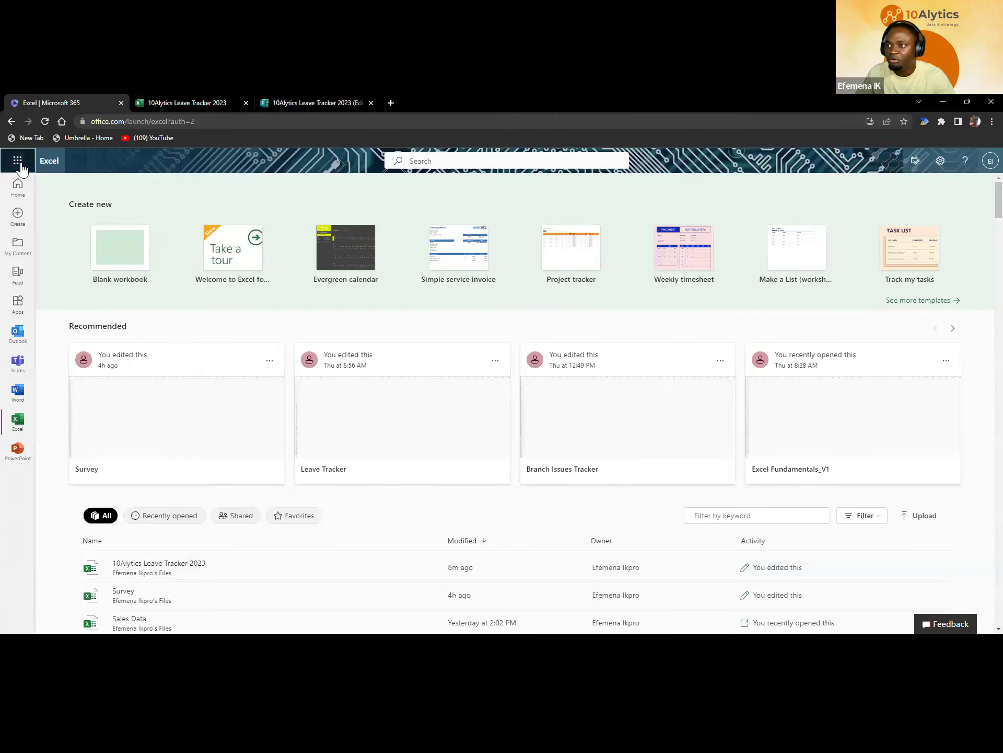
left_click(17, 164)
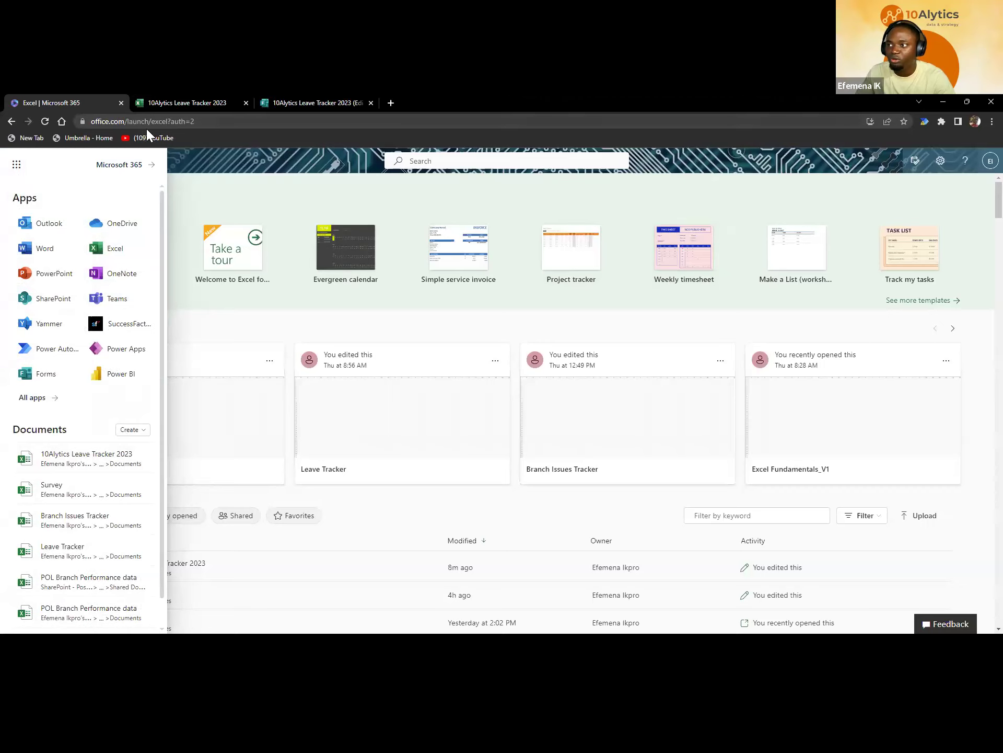
left_click(115, 384)
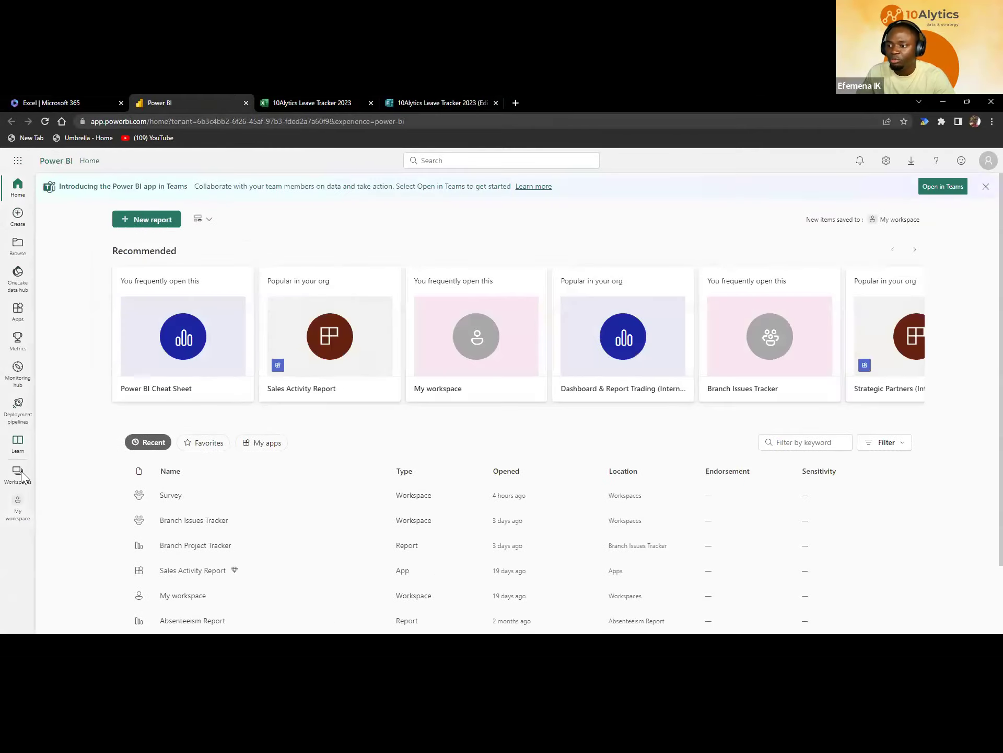
left_click(23, 479)
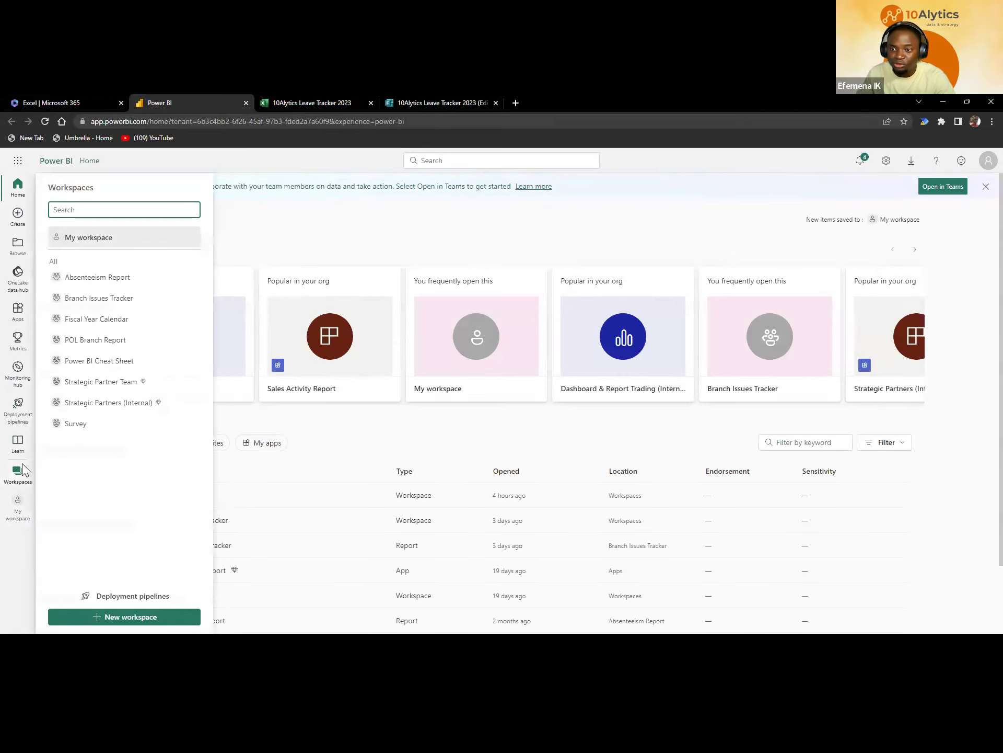
left_click(312, 488)
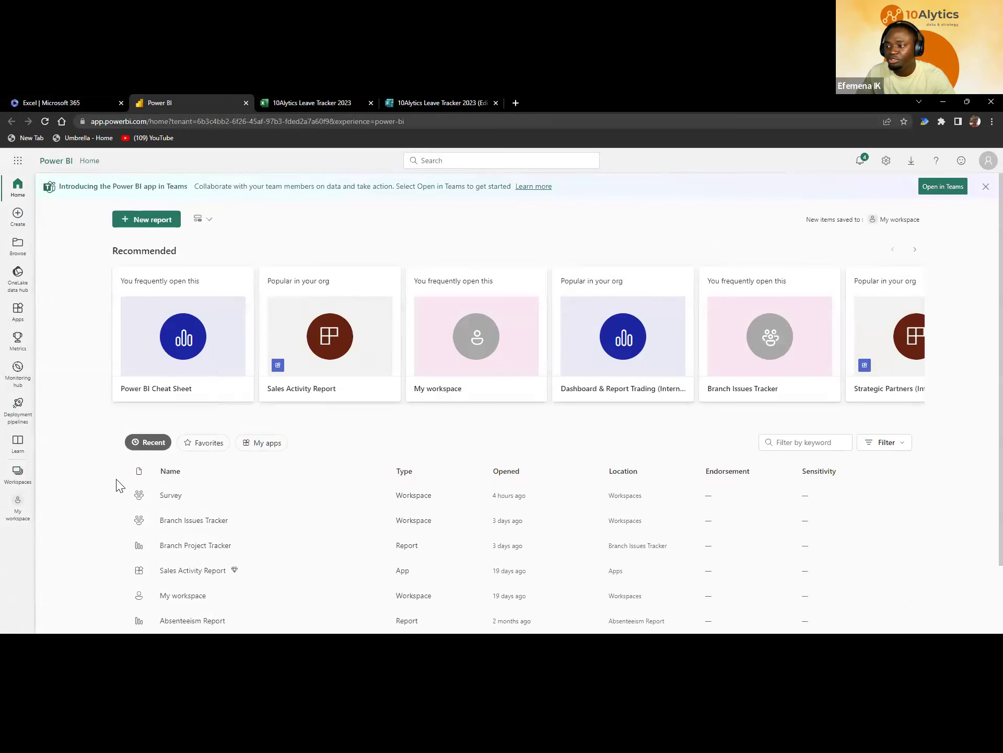
scroll(177, 428, "down", 2)
scroll(183, 429, "up", 2)
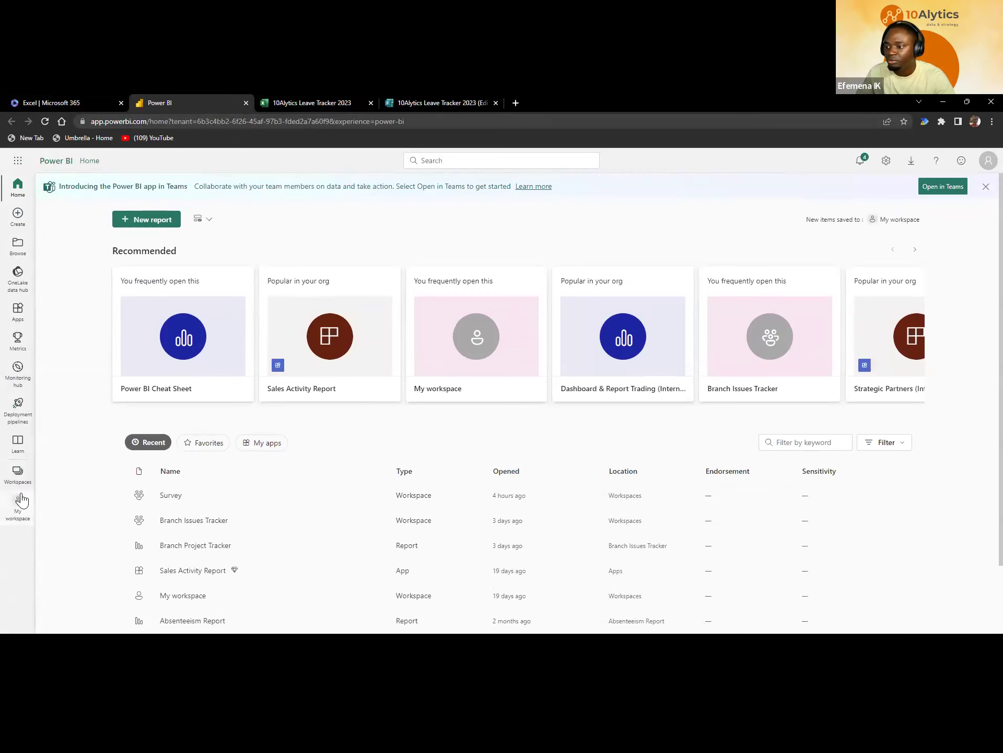
- Create a Power BI workspace named 10Alytics Leave tracker
left_click(19, 475)
left_click(125, 624)
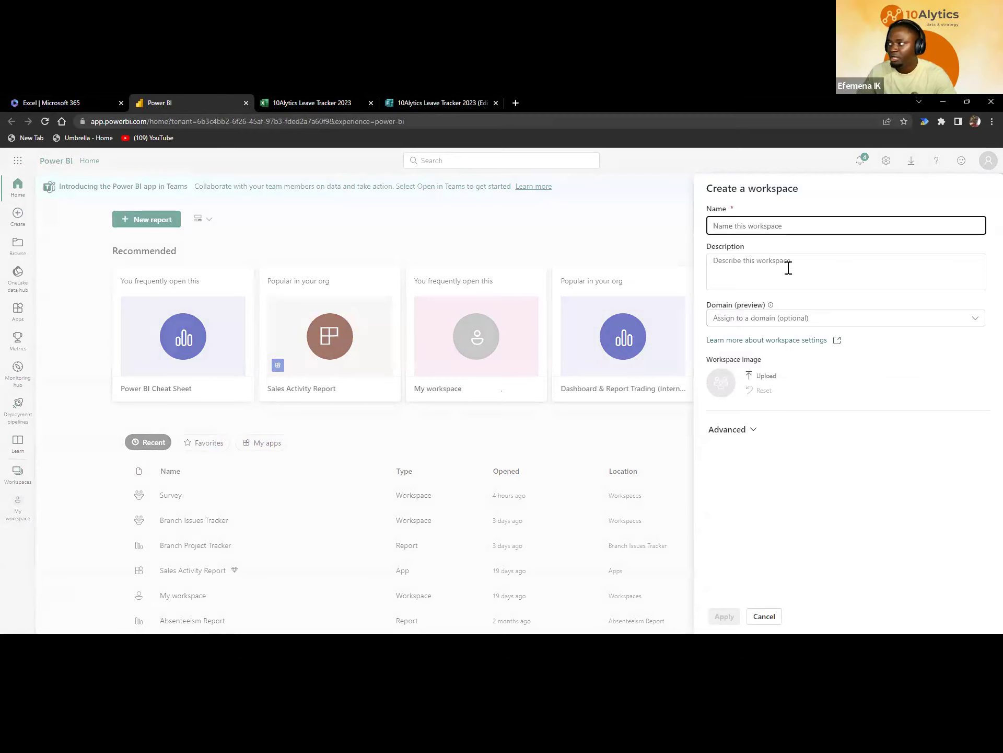
type("10Alytics Leave tracker")
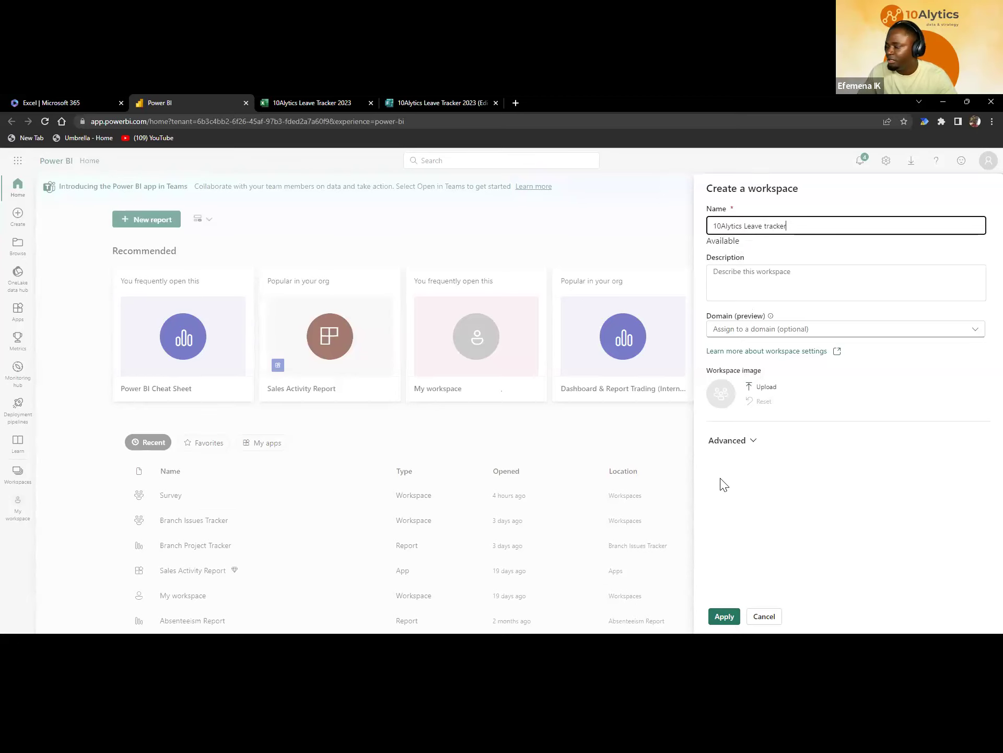
left_click(724, 616)
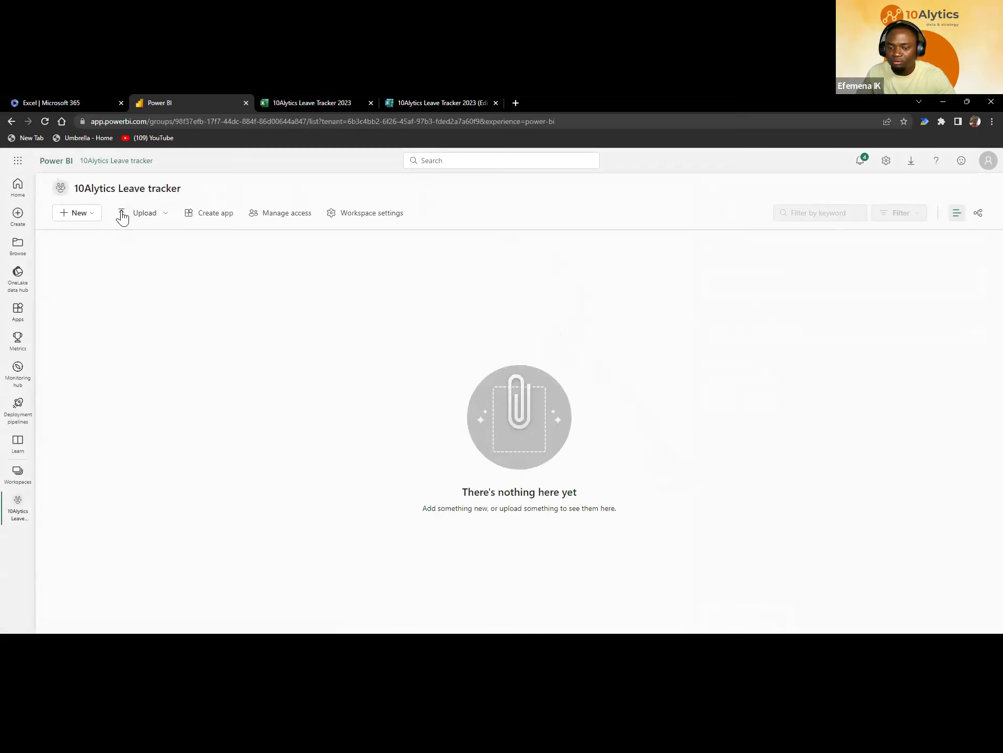
- Switch to the 10Alytics Leave Tracker 2023 workbook and look through the response rows on the Leave Tracker sheet
left_click(344, 100)
scroll(376, 399, "down", 5)
scroll(376, 400, "up", 6)
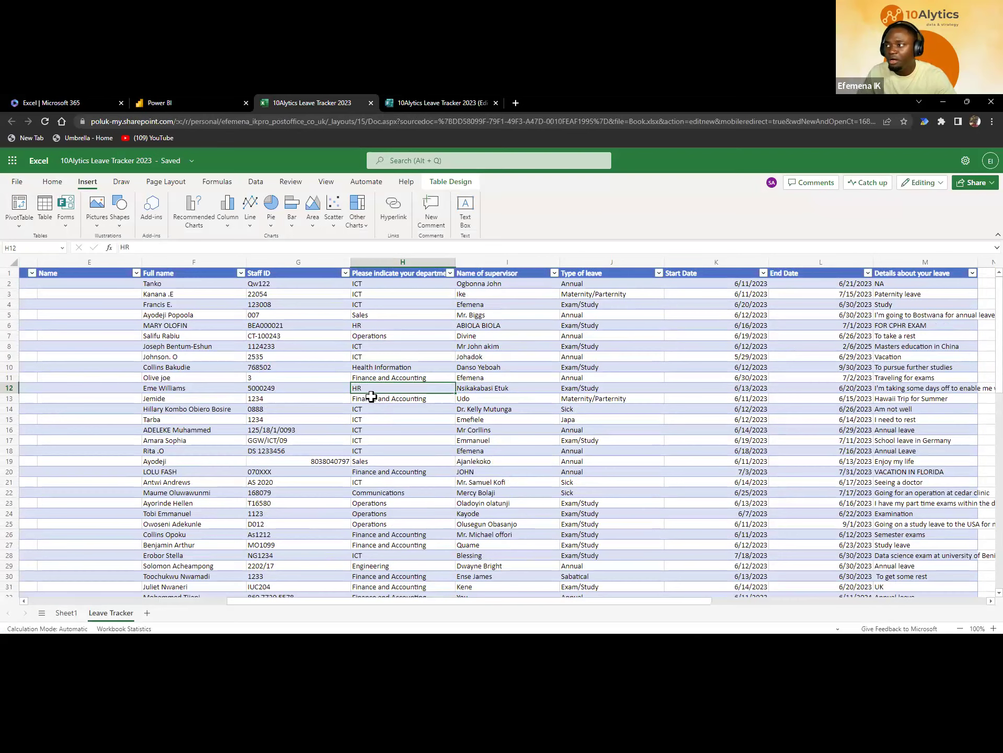
- Return to Power BI and start a new dataflow in the 10Alytics Leave tracker workspace, checking the source workbook on the way
left_click(208, 102)
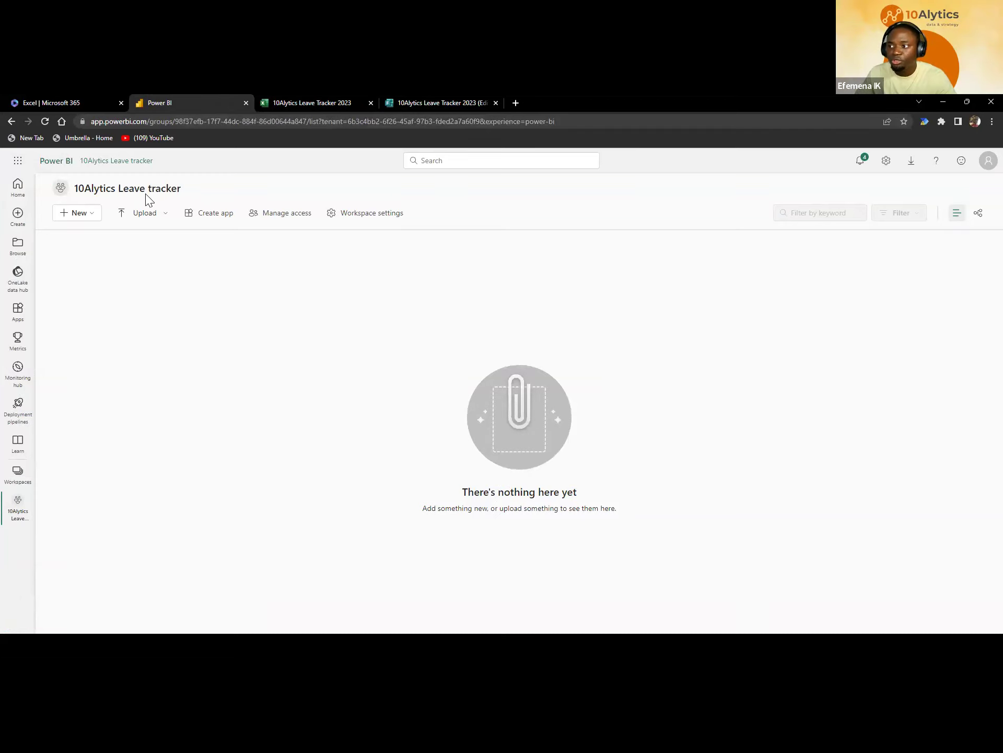
left_click(90, 216)
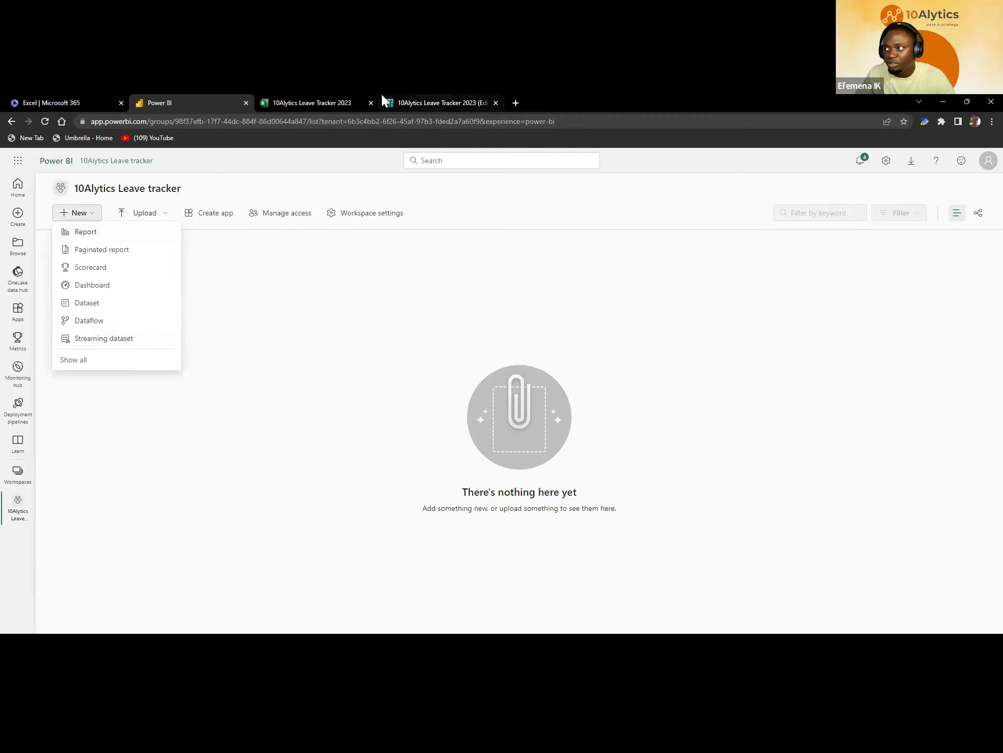
left_click(343, 107)
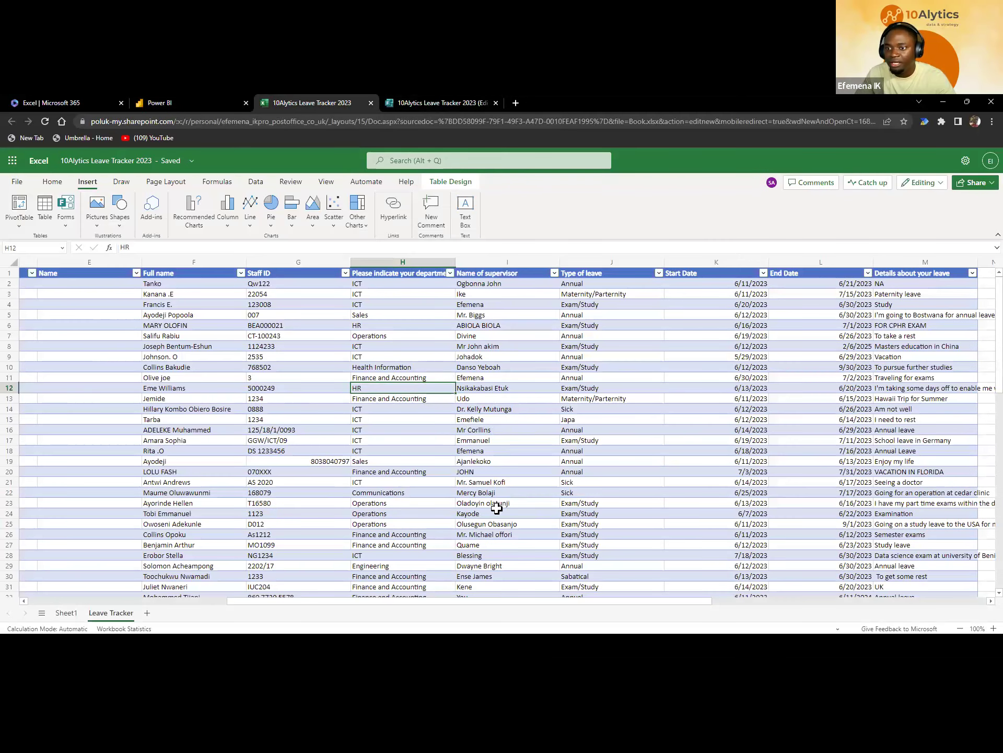
left_click(186, 98)
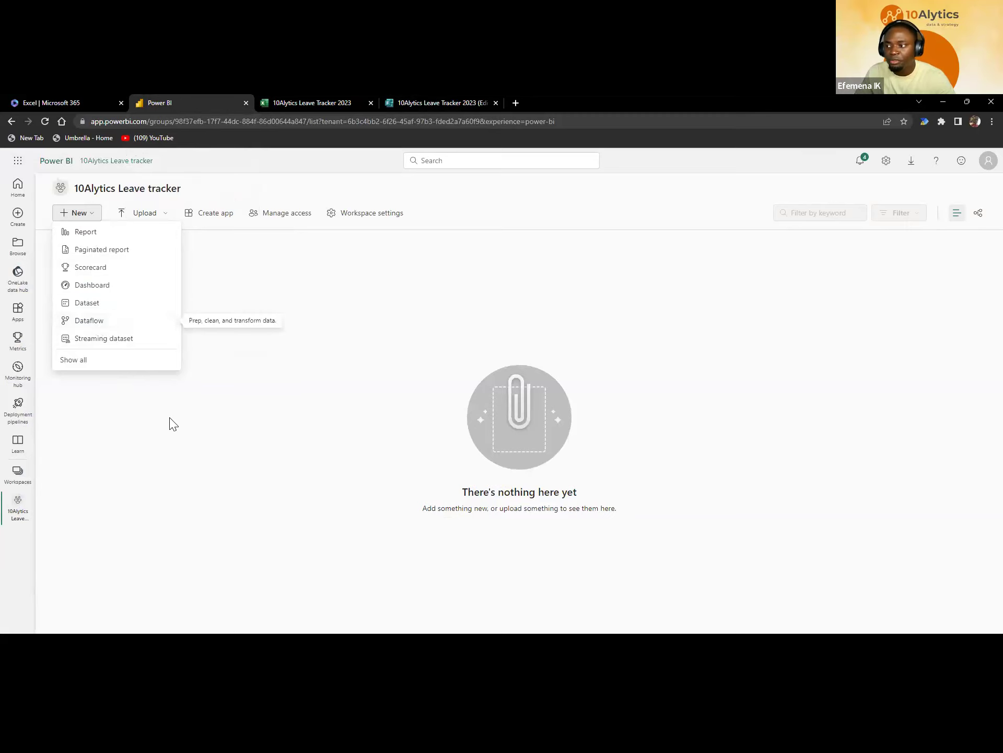
left_click(102, 325)
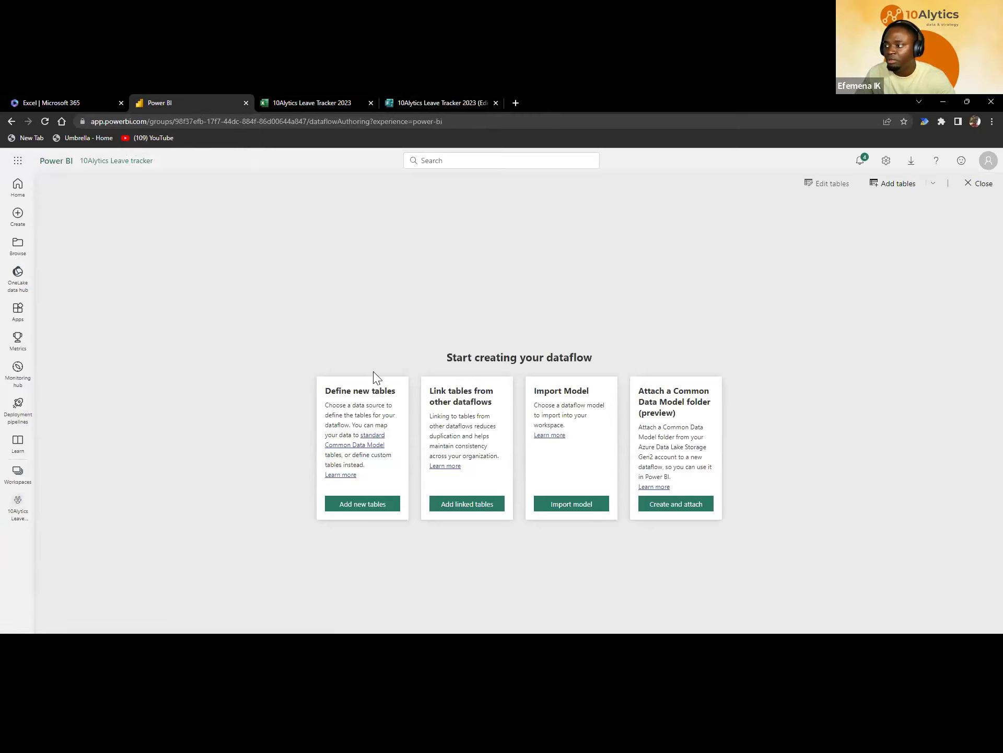
- Choose to define new tables for the dataflow, checking the leave tracker workbook before bringing up the data source choices
left_click_drag(331, 391, 392, 391)
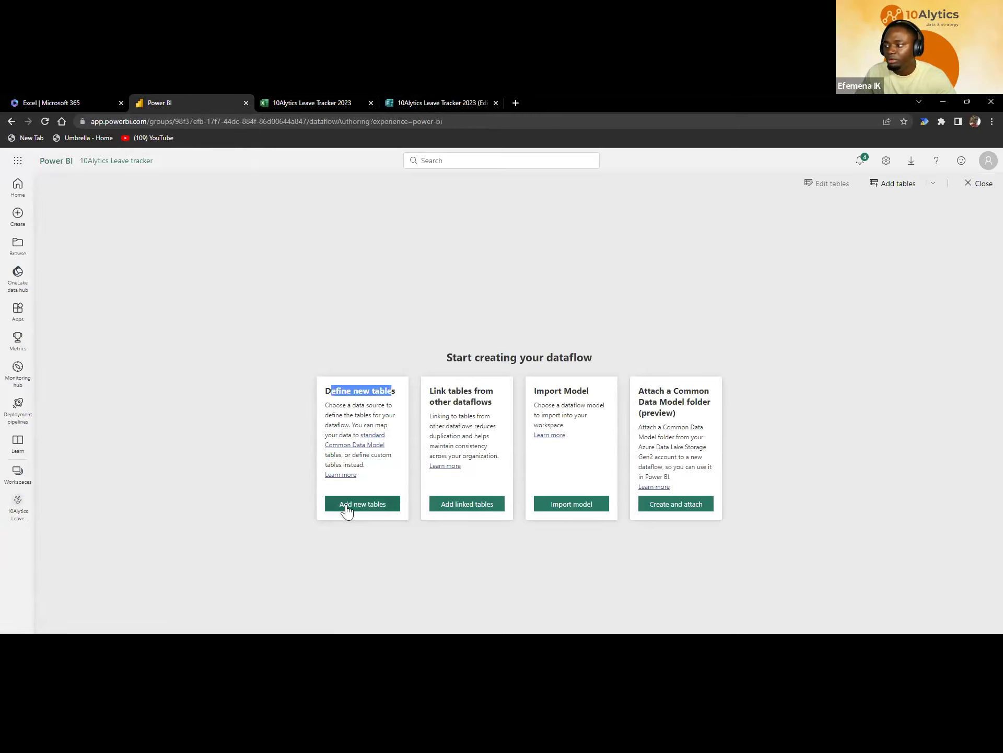
left_click(287, 92)
key("ctrl+Tab")
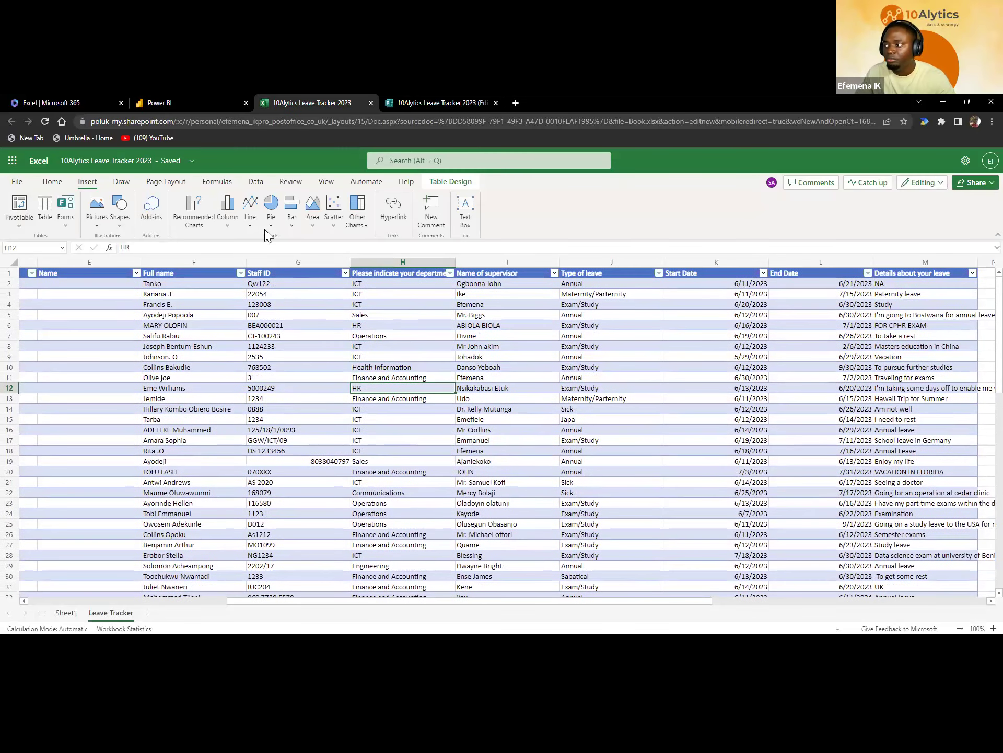
left_click(187, 99)
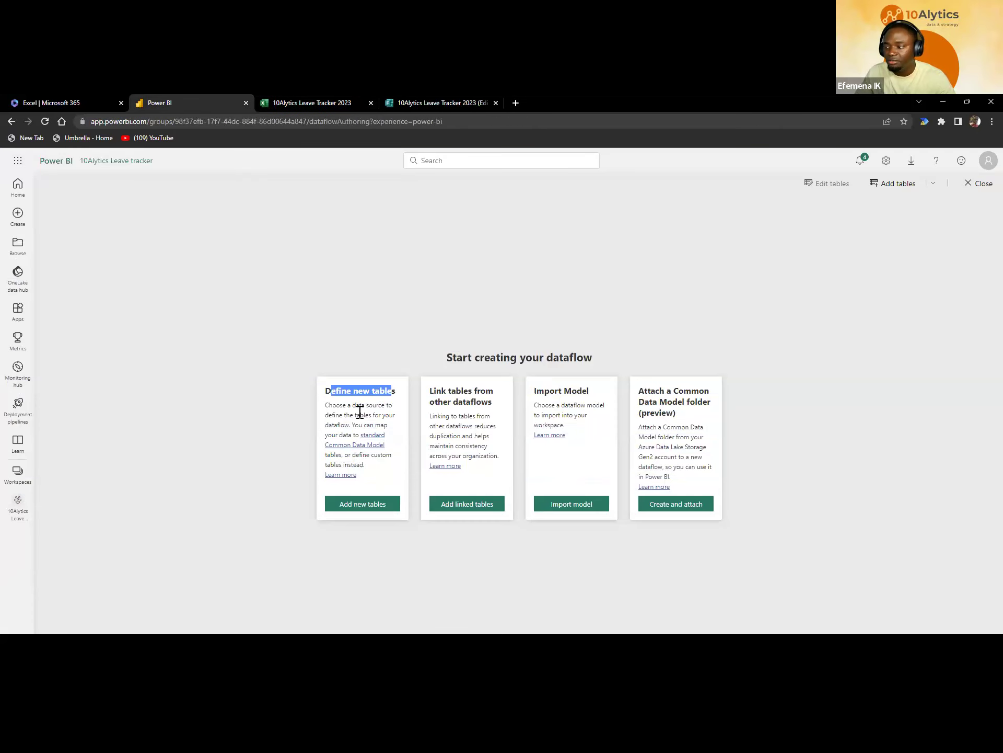
left_click(360, 505)
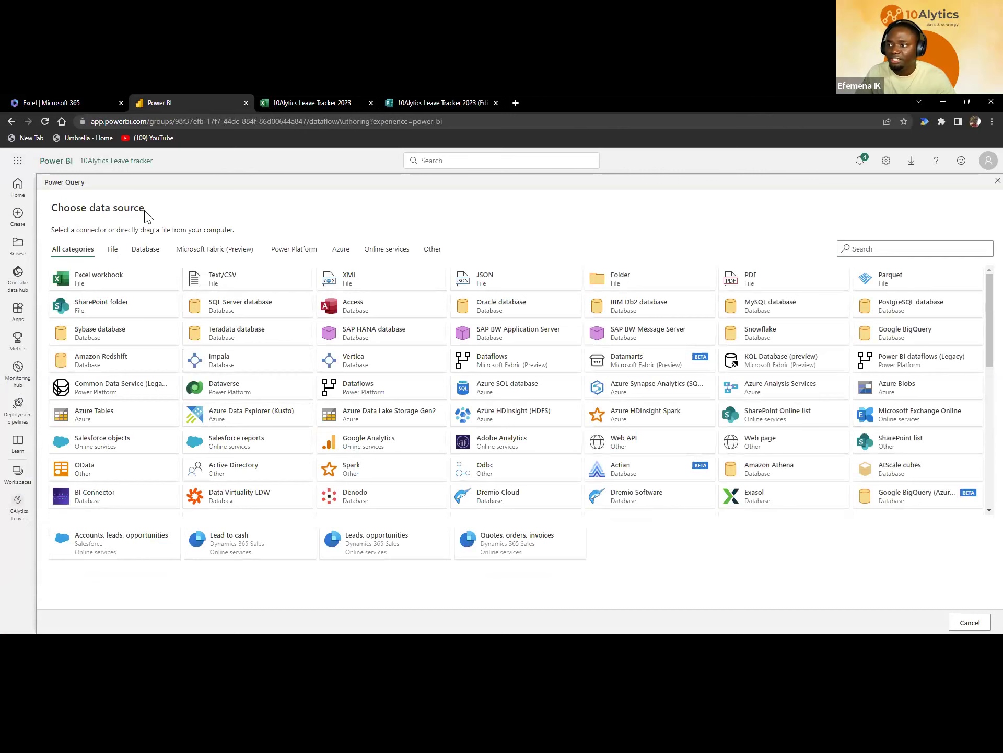
- Go back to the leave tracker workbook and review its responses down to the last filled row
left_click(295, 101)
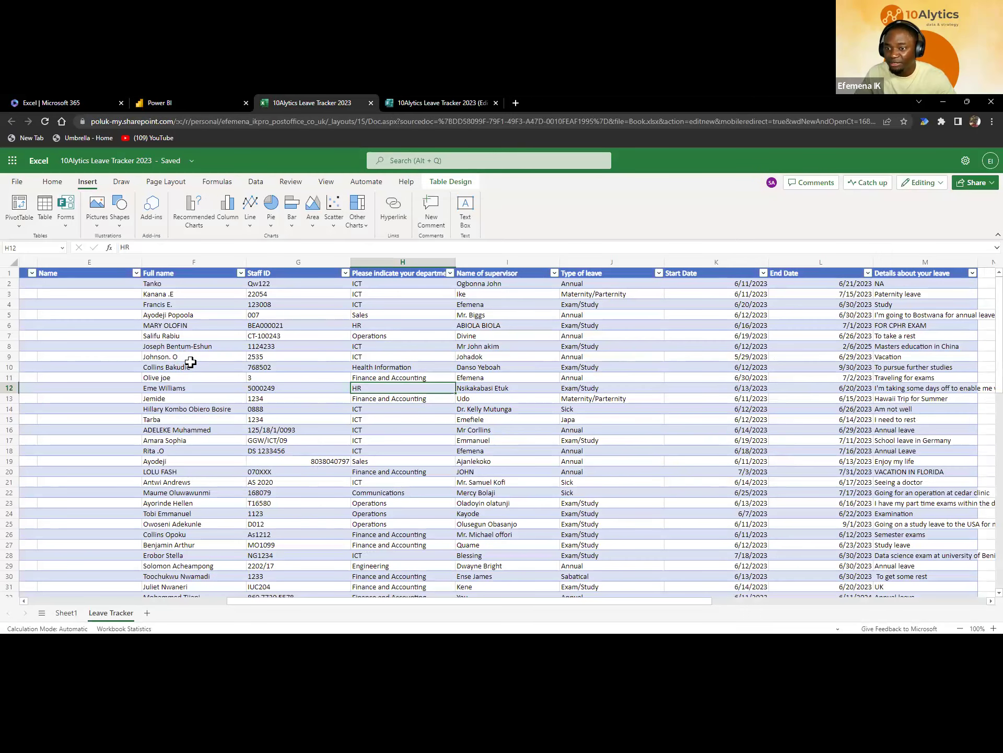
scroll(251, 478, "down", 2)
scroll(245, 451, "up", 2)
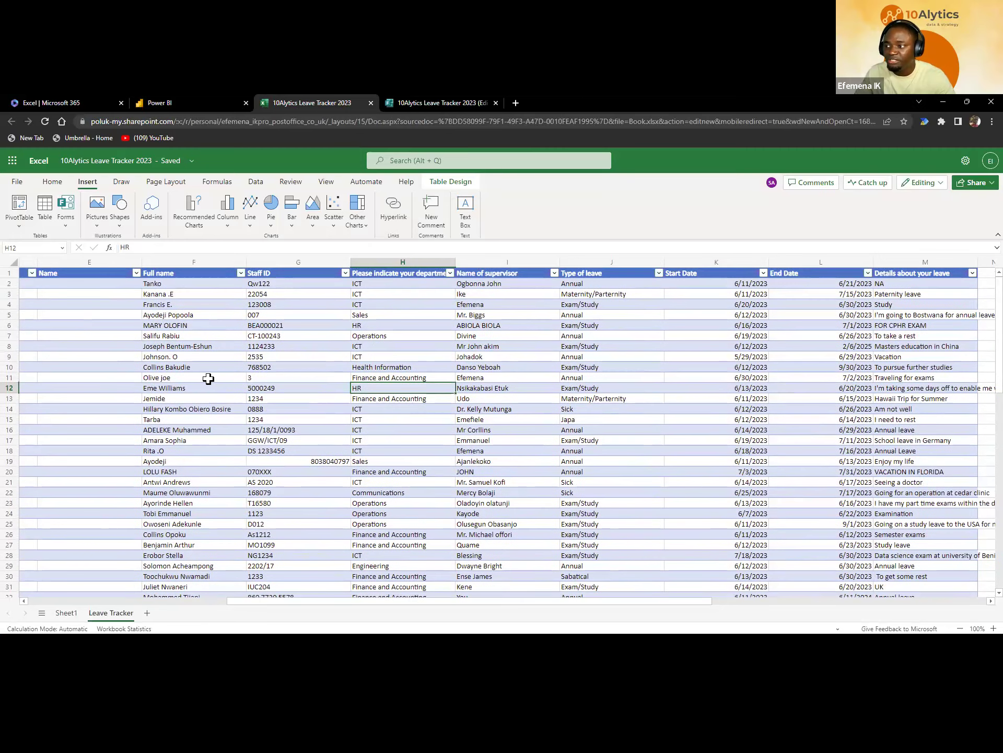
scroll(208, 379, "down", 5)
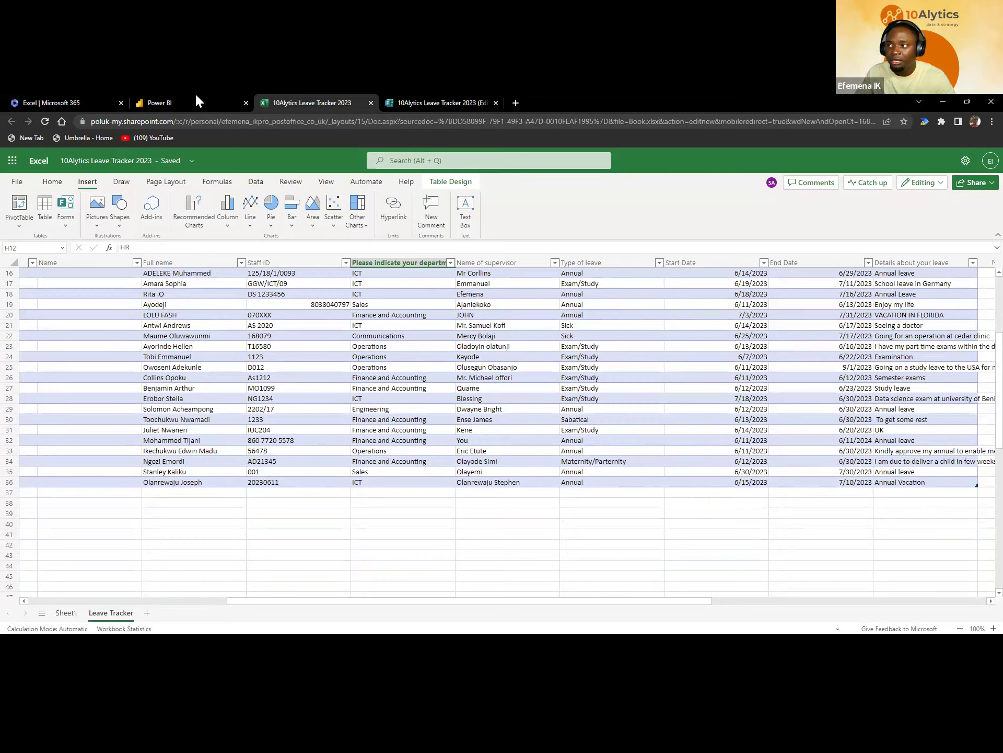
left_click(178, 100)
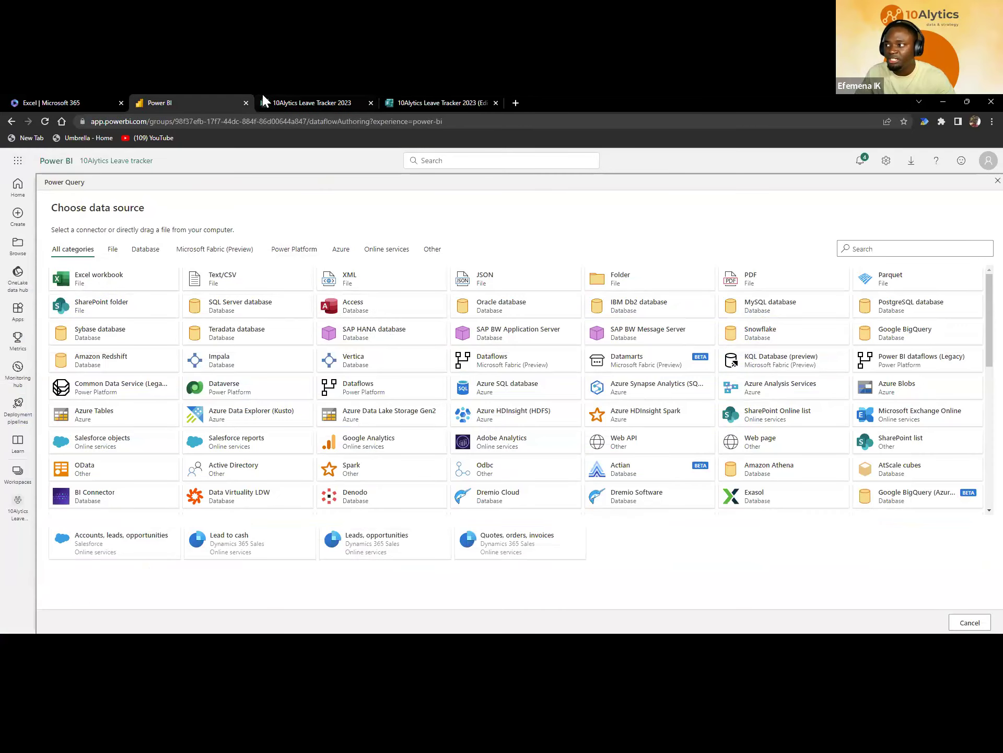
left_click(306, 102)
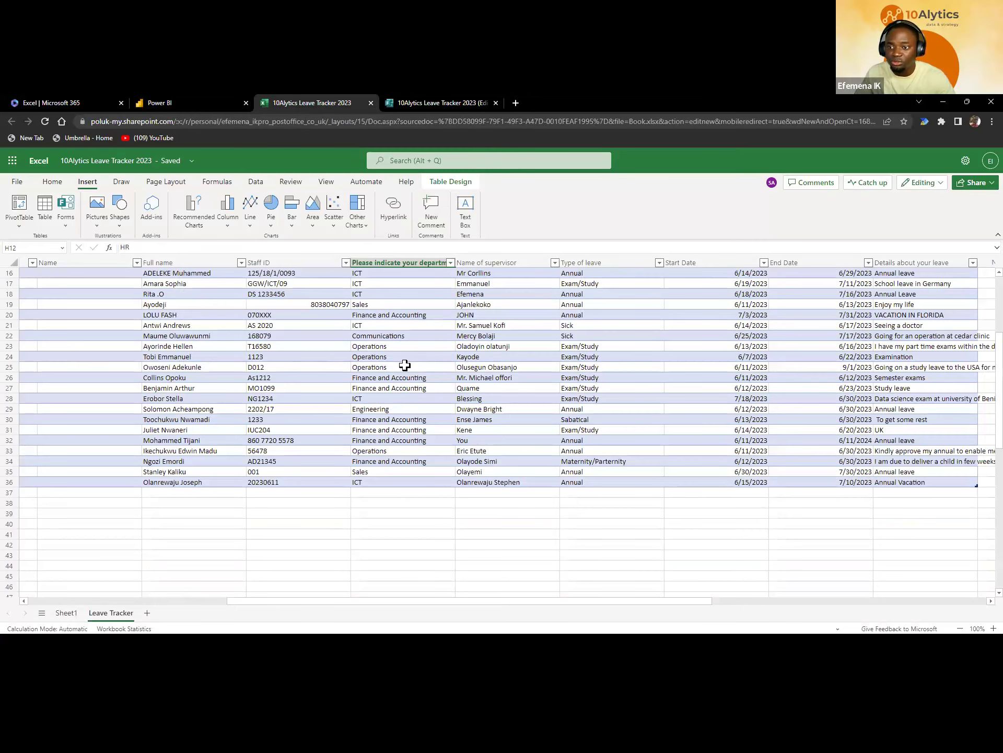
- Return to Power BI, choose Excel workbook as the dataflow's data source, and browse OneDrive for the file to link
left_click(221, 100)
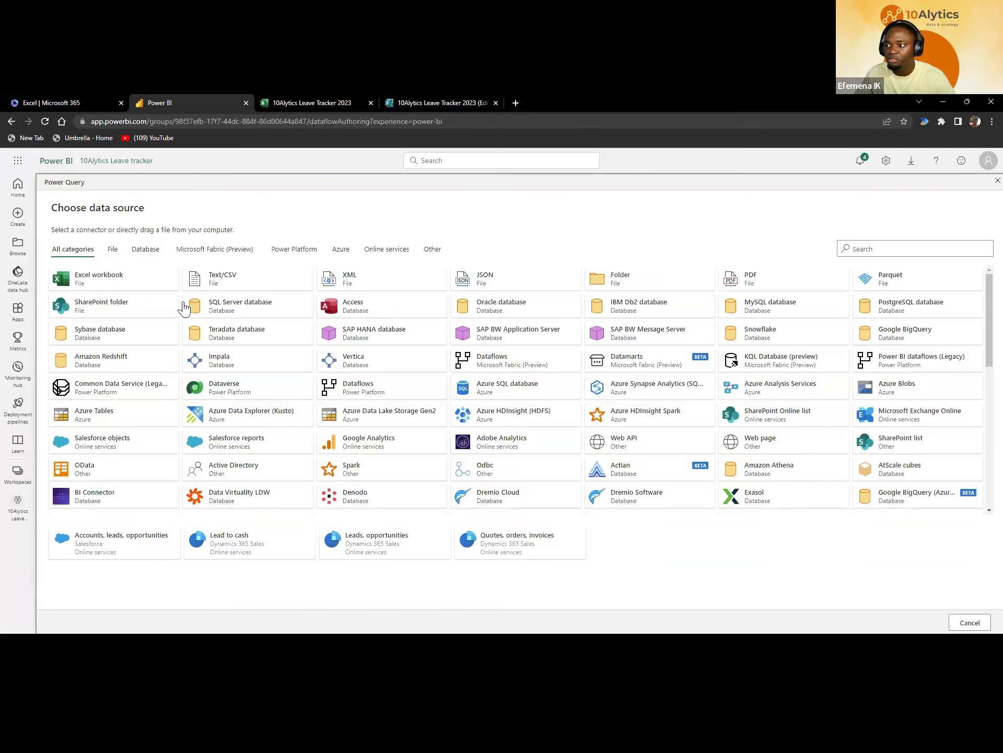
left_click(128, 283)
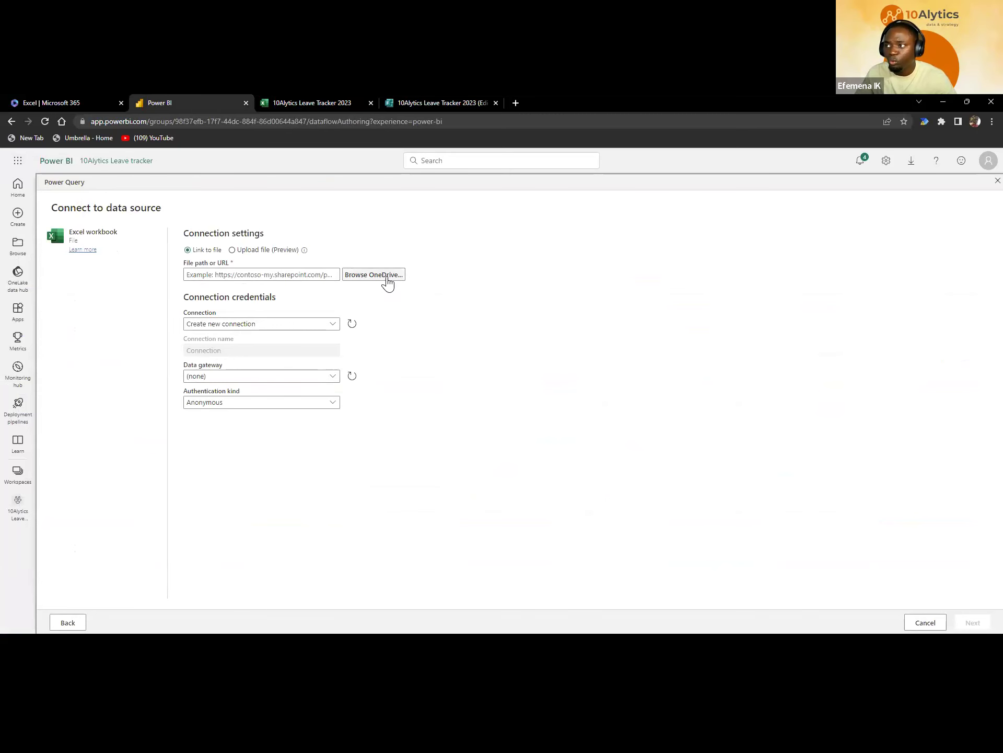
left_click(324, 98)
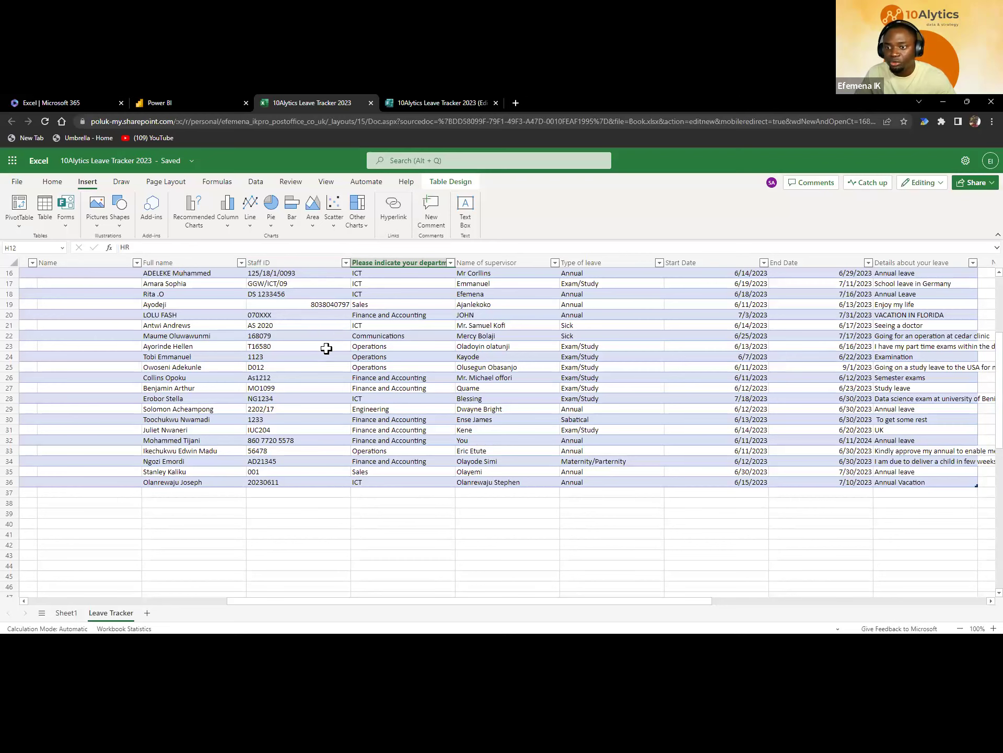
left_click(167, 102)
left_click(382, 277)
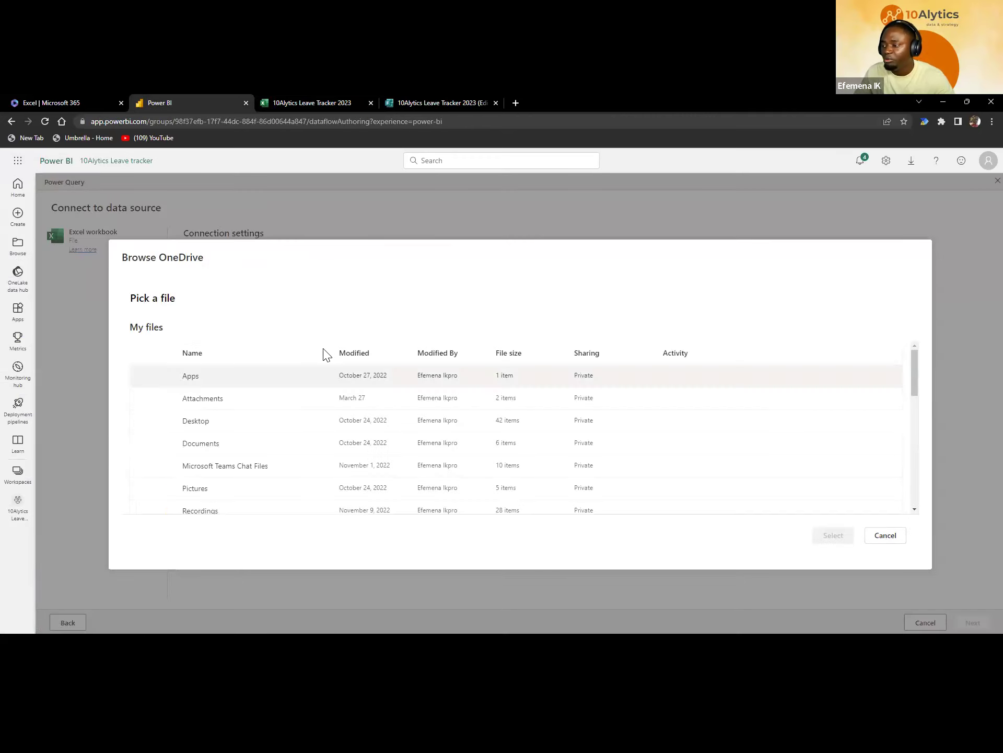
- Select 10Alytics Leave Tracker 2023.xlsx from OneDrive as the linked file and connect to it
scroll(291, 432, "down", 5)
scroll(285, 426, "up", 2)
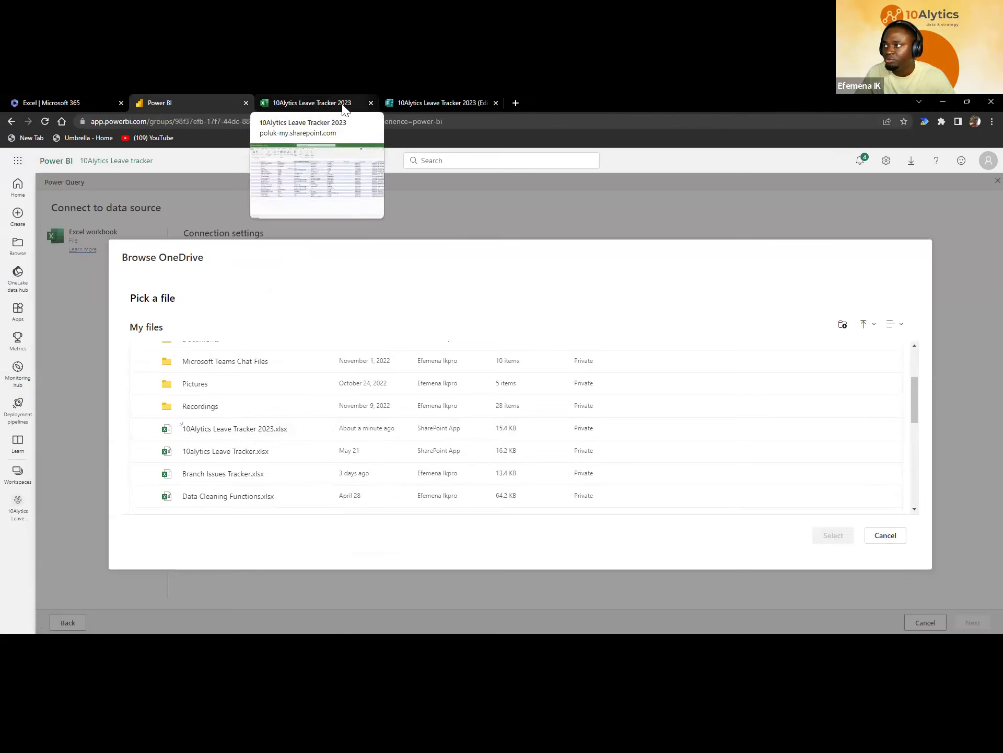
left_click(244, 434)
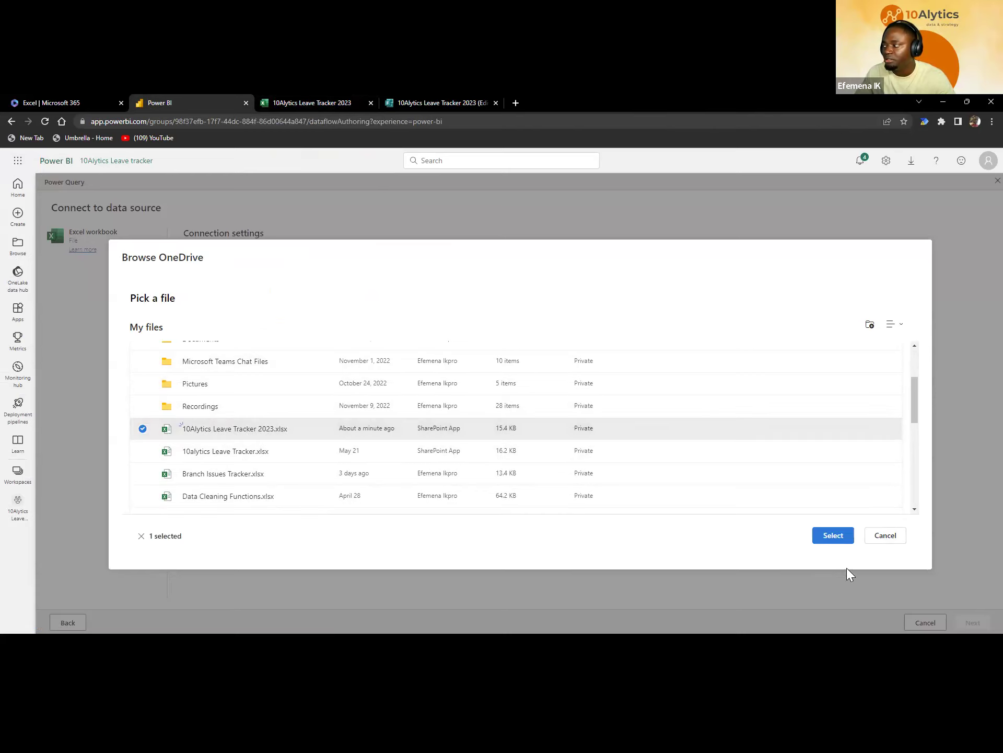
left_click(834, 535)
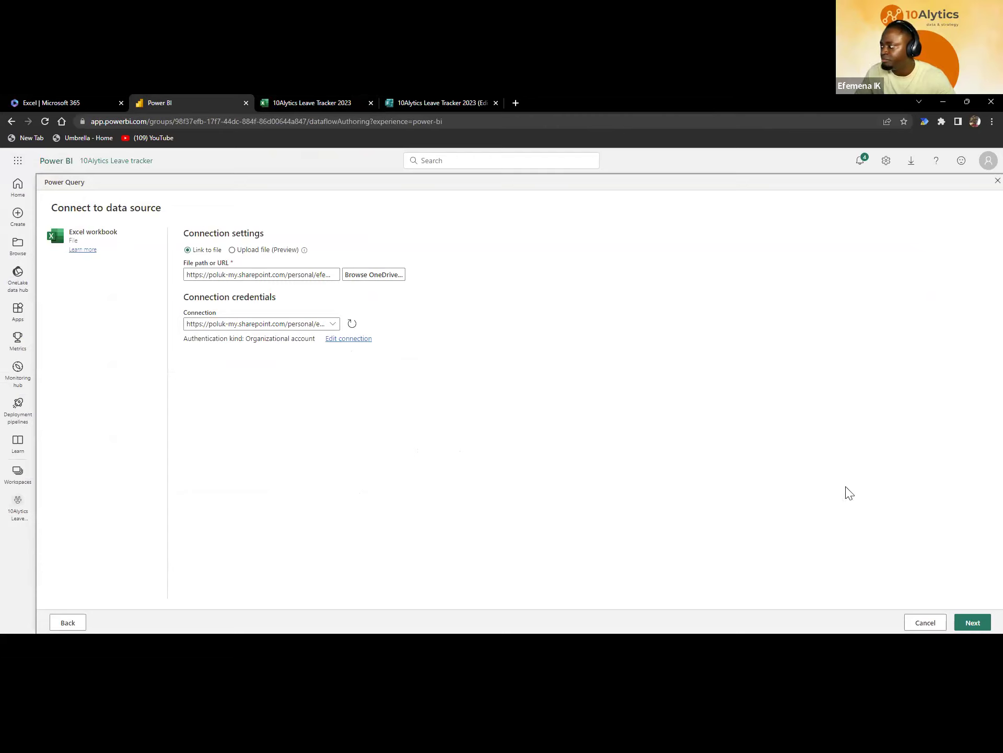
left_click(973, 623)
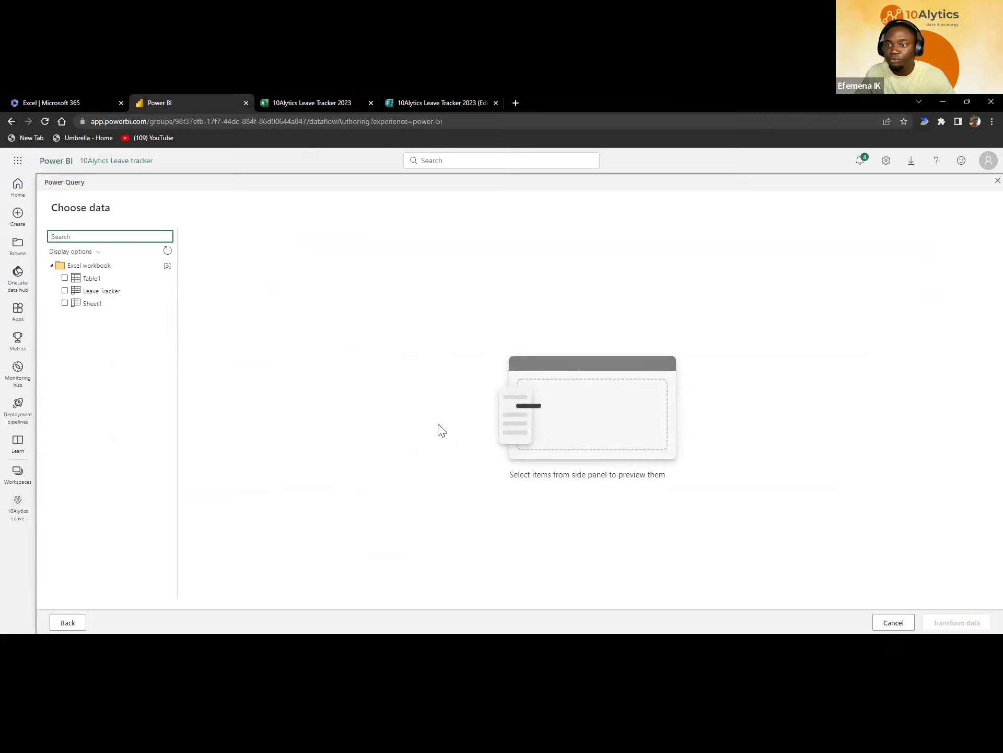
- Choose the Leave Tracker sheet as the dataflow's data, checking it against the workbook's sheets, and load it for transformation
left_click(97, 294)
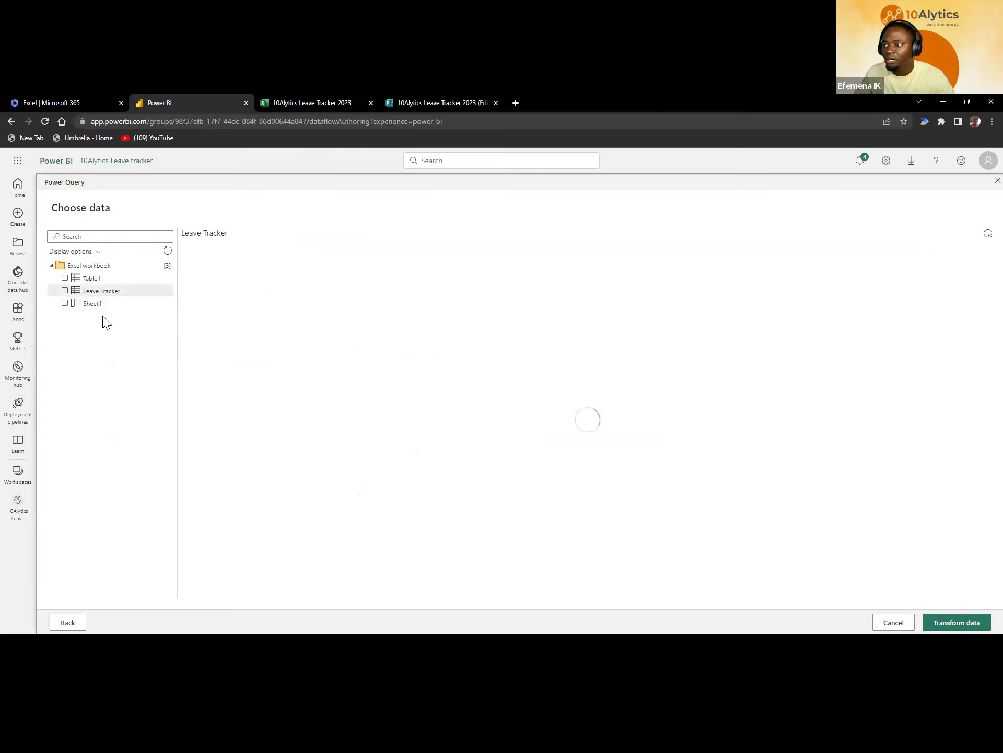
left_click(312, 103)
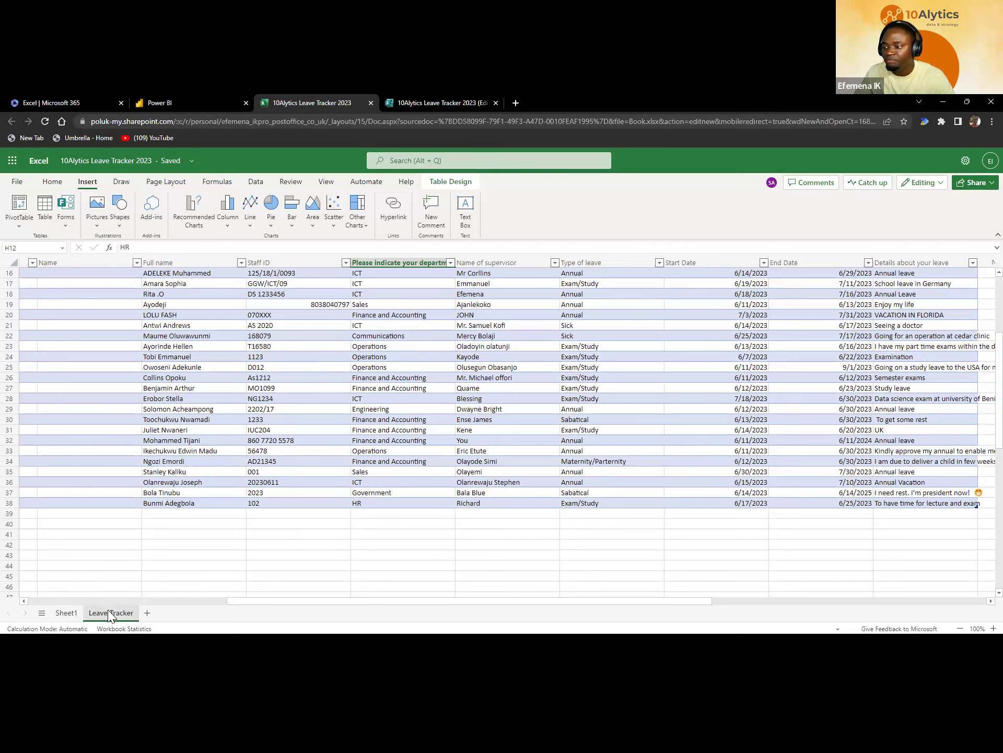
left_click(189, 100)
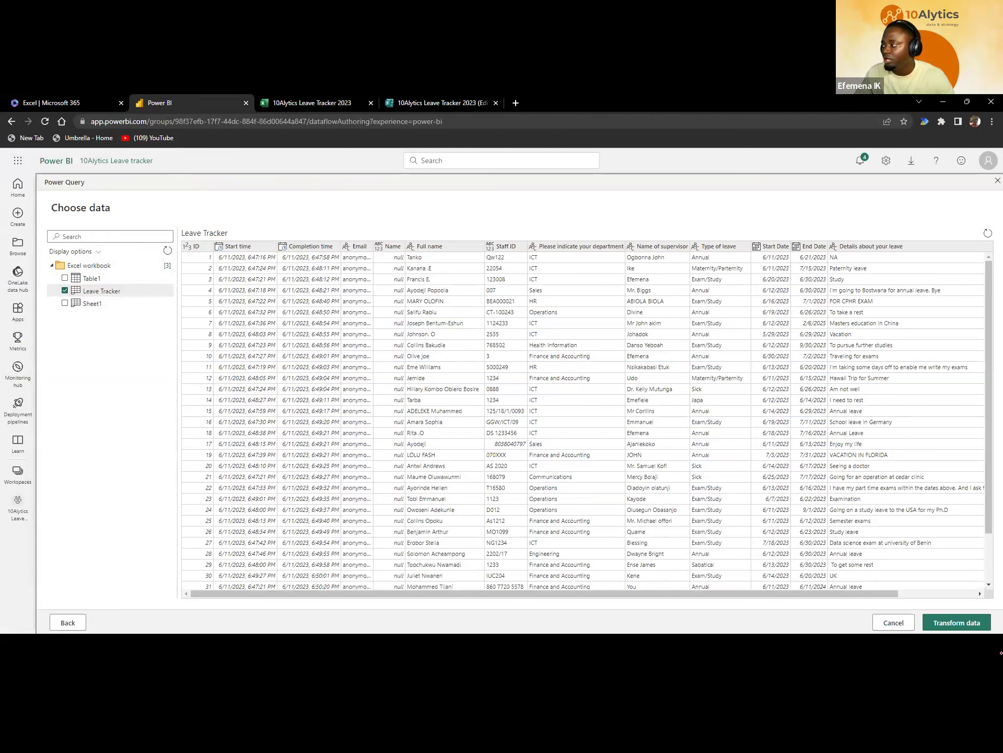
left_click(951, 634)
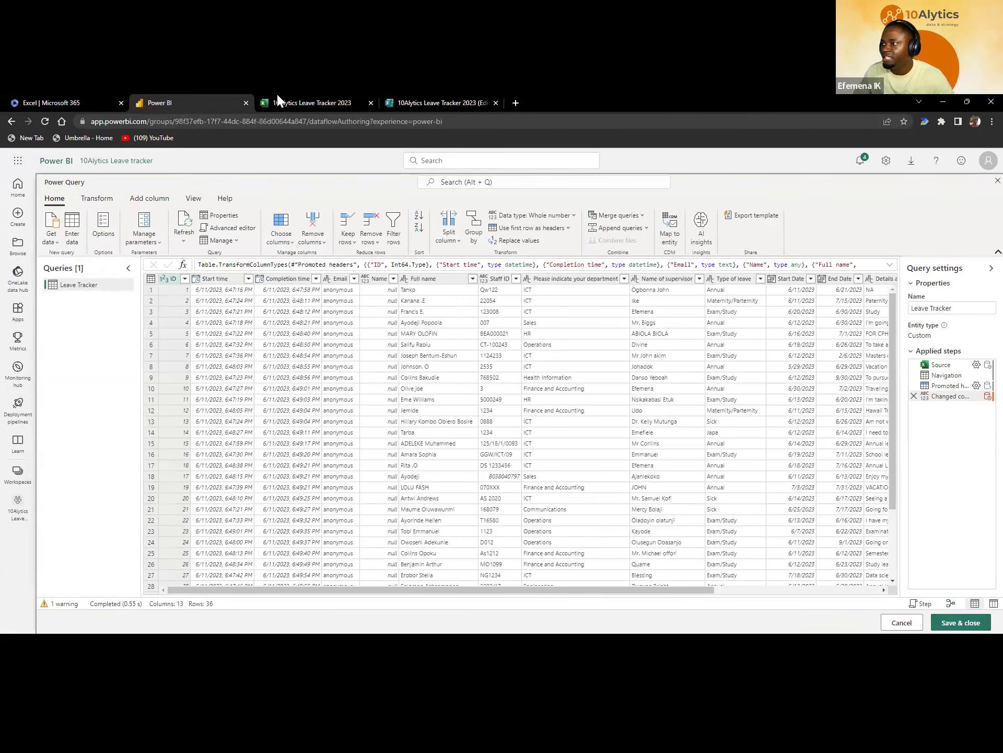
- Compare the loaded Leave Tracker query with the responses in the Excel workbook, examining its rows and remaining columns
left_click(308, 102)
left_click(188, 102)
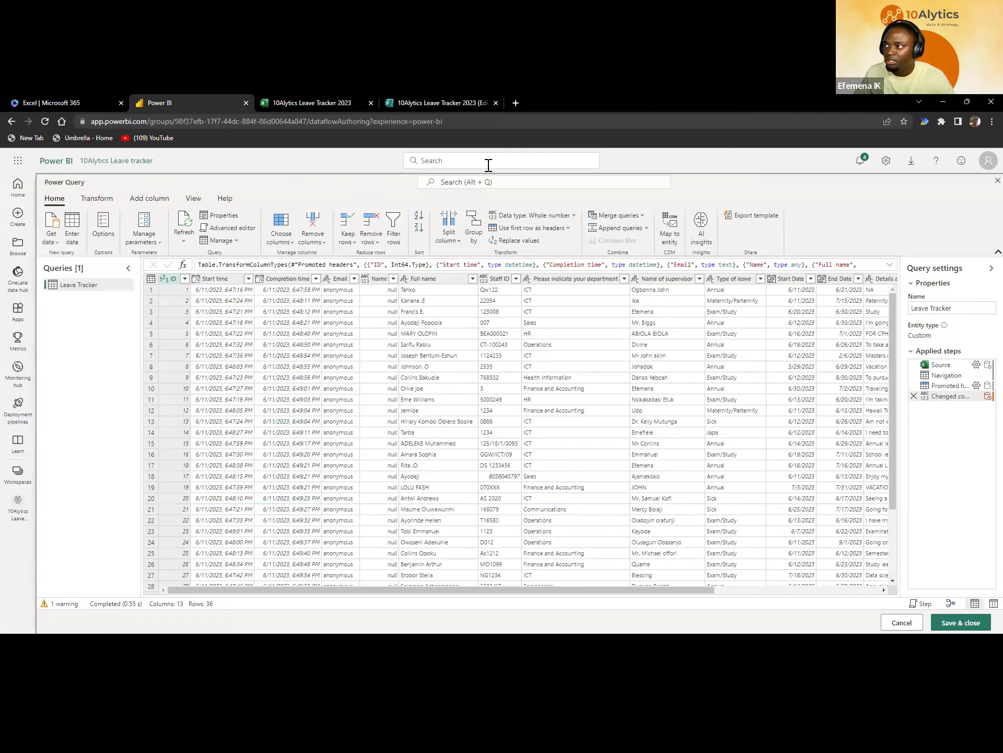
left_click(312, 97)
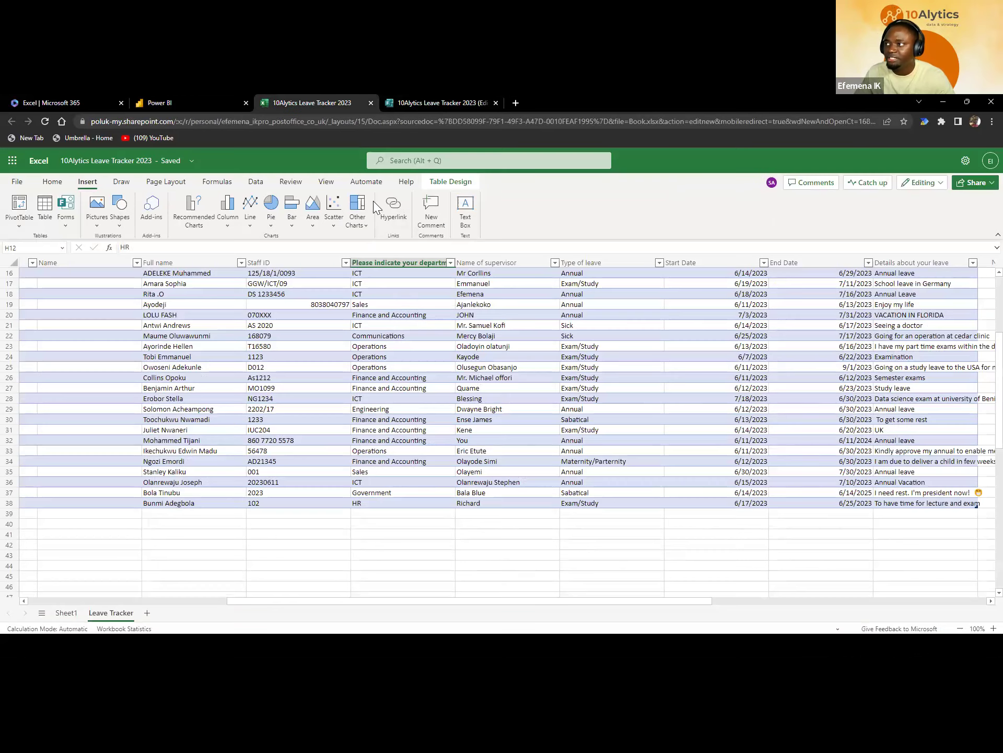
left_click(174, 100)
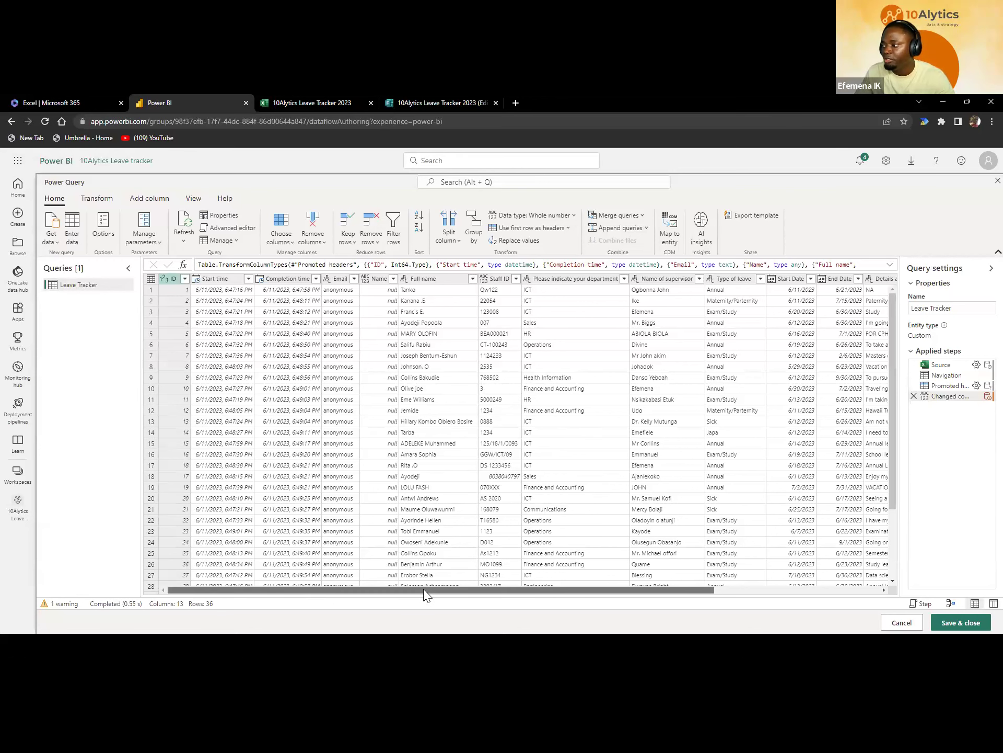
left_click_drag(426, 592, 578, 609)
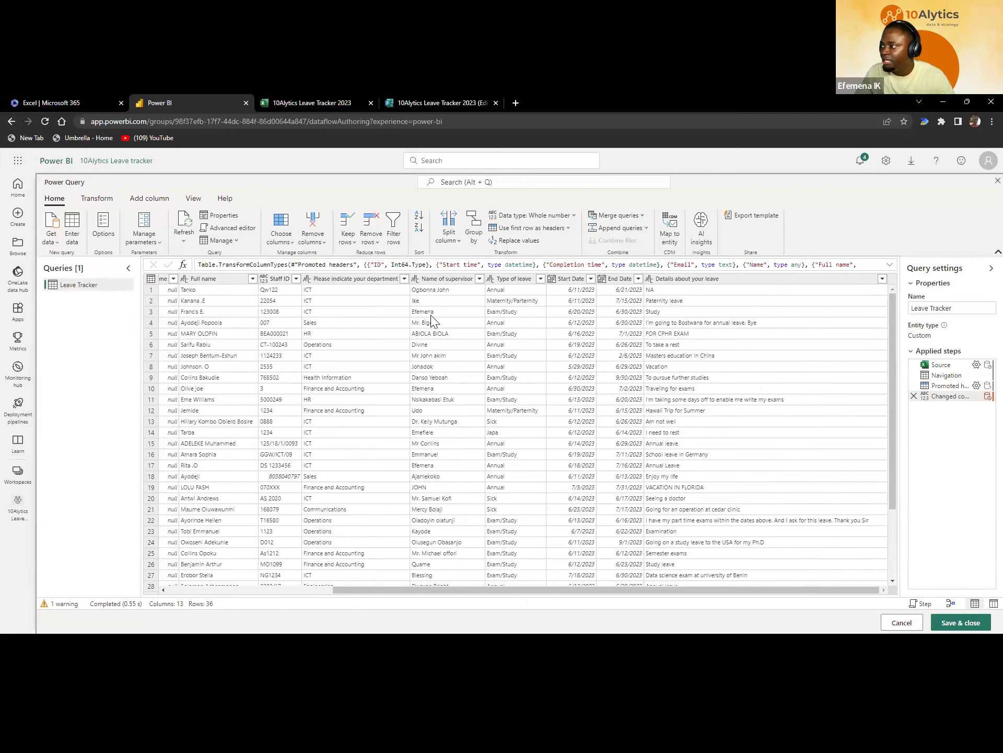
scroll(448, 393, "down", 3)
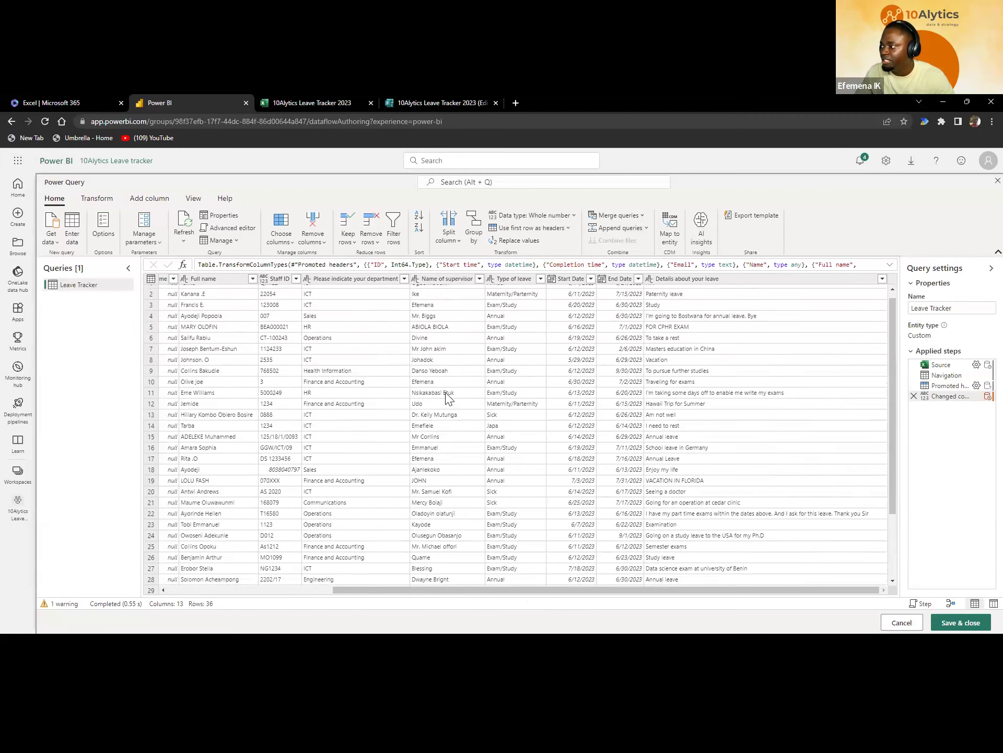
scroll(449, 393, "up", 3)
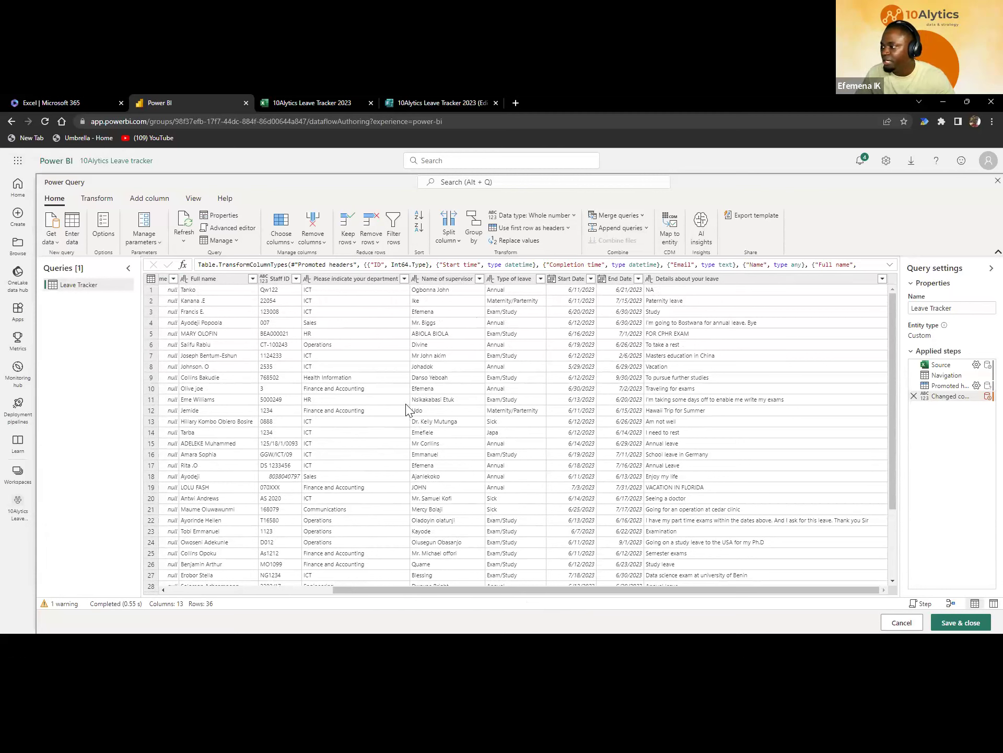
- Save the query as a dataflow named "10Alytics Leave 2023" without a description
left_click(959, 627)
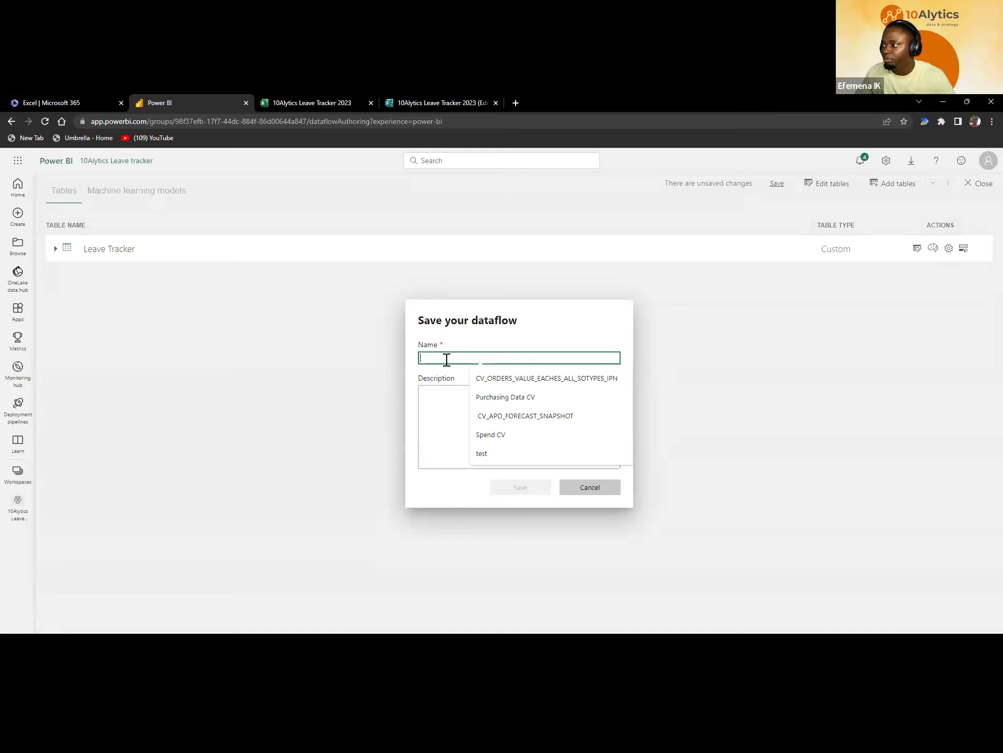
type("1")
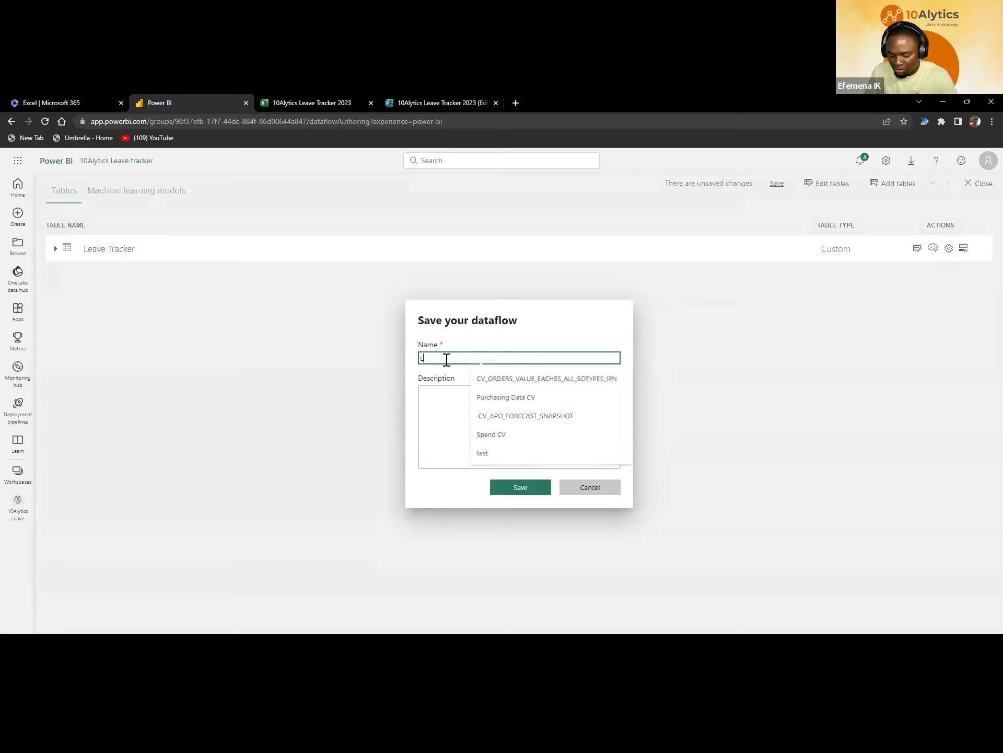
key("BackSpace")
type("10Alytics Leave")
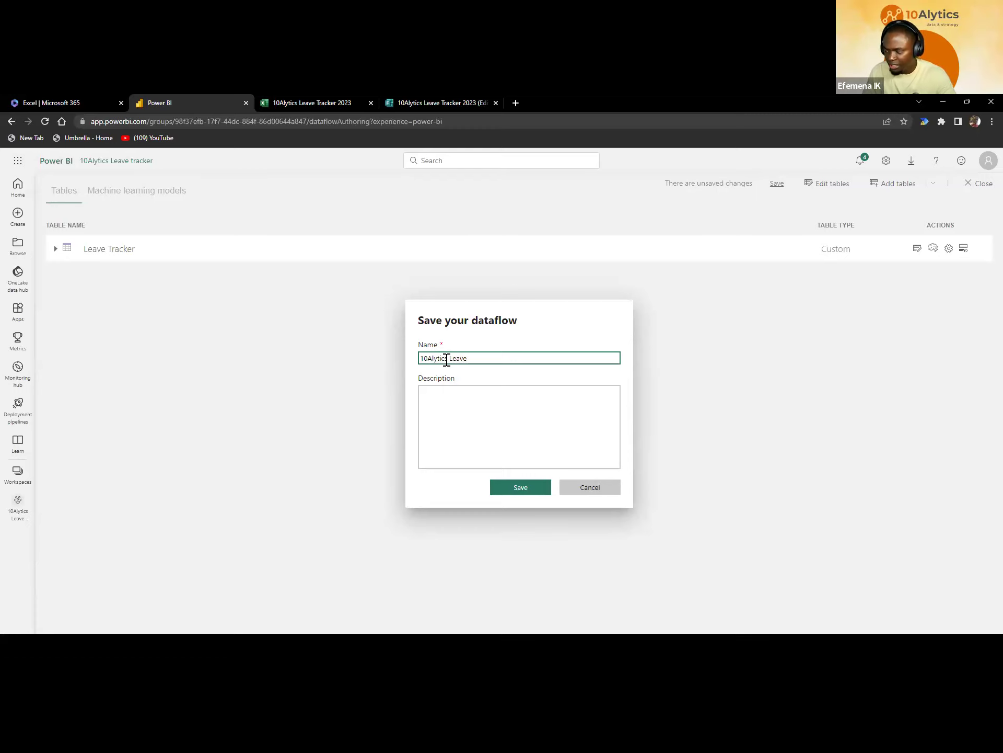
type("2023")
left_click(447, 402)
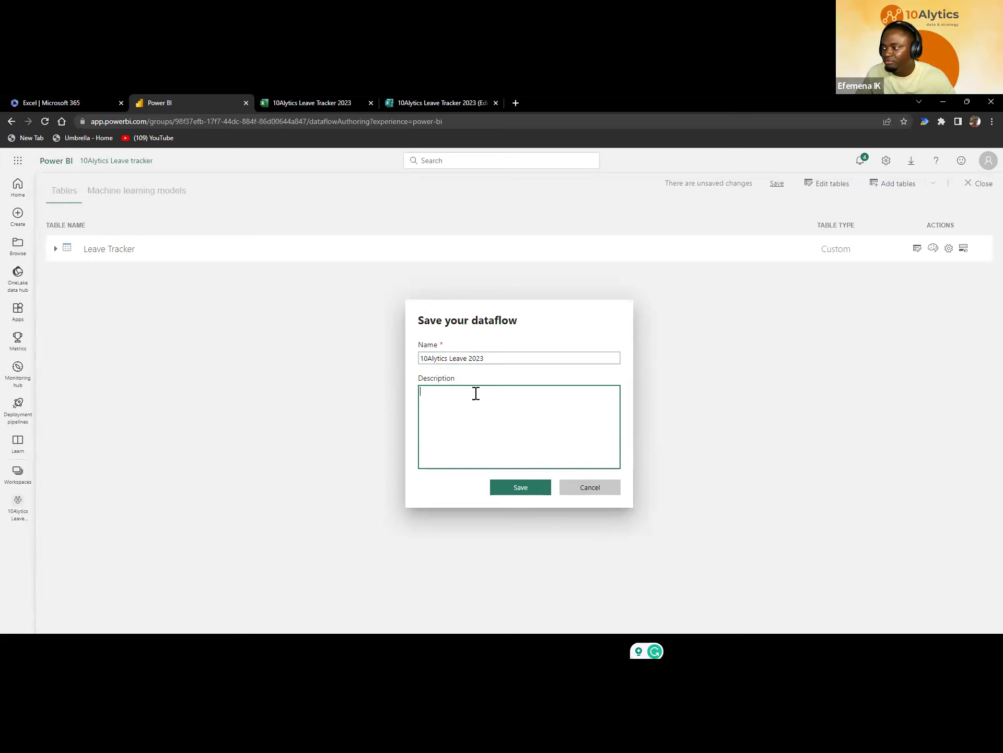
left_click(526, 493)
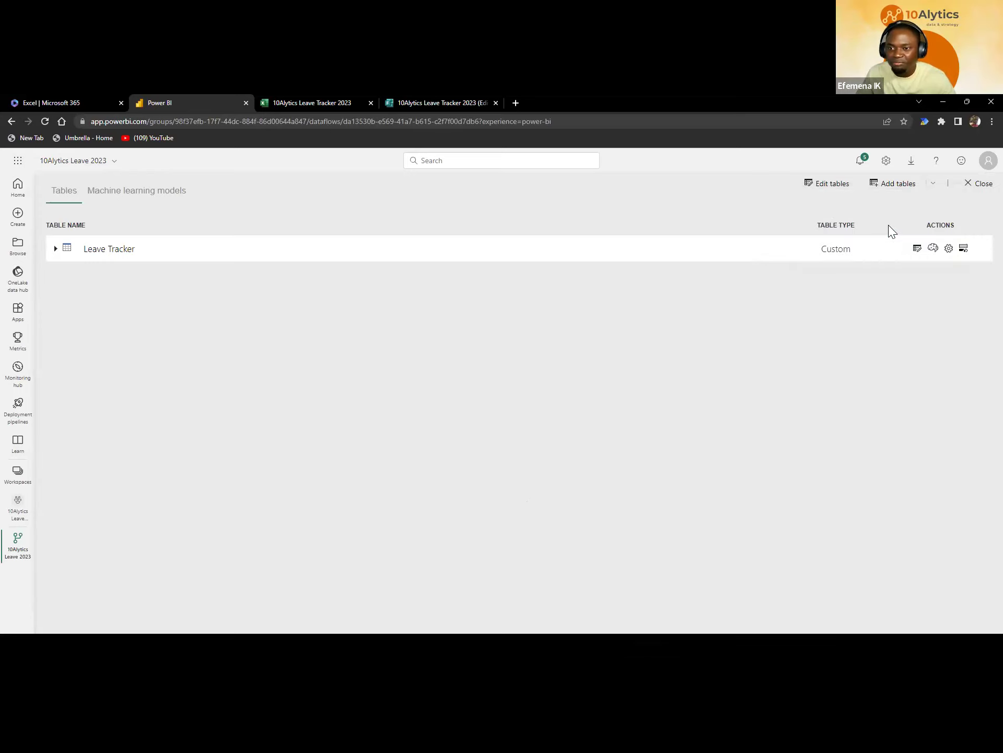
- Expand the Leave Tracker table in the saved dataflow to examine its column names and data types
left_click(863, 253)
left_click(862, 253)
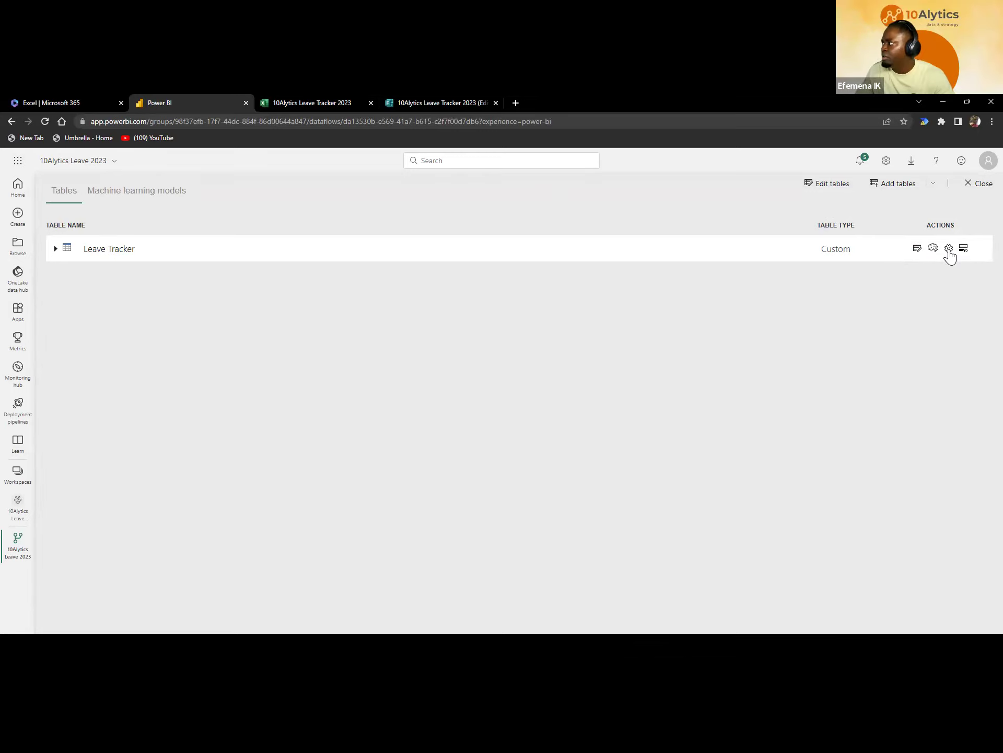
left_click(863, 250)
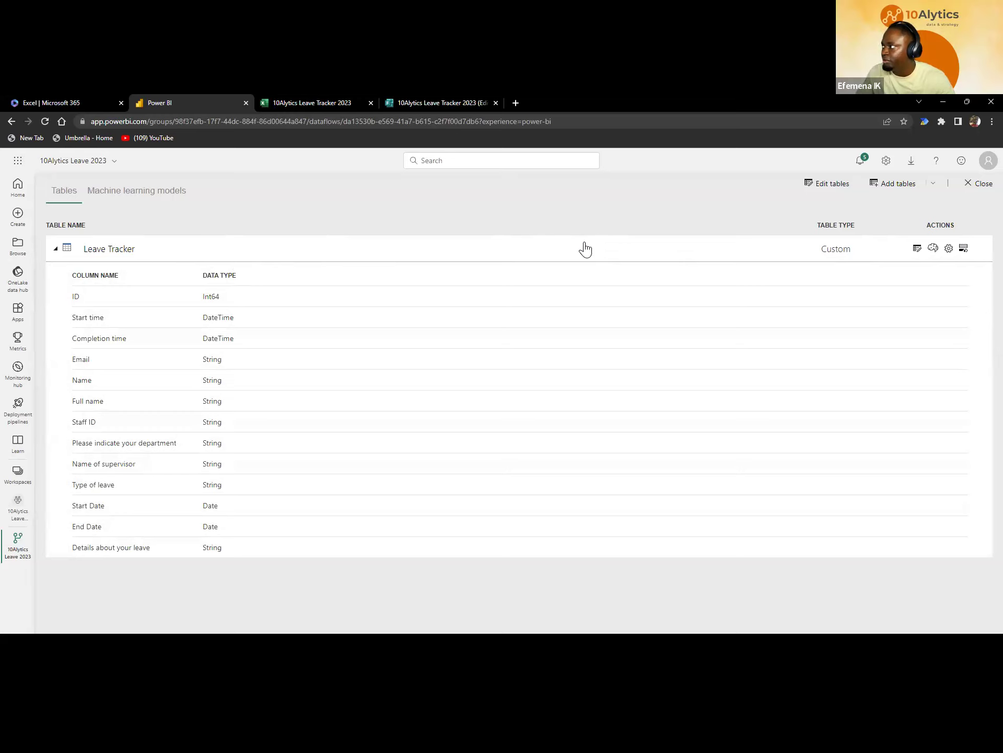
- Return to the 10Alytics Leave tracker workspace, open the 10Alytics Leave 2023 dataflow's settings, and turn on its refresh schedule
left_click(19, 510)
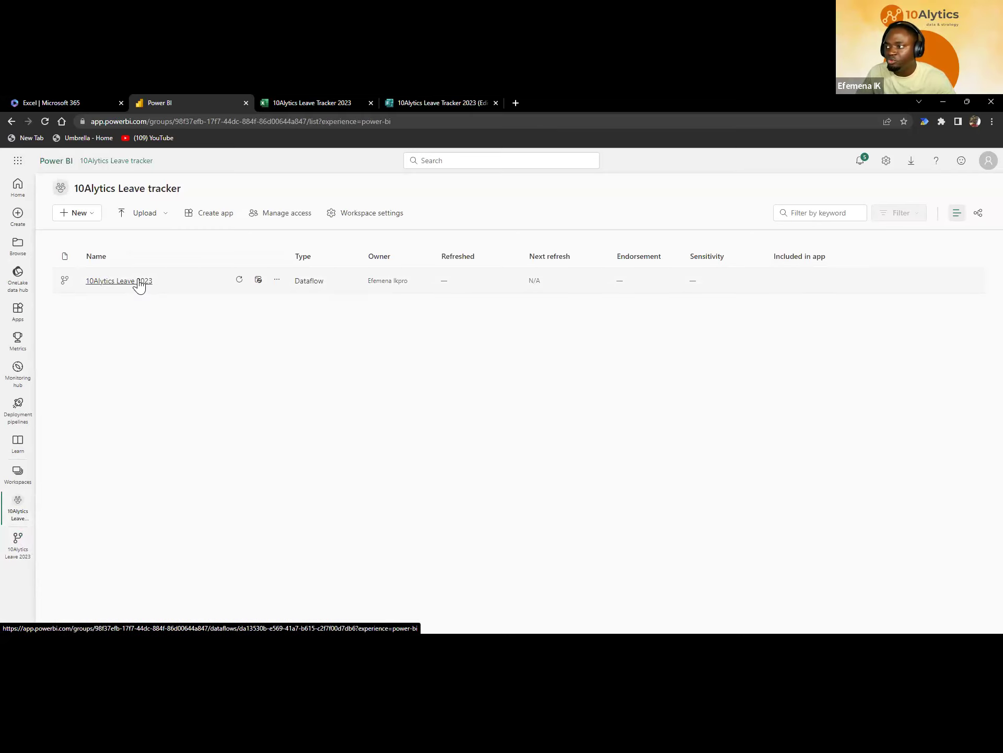
left_click(259, 281)
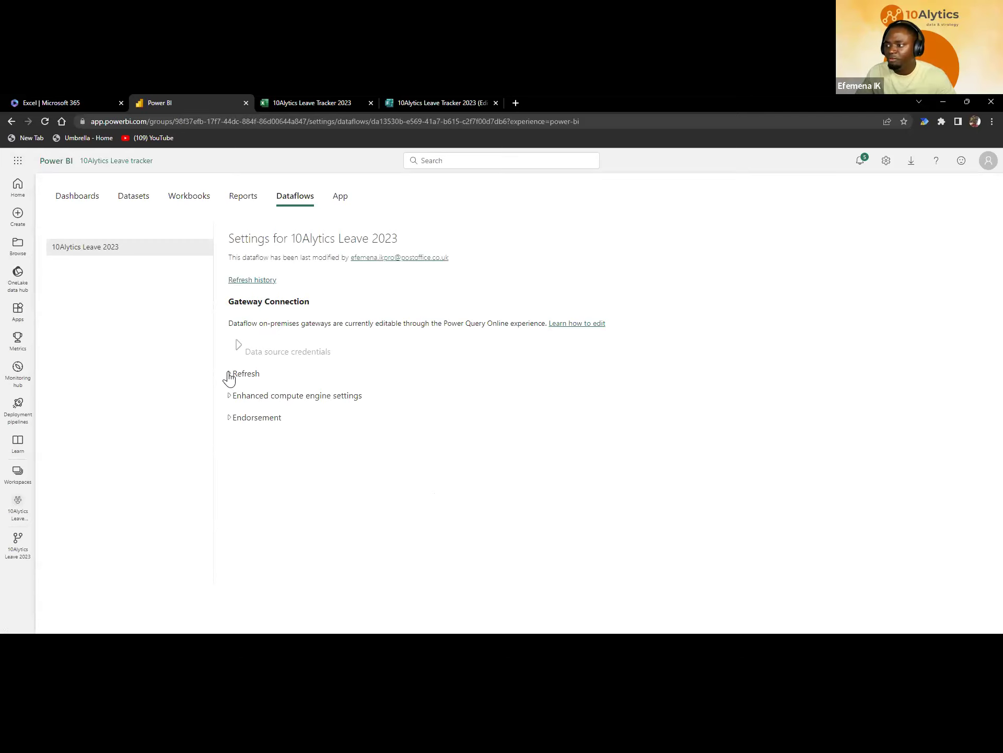
left_click(230, 374)
left_click(244, 417)
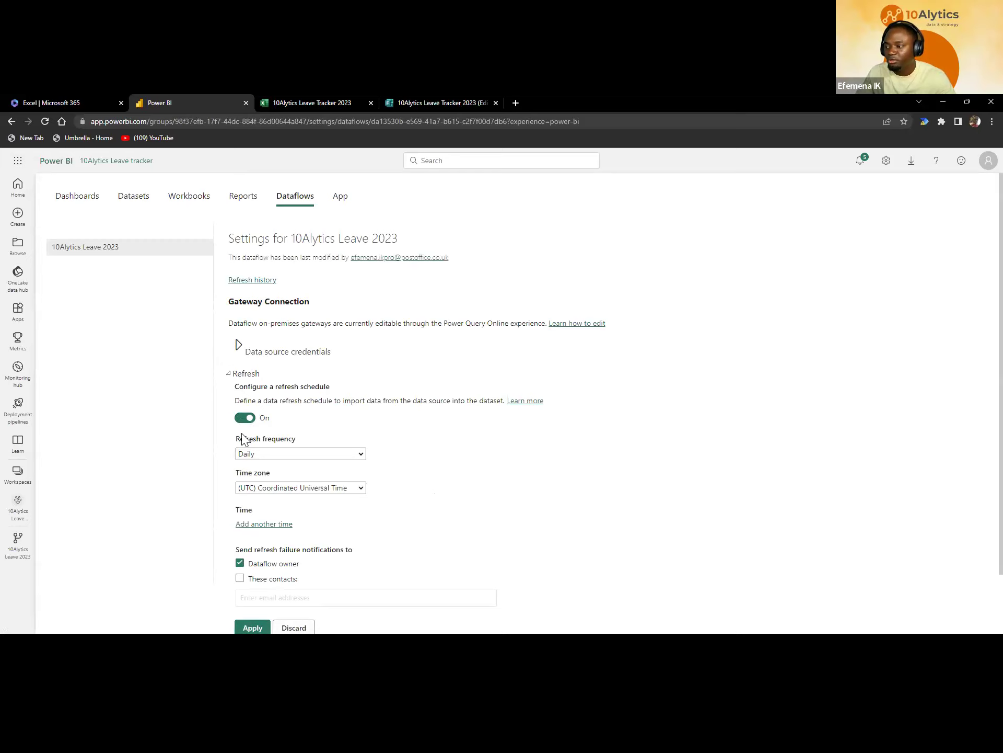
- Choose Daily as the dataflow's refresh frequency
scroll(243, 441, "down", 2)
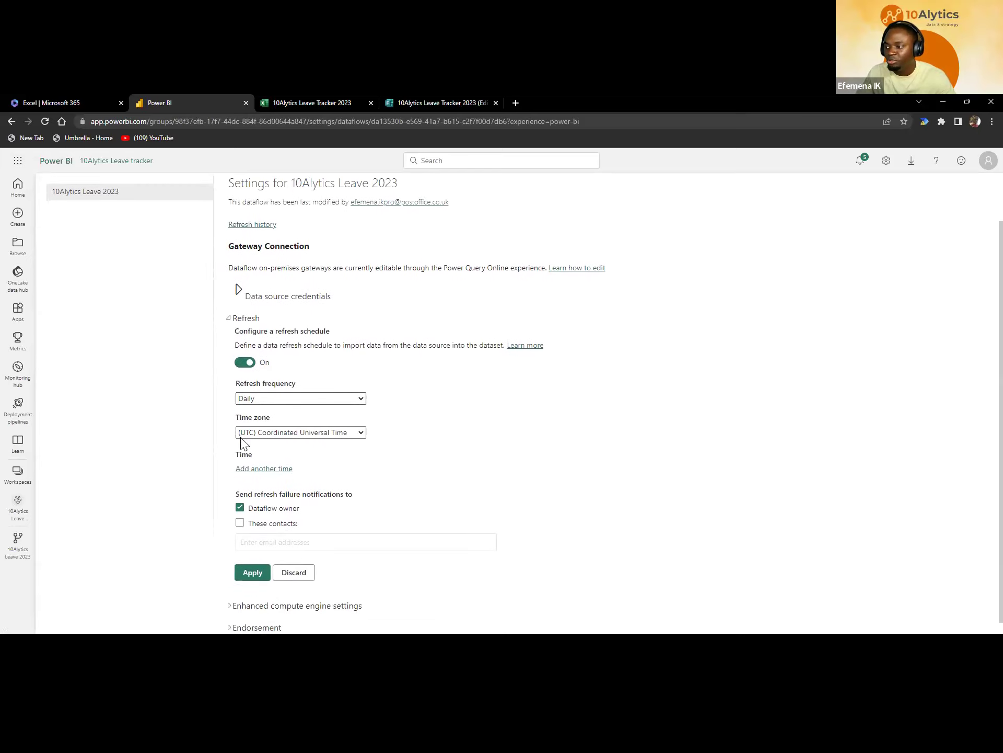
left_click(278, 389)
left_click(275, 408)
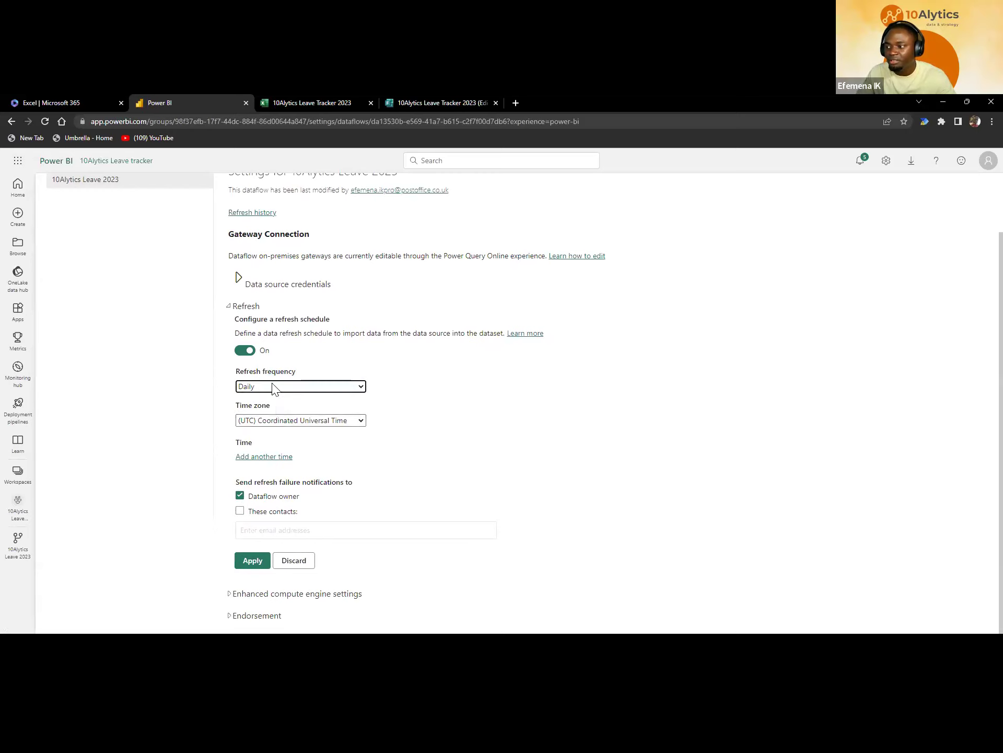
left_click(273, 386)
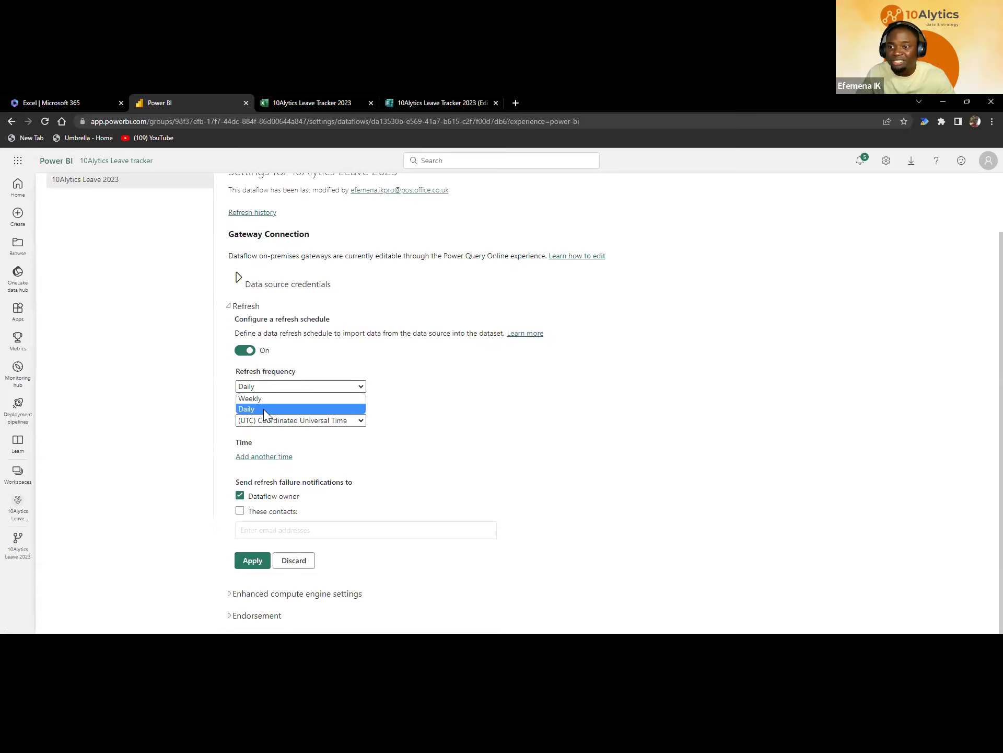
left_click(265, 410)
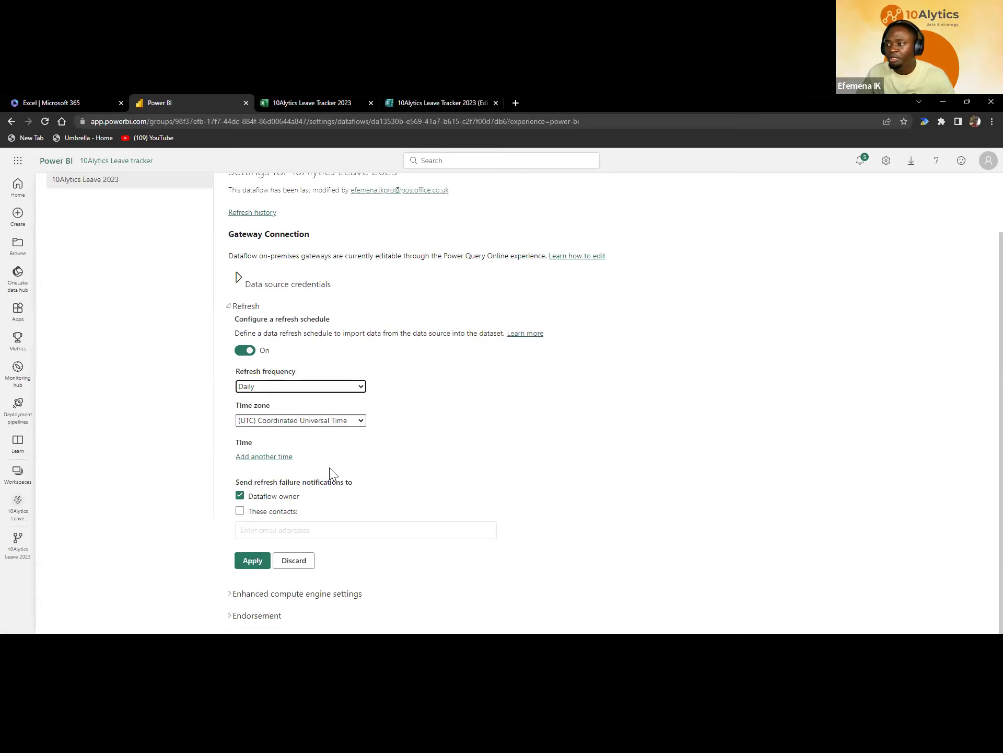
- Add a first refresh time to the schedule and set it to 7:30 AM
left_click(277, 457)
scroll(293, 458, "down", 1)
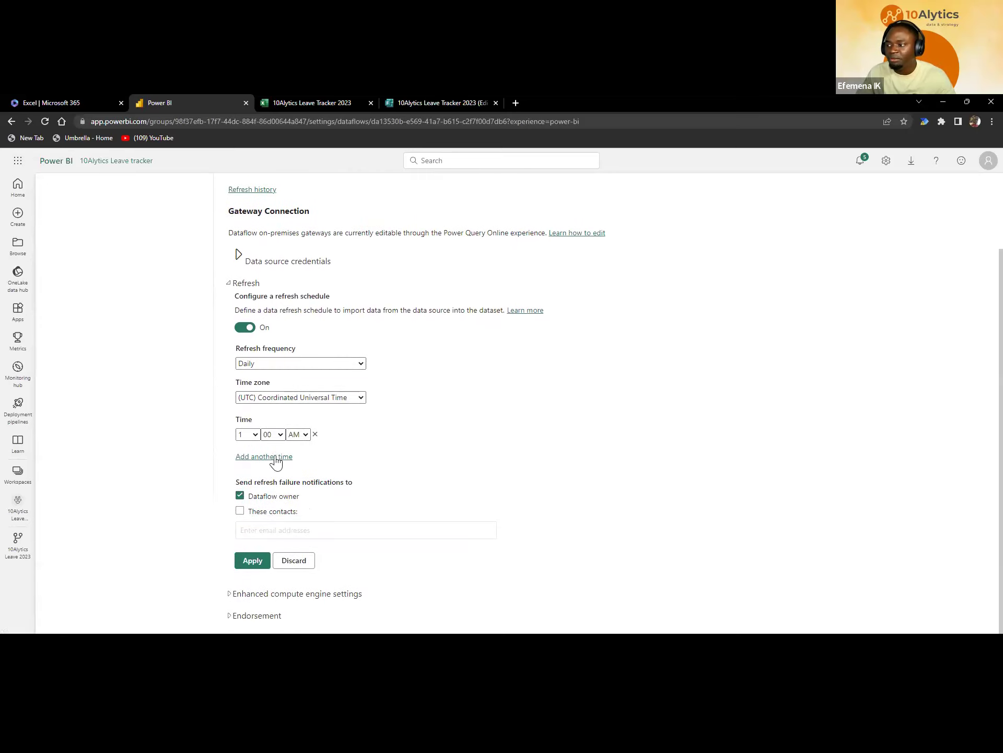
left_click(247, 435)
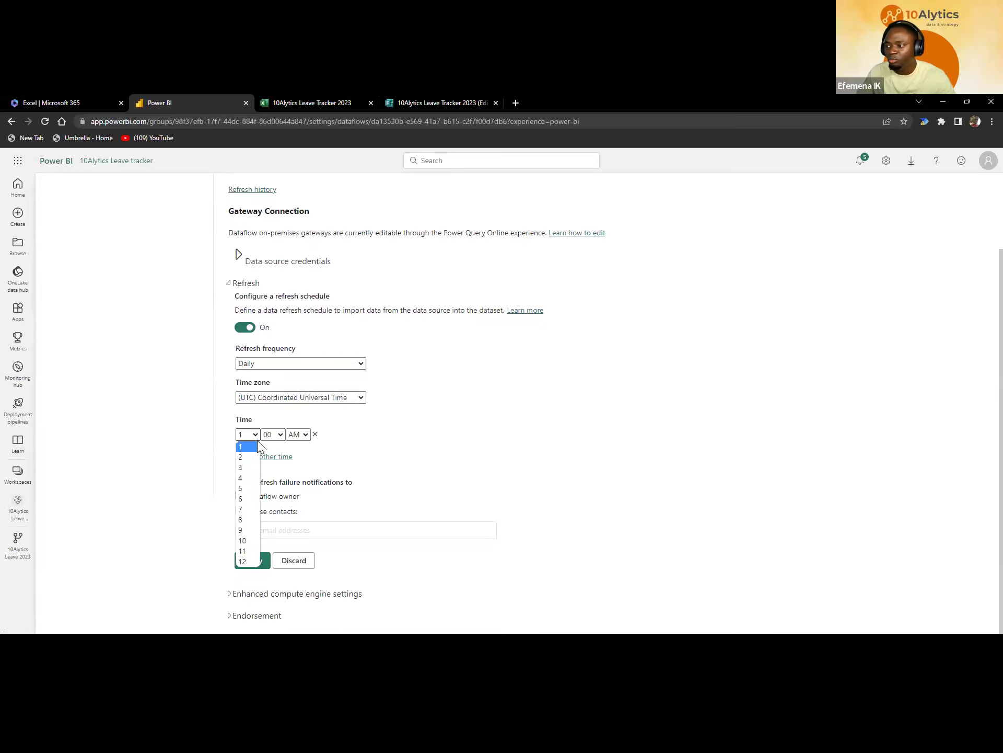
left_click(248, 509)
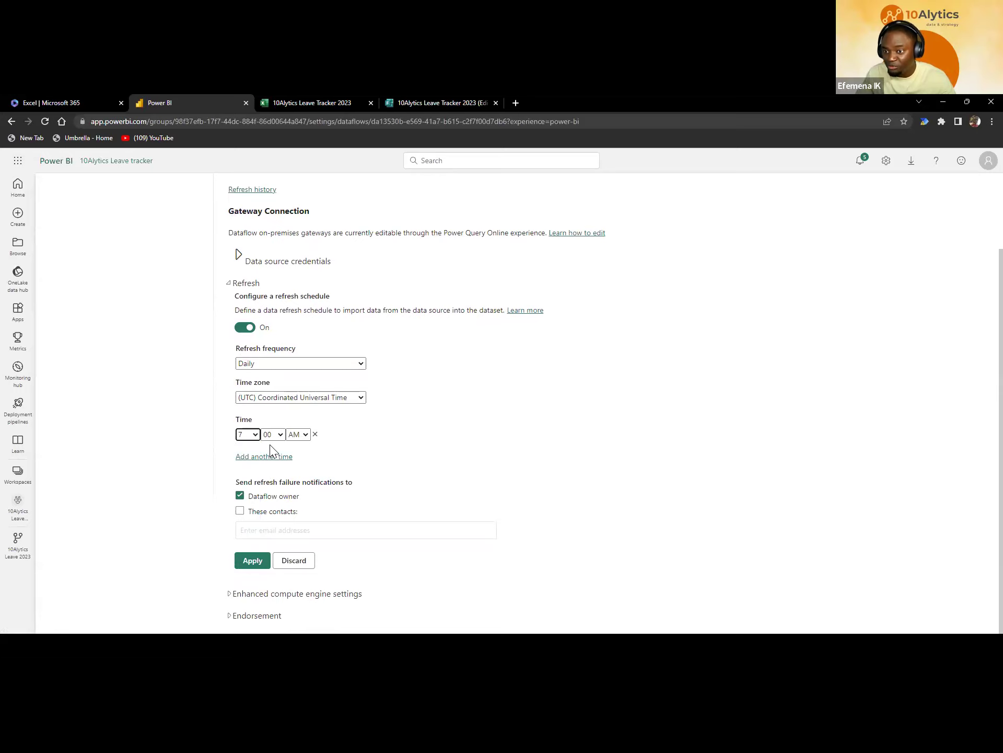
left_click(273, 435)
left_click(276, 463)
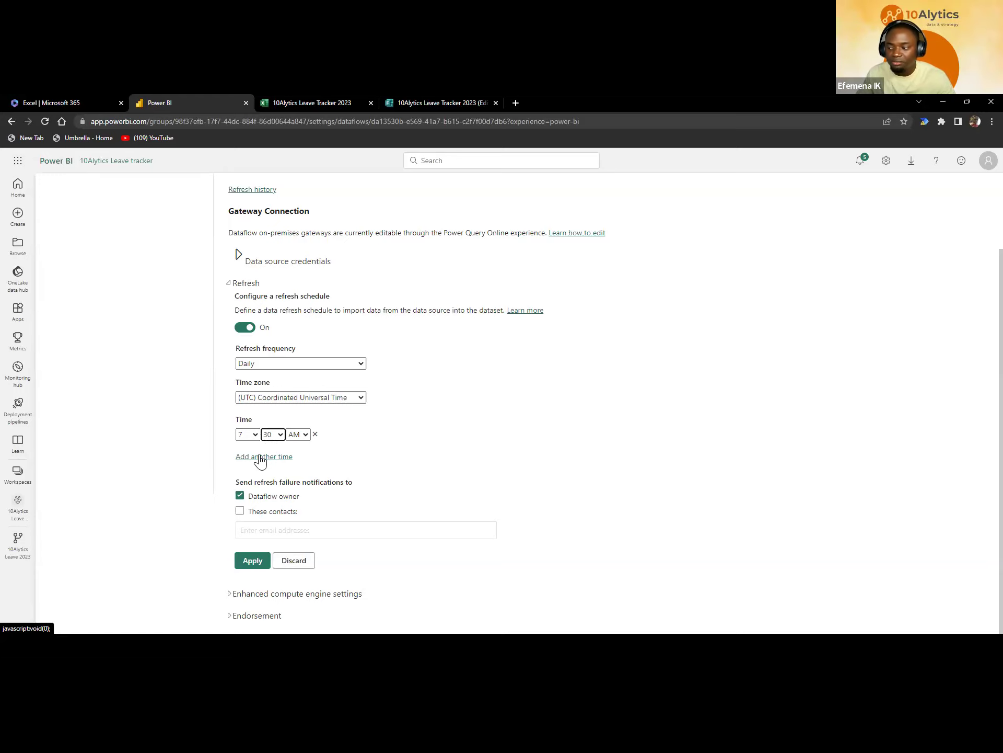
- Add a second refresh time to the schedule and set it to 10:00 AM
left_click(260, 458)
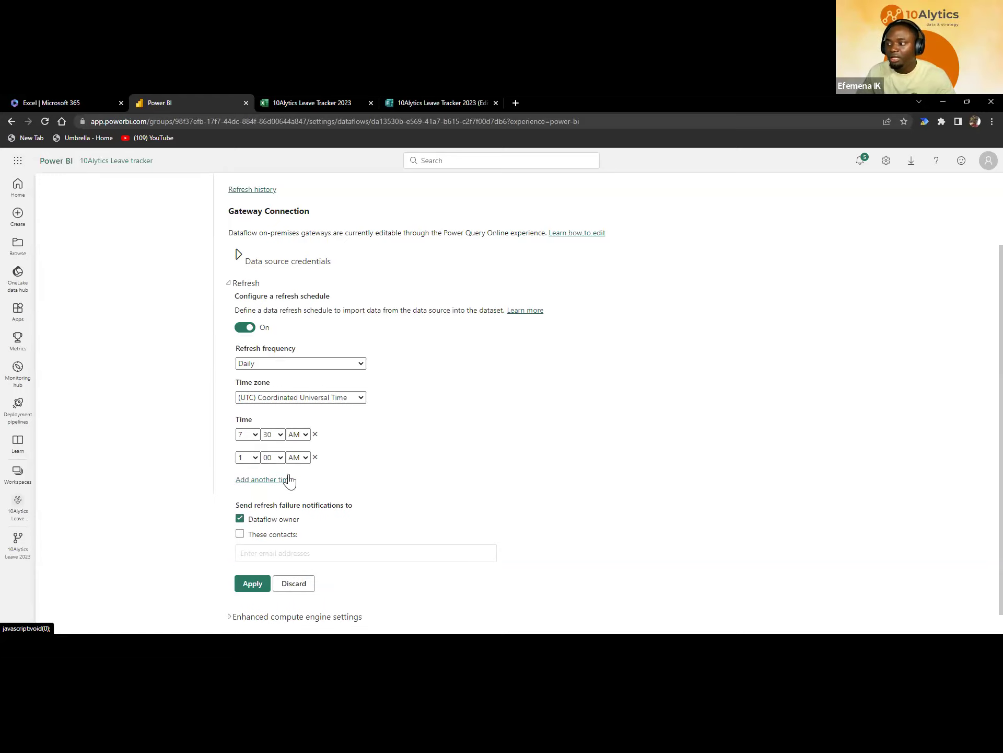
left_click(254, 457)
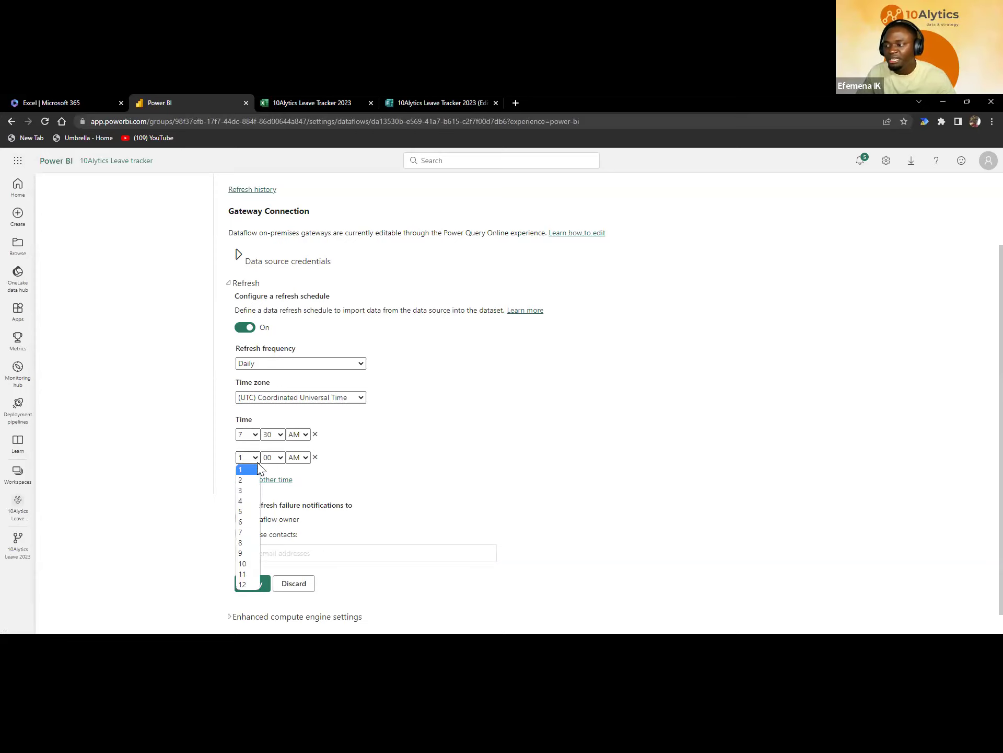
left_click(242, 563)
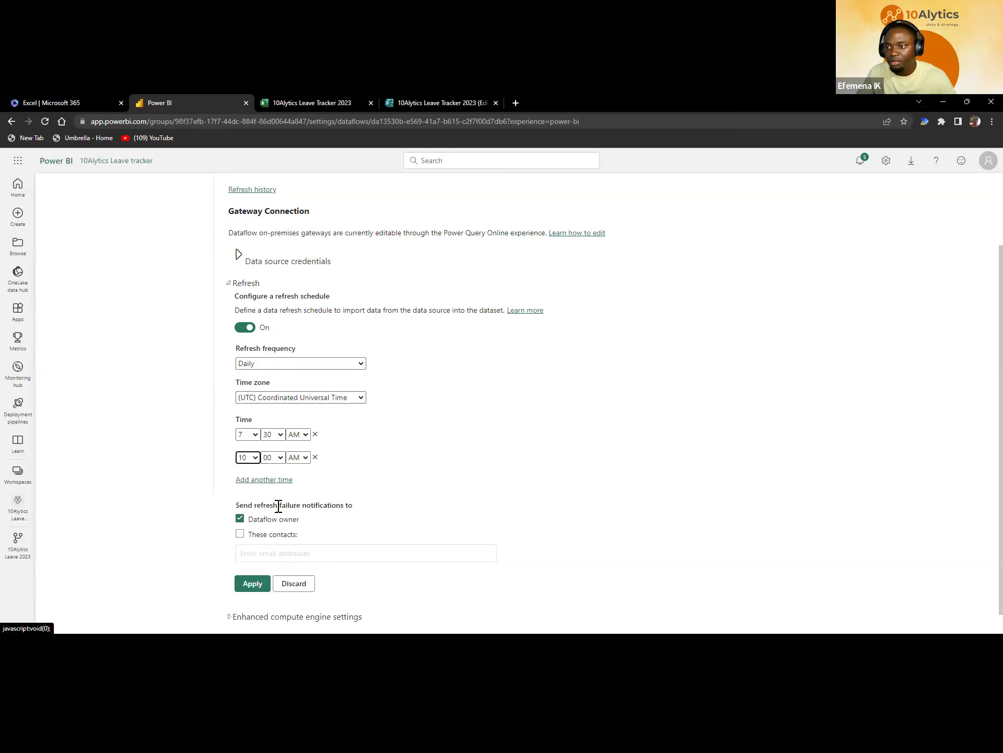
- Add a third refresh time to the schedule and set it to 2:00 PM
left_click(271, 481)
left_click(253, 481)
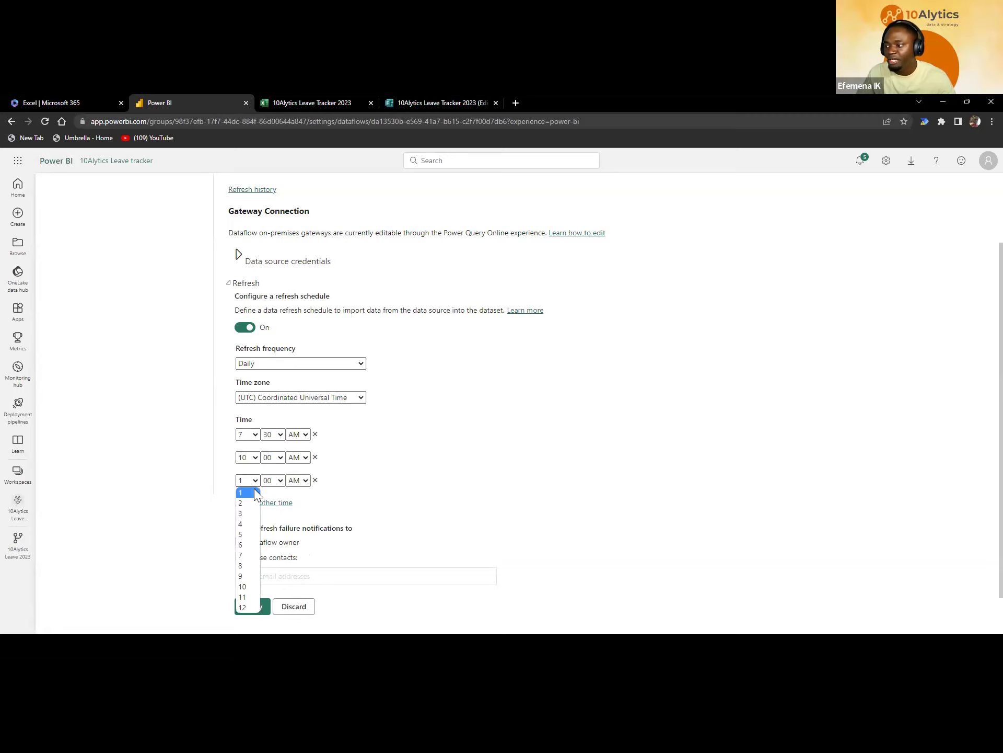
left_click(260, 506)
left_click(298, 480)
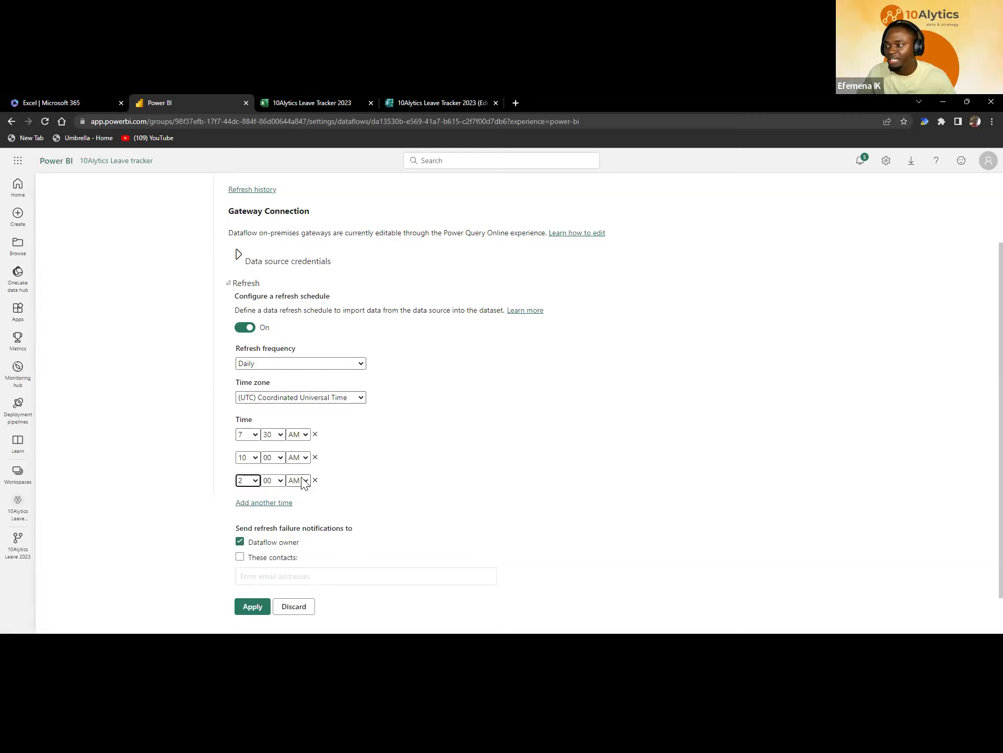
left_click(292, 500)
- Add a fourth refresh time to the schedule, set it to 5:00 PM, and apply the refresh settings
left_click(276, 503)
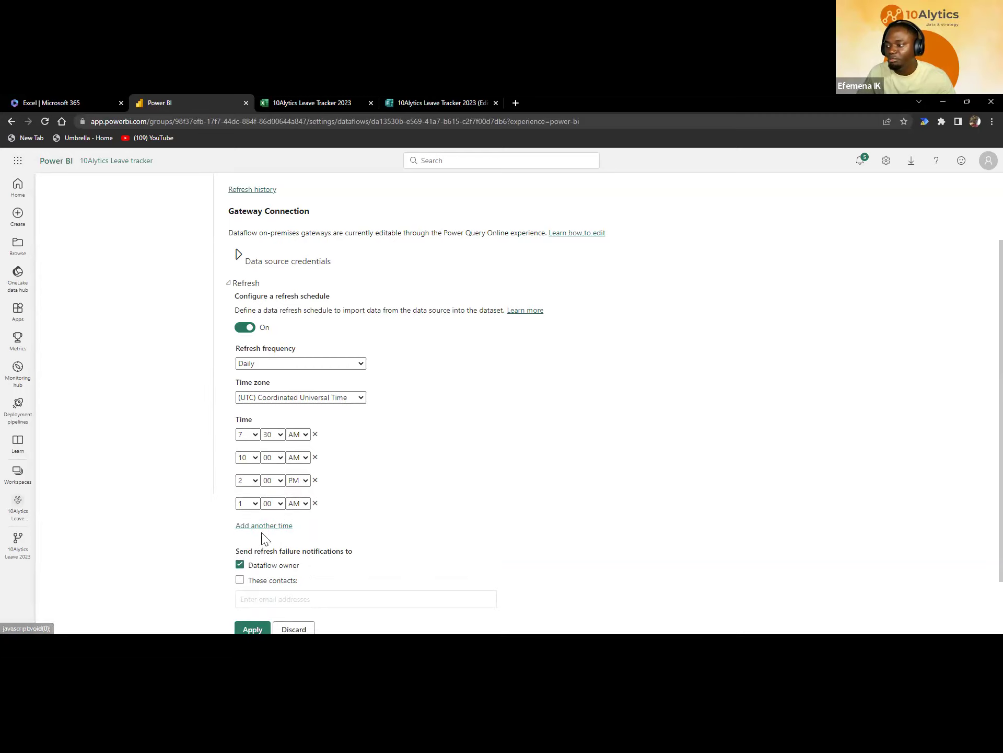
left_click(250, 504)
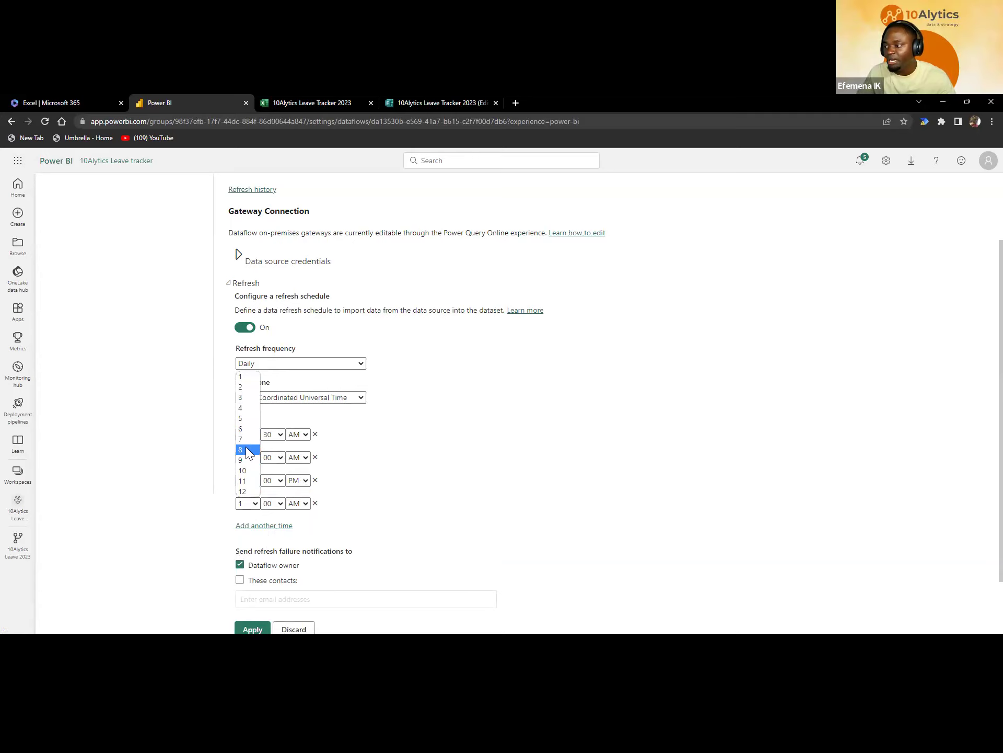
left_click(248, 419)
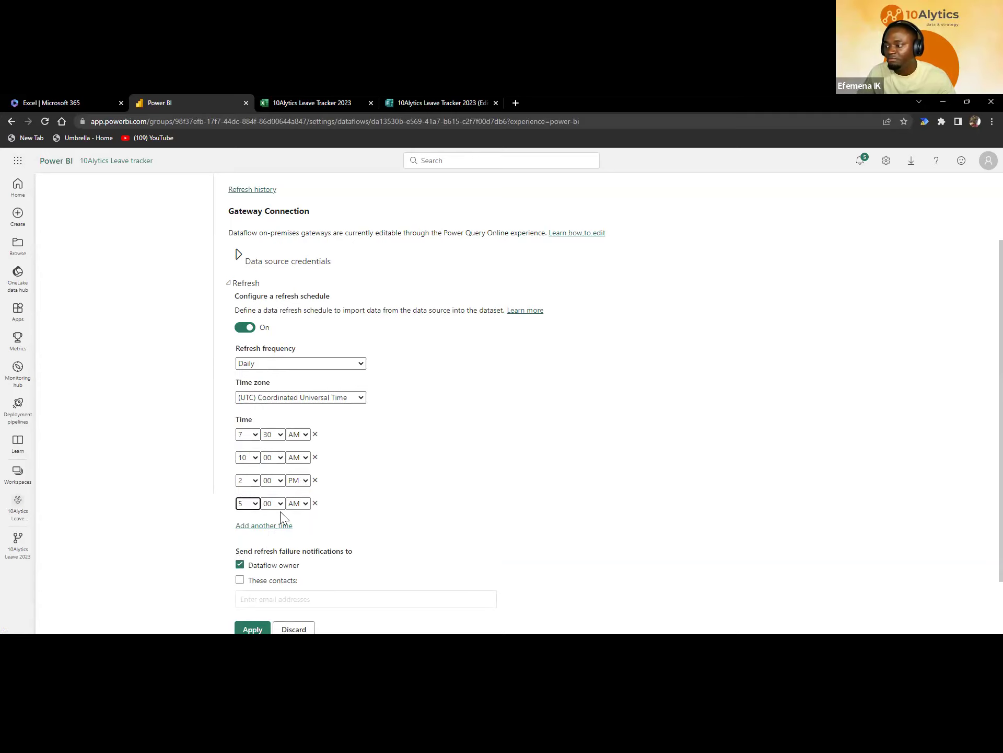
left_click(306, 504)
left_click(297, 526)
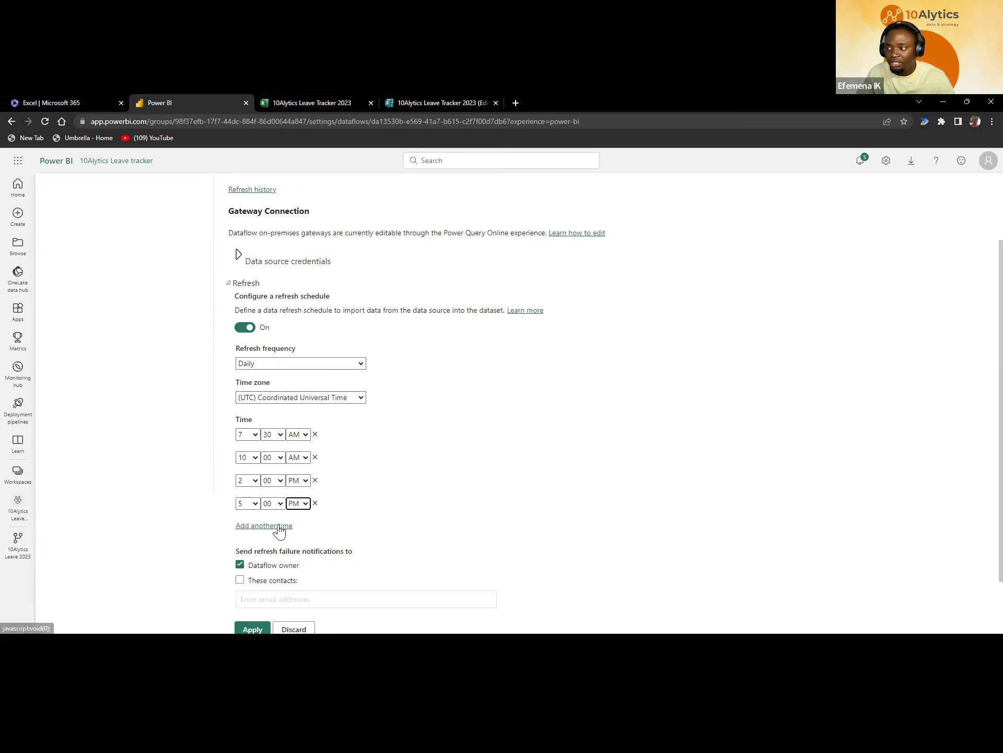
scroll(277, 611, "down", 2)
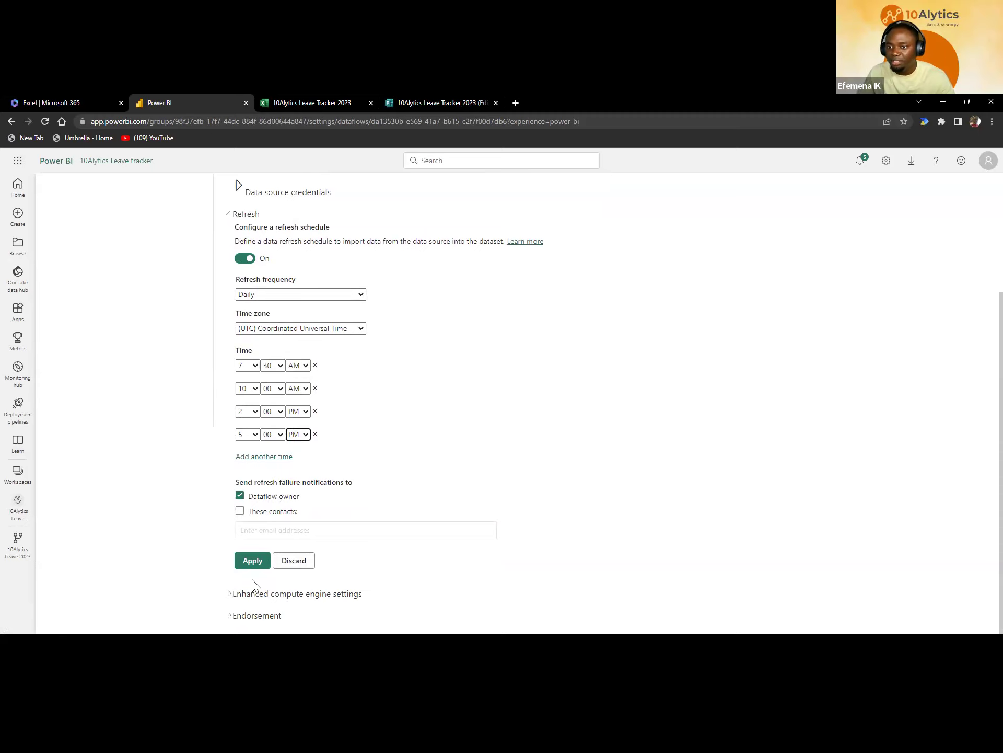
left_click(253, 560)
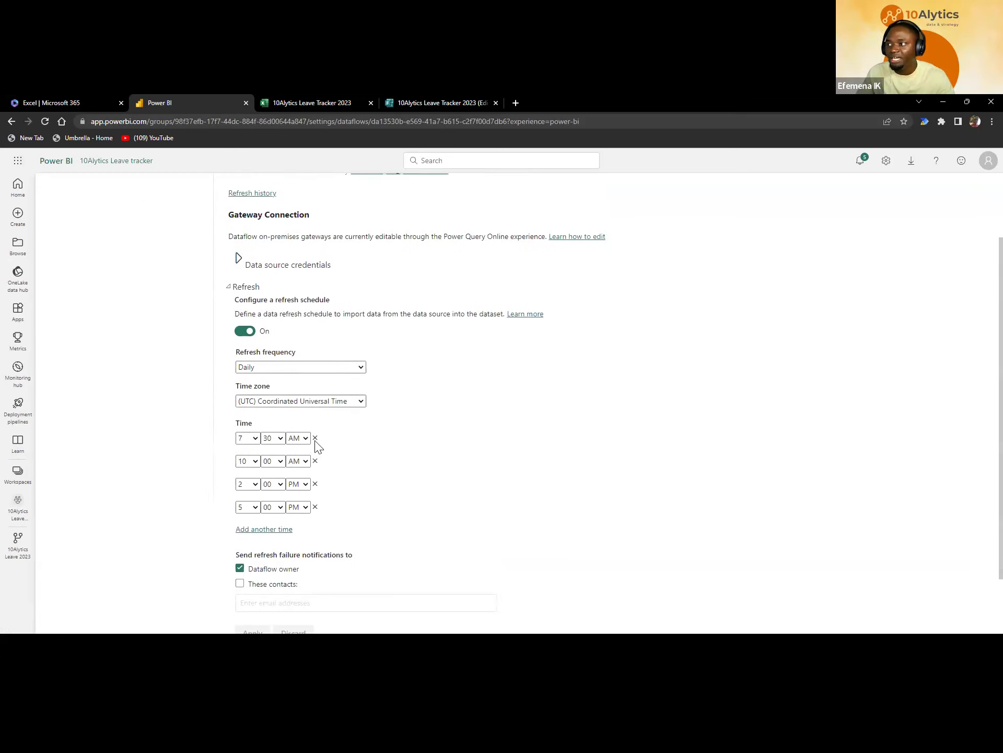
- Open the 10Alytics Leave 2023 dataflow from its workspace and check the columns and data types of the Leave Tracker table
left_click(19, 505)
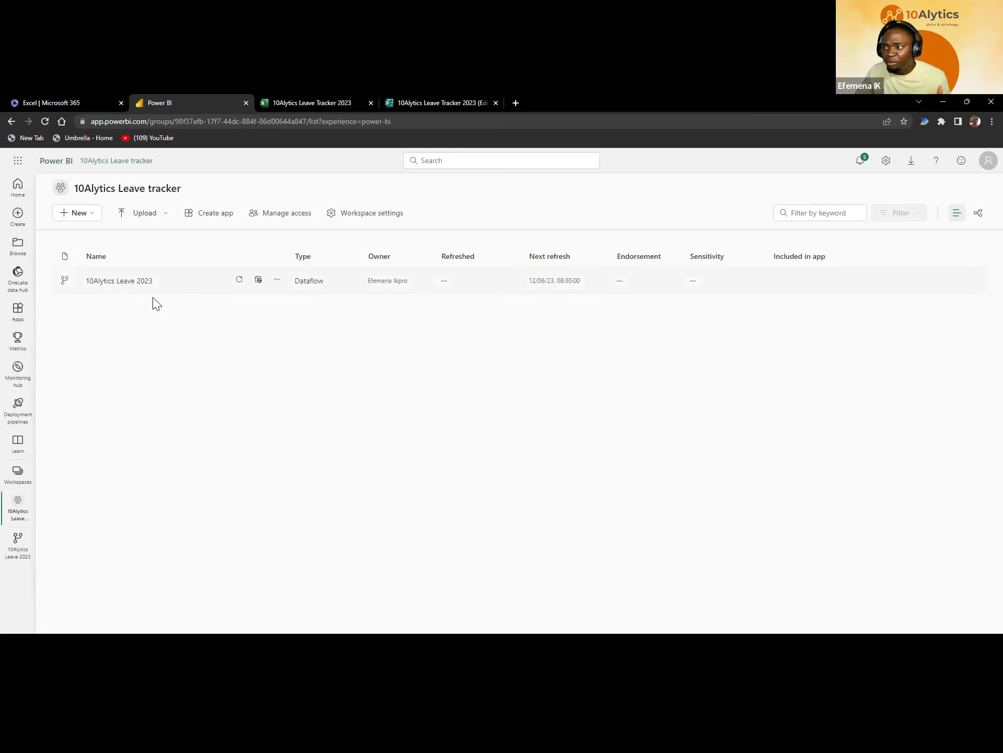
left_click(125, 283)
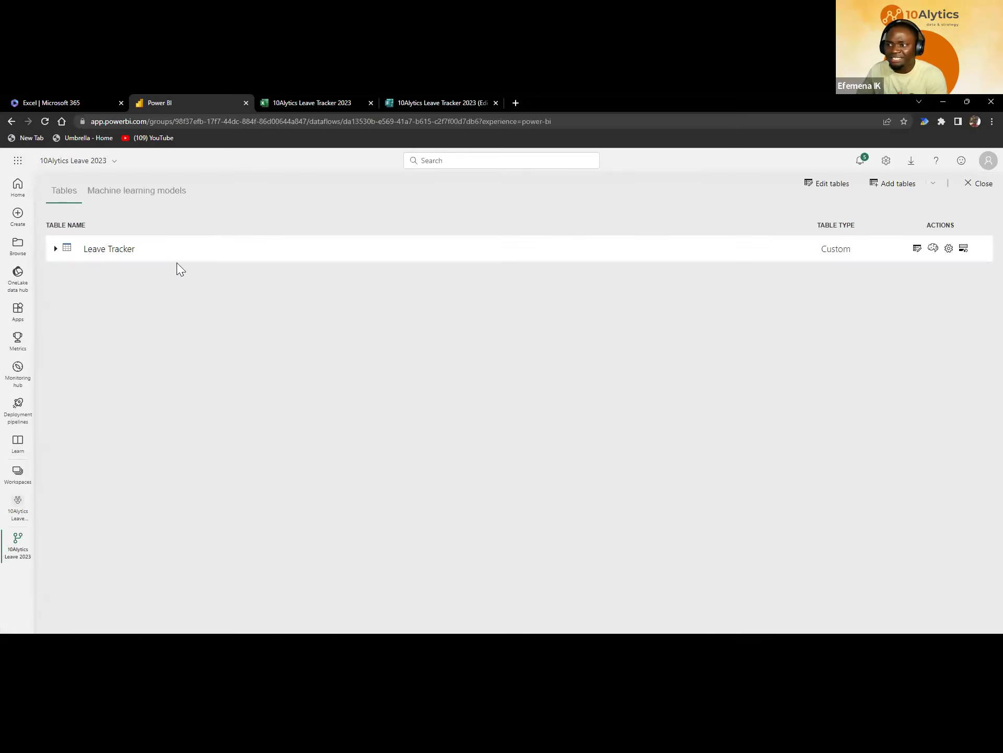
left_click(86, 252)
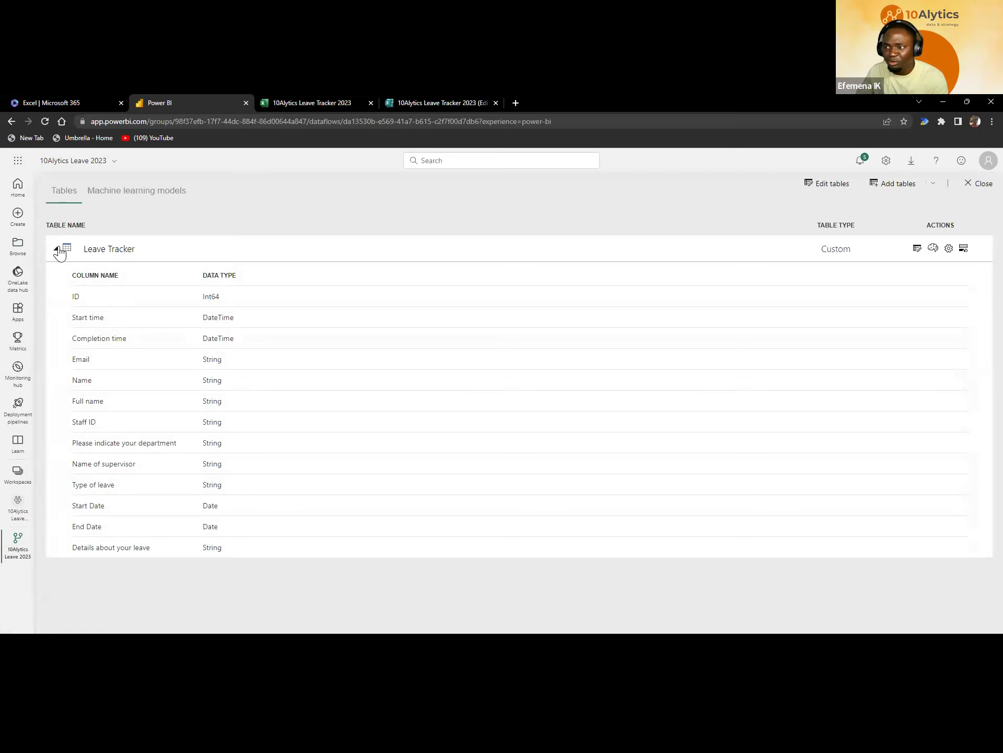
left_click(109, 250)
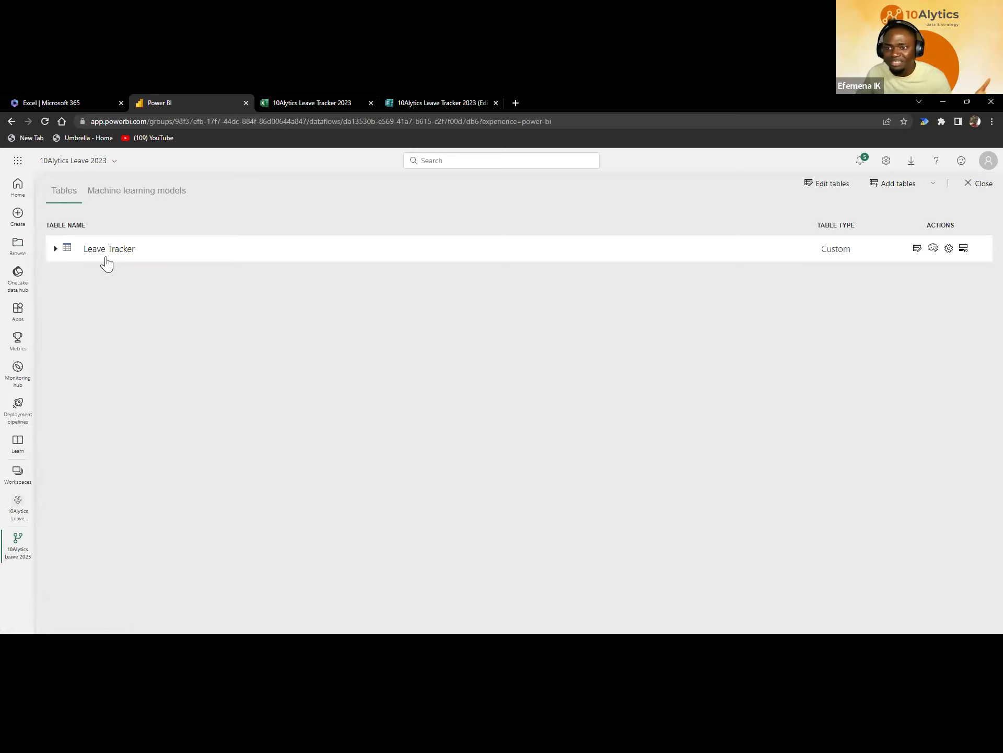
- Review the leave tracker form and its response workbook, and return to the dataflow in the Power BI service
left_click(483, 102)
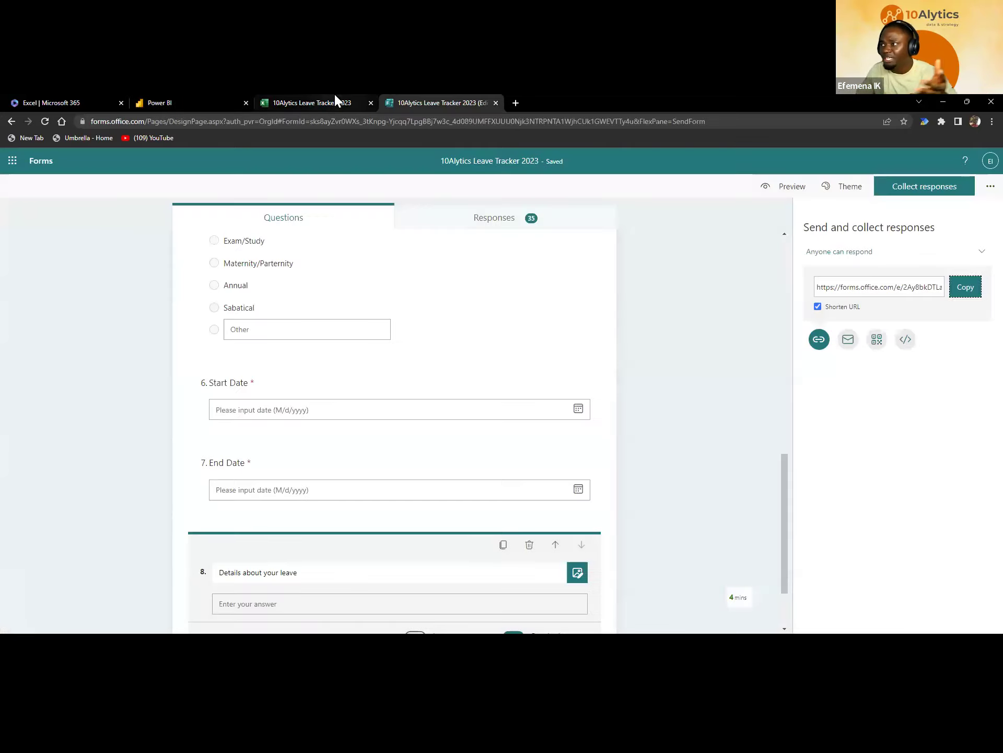
left_click(329, 102)
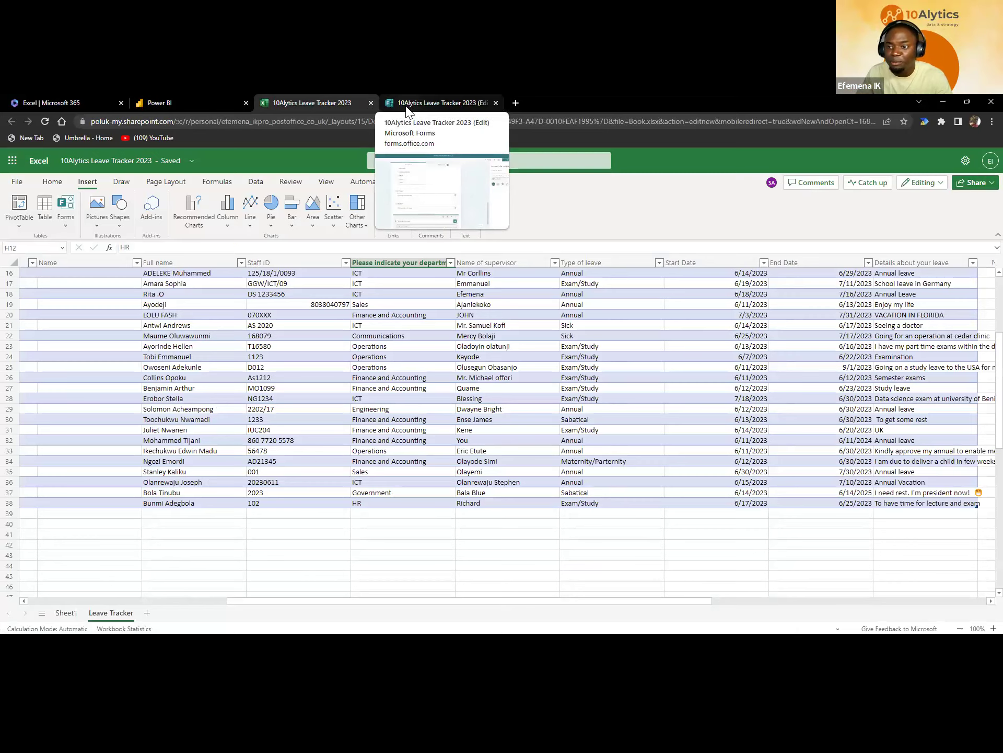
left_click(430, 100)
left_click(205, 96)
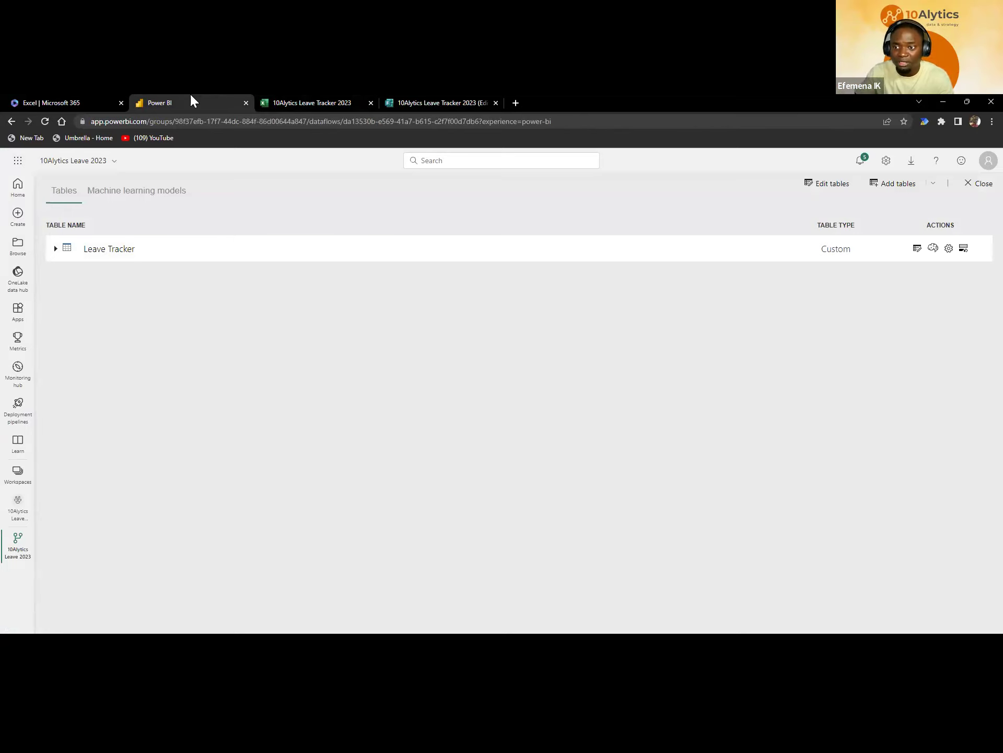
- Switch to the blank report in Power BI Desktop and expand the Data pane
mouse_move(3, 664)
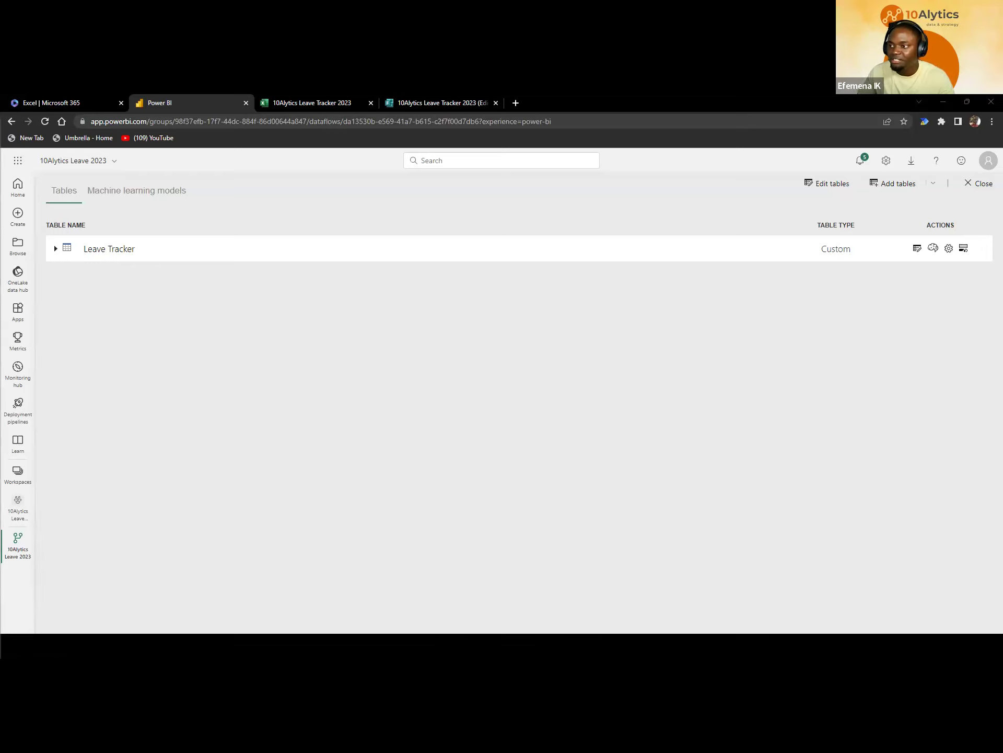
key("alt+Tab")
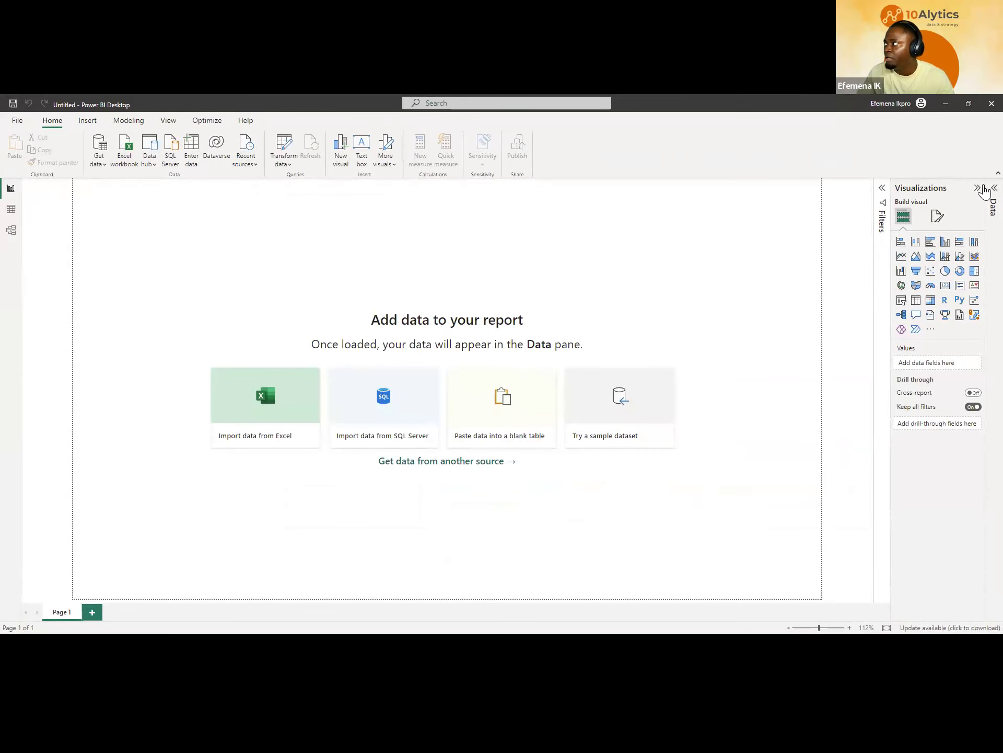
left_click(987, 194)
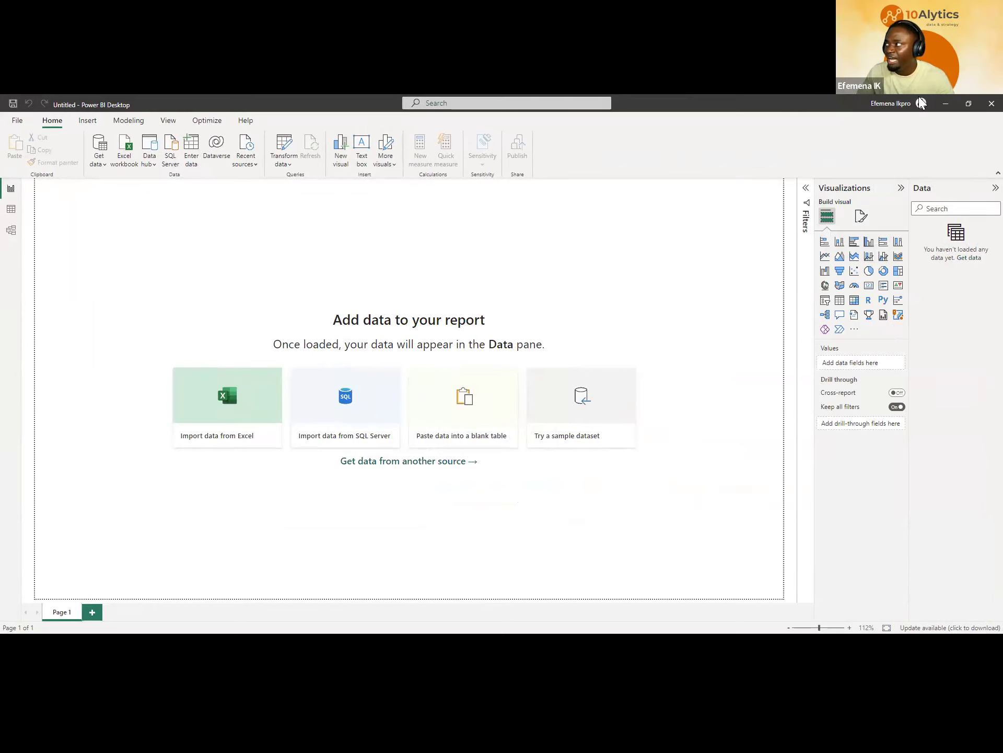
- Return to the 10Alytics Leave tracker workspace in the Power BI service and look over the form responses in the Excel workbook
key("alt+Tab")
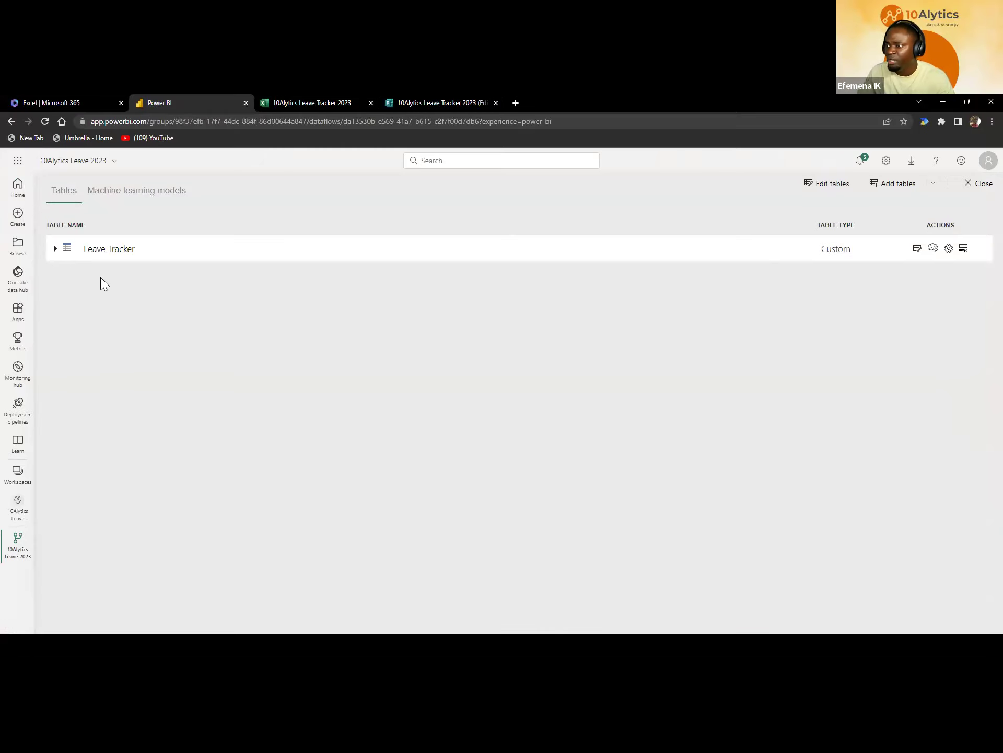
left_click(17, 507)
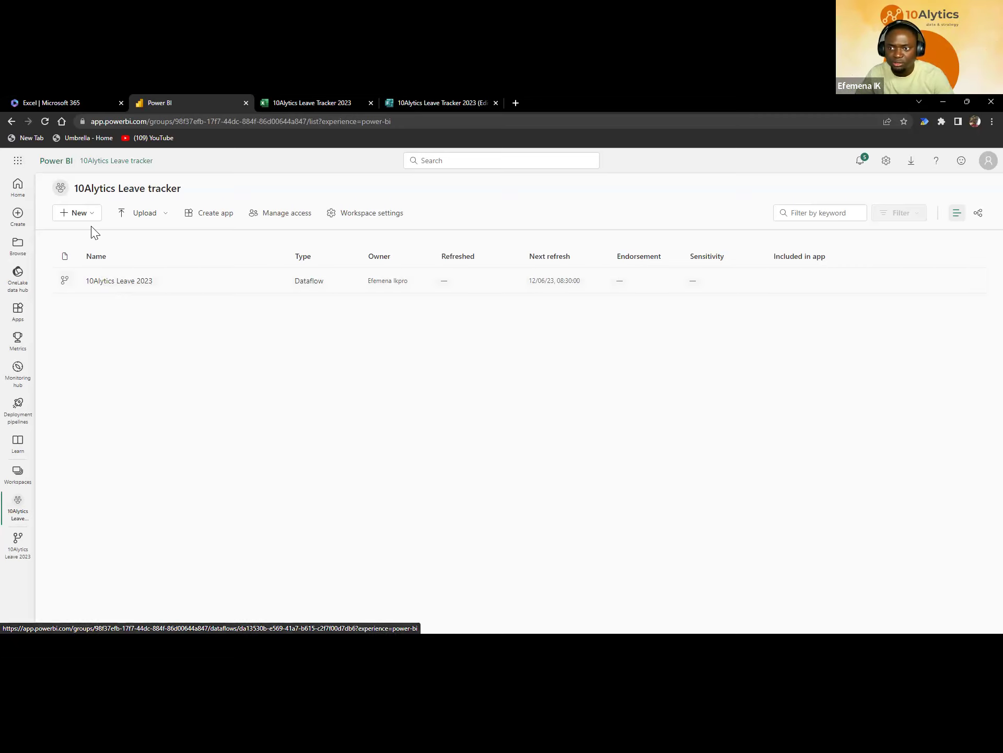
left_click(334, 103)
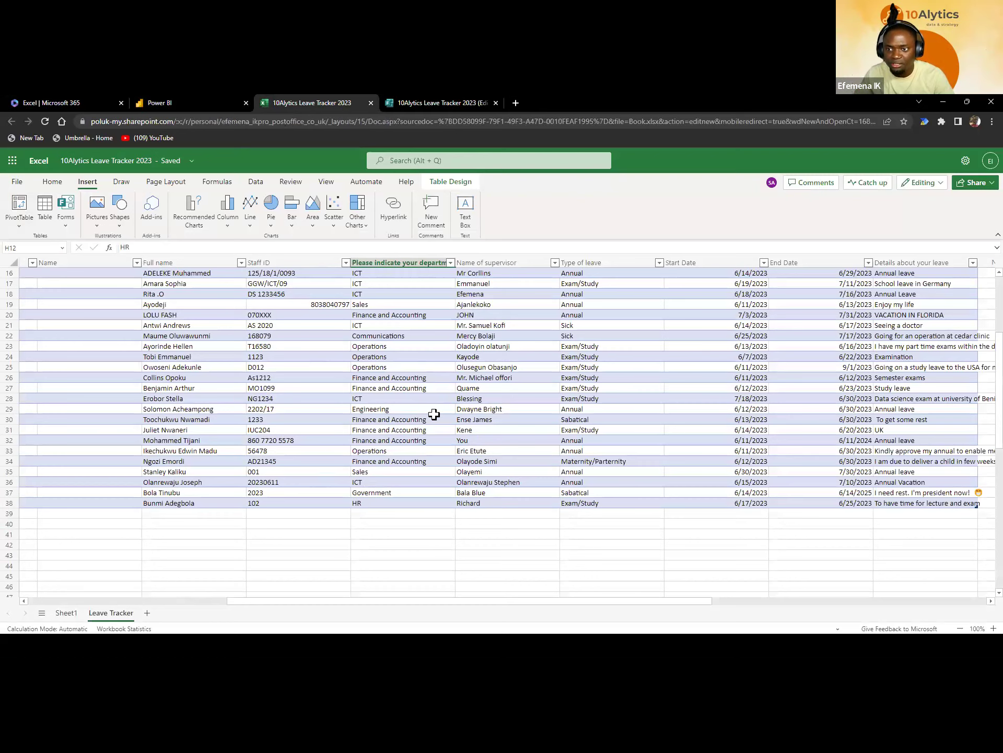
left_click(232, 102)
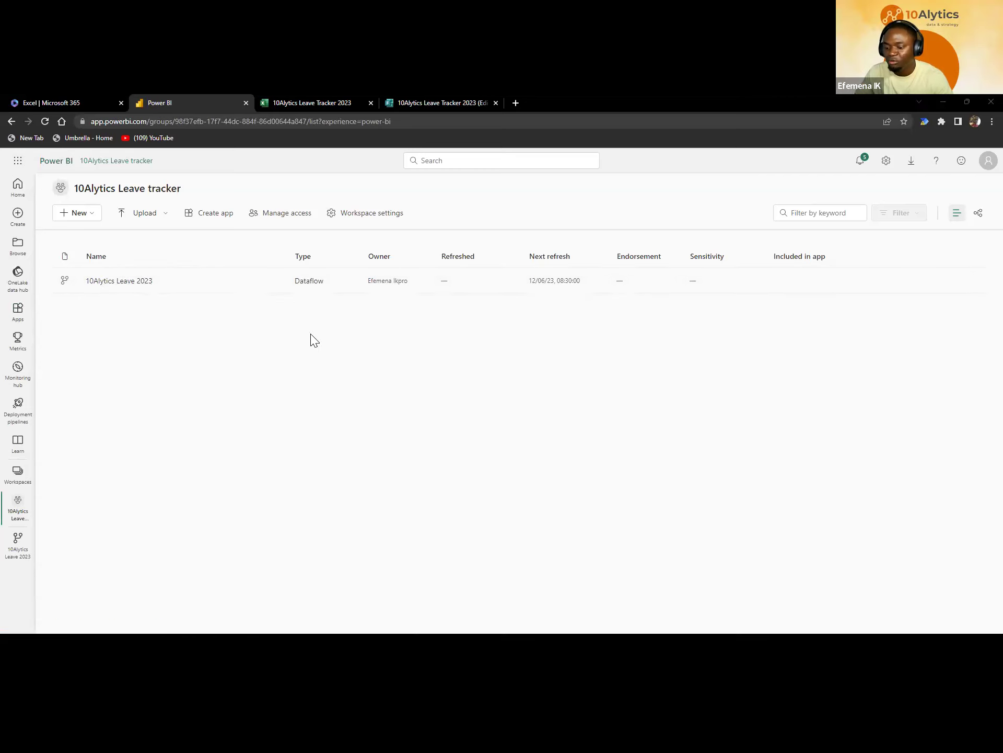
- Switch to Power BI Desktop, get data from Dataflows, and expand the 10Alytics Leave tracker workspace down to the 10Alytics Leave 2023 dataflow
key("alt+Tab")
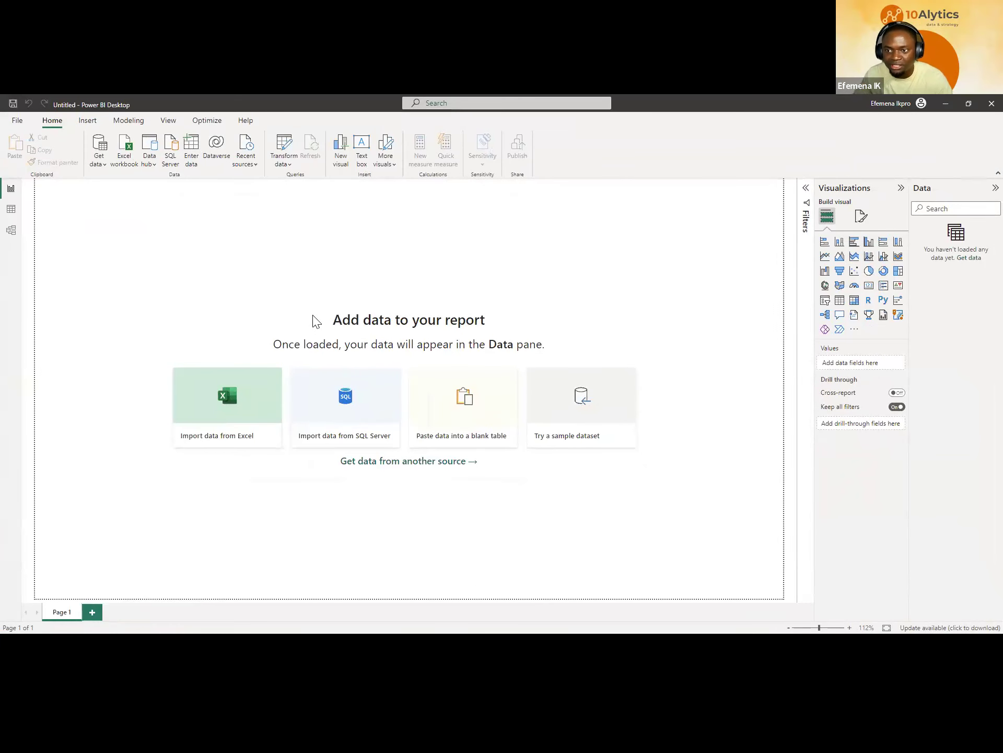
left_click(101, 167)
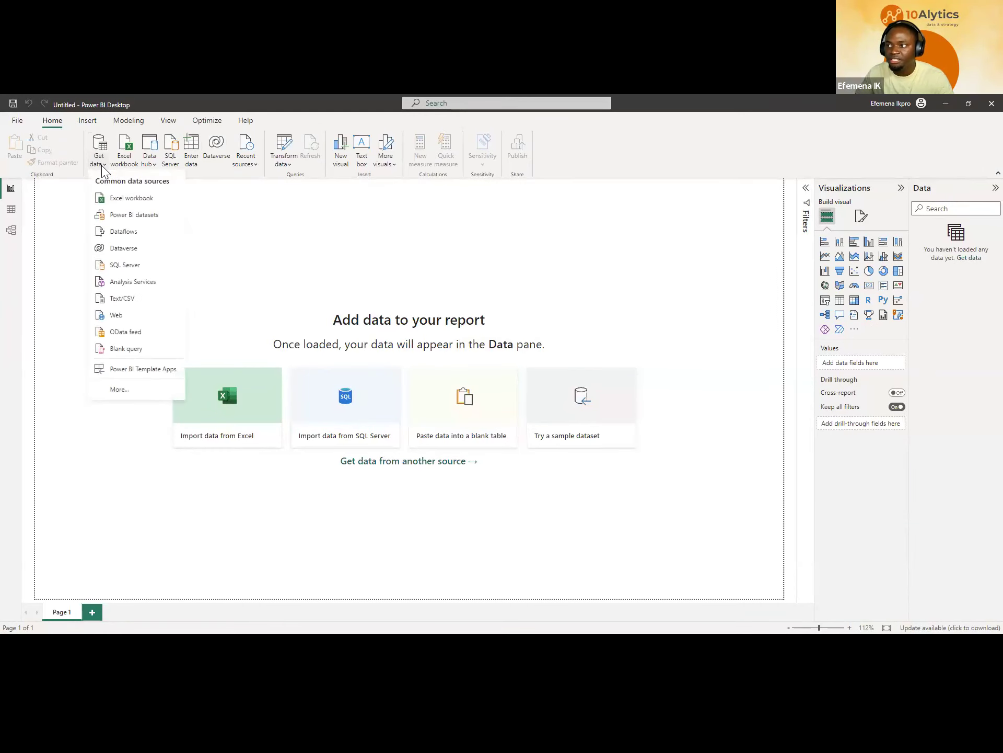
left_click(119, 234)
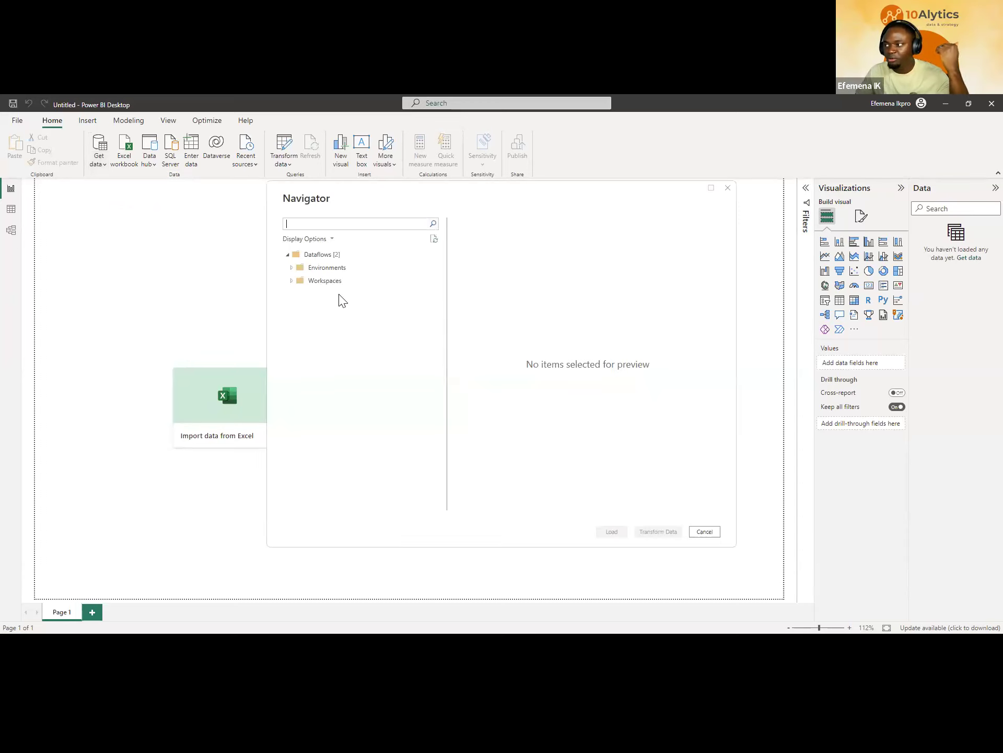
left_click(293, 282)
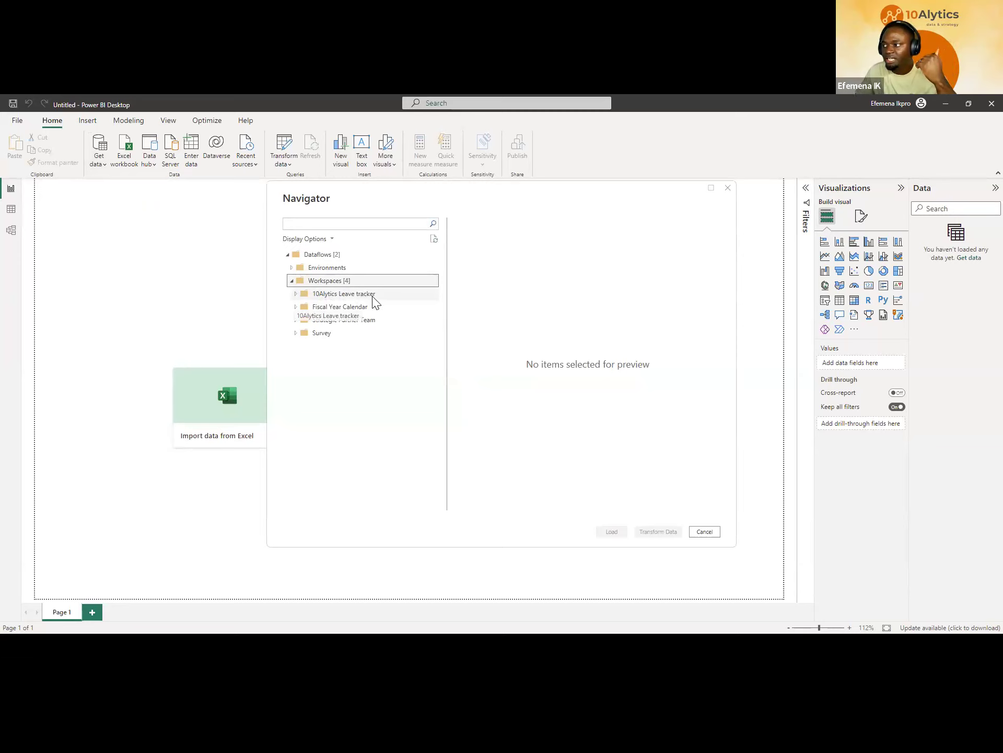
left_click(296, 294)
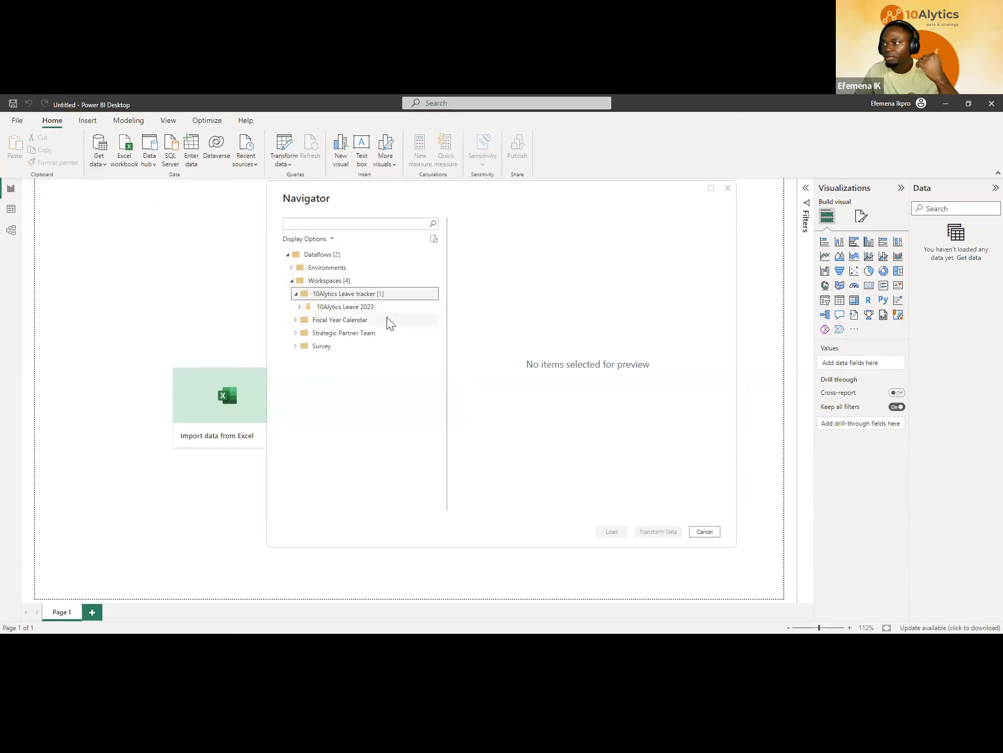
left_click(327, 308)
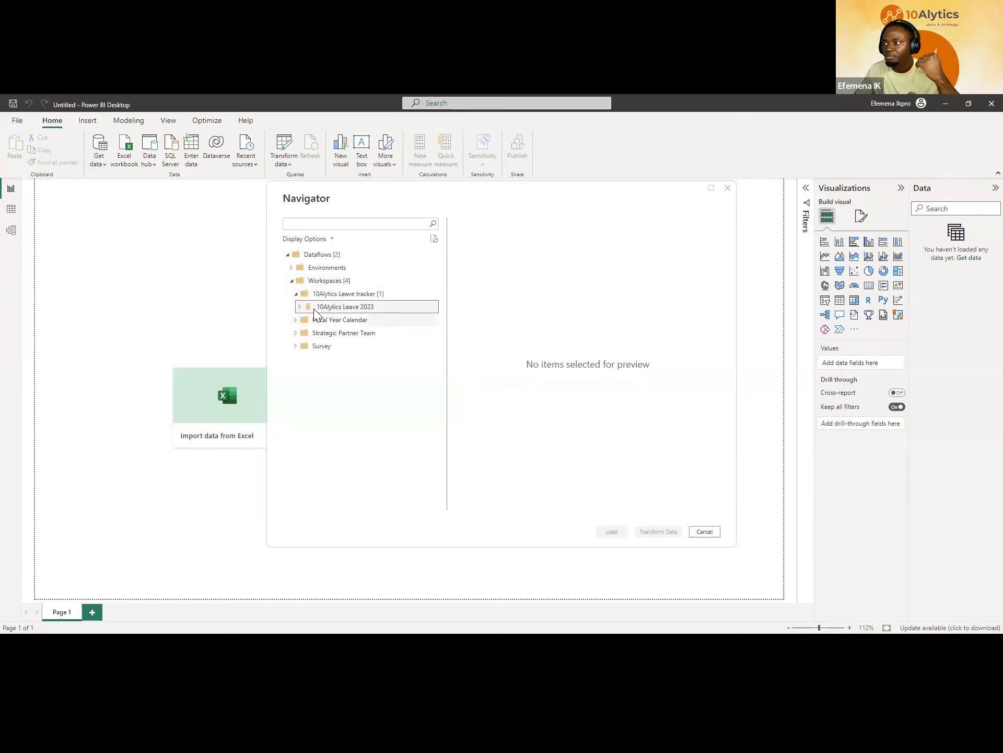
left_click(300, 307)
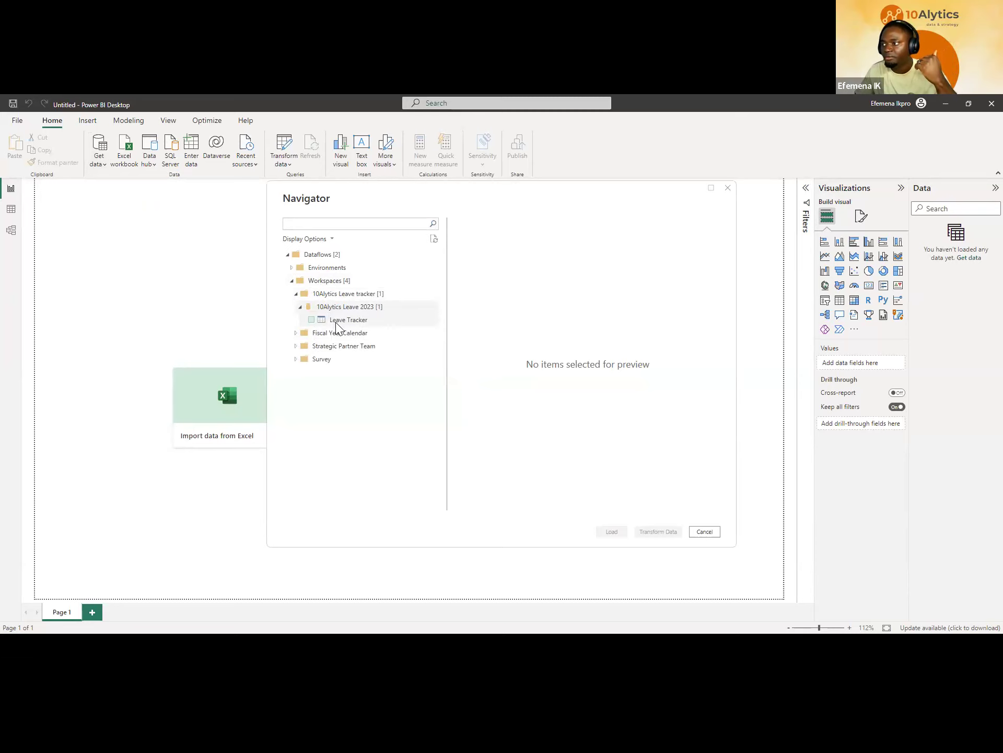
- Preview and load the dataflow's Leave Tracker table into the report, and display it in Table view
left_click(333, 321)
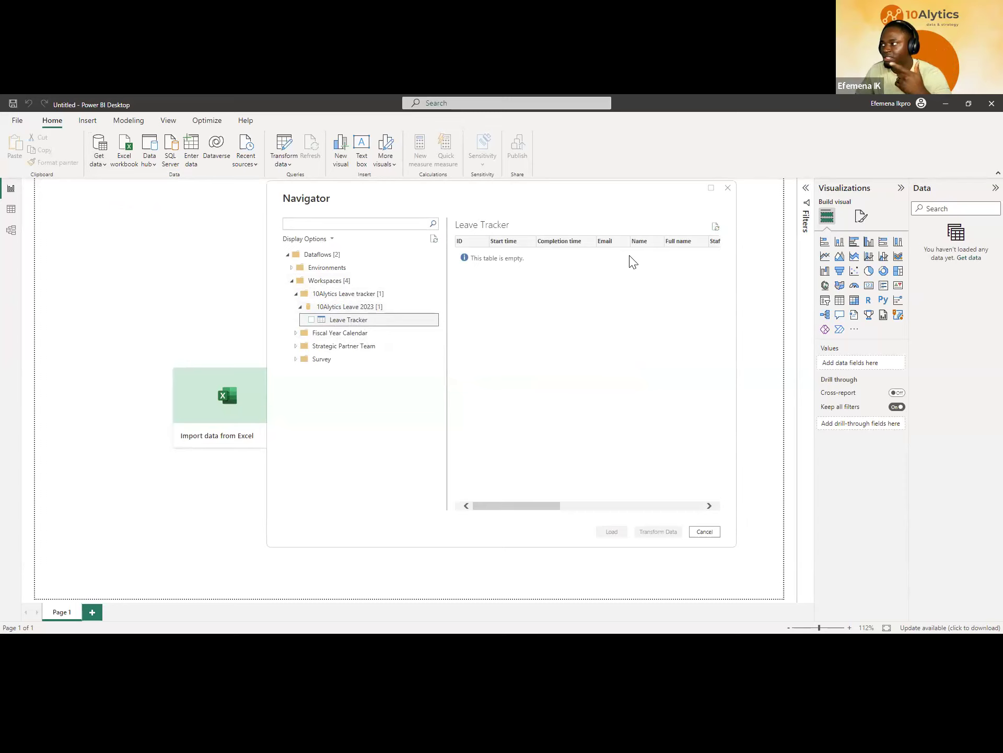
left_click(312, 320)
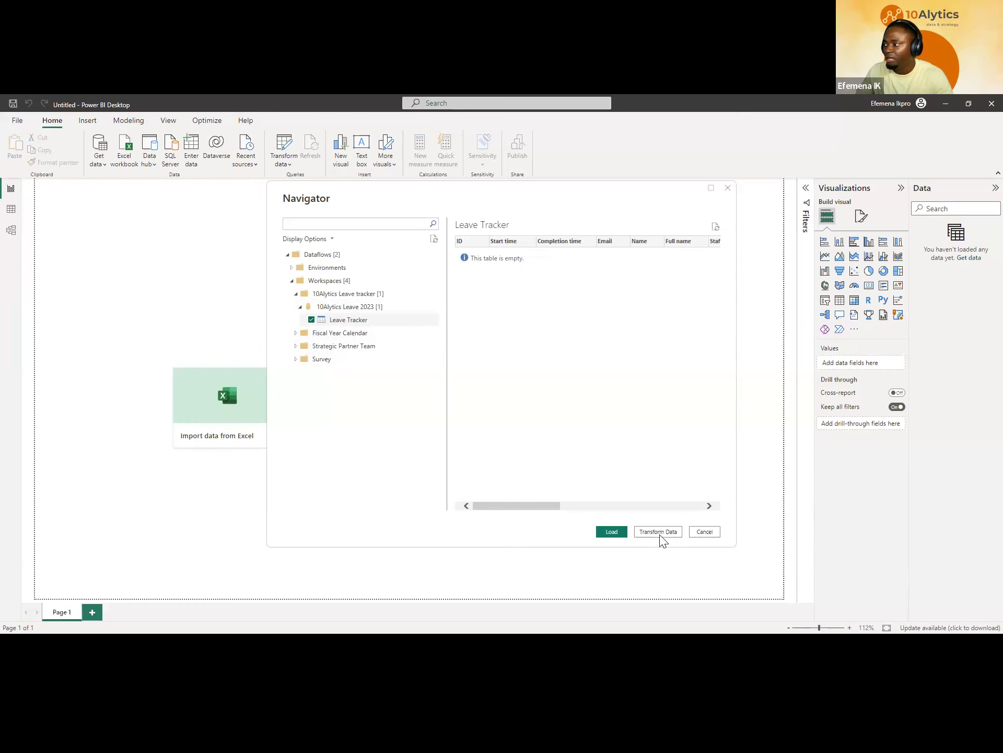
left_click(613, 534)
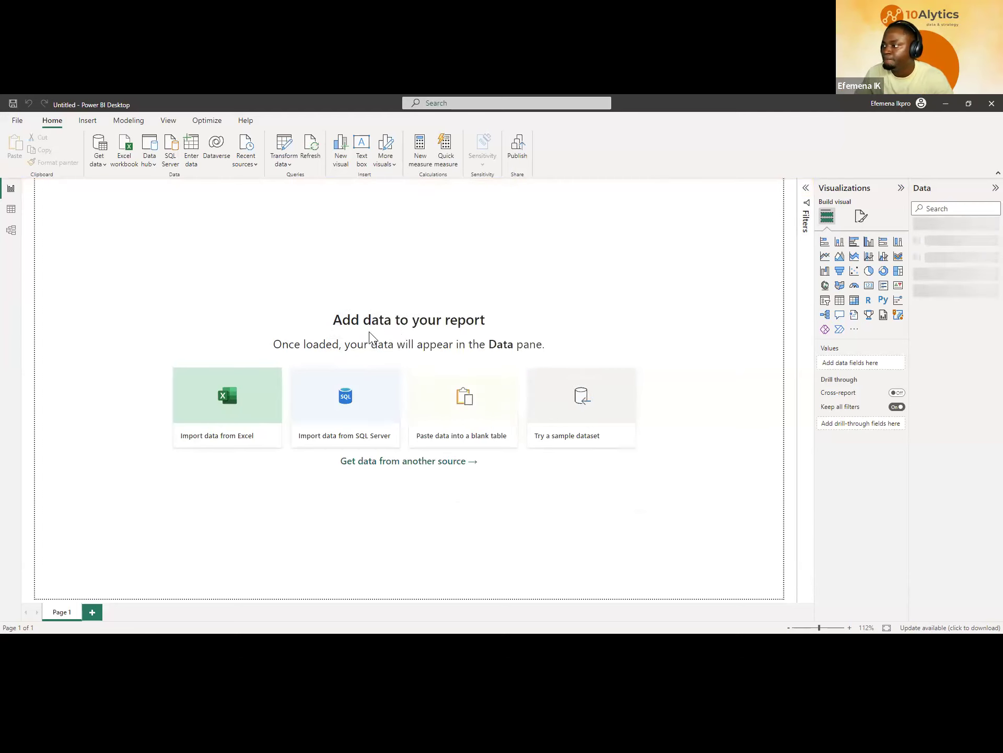
left_click(11, 211)
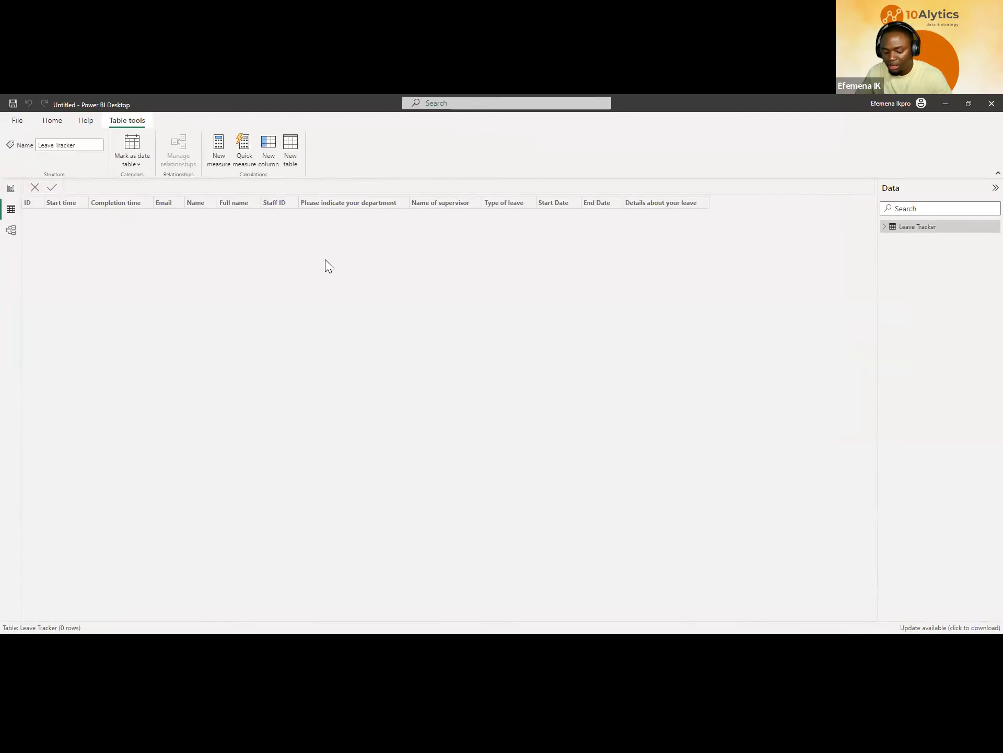
- Refresh the 10Alytics Leave 2023 dataflow in the Power BI service, and refresh the report's data in Power BI Desktop
key("alt+Tab")
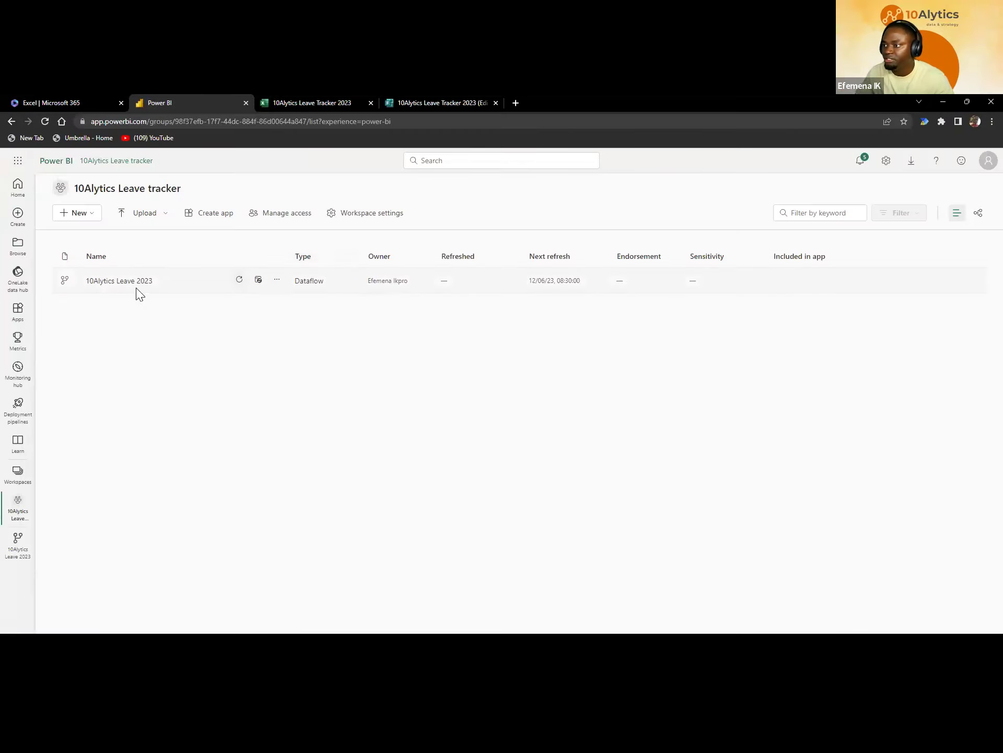
left_click(239, 280)
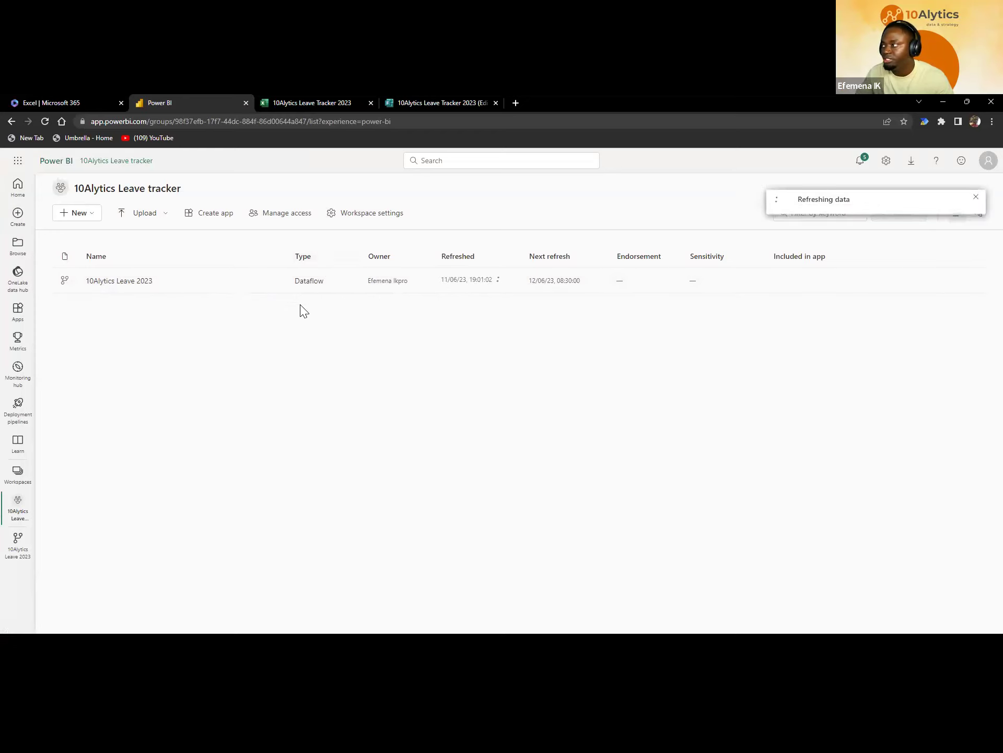
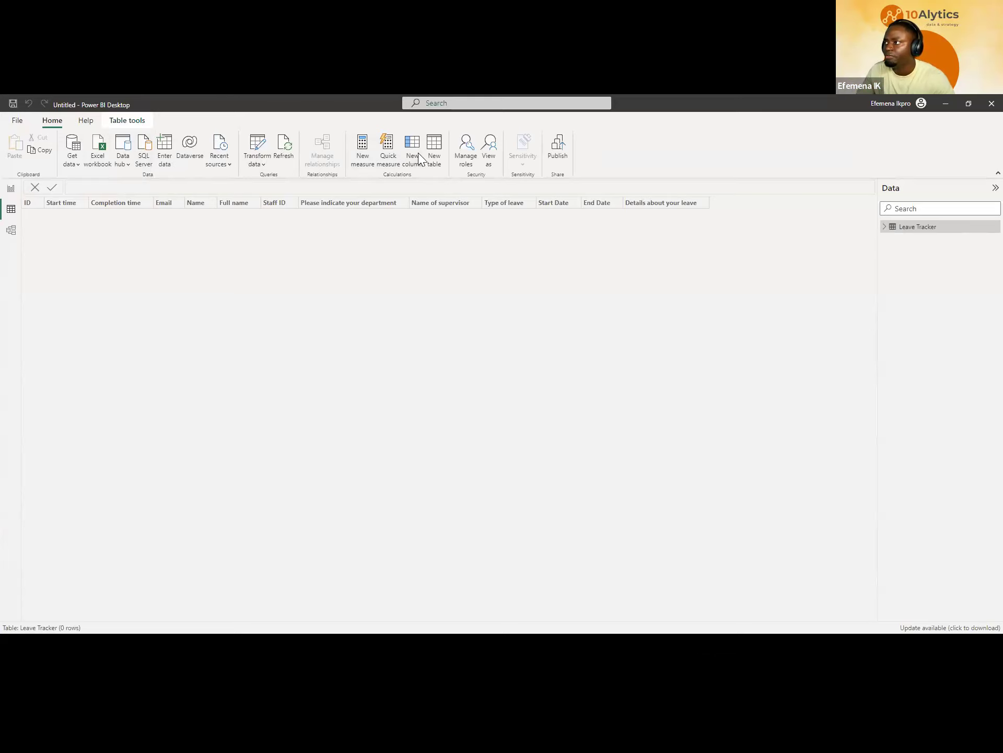
left_click(284, 144)
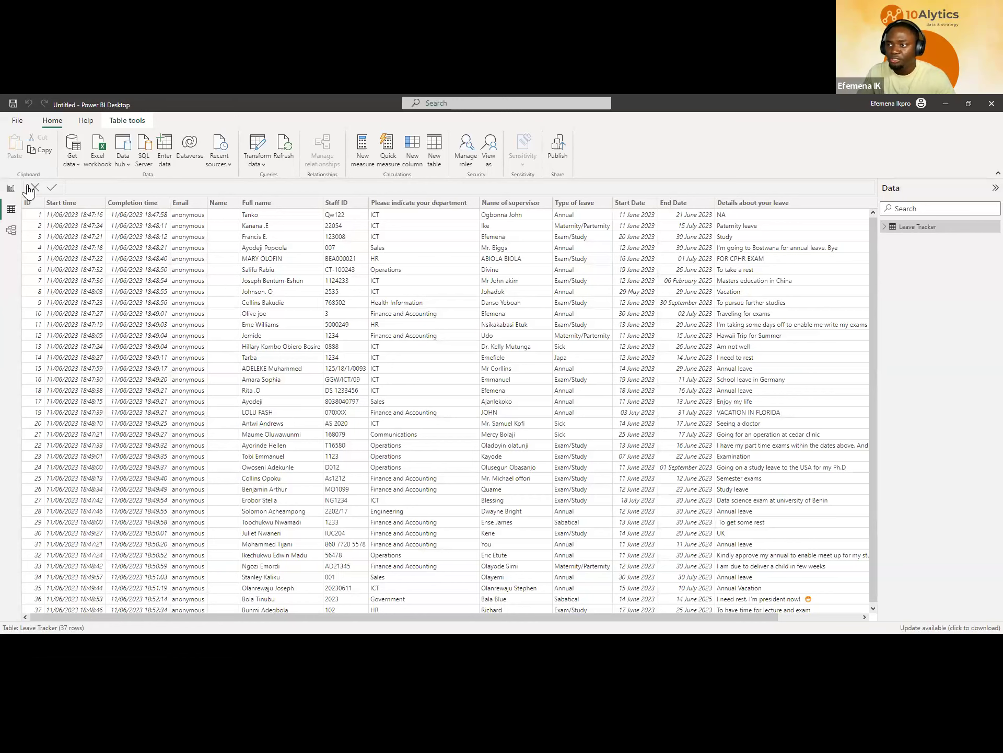
- Add a text box reading "10Alytics Leave Tracker 2023" to the report page and stretch it into a thin banner across the page's top
left_click(10, 189)
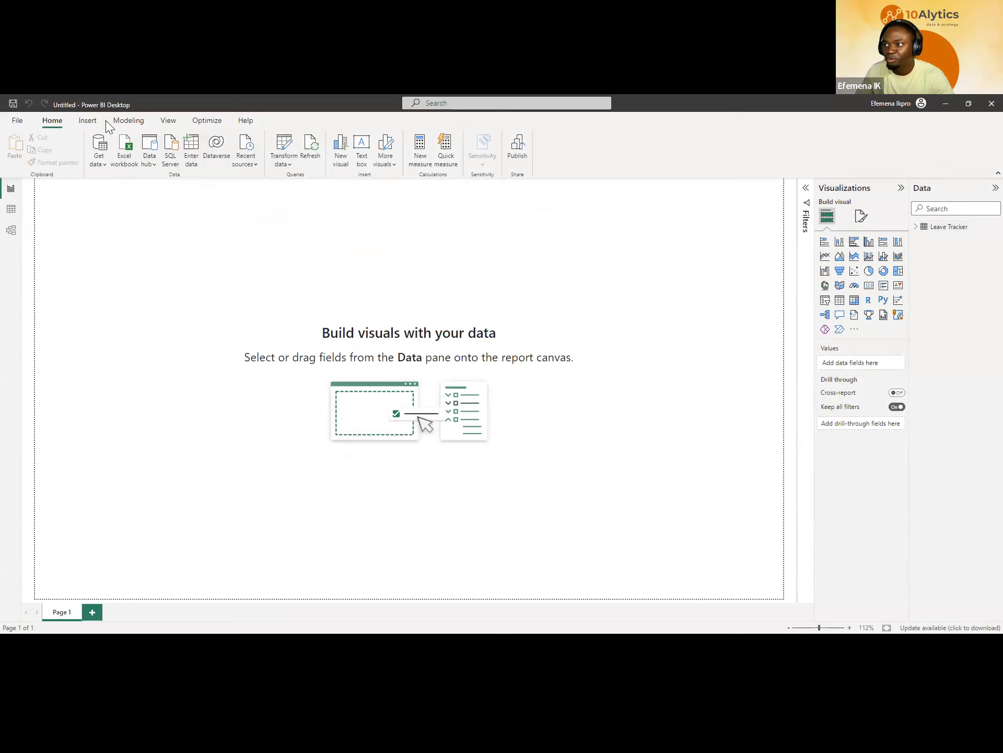
left_click(88, 120)
left_click(342, 150)
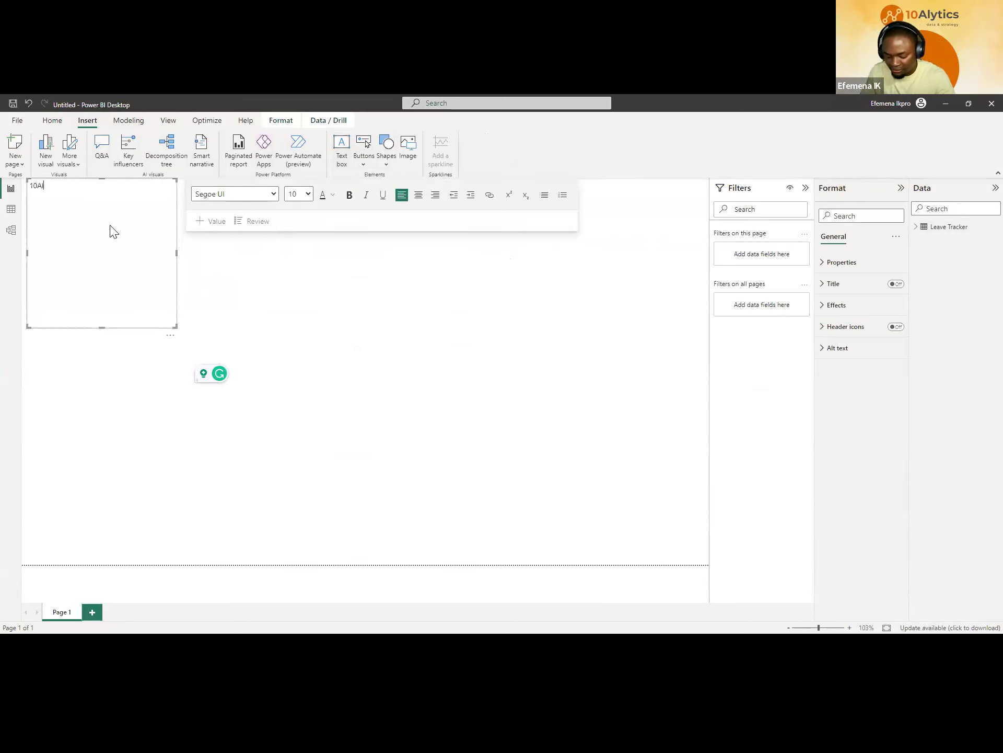
key("BackSpace")
key("BackSpace")
key("BackSpace")
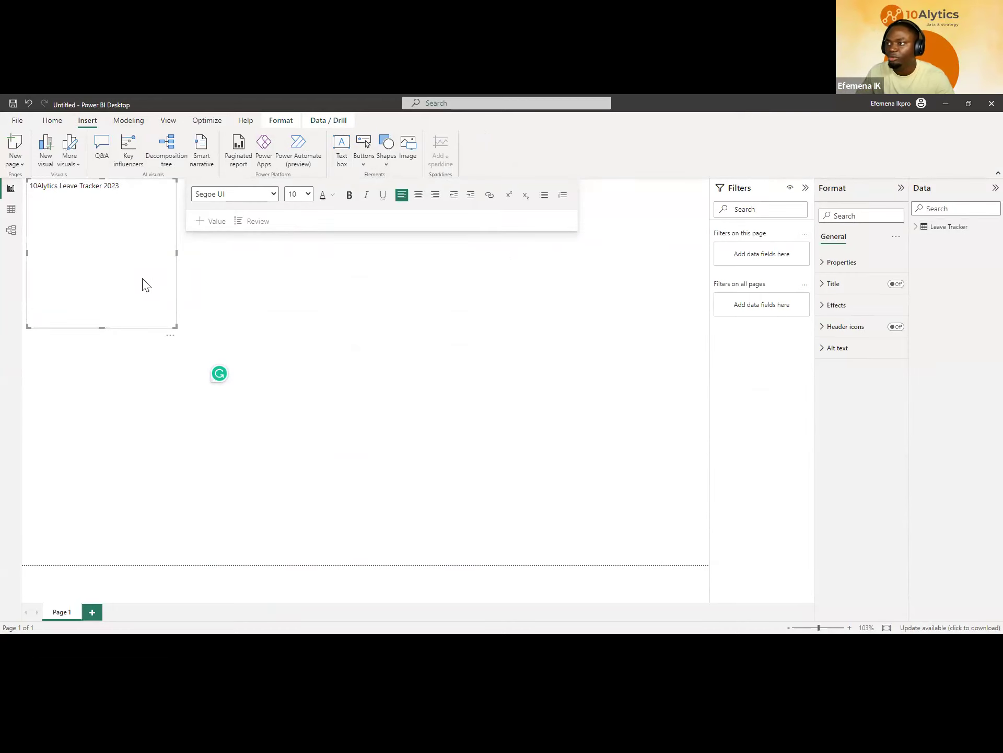
left_click_drag(175, 326, 748, 207)
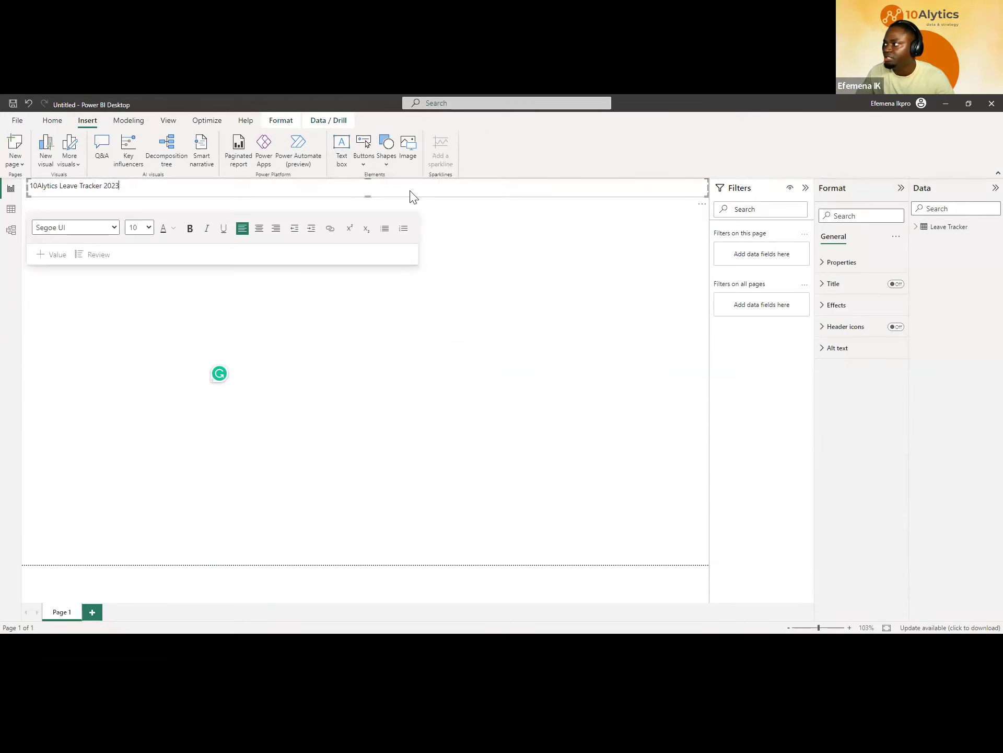
left_click_drag(30, 191, 22, 194)
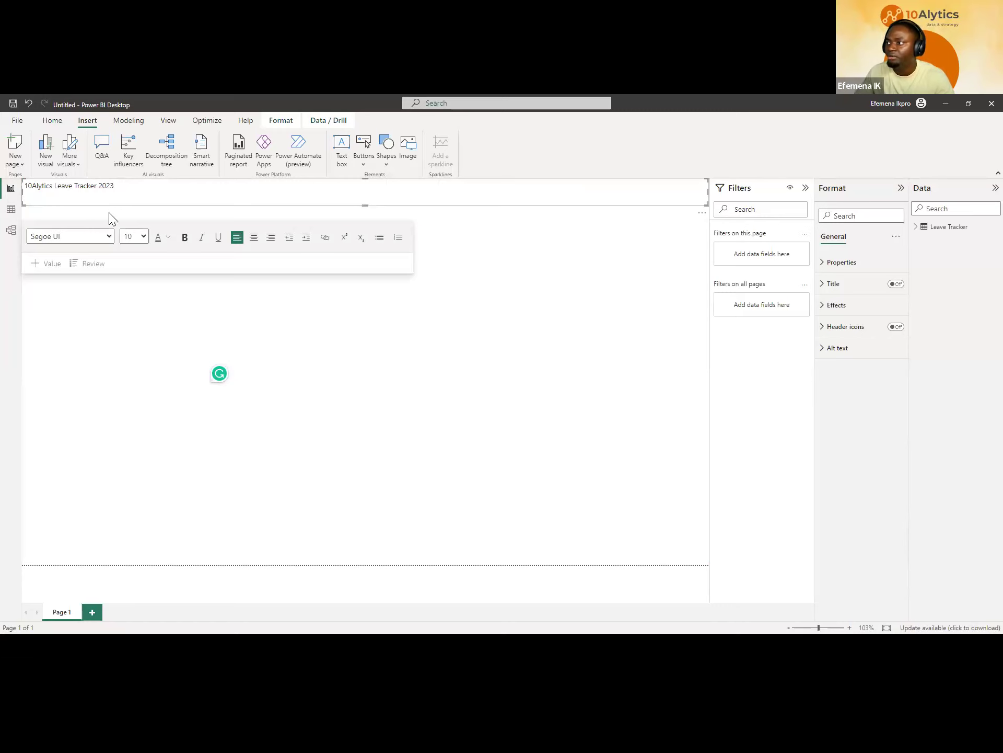
- Format the banner title as bold, white, size 20 and centered
left_click_drag(117, 186, 25, 185)
left_click(185, 238)
left_click(168, 239)
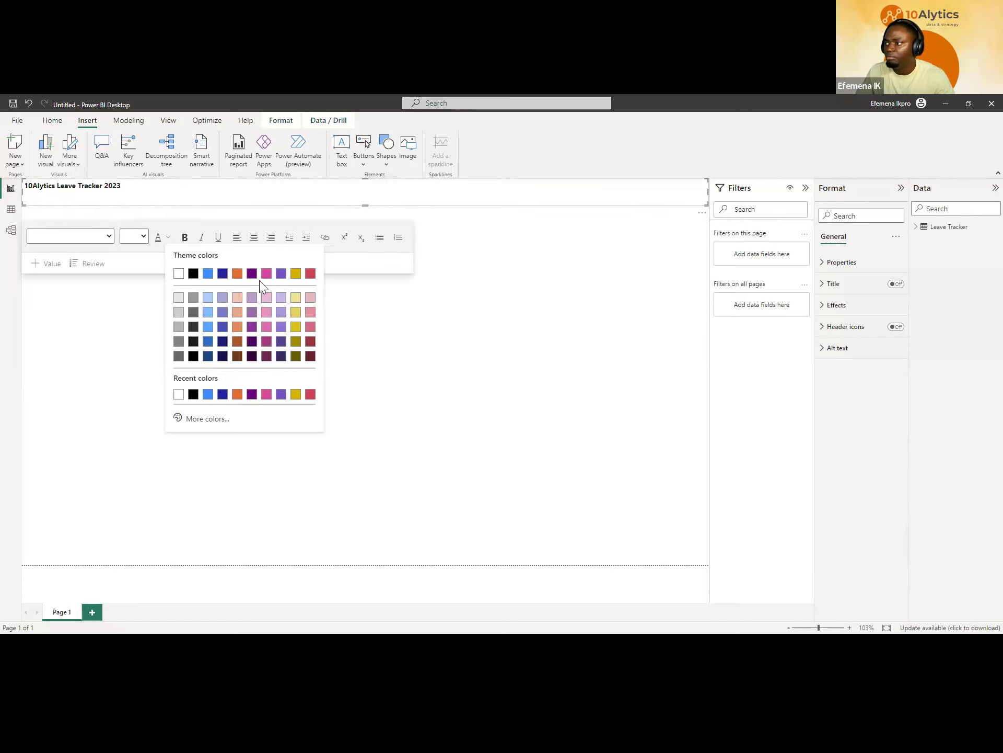
left_click(178, 273)
left_click(144, 236)
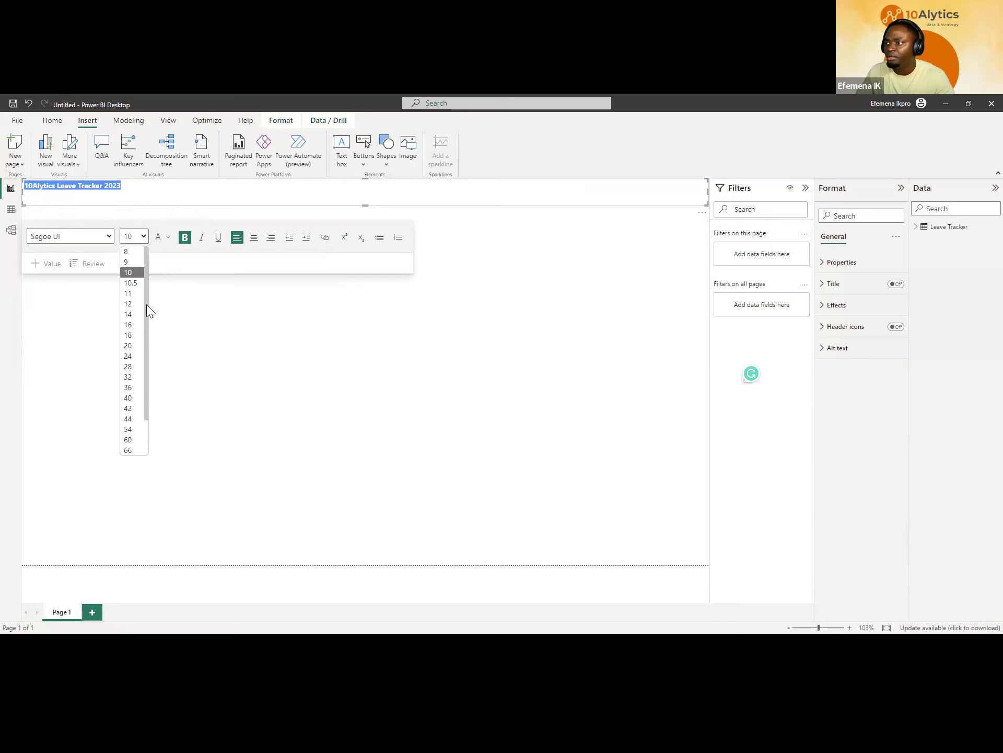
left_click(135, 346)
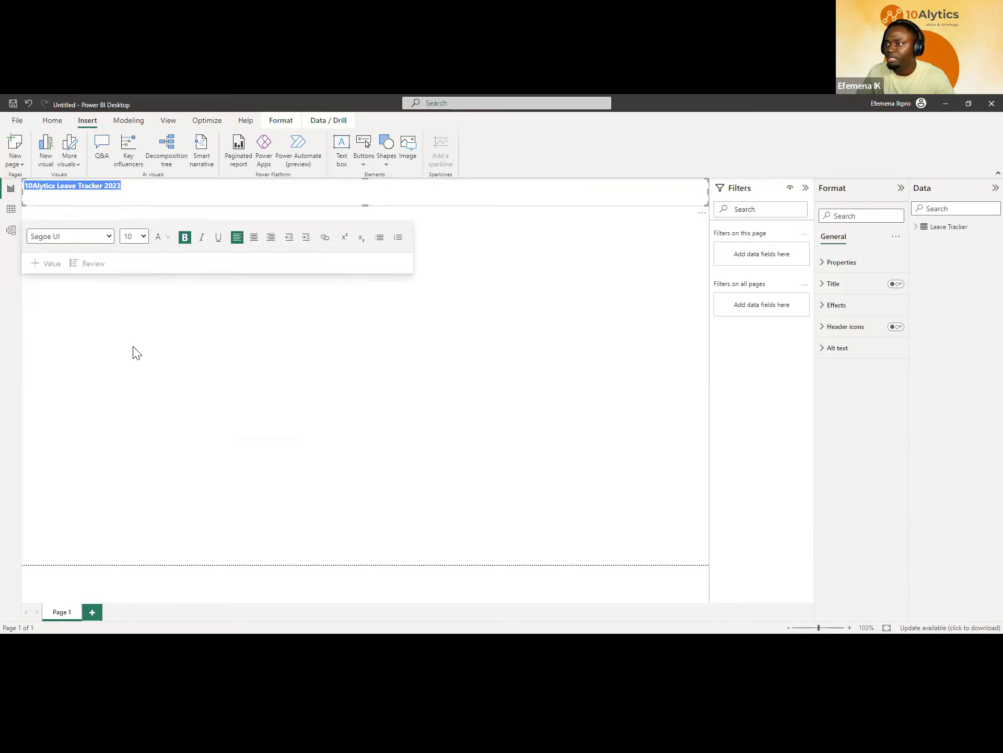
left_click(253, 238)
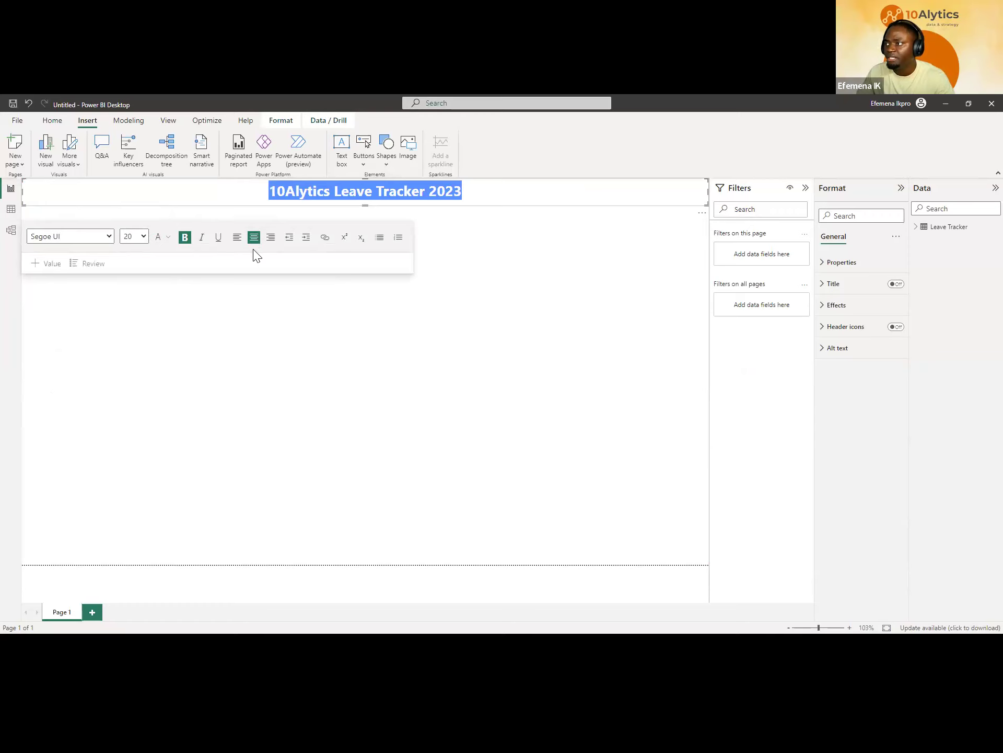
- Set the title banner's background to the darkest red theme shade
left_click(838, 305)
left_click(843, 358)
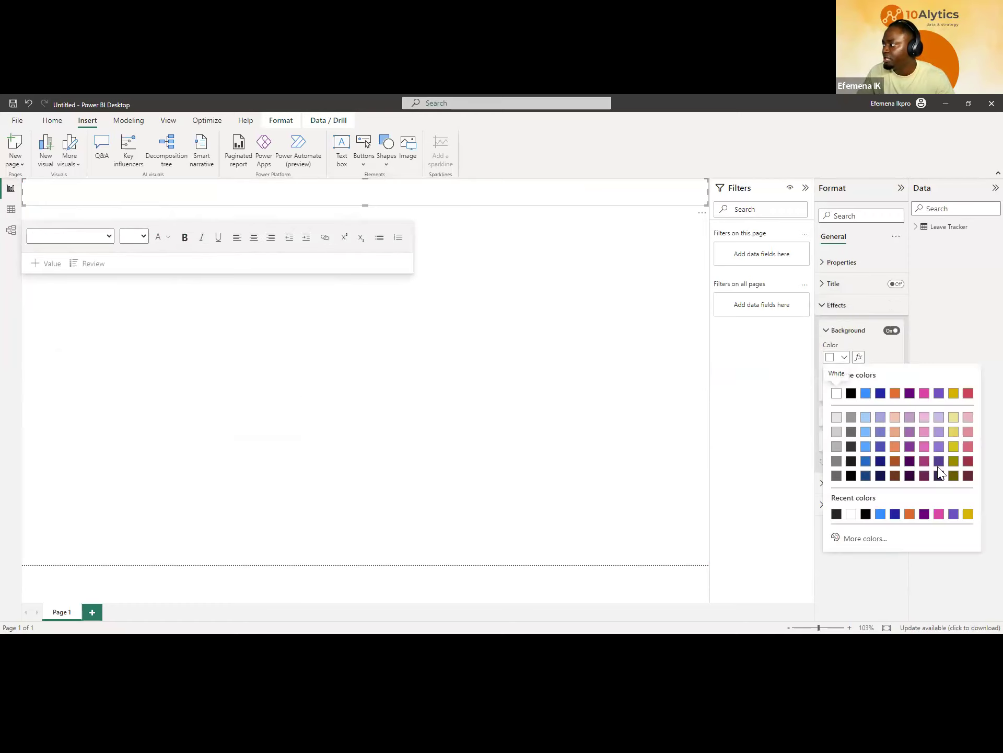
left_click(968, 476)
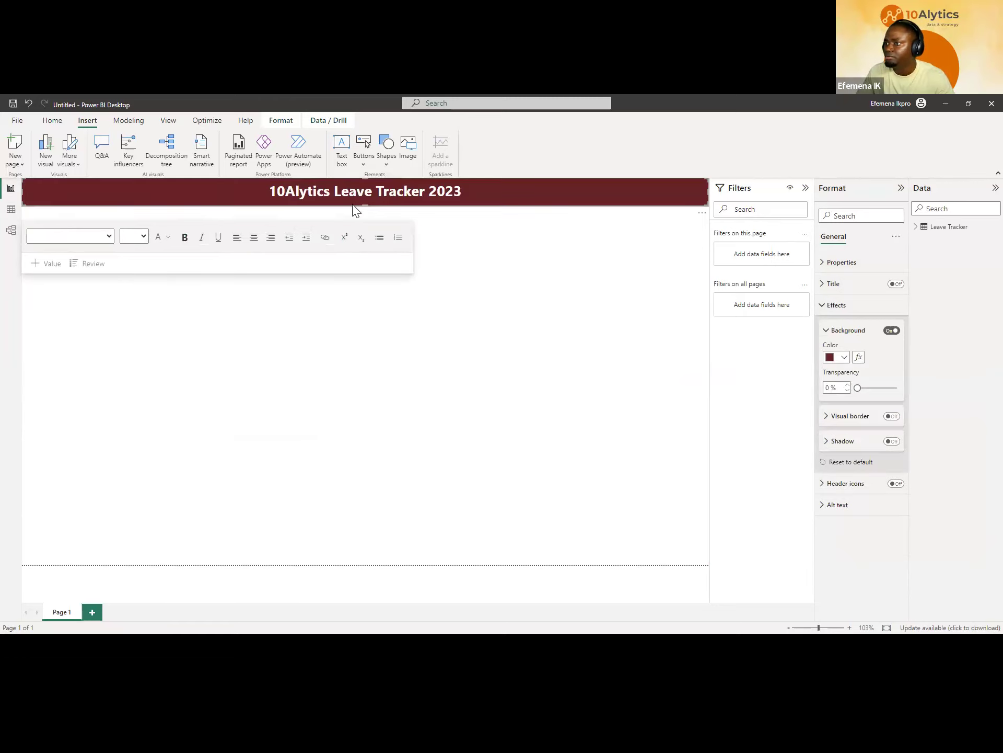
left_click(544, 271)
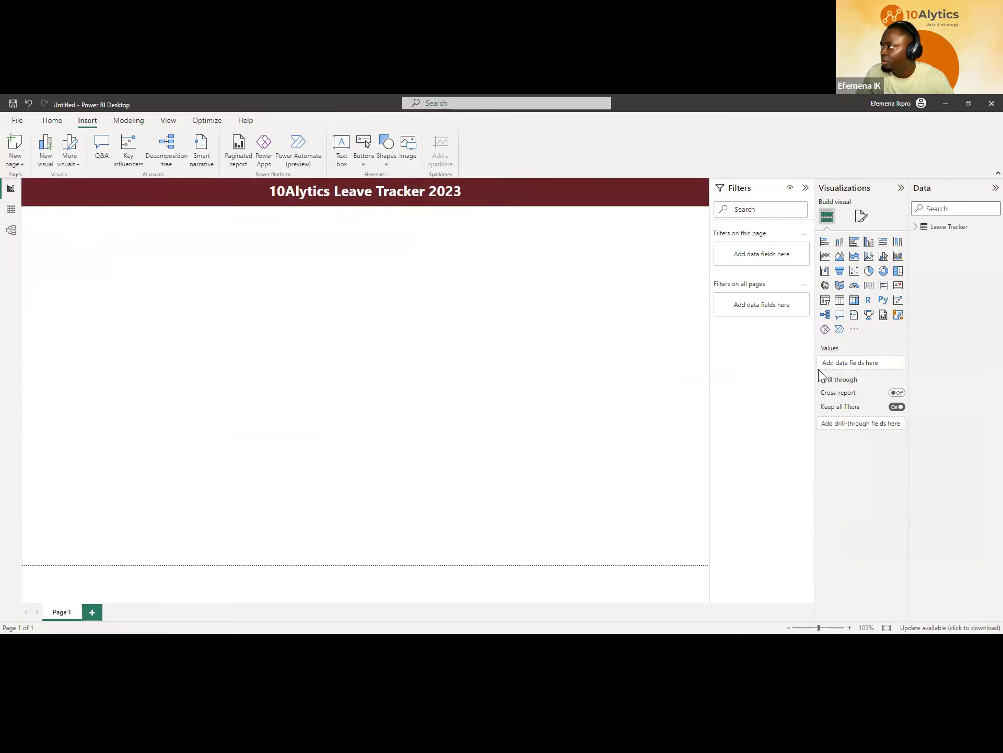
- Look over the Leave Tracker fields and compare the Start Date and End Date columns in Table view
left_click(915, 227)
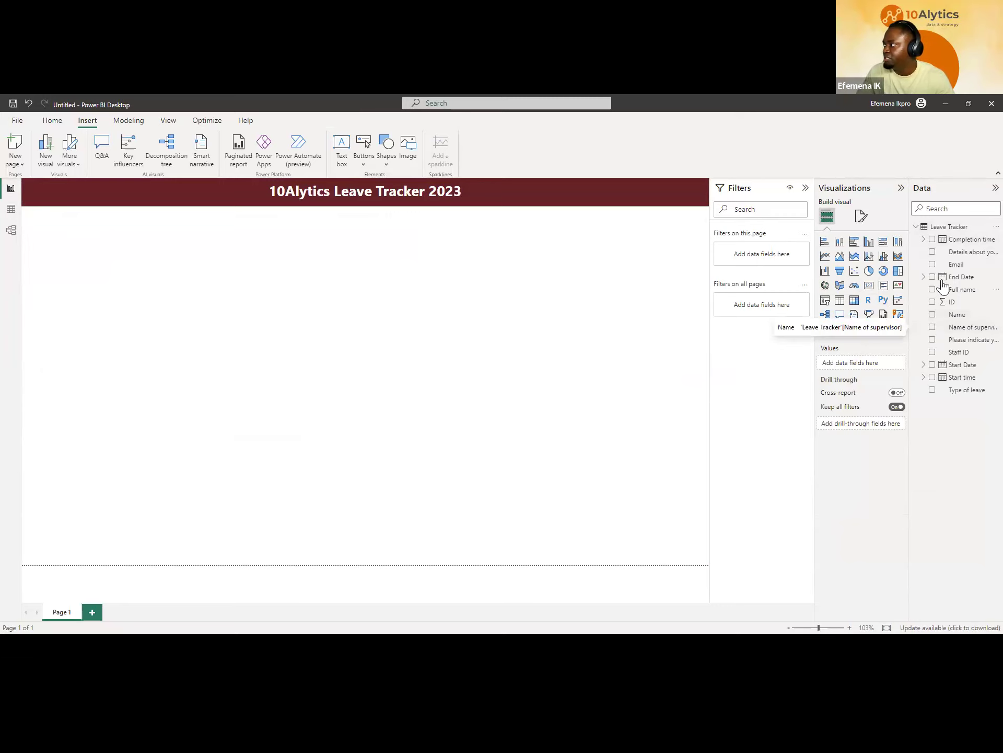
left_click(10, 209)
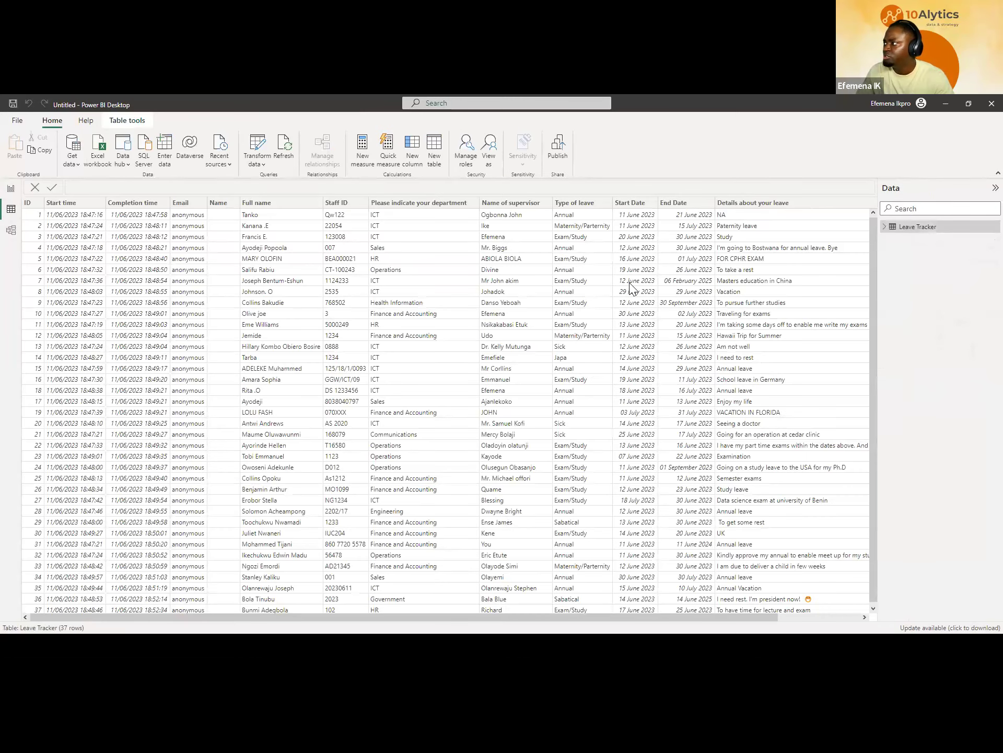
left_click(631, 208)
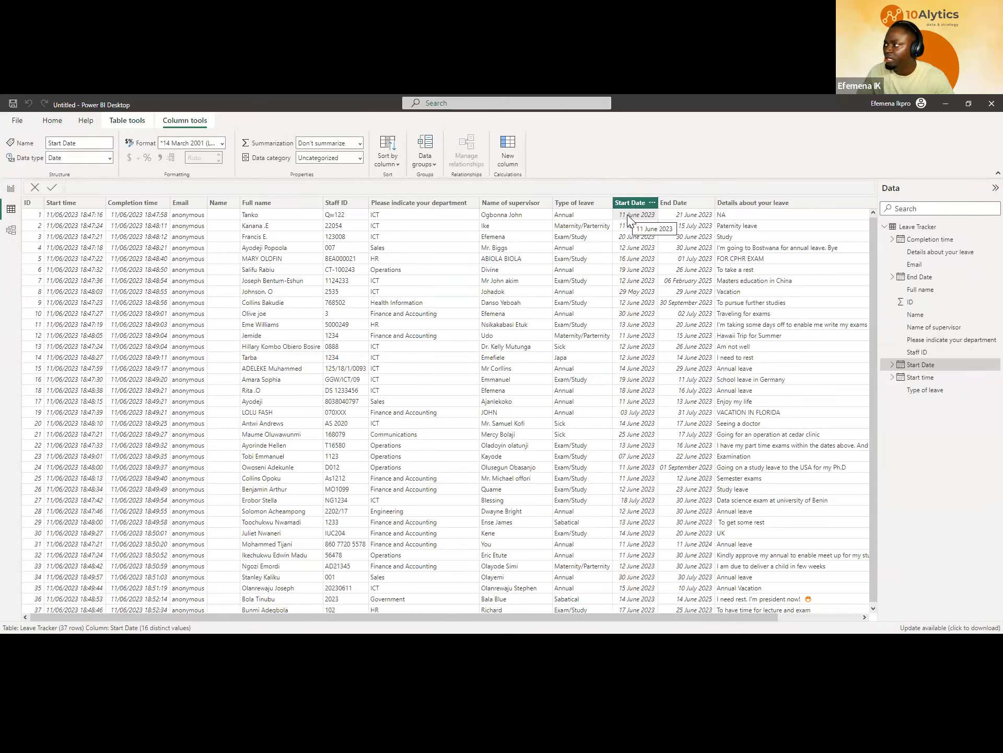
left_click(680, 220)
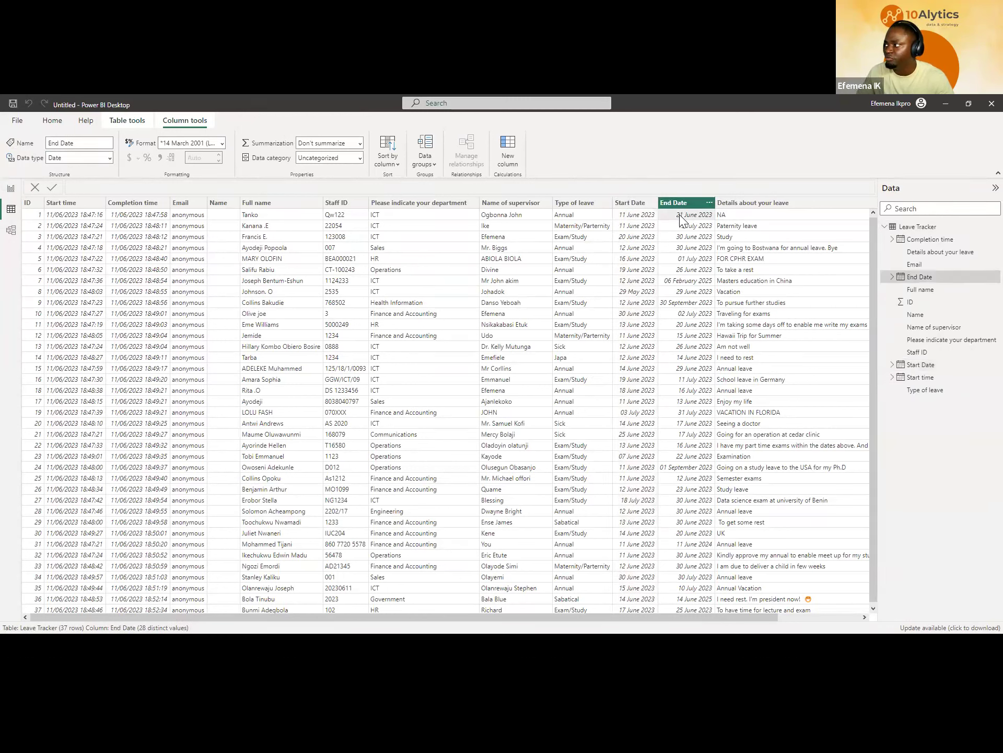
left_click(647, 219)
left_click(670, 220)
left_click(644, 220)
left_click(682, 220)
left_click(644, 220)
left_click(674, 220)
left_click(644, 219)
left_click(680, 220)
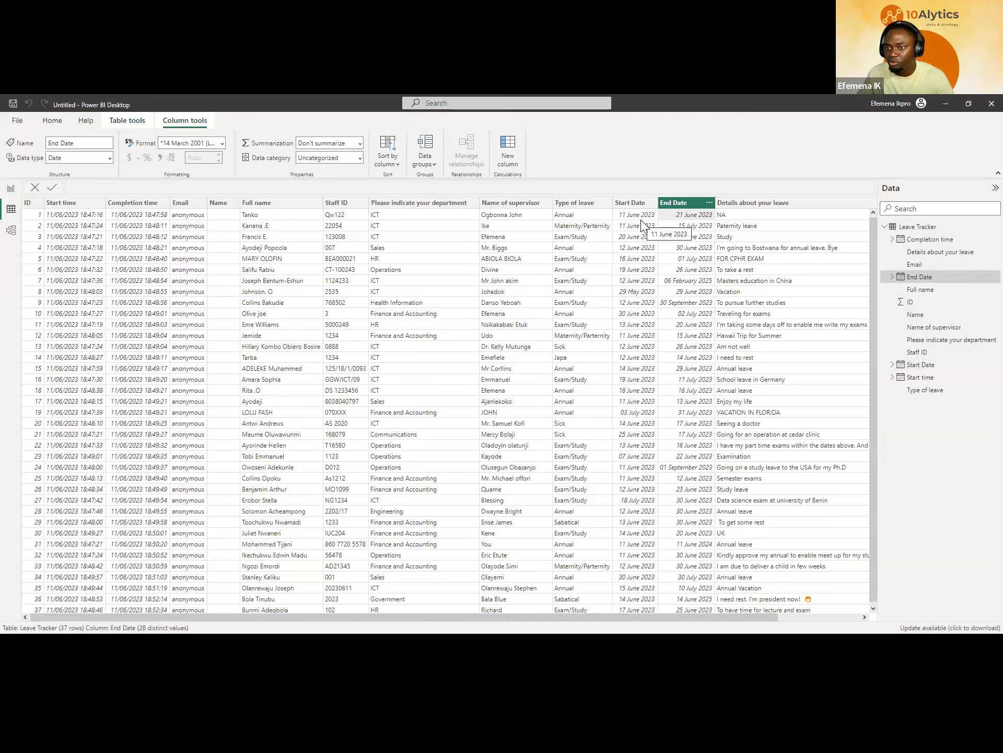
- Add a calculated column to Leave Tracker: days = DATEDIFF('Leave Tracker'[End Date], 'Leave Tracker'[Start Date], DAY)
left_click_drag(779, 618, 865, 625)
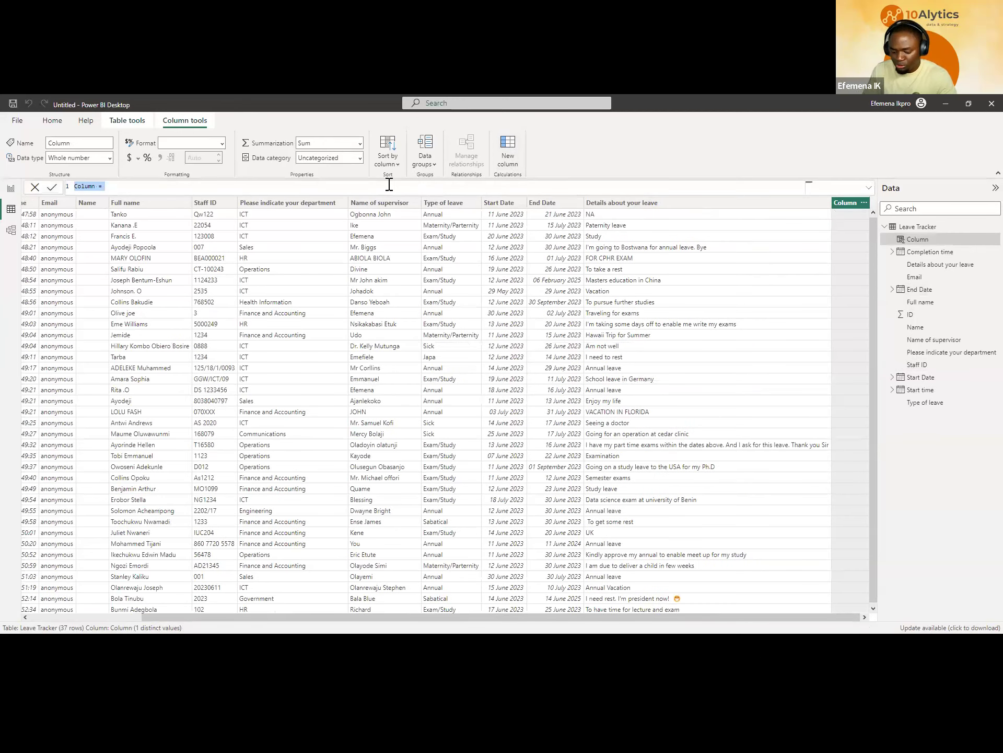
type("days")
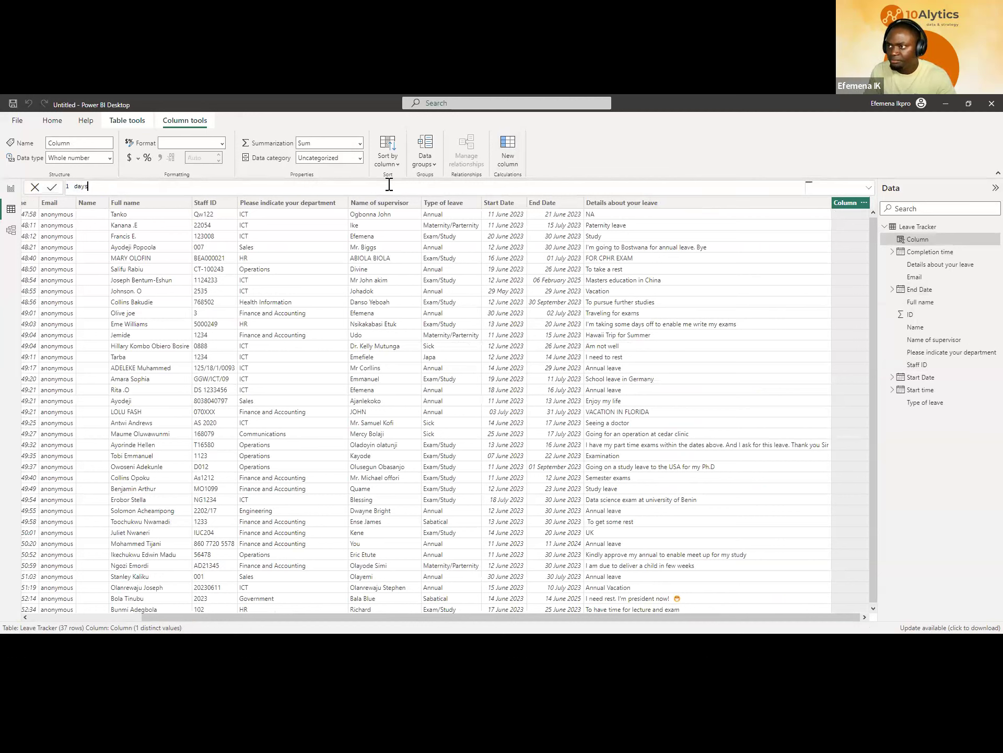
type(" = date")
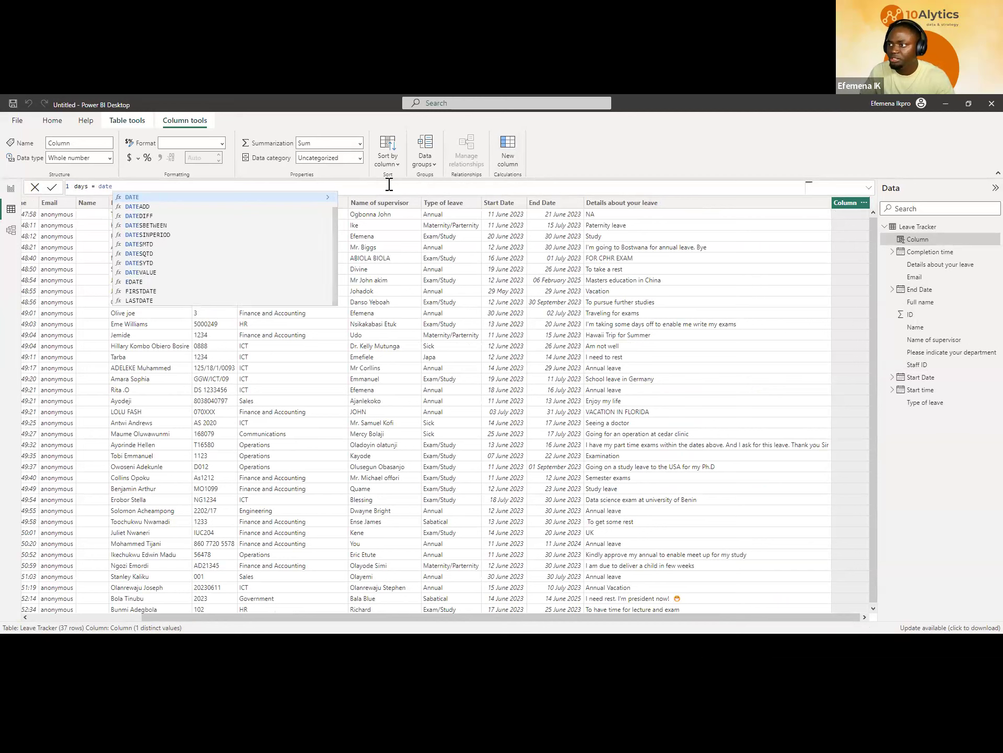
left_click(188, 215)
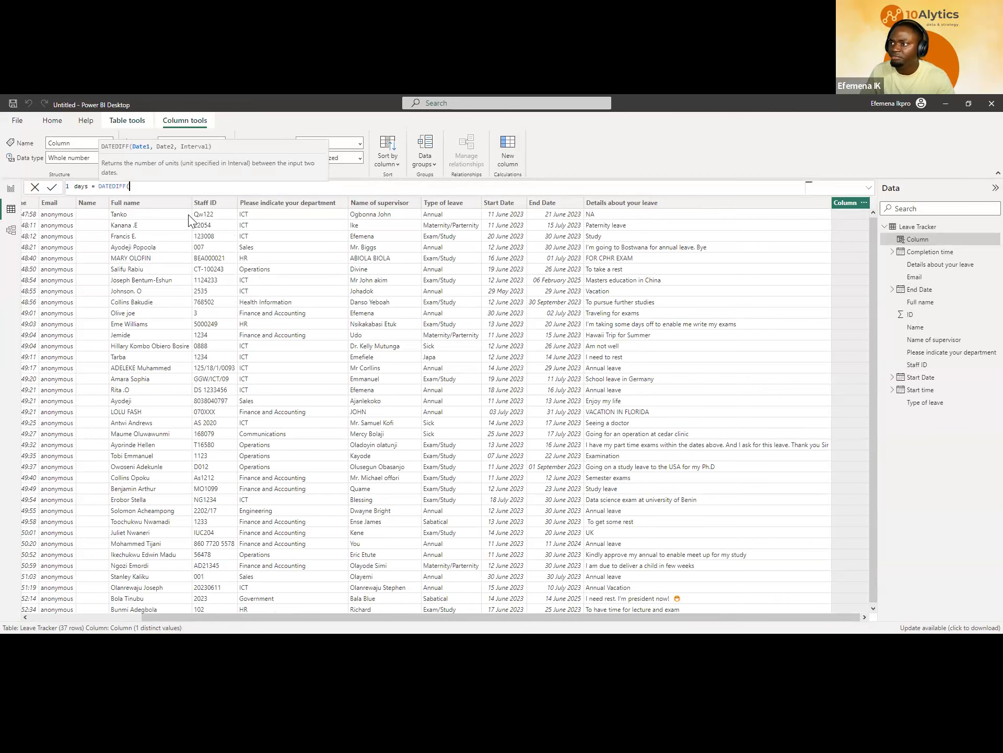
type("end")
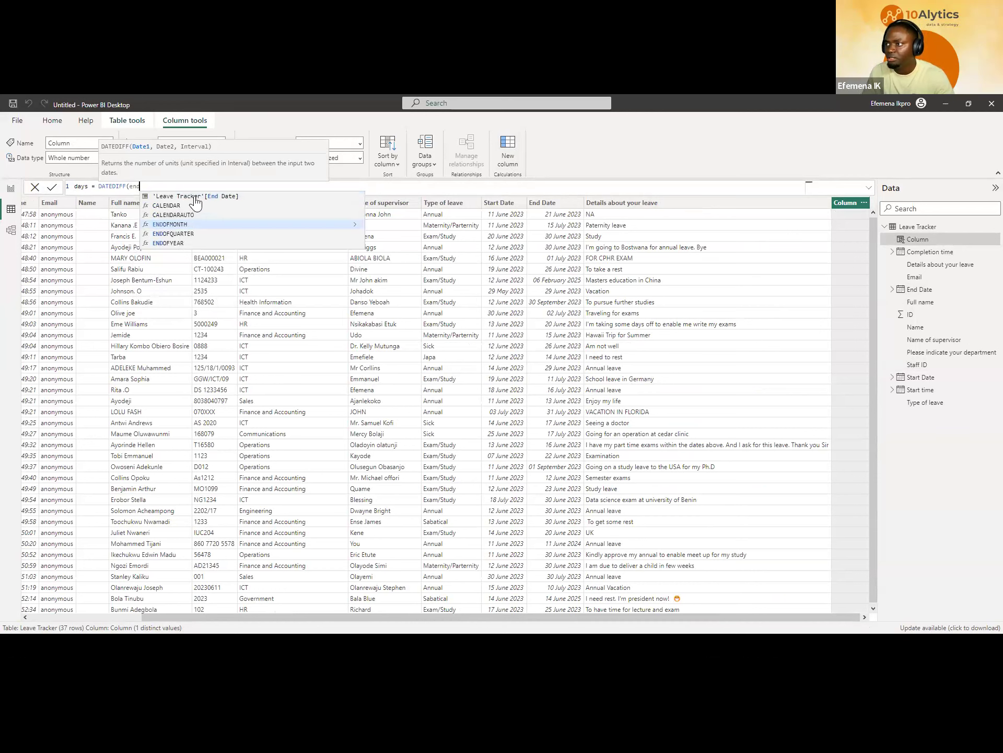
left_click(197, 198)
type(", ")
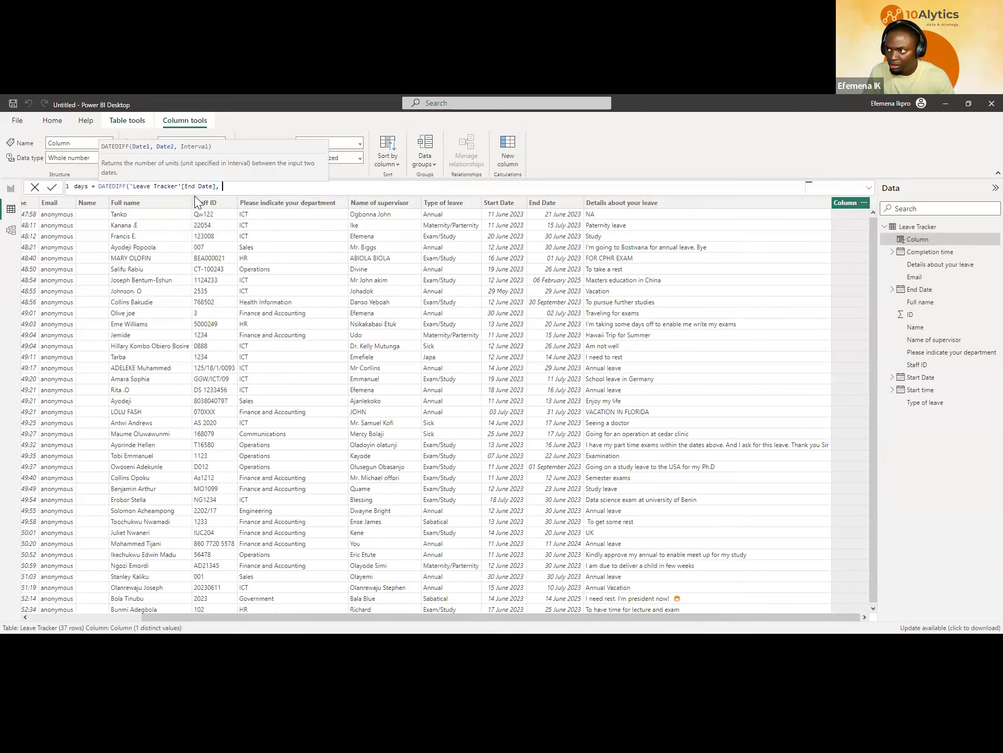
type("start")
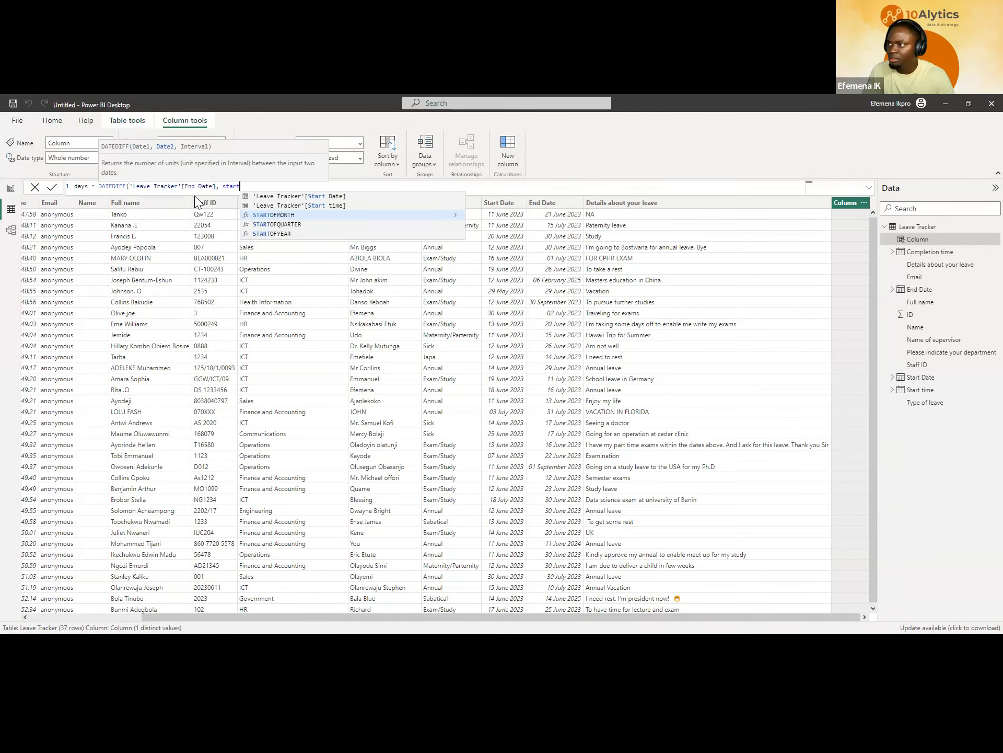
left_click(266, 197)
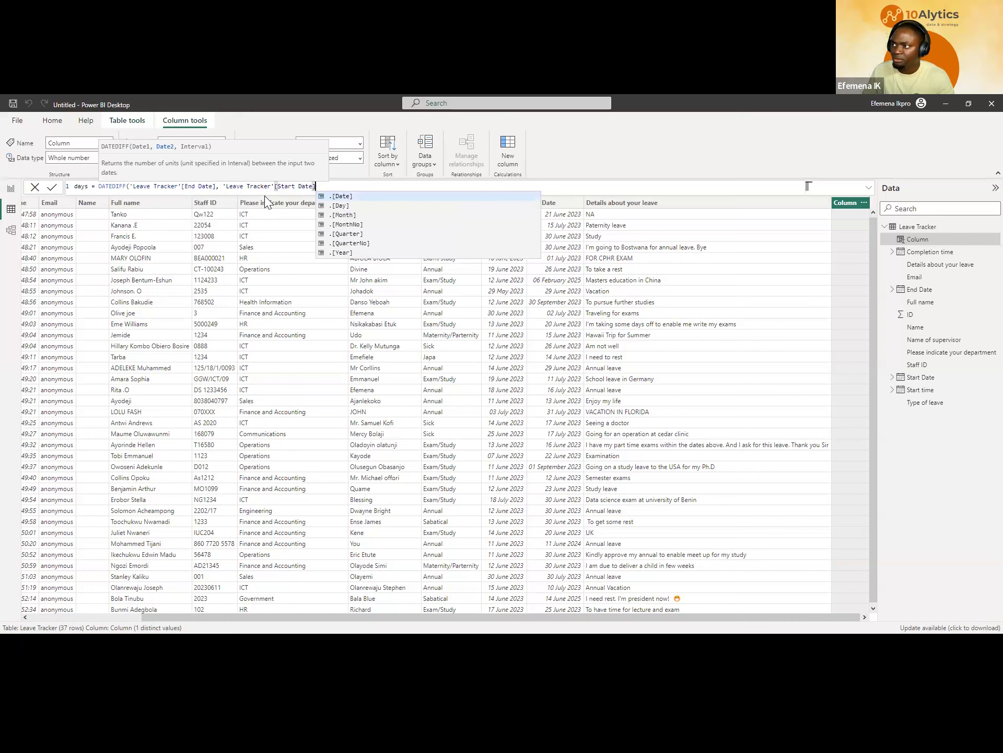
type(")")
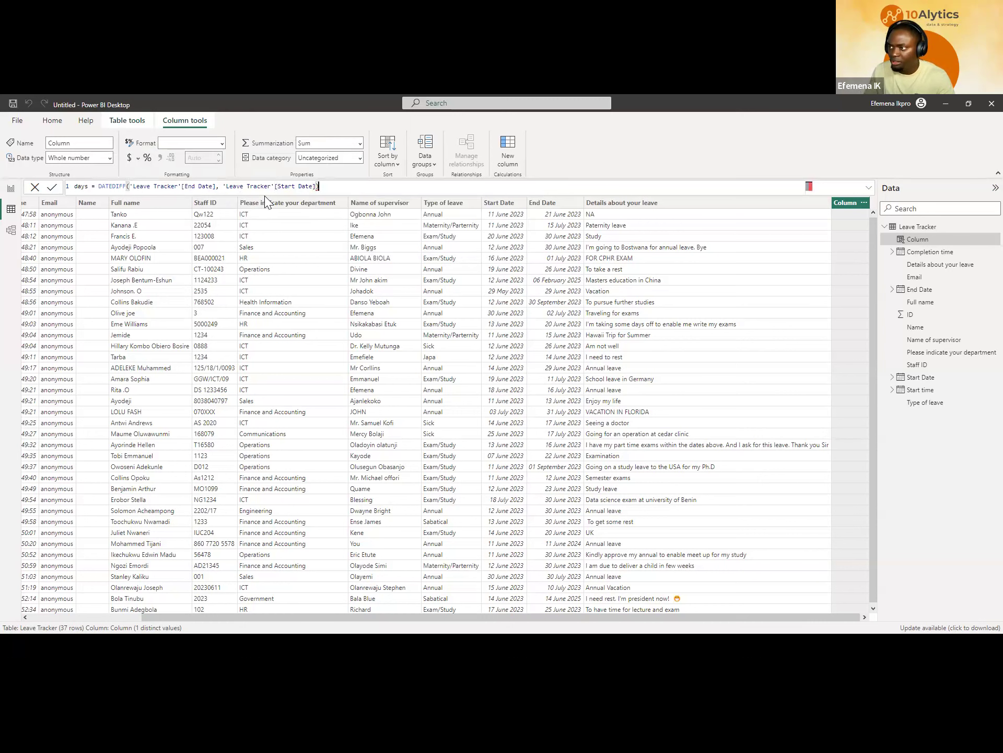
key("BackSpace")
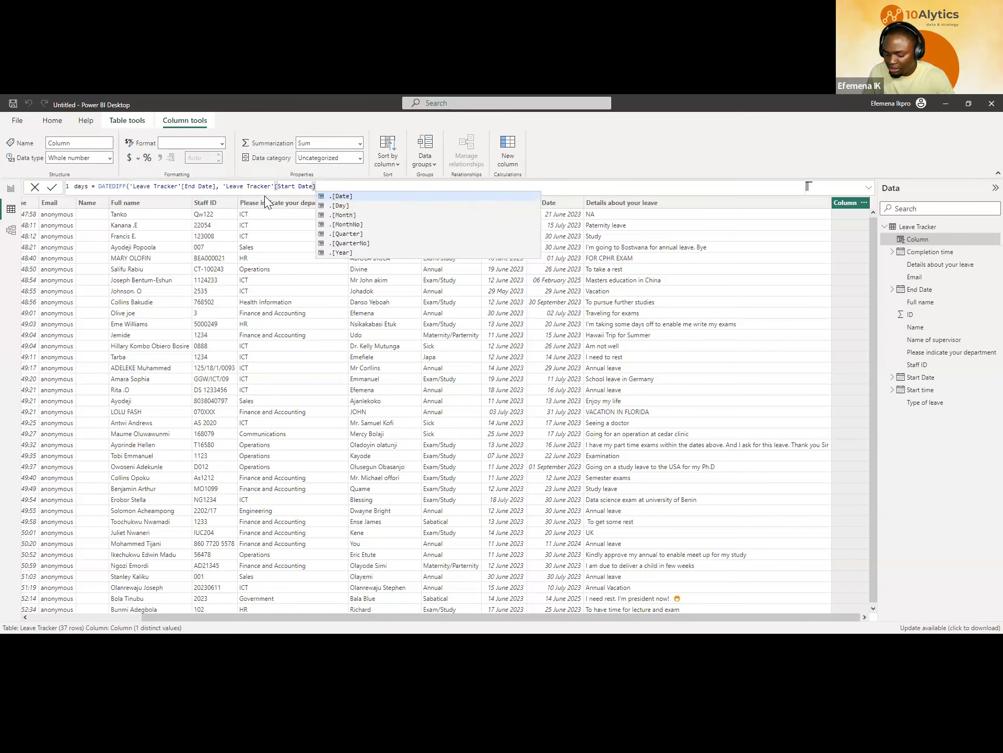
type(",")
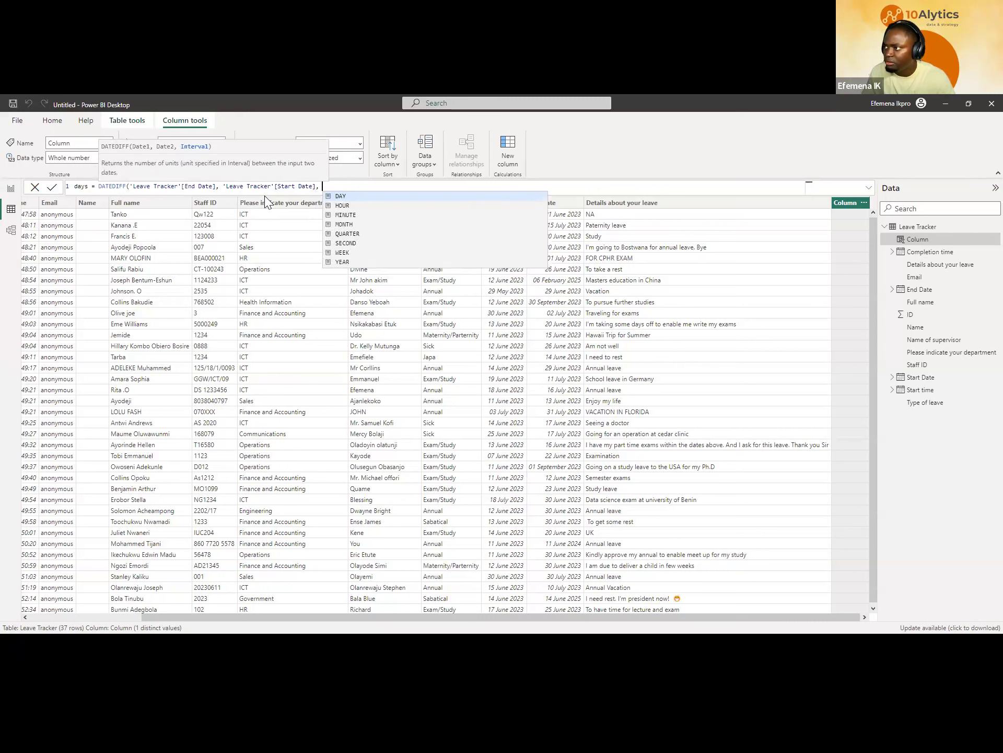
left_click(358, 196)
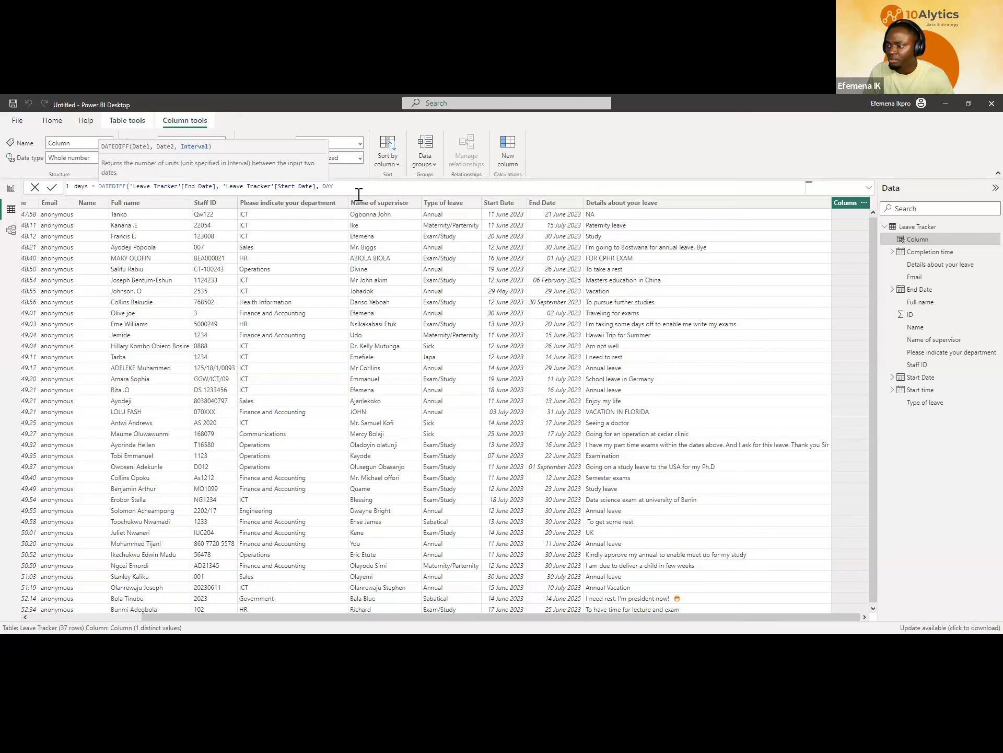
type(")")
key("Return")
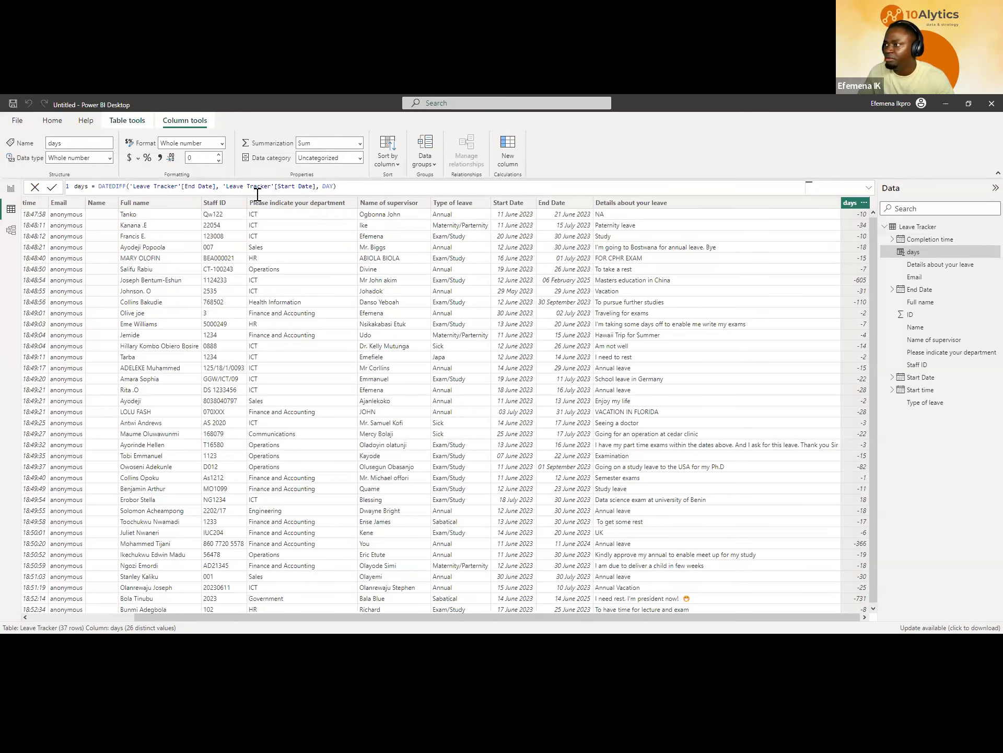
- Reorder the days formula to DATEDIFF('Leave Tracker'[Start Date], 'Leave Tracker'[End Date], DAY) and check it against the date columns
left_click_drag(316, 186, 223, 186)
key("ctrl+c")
key("BackSpace")
key("BackSpace")
key("BackSpace")
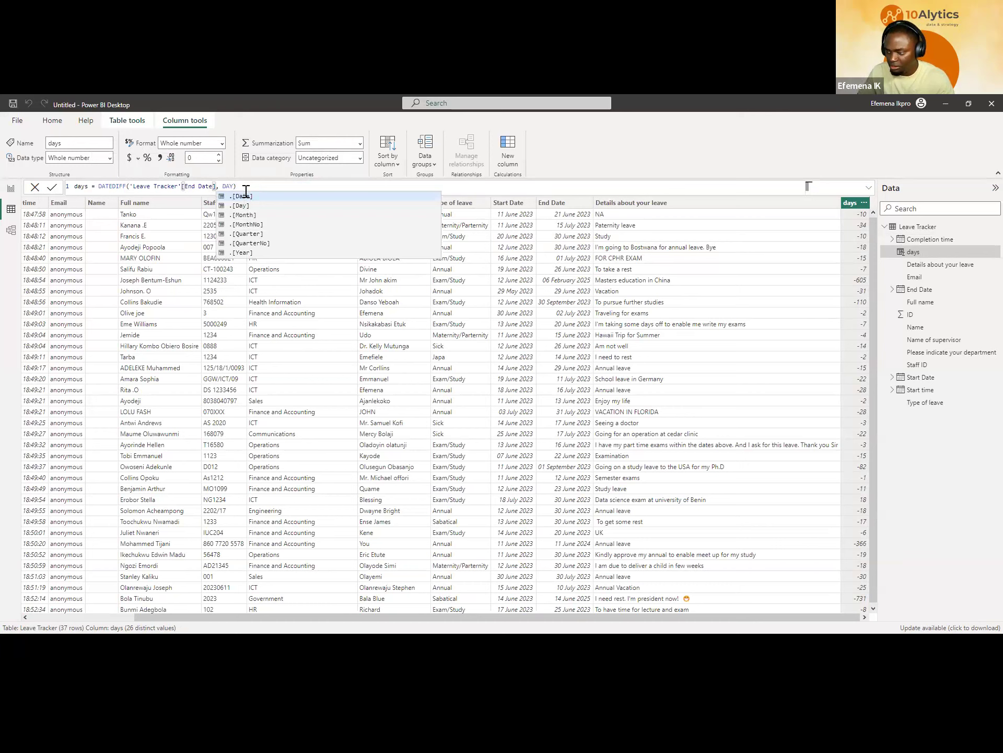
left_click(132, 186)
key("ctrl+v")
type(",")
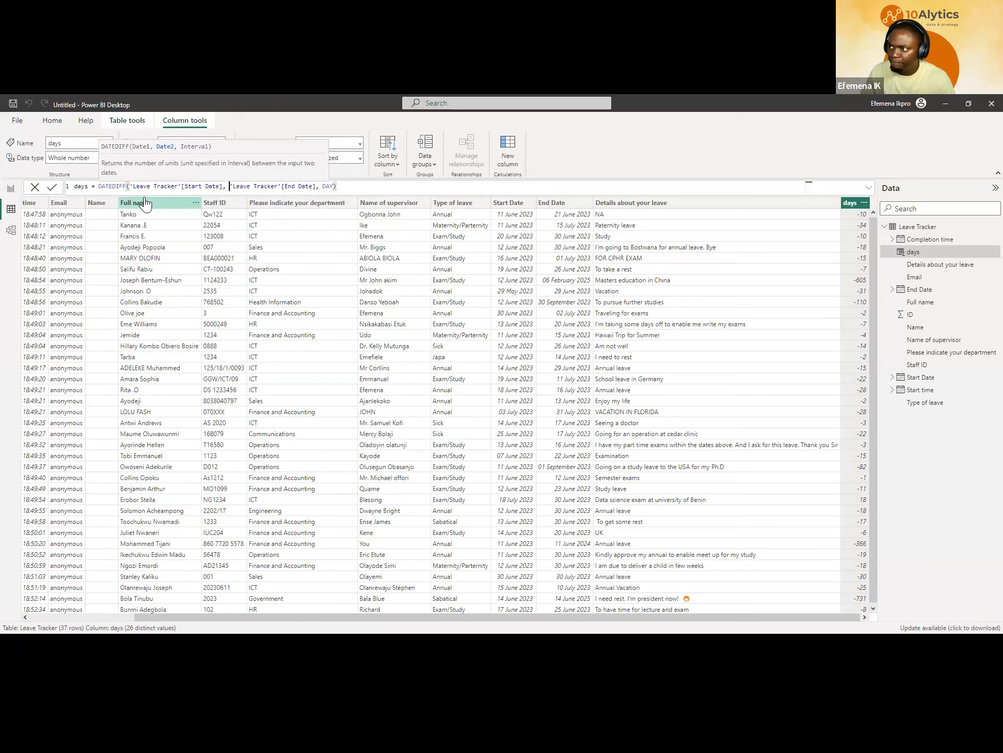
key("Return")
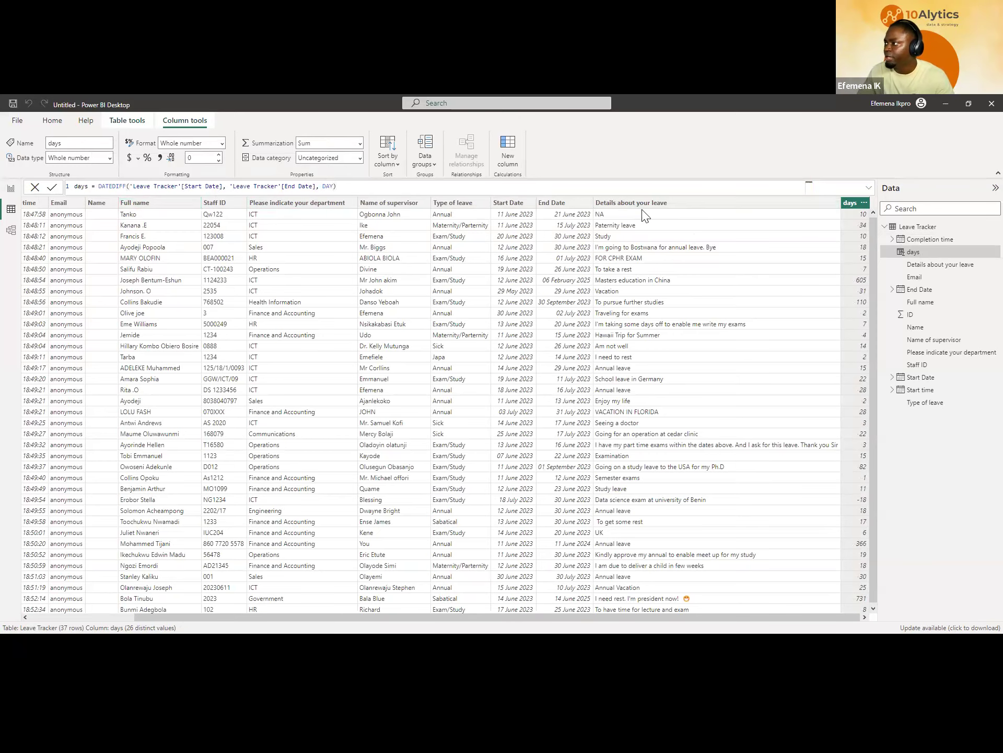
left_click(523, 216)
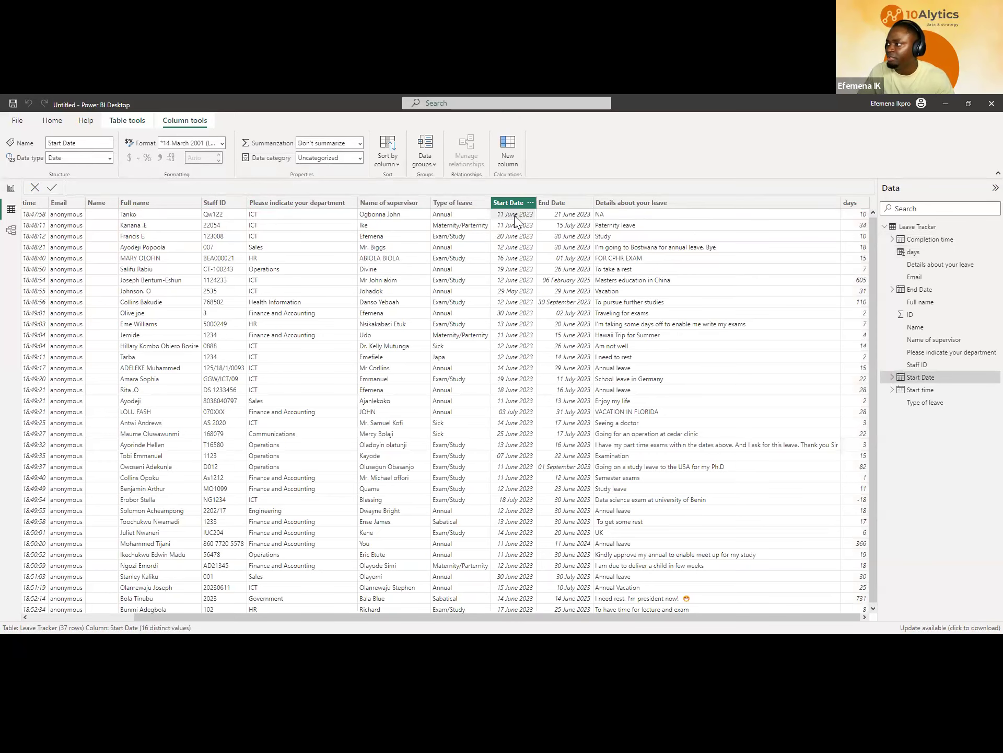
left_click(569, 222)
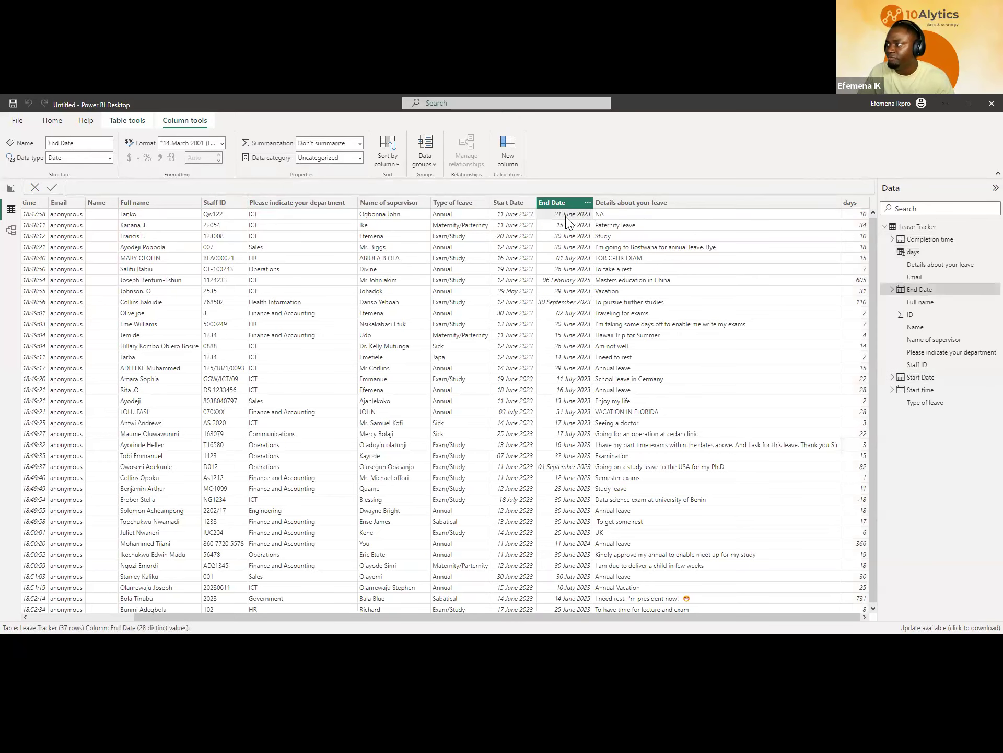
- Insert an empty table visual on the report page, resized and placed across the full width of the page's lower part
left_click(863, 221)
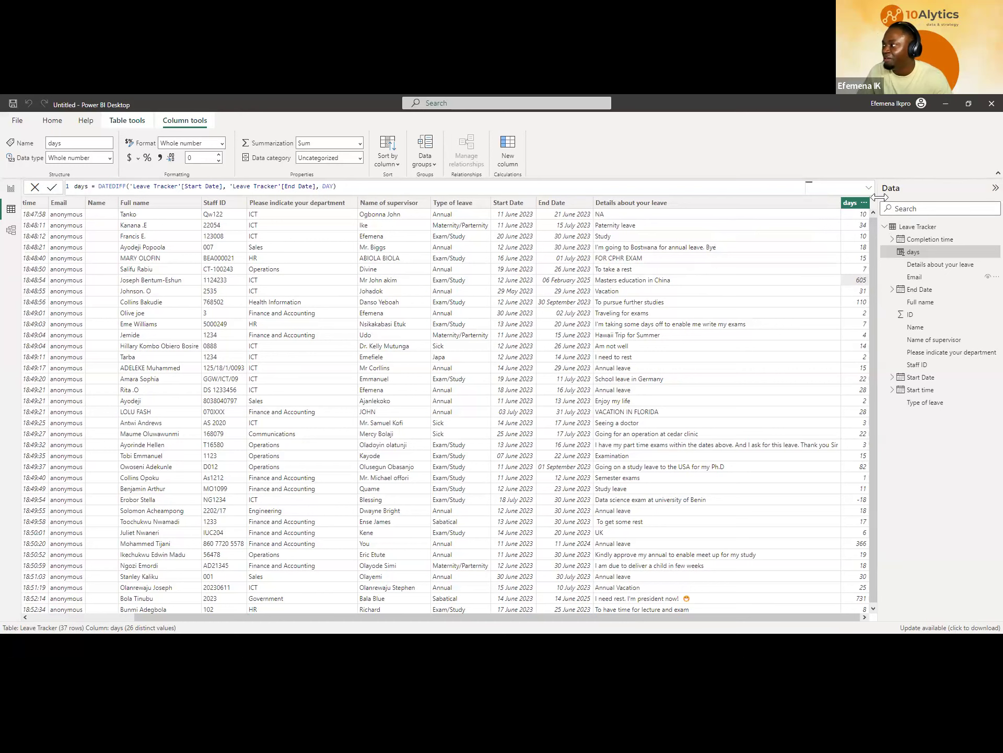
left_click(11, 189)
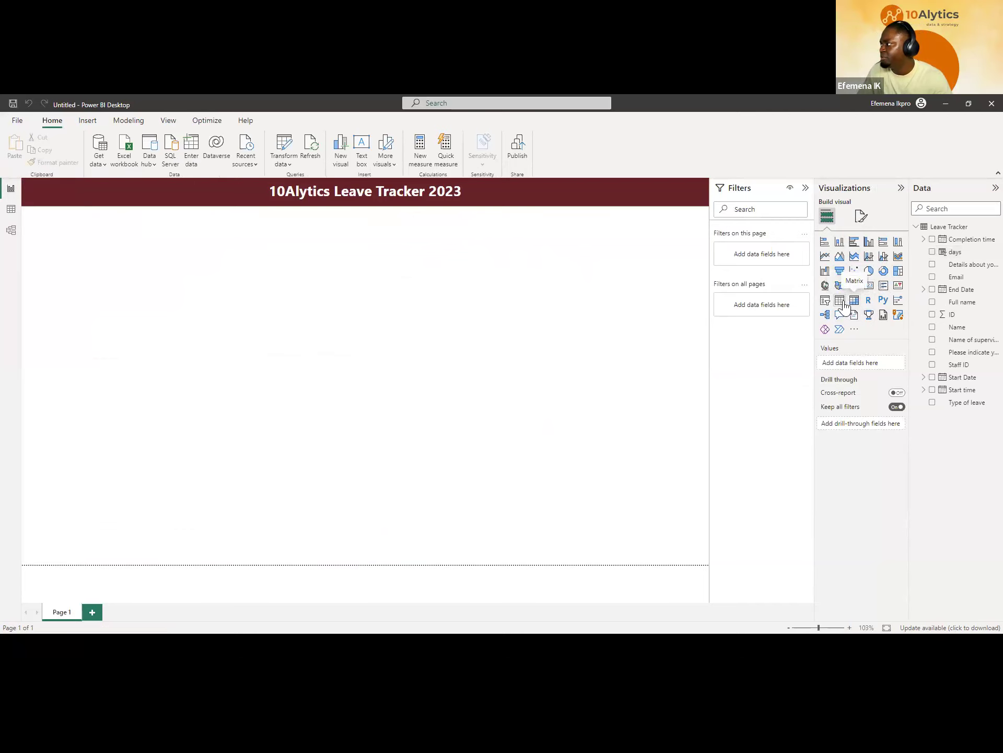
left_click_drag(637, 359, 601, 358)
left_click_drag(363, 346, 359, 488)
left_click_drag(422, 399, 472, 412)
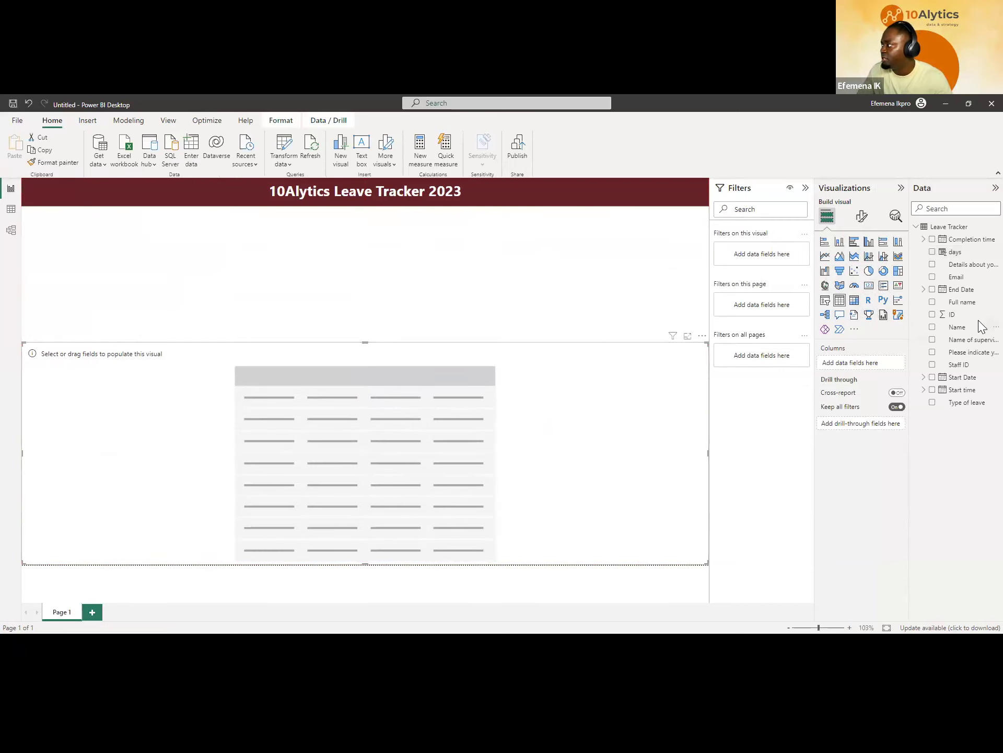
left_click(932, 328)
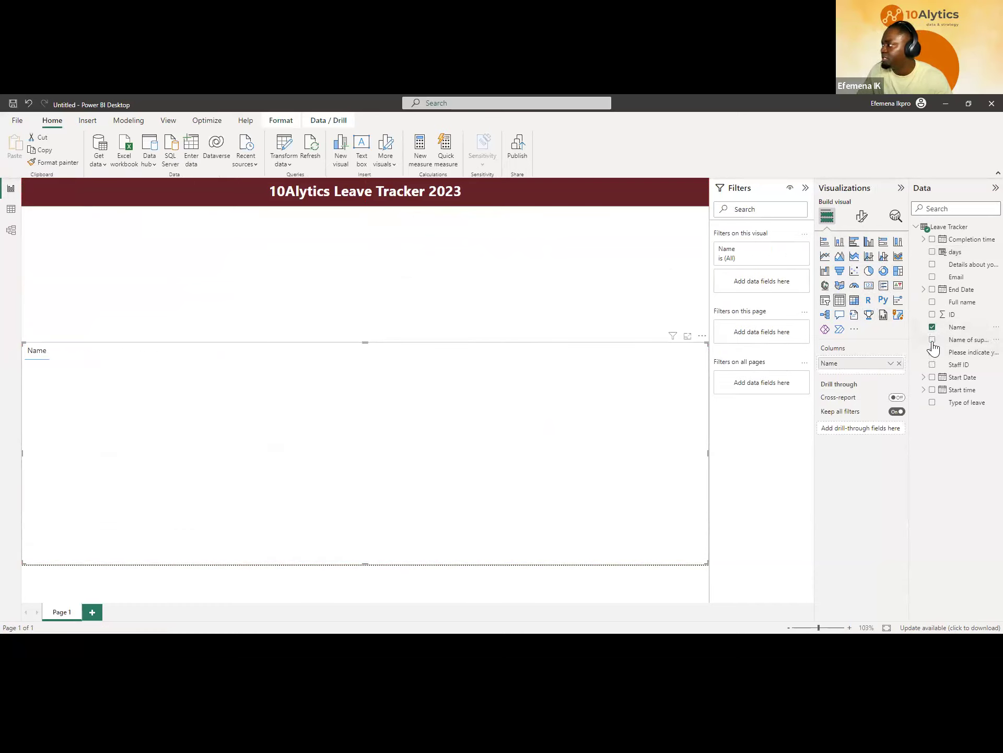
left_click(933, 341)
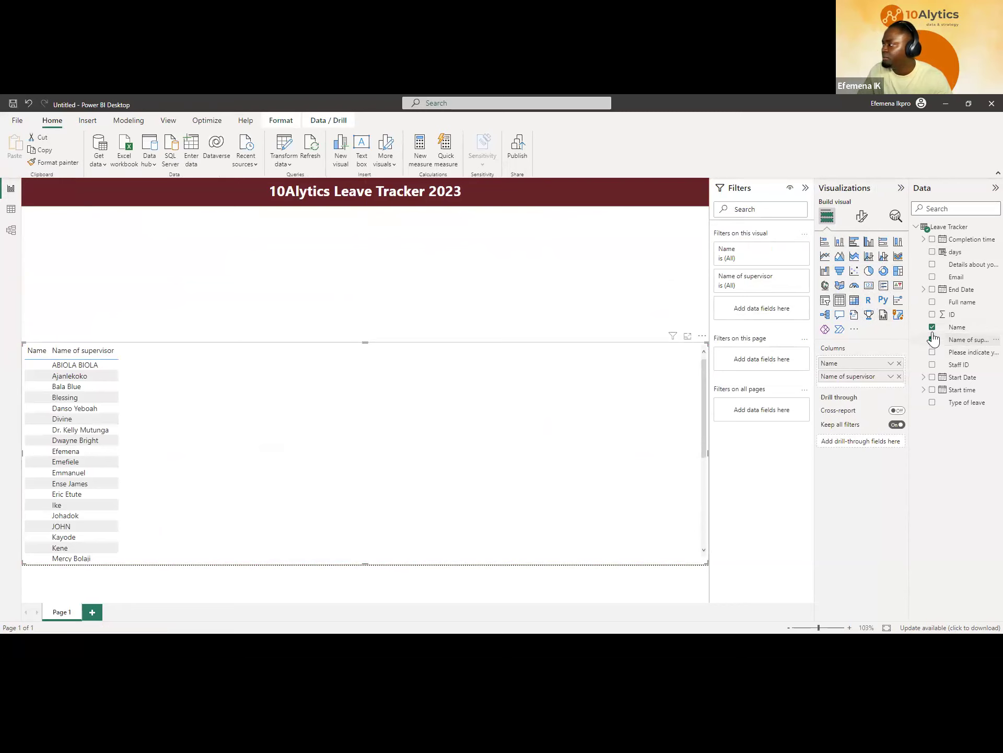
left_click(932, 327)
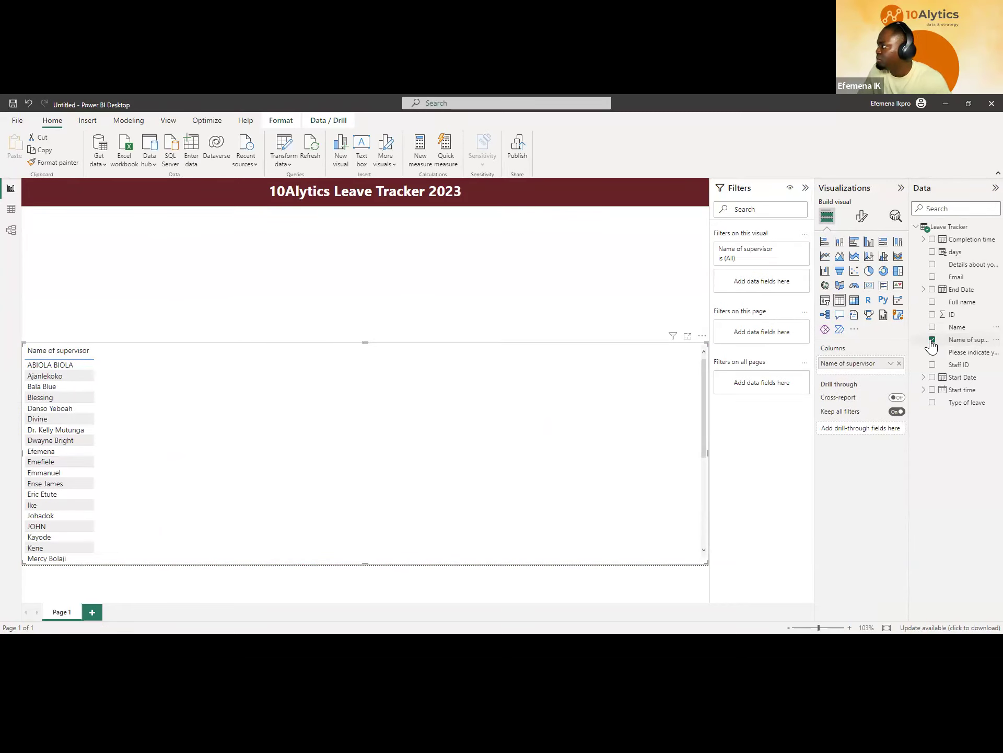
left_click(932, 340)
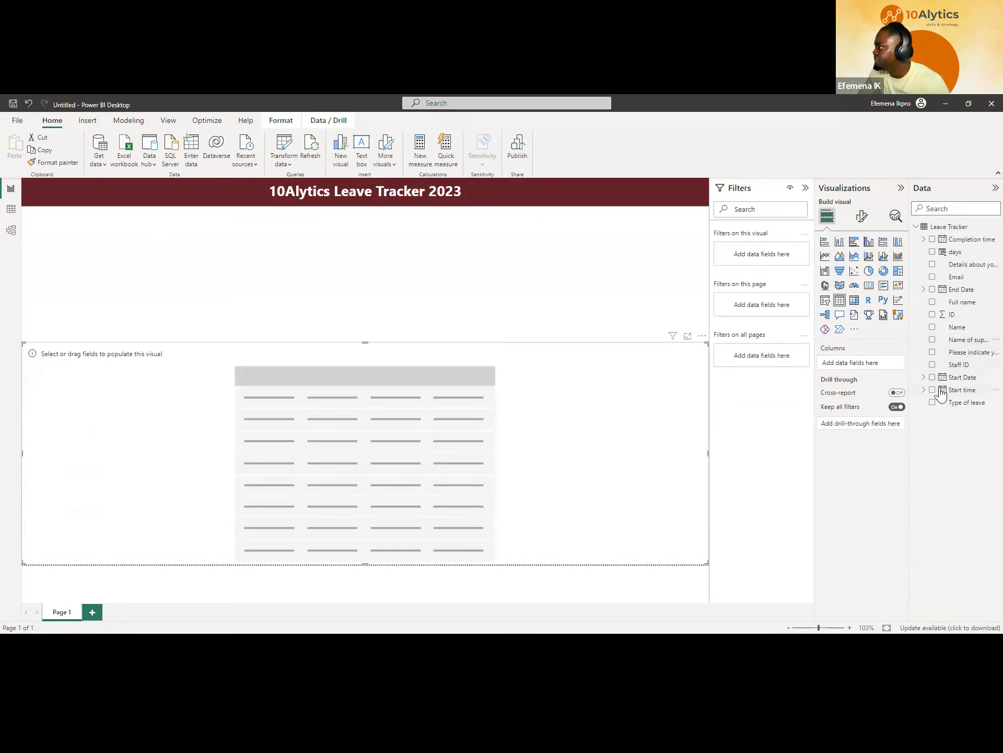
- Fill the table visual with Full name, Type of leave, Name of supervisor, Details about your leave and the sum of days, in that order
left_click(10, 209)
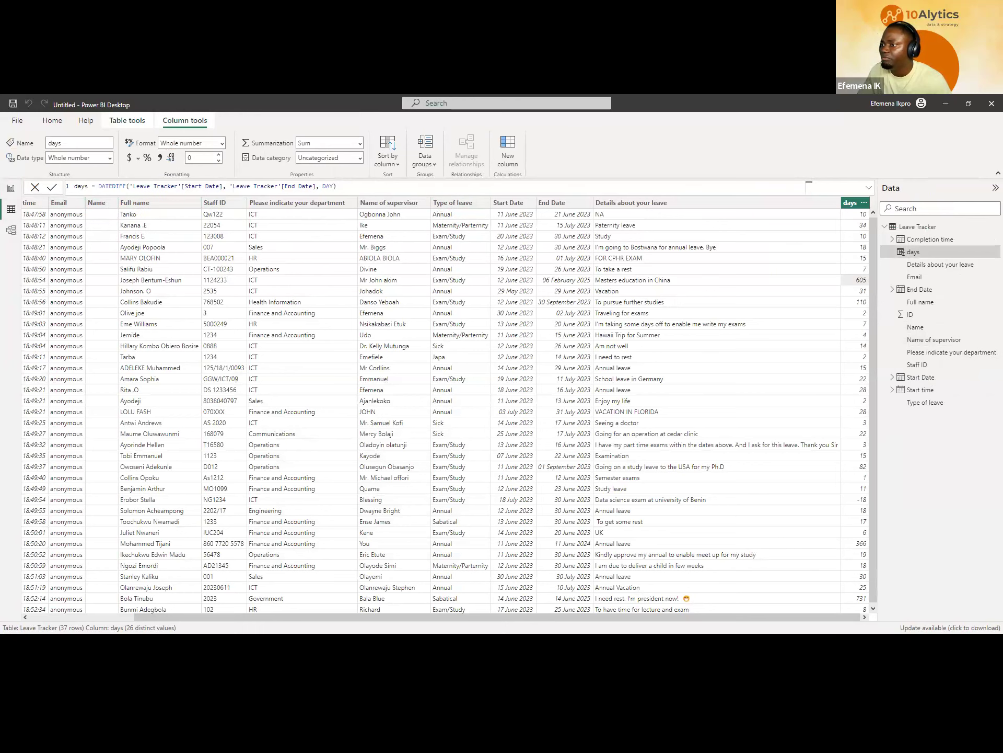
left_click(10, 188)
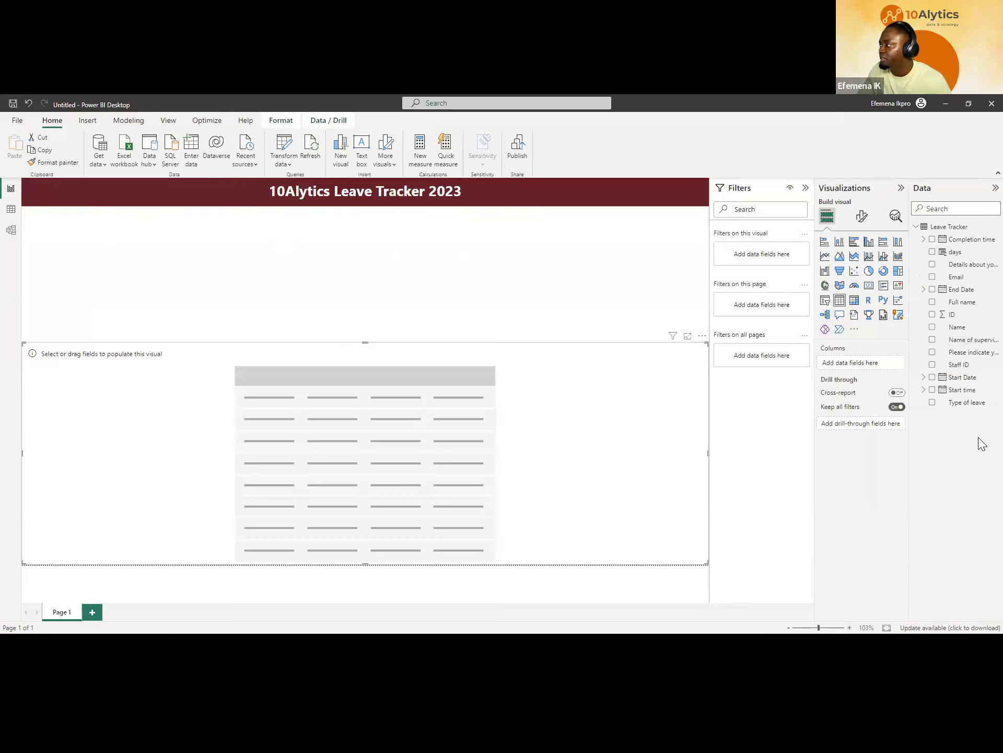
left_click(932, 303)
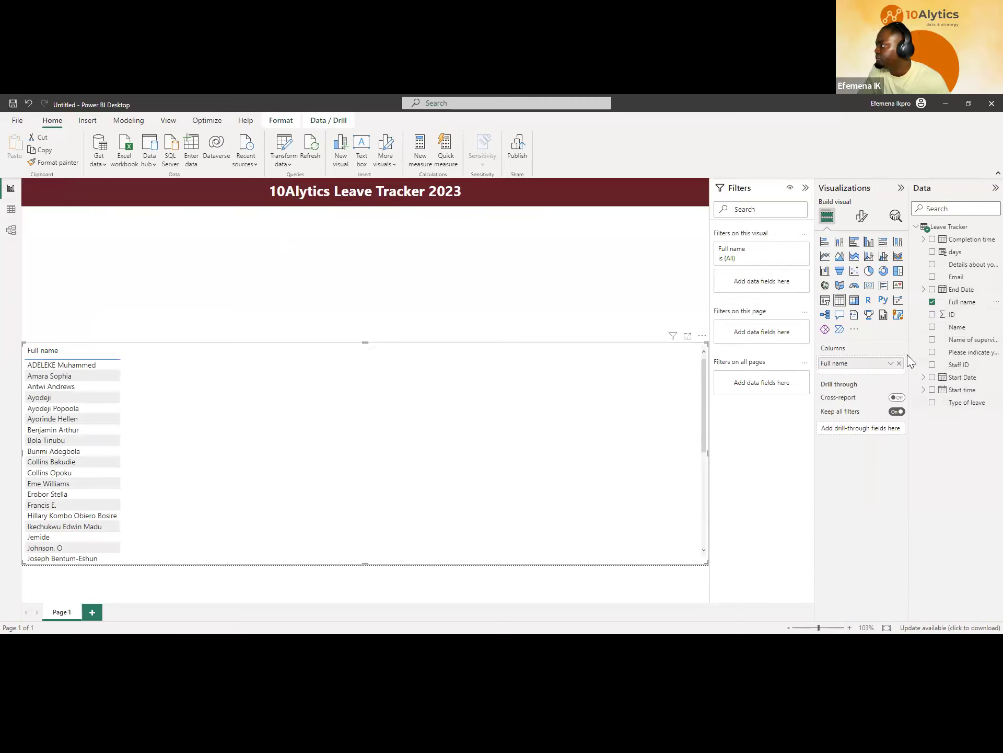
left_click_drag(911, 357, 829, 353)
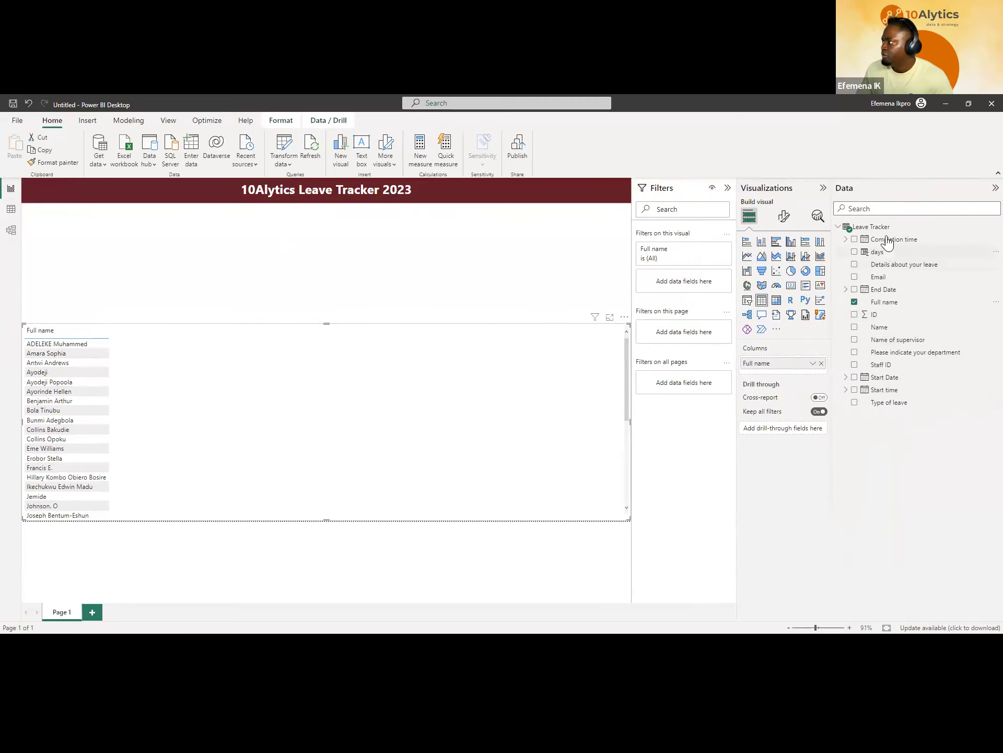
left_click(855, 403)
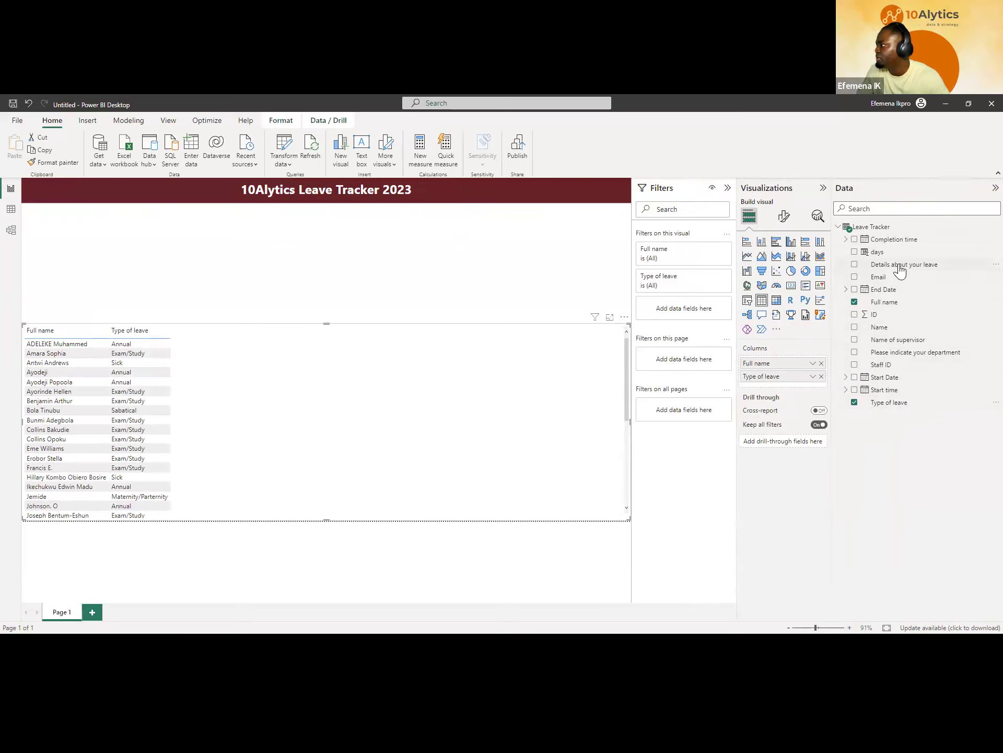
left_click(855, 265)
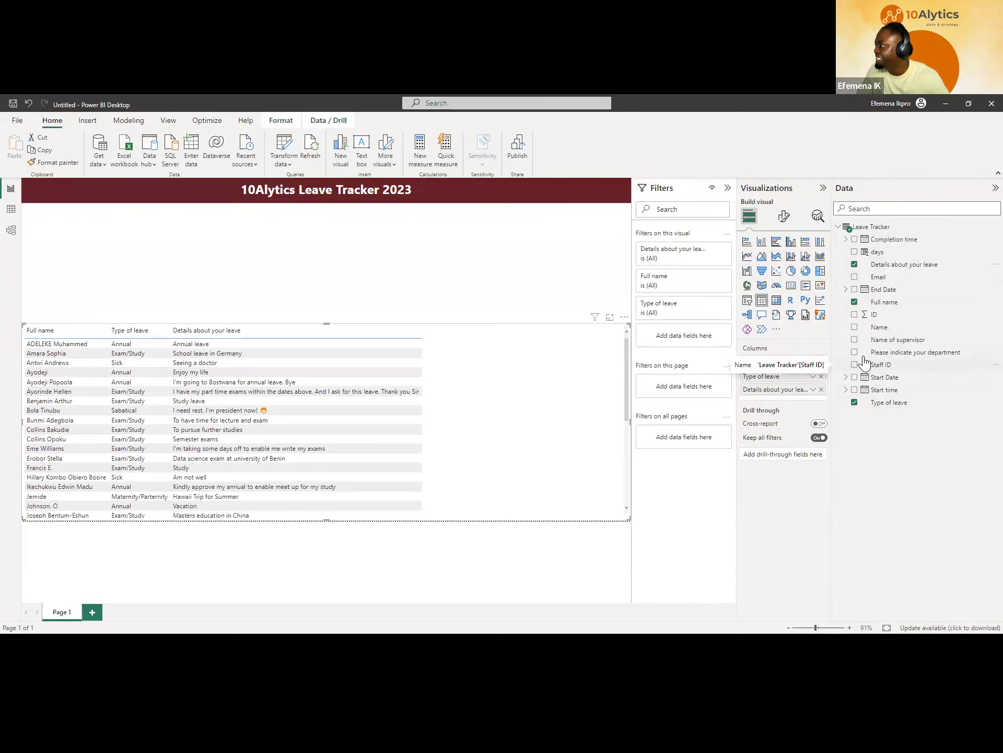
left_click(855, 252)
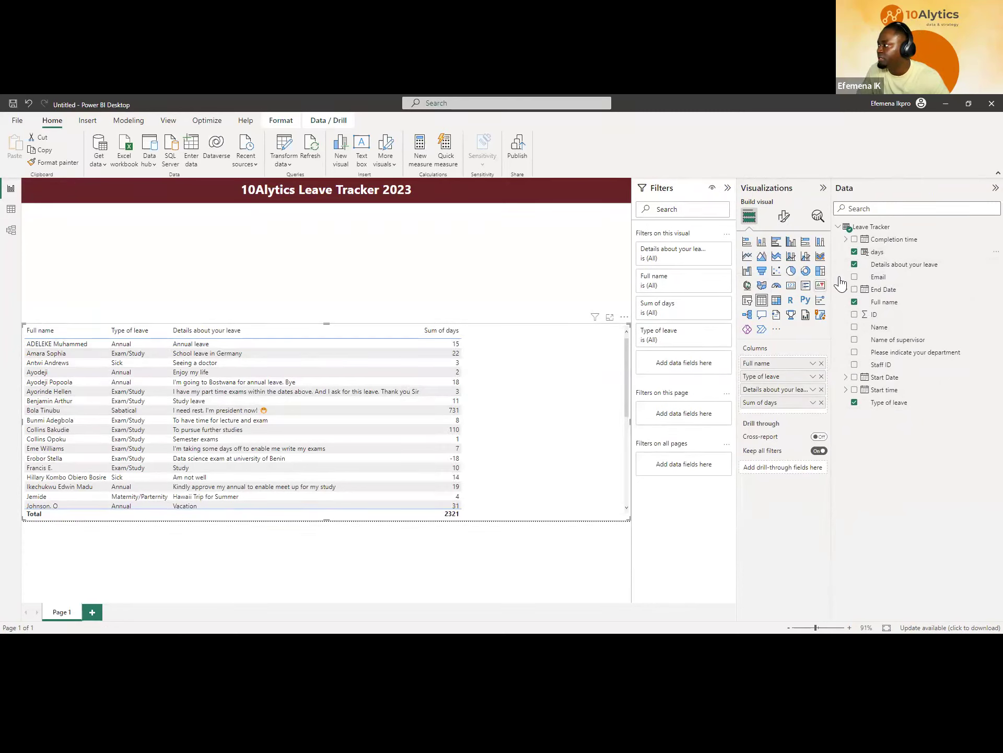
left_click_drag(898, 340, 783, 386)
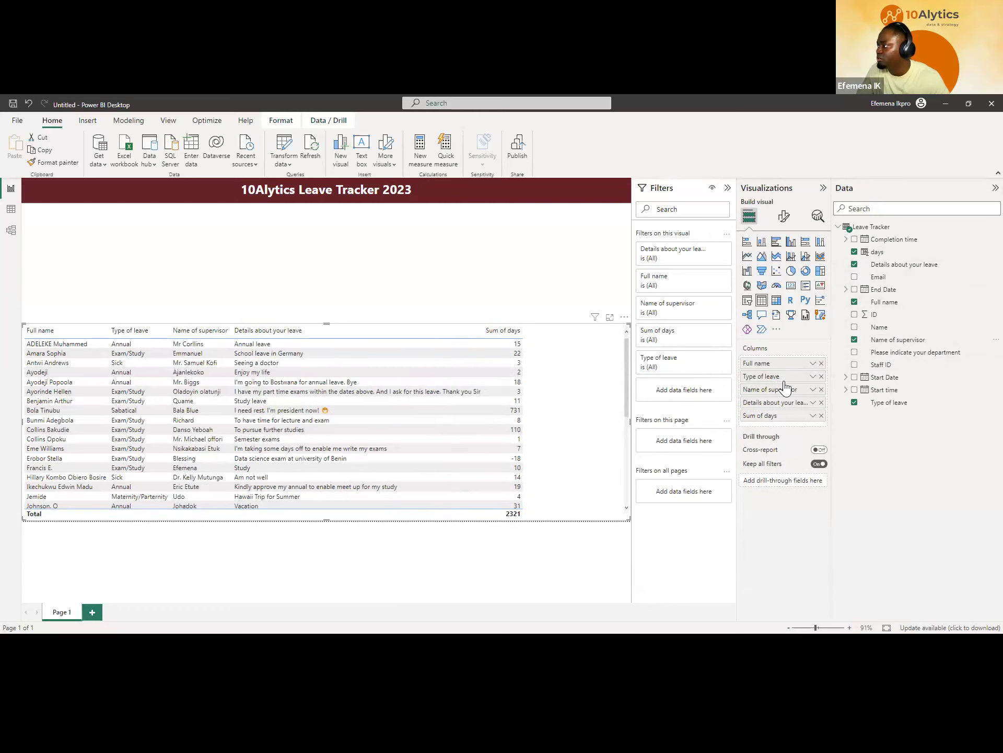
- Add Please indicate your department to the table between Name of supervisor and Details about your leave, and lower the table's top edge slightly
left_click(10, 210)
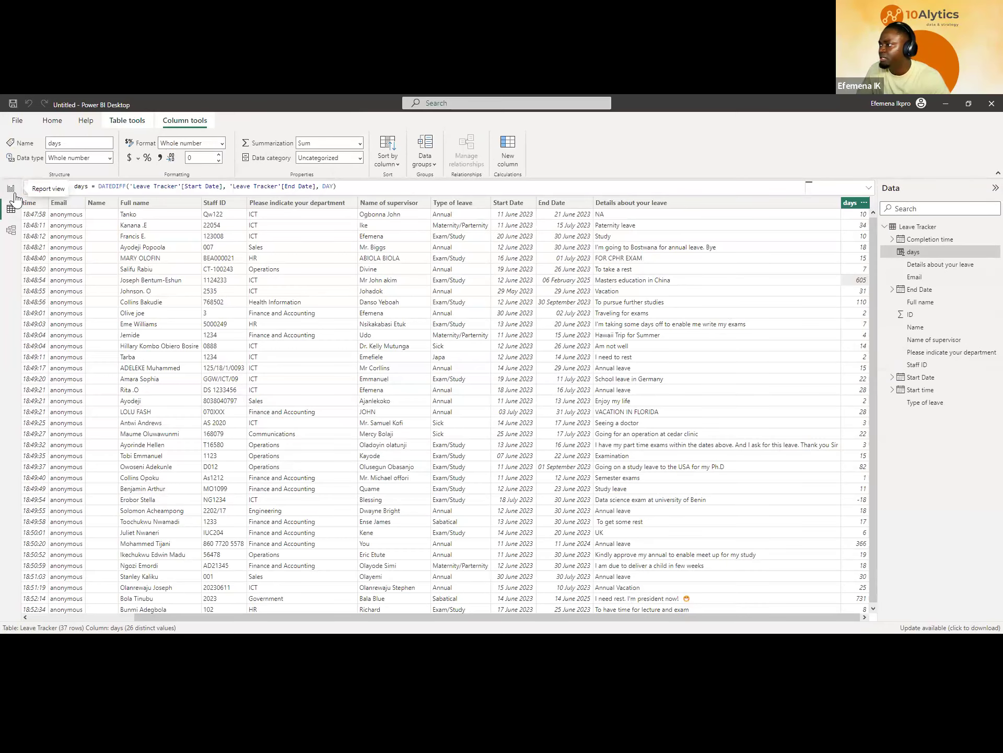
left_click(14, 194)
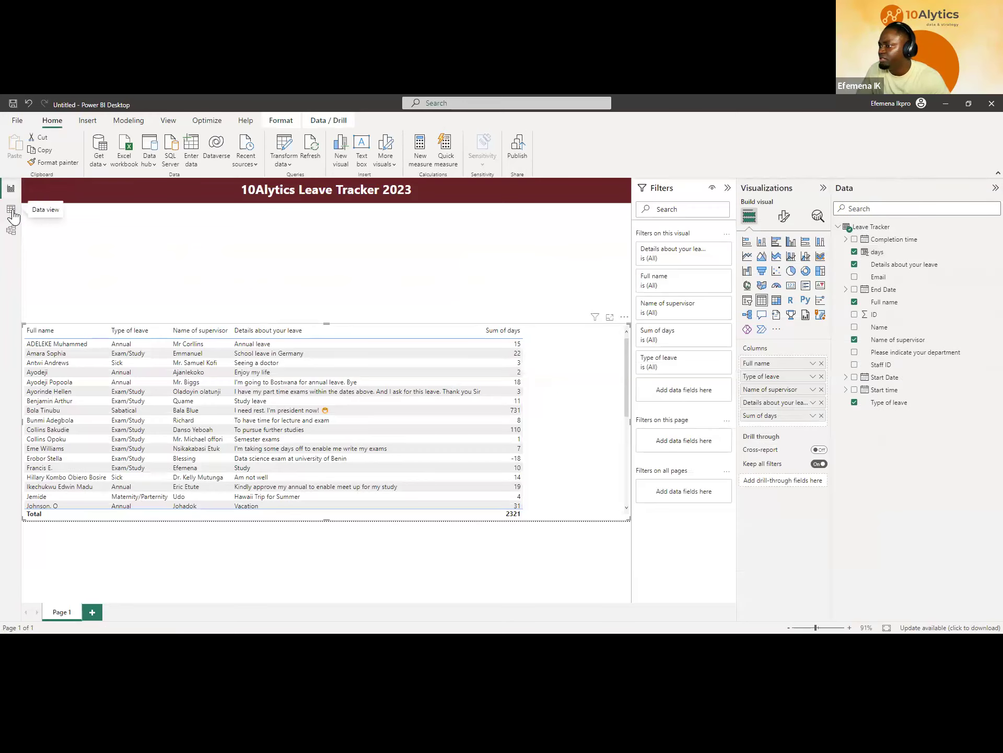
left_click(12, 211)
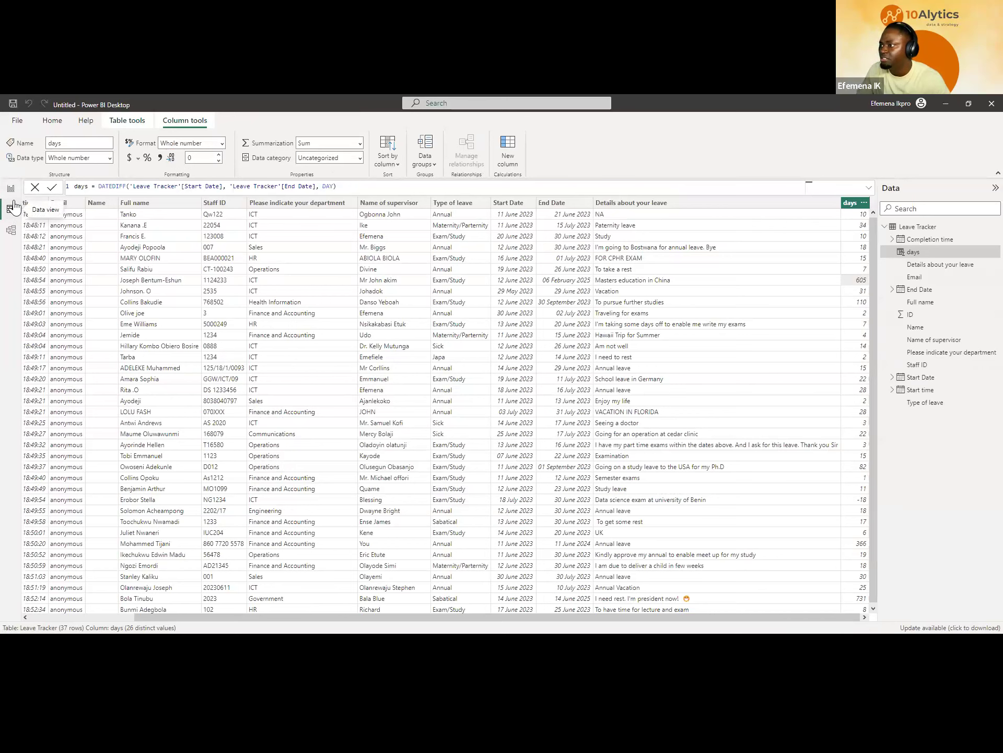
left_click(12, 189)
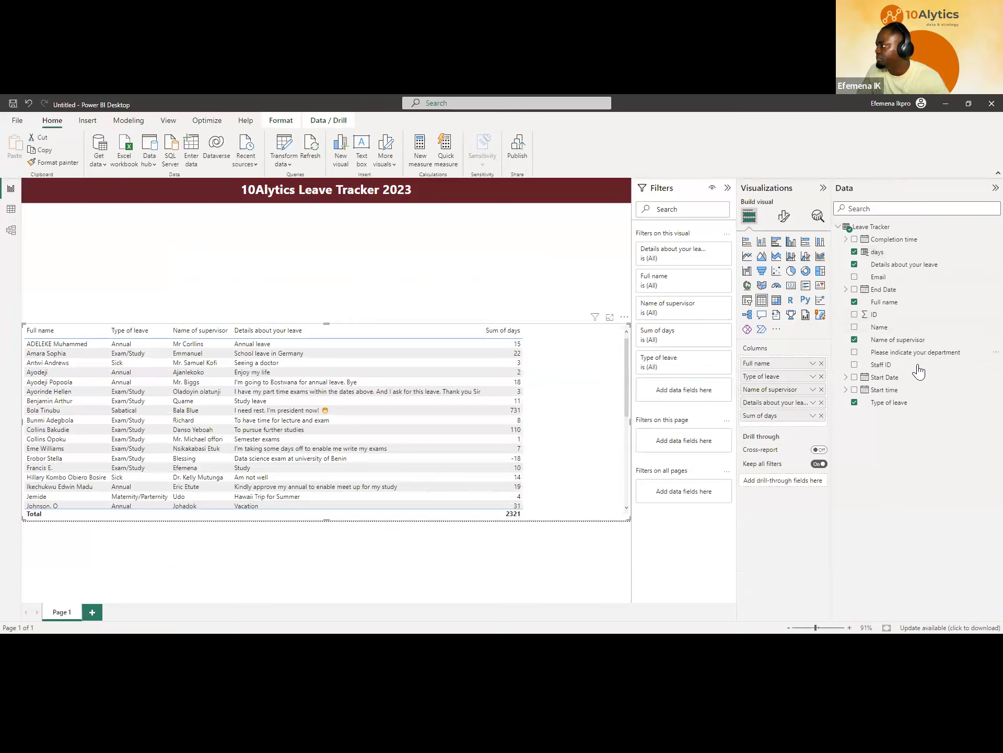
left_click_drag(914, 353, 802, 402)
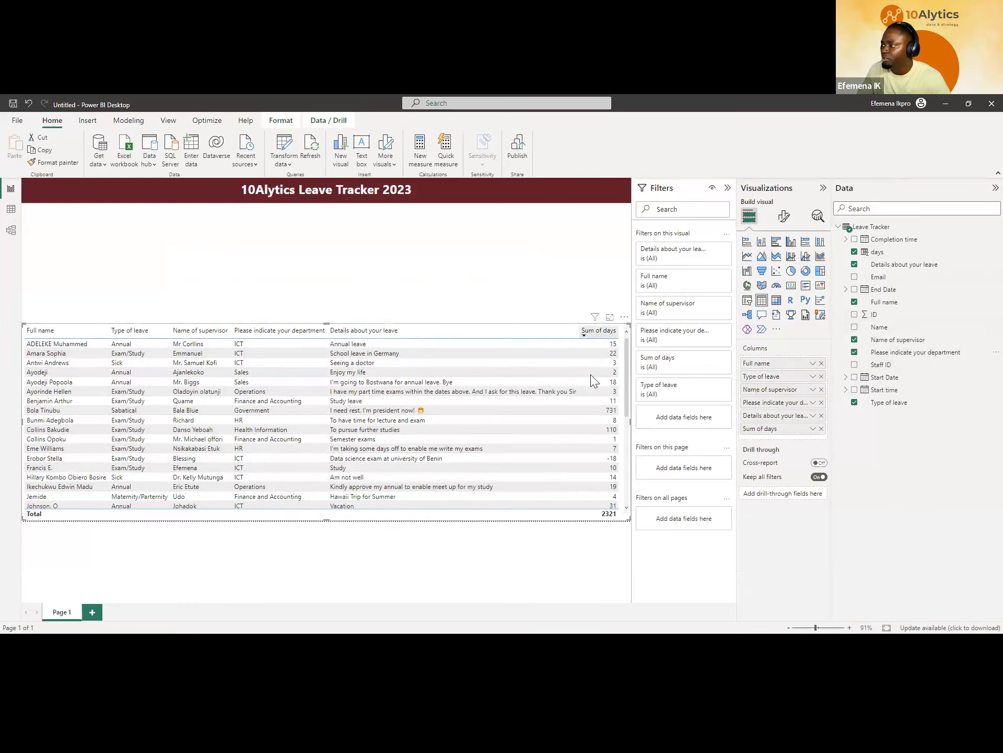
mouse_move(325, 322)
left_mouse_down()
mouse_move(329, 351)
mouse_move(329, 342)
left_mouse_up()
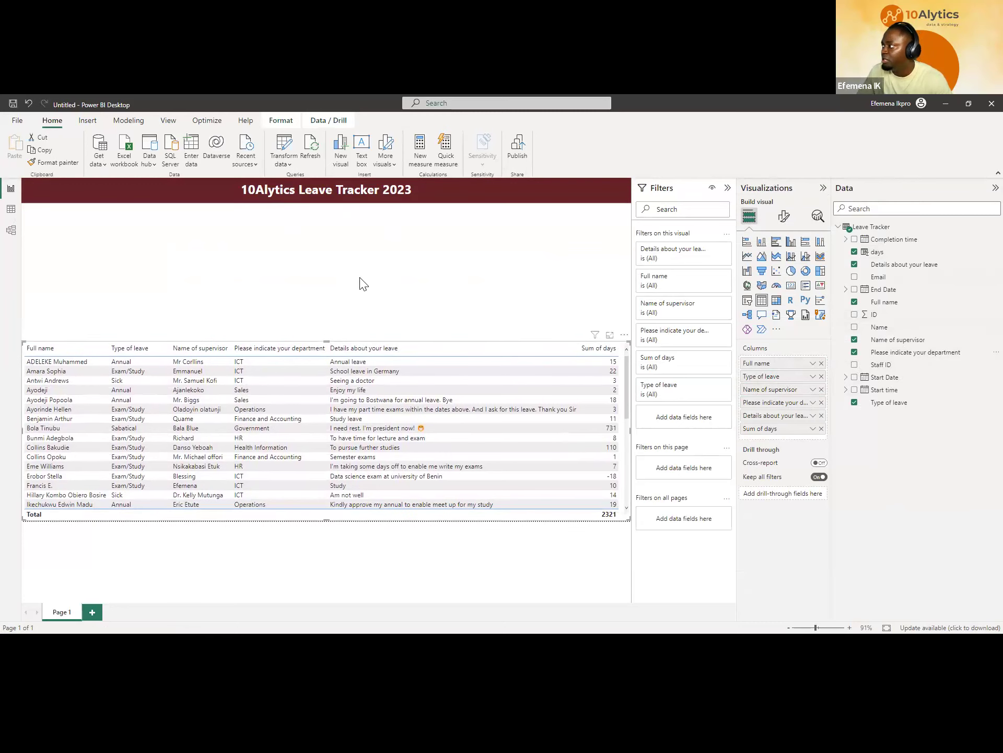
- Add a clustered bar chart of days by Please indicate your department, sized to fit above the left part of the table
left_click(360, 282)
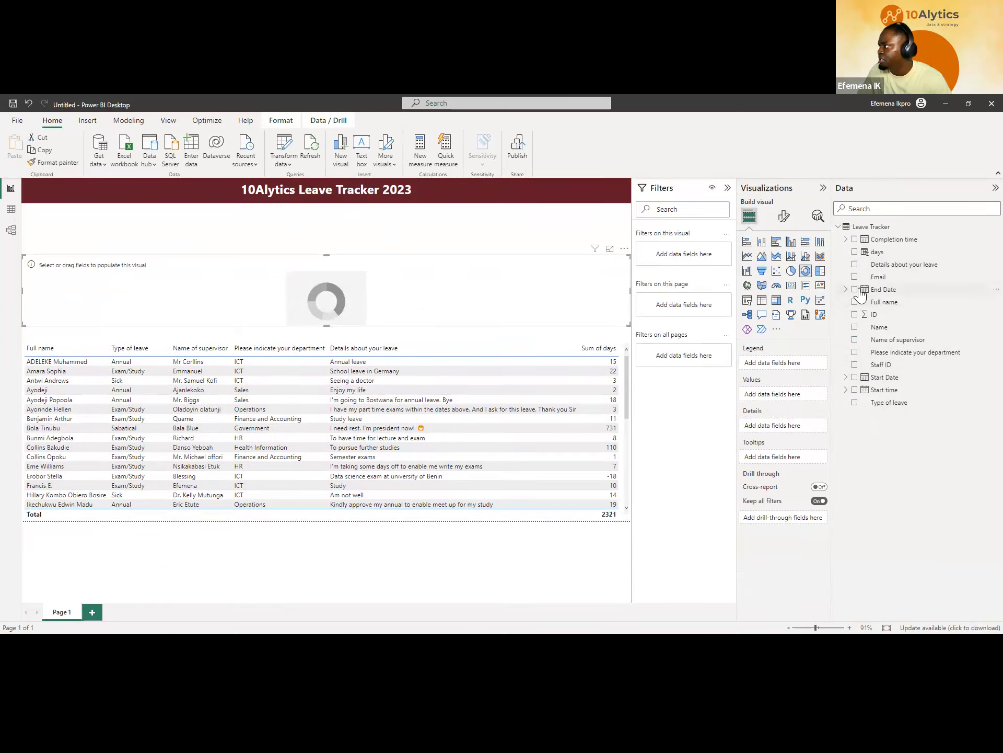
left_click(854, 352)
left_click(855, 252)
left_click_drag(629, 325, 345, 412)
left_click_drag(283, 342, 281, 295)
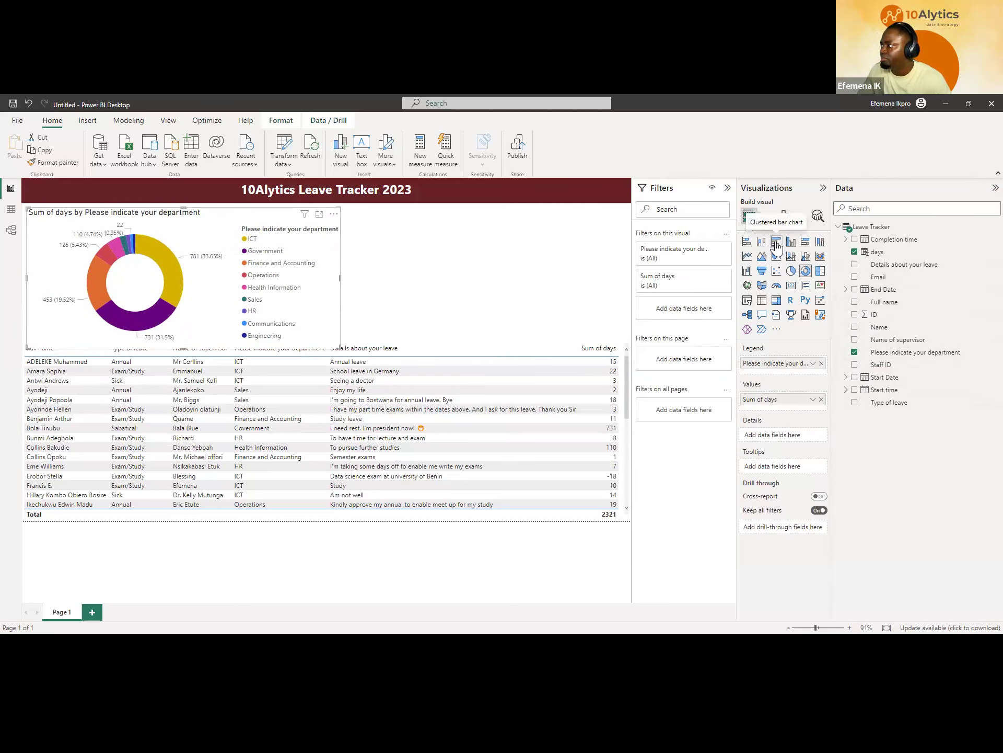
left_click(777, 242)
left_click_drag(341, 350, 254, 333)
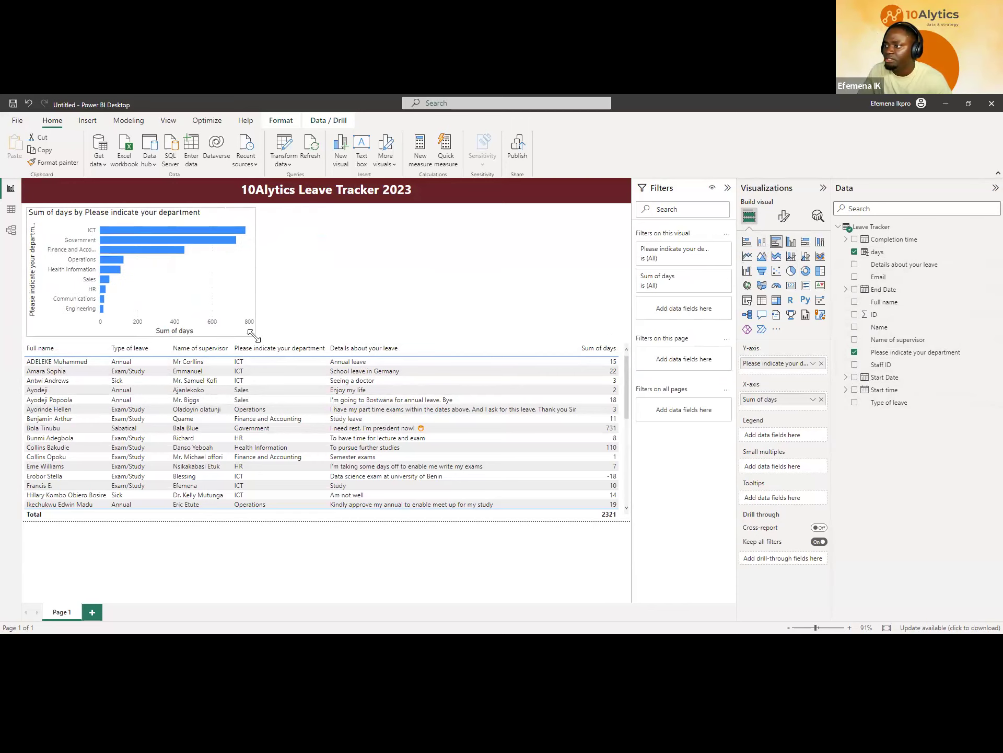
- Shorten the table visual from its top edge and make the department bar chart narrower and taller to use the freed space
left_click(323, 350)
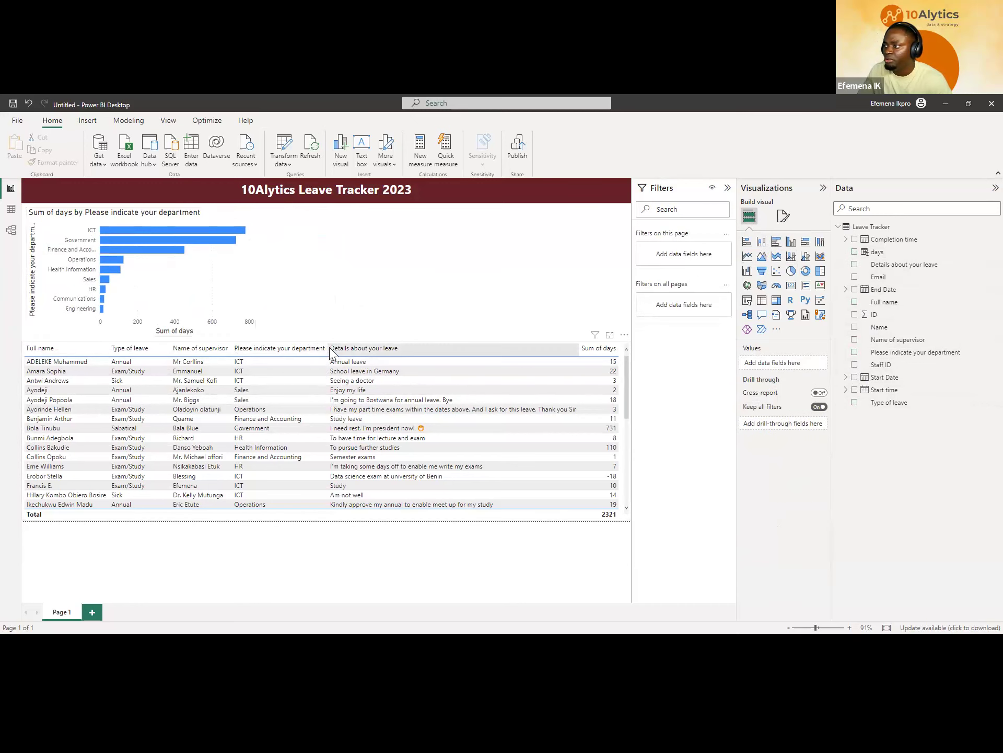
left_click(330, 353)
left_click_drag(330, 340, 327, 375)
left_click_drag(259, 340, 219, 362)
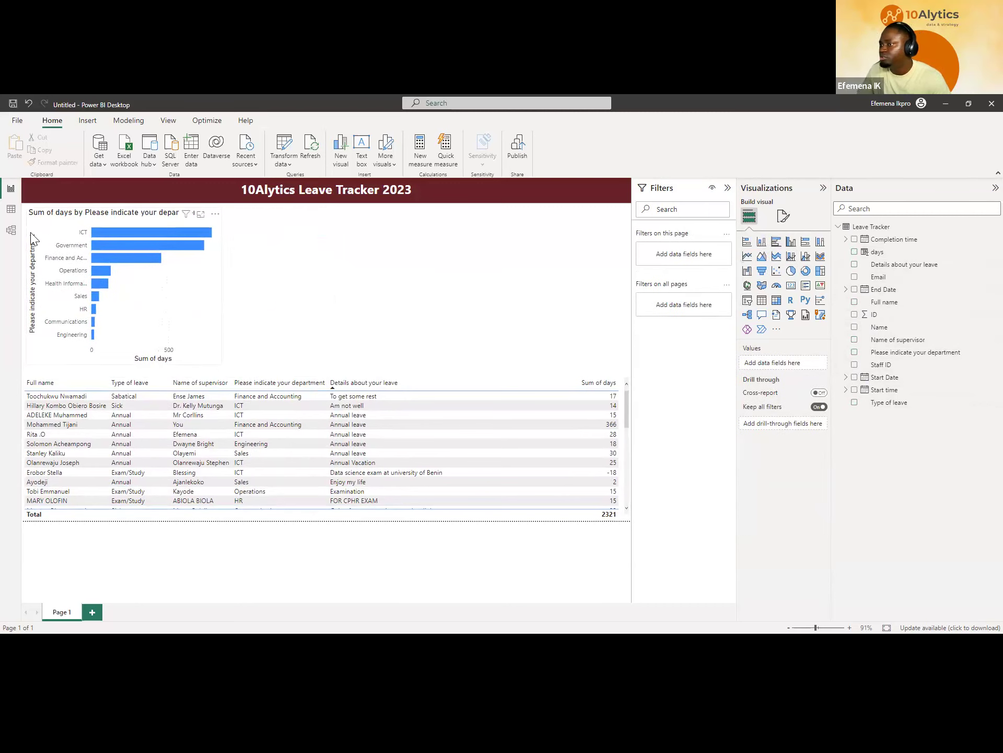
- Add a donut chart beside the department bar chart with Type of leave as legend and the sum of days as values
left_click(10, 209)
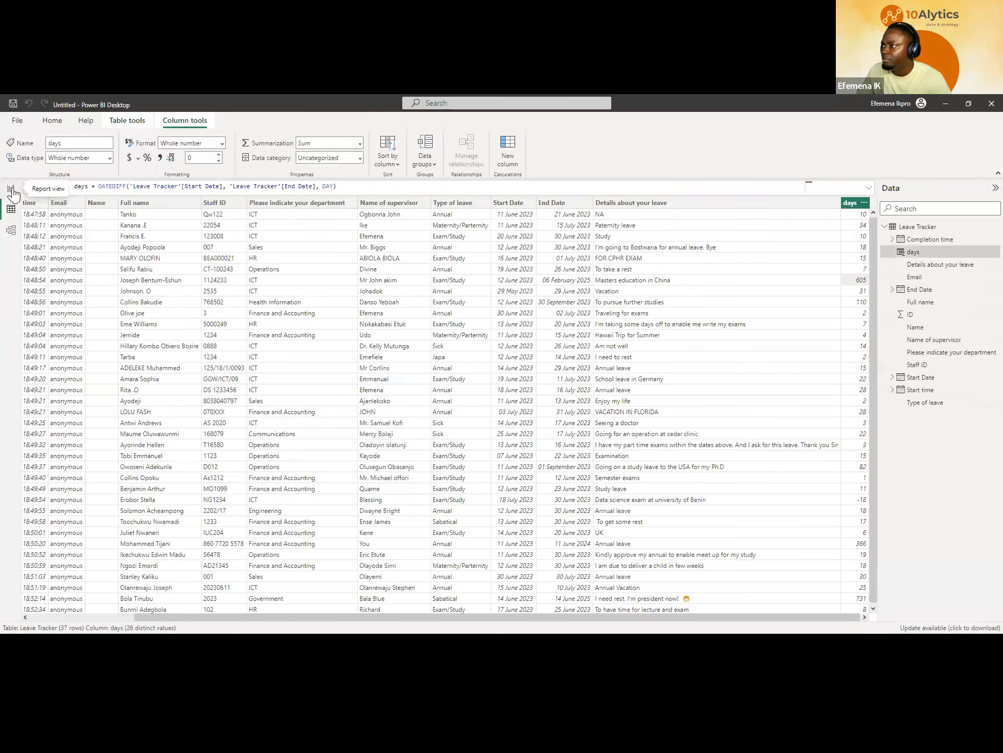
left_click(11, 189)
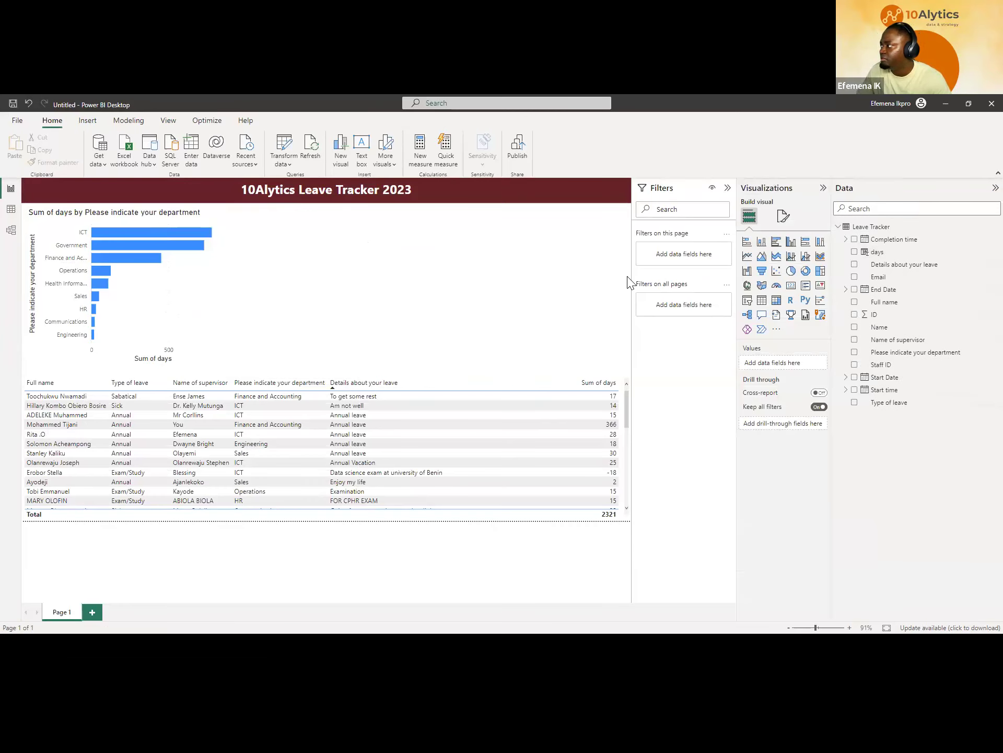
left_click(805, 270)
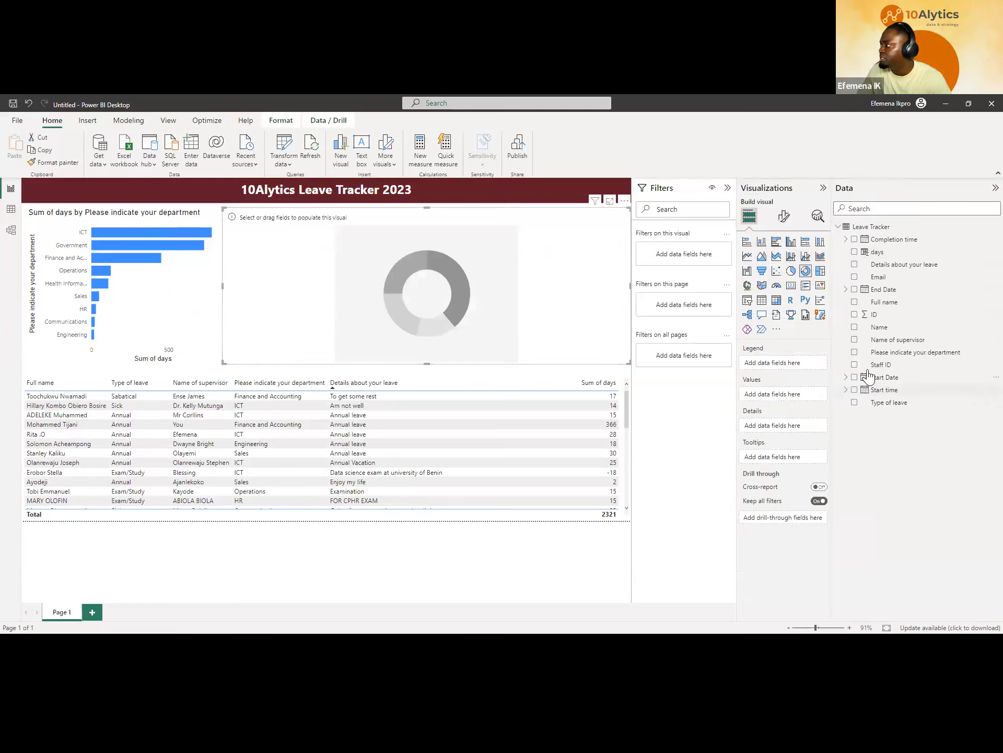
left_click(854, 403)
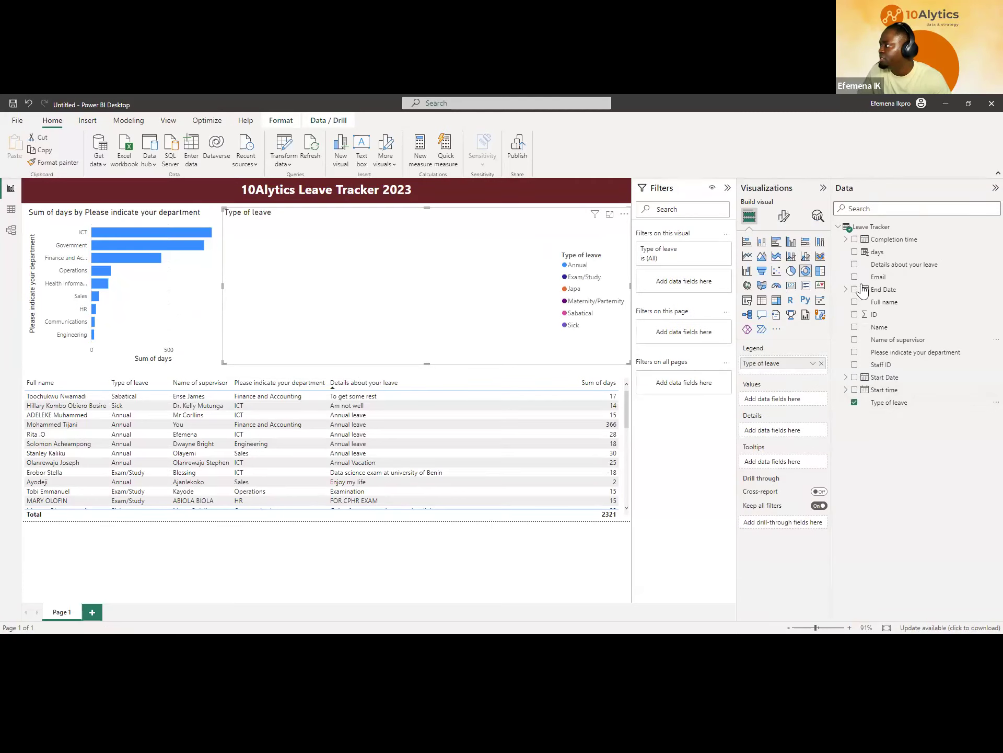
left_click_drag(757, 289, 586, 354)
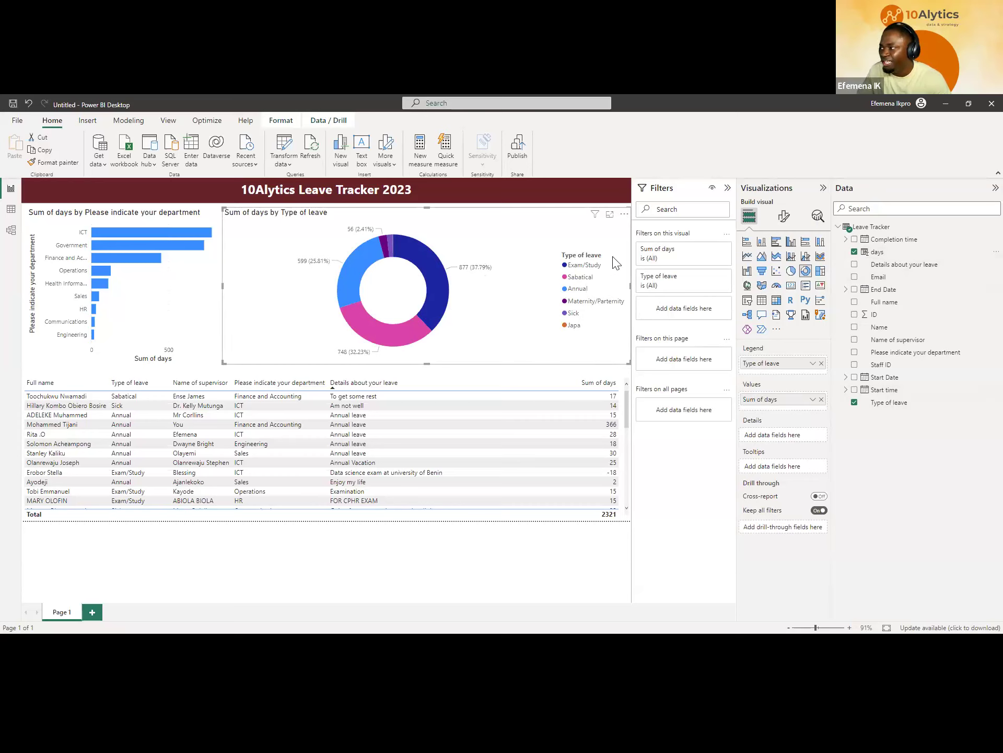
- Turn off the donut chart's legend, set its detail labels to Category, percent of total, and narrow it to about half its width
left_click(786, 222)
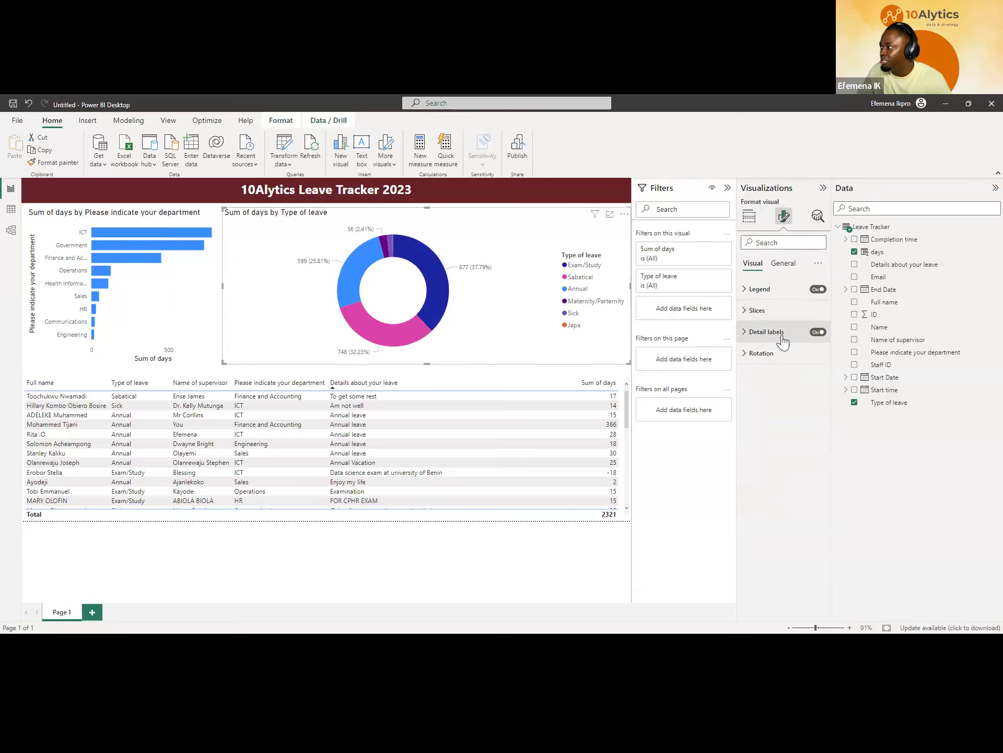
left_click(818, 290)
left_click(808, 331)
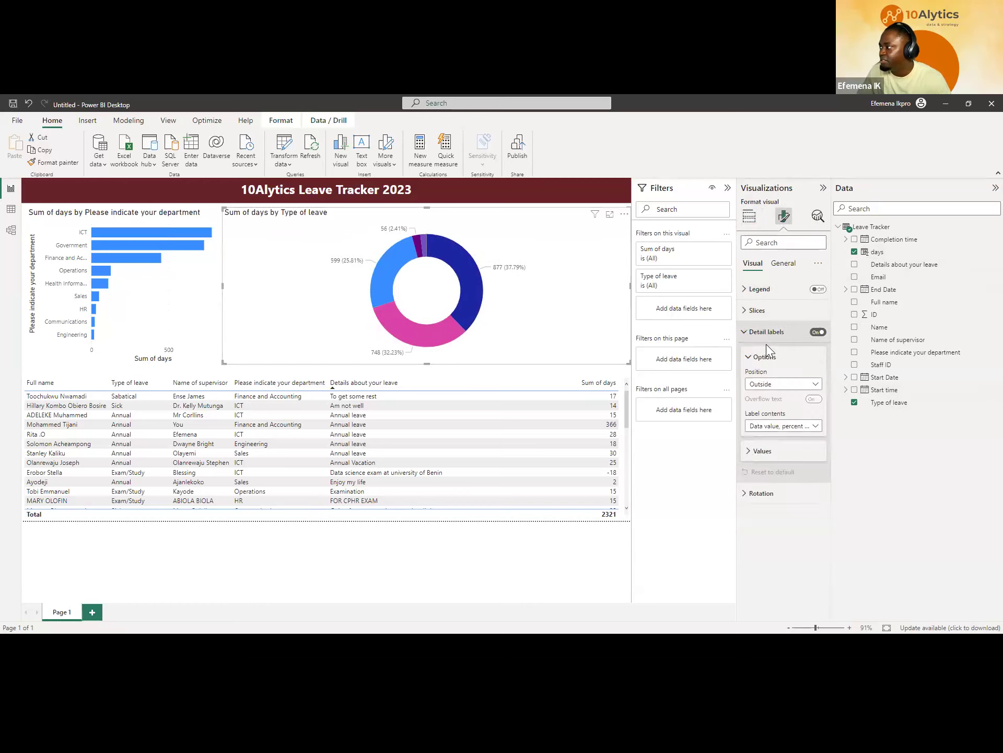
left_click(806, 426)
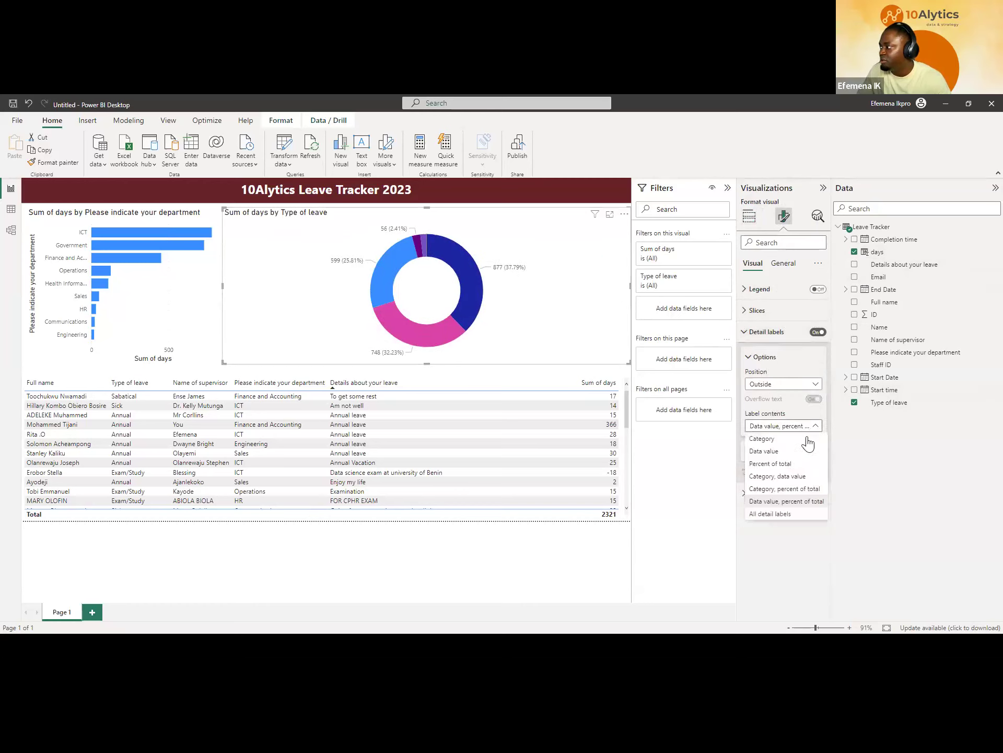
left_click(798, 490)
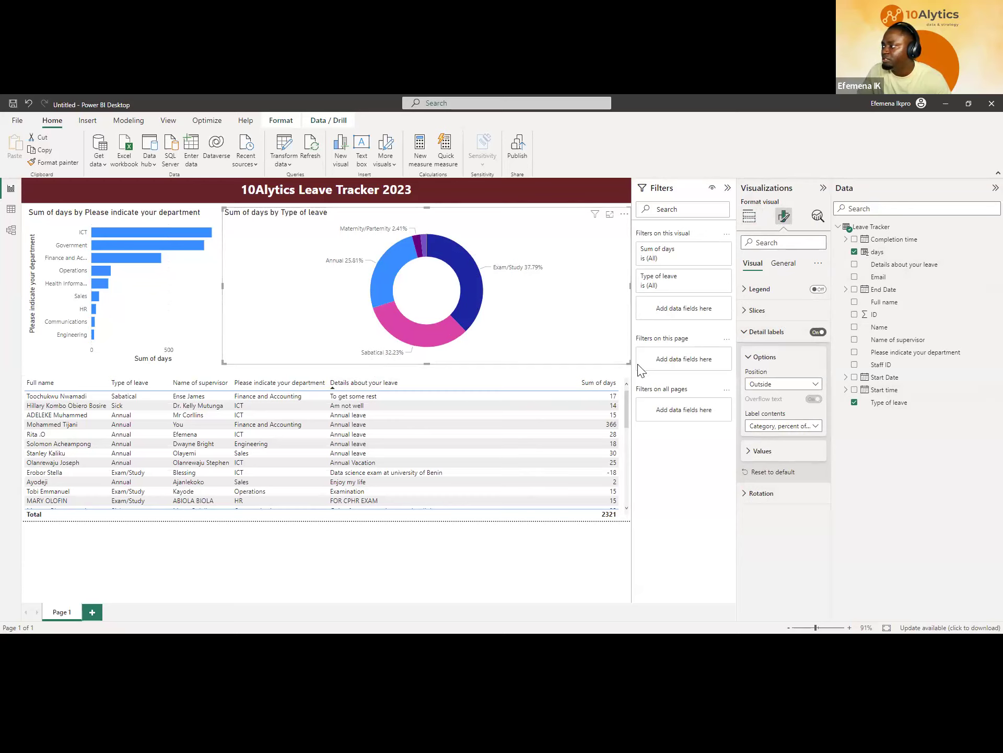
left_click_drag(629, 363, 408, 366)
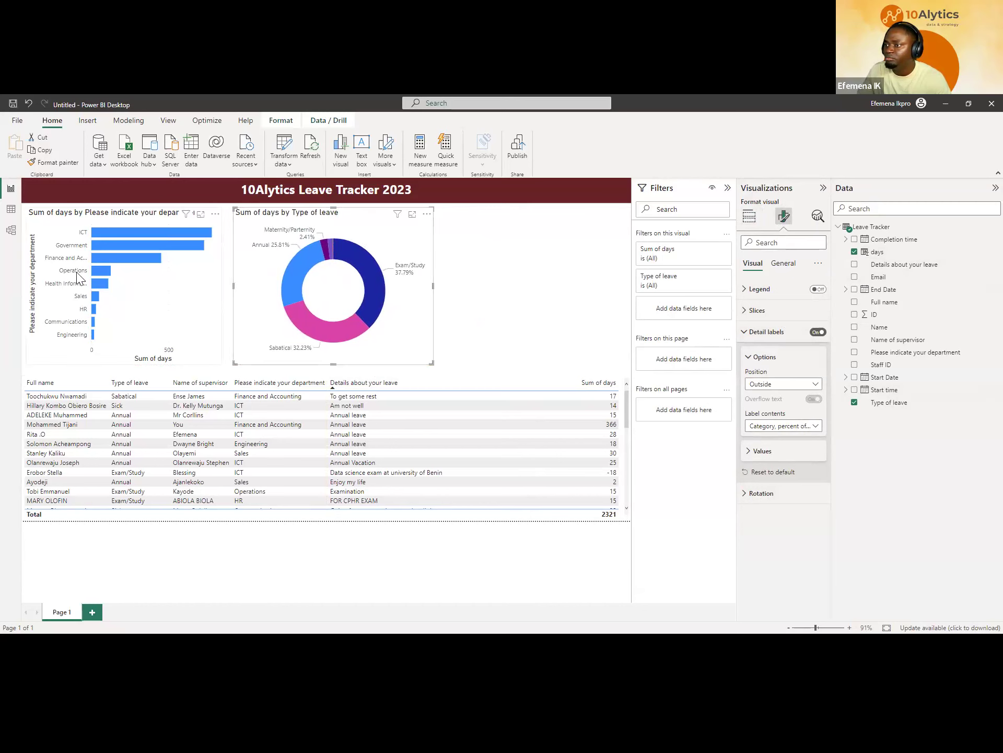
- Look over the Leave Tracker columns in the data table from ID onward and return to the report page with no visual selected
left_click(11, 209)
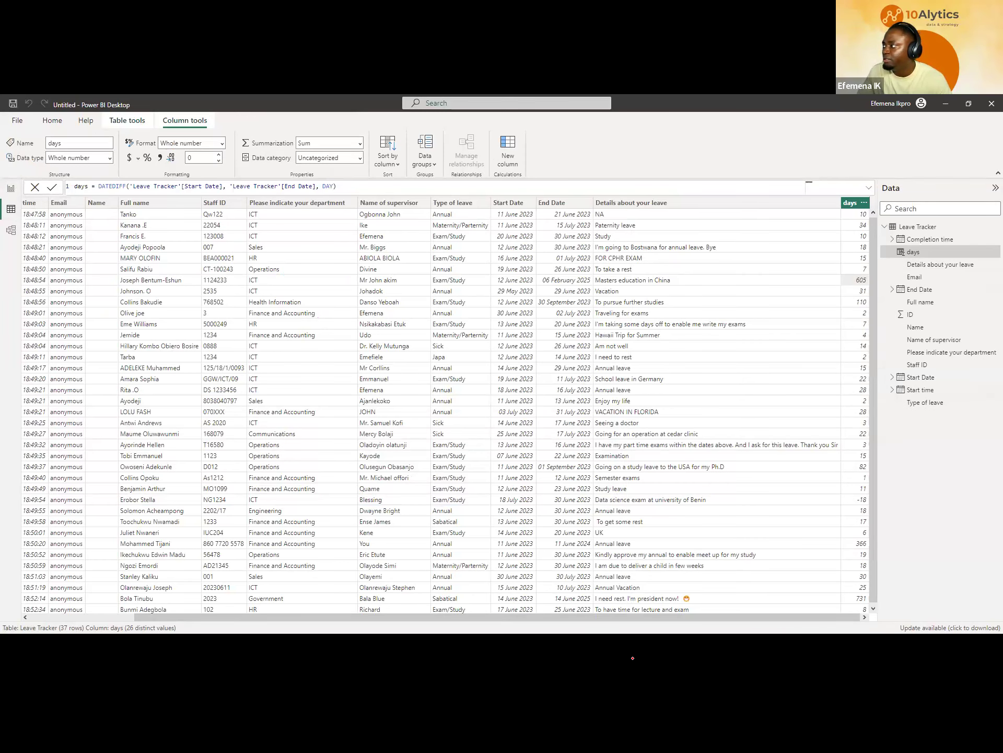
left_click_drag(574, 618, 390, 623)
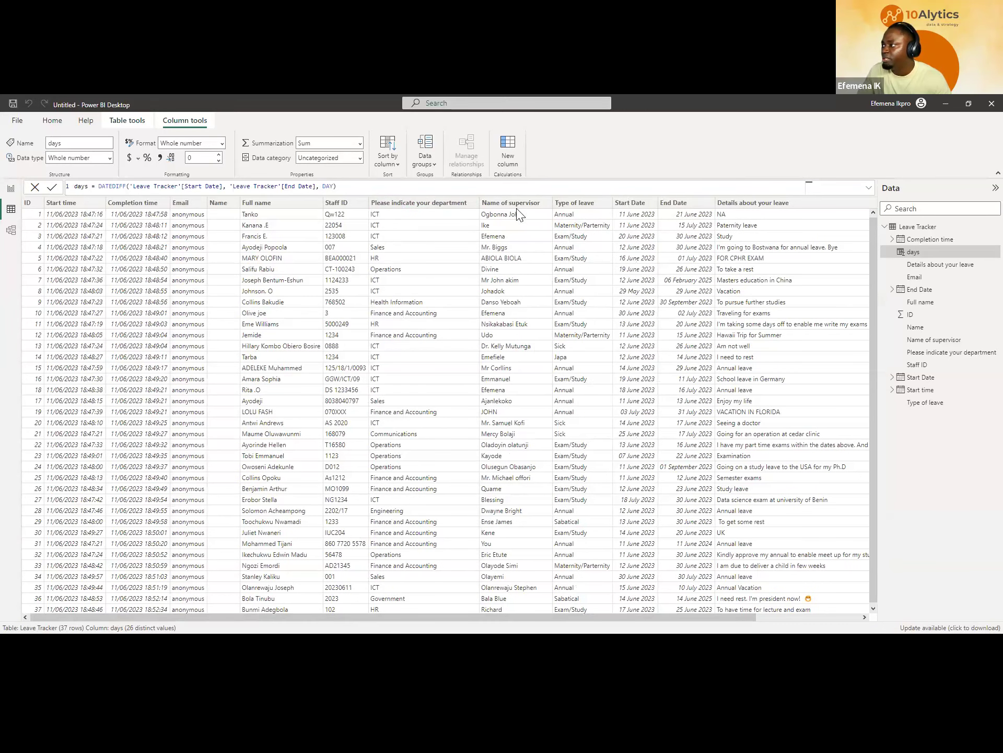
left_click(11, 188)
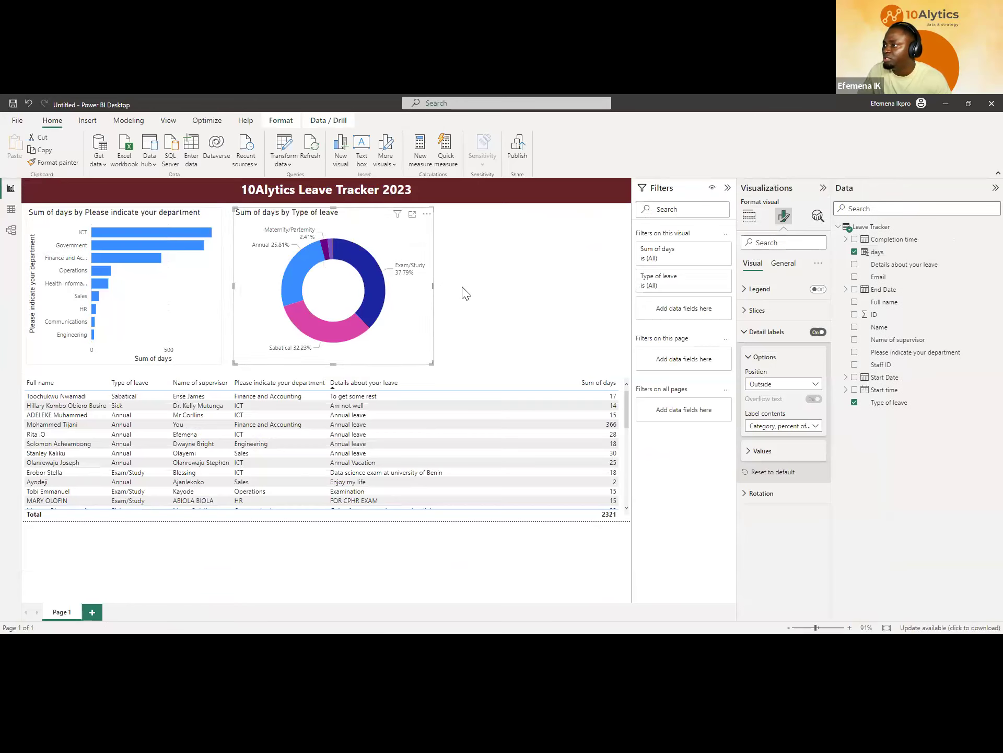
left_click(520, 305)
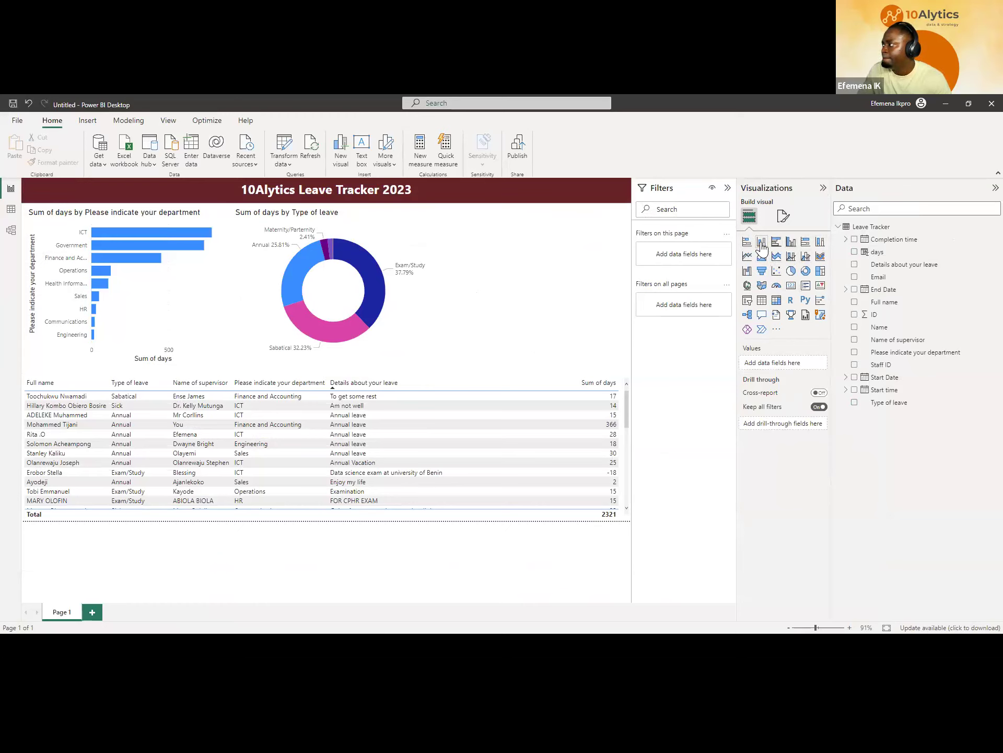
- Add a clustered column chart beside the donut chart showing sum of days by name of supervisor
left_click(791, 241)
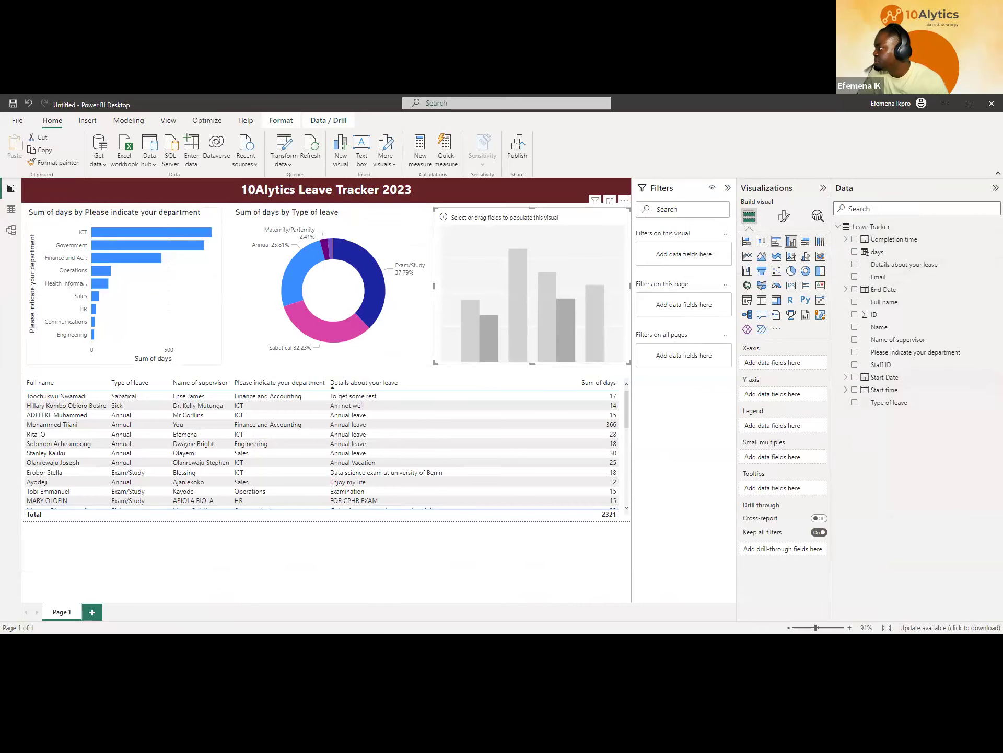
left_click(11, 210)
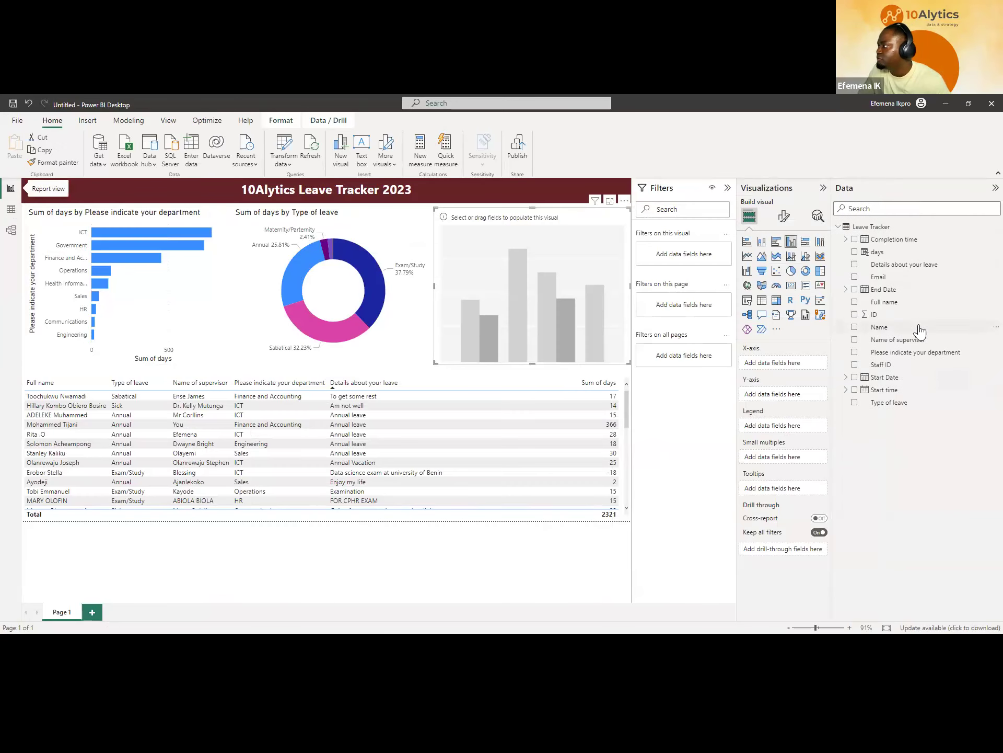
left_click(854, 251)
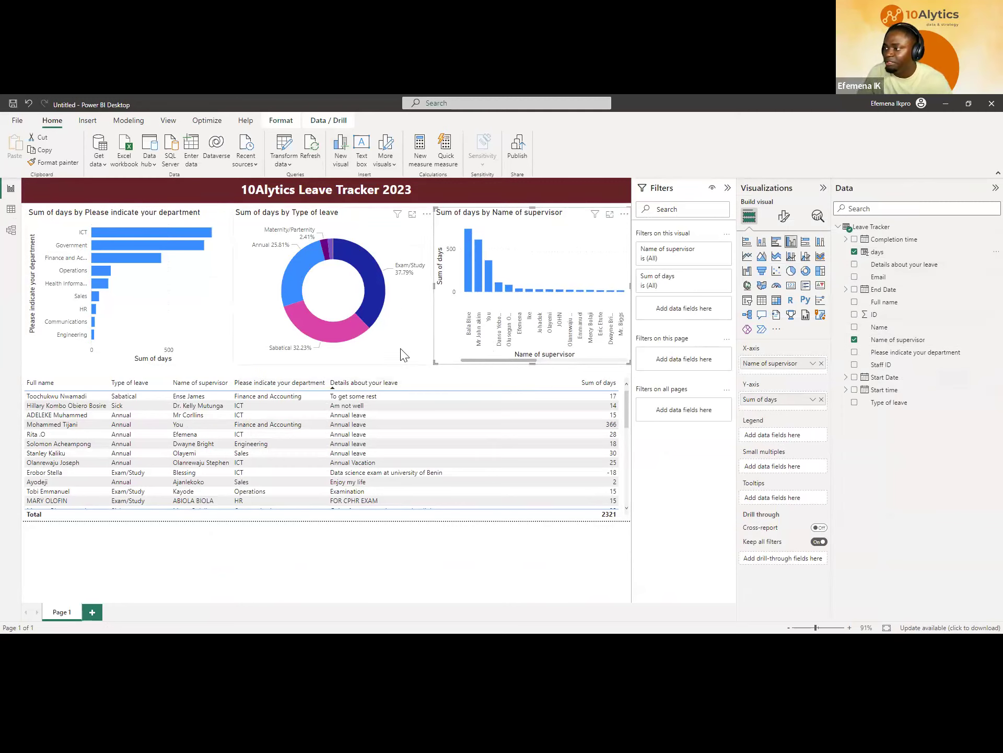
- Cross-filter the report by the Exam/Study slice and the second supervisor's column to examine the matching leave record, and clear the selection
left_click(373, 267)
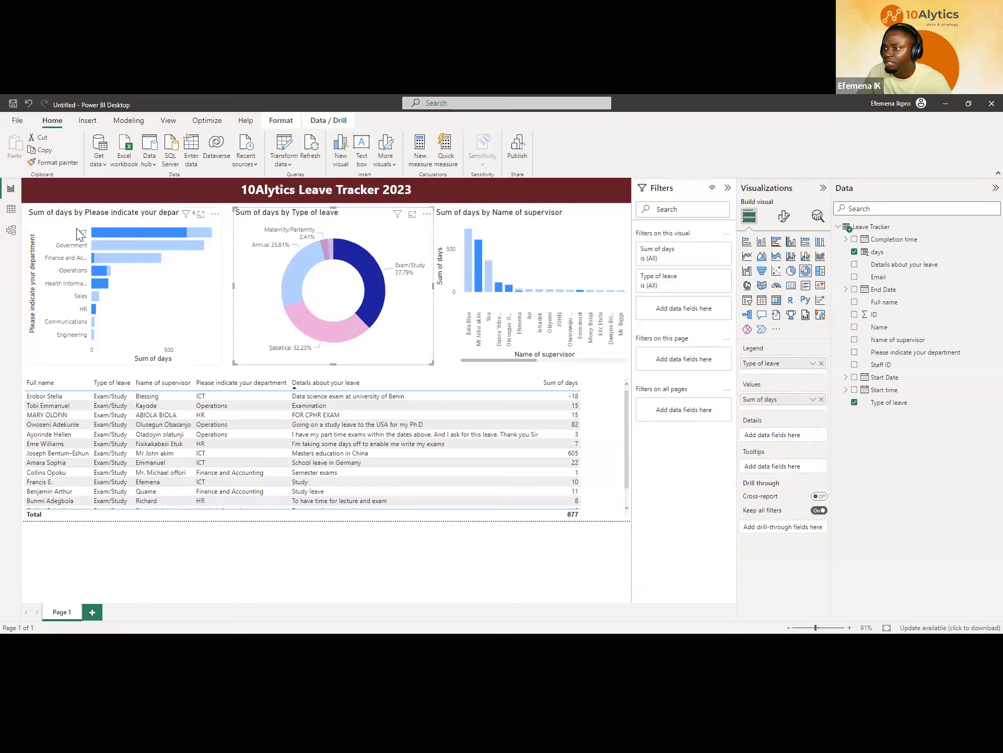
mouse_move(172, 236)
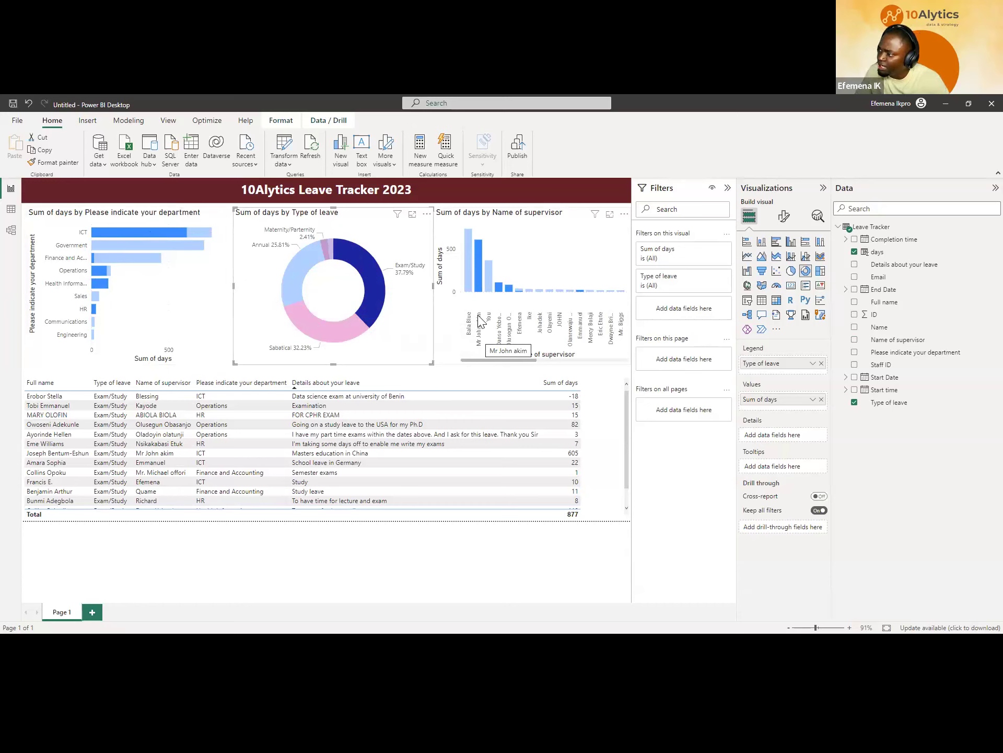
mouse_move(481, 250)
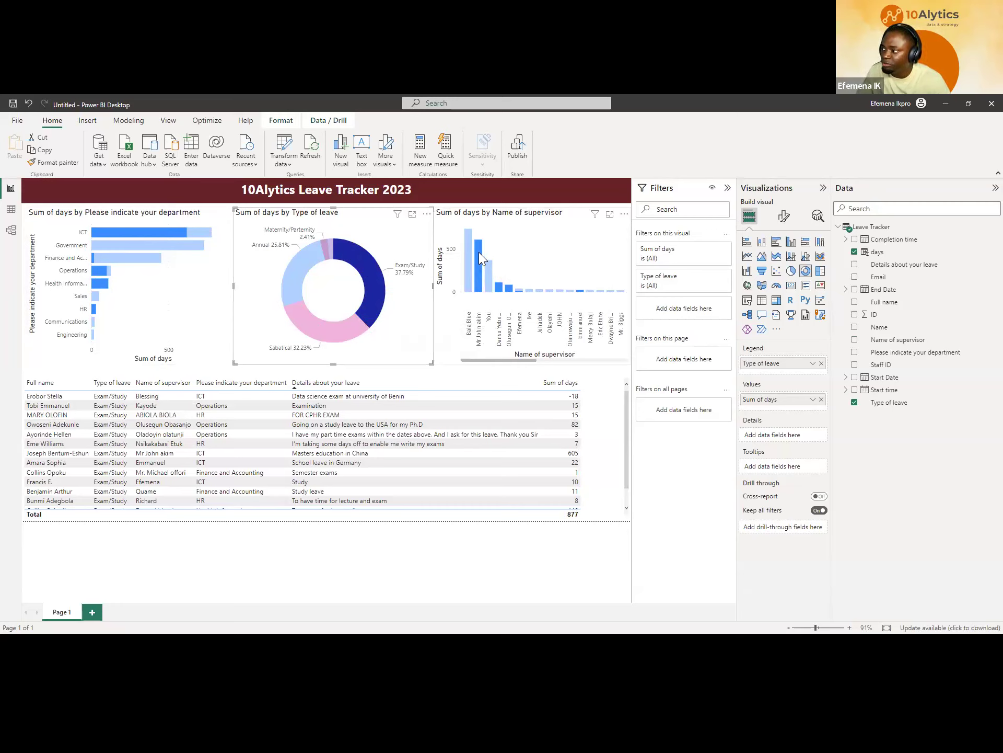
left_click(482, 259)
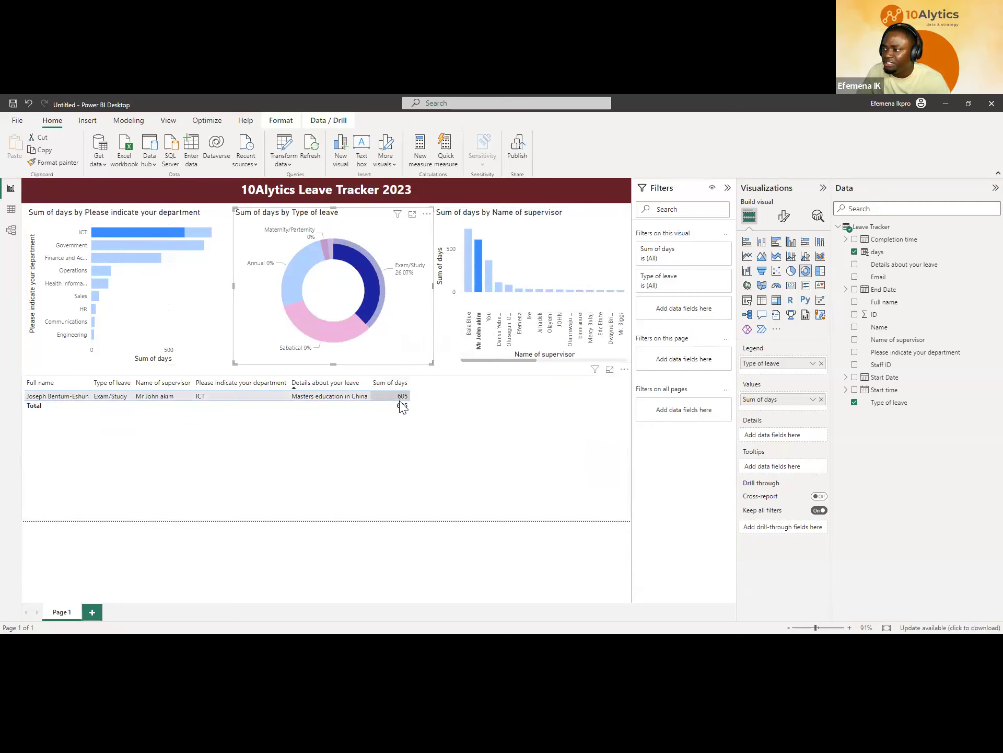
left_click(480, 285)
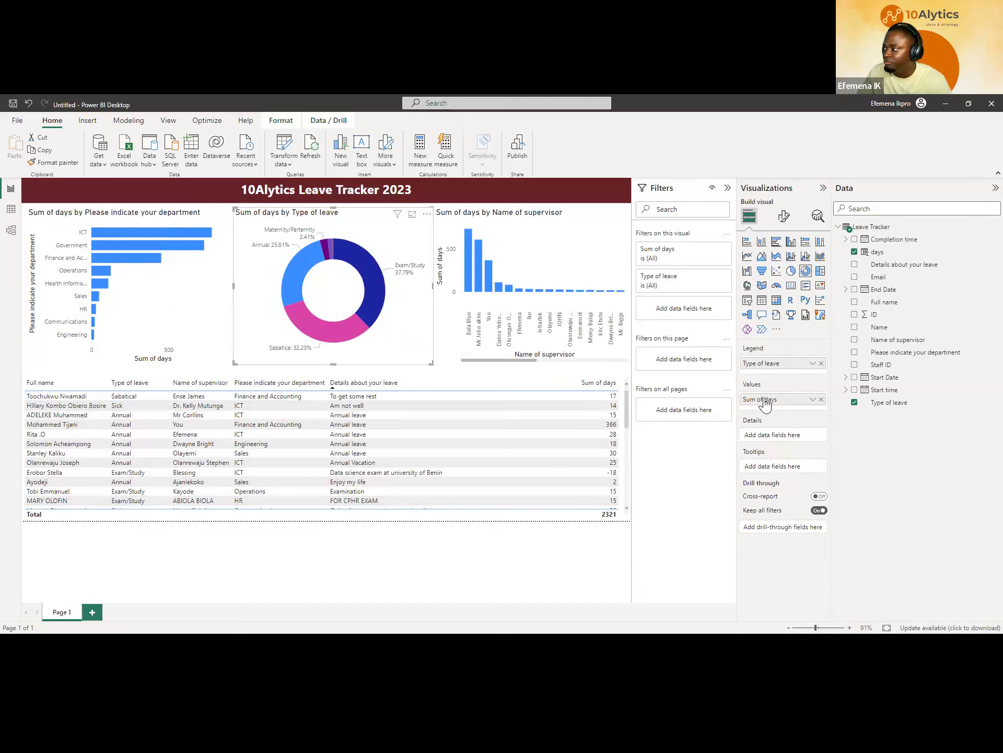
- Open background color conditional formatting for the leave table's Sum of days column and set the format style to Rules
left_click(552, 382)
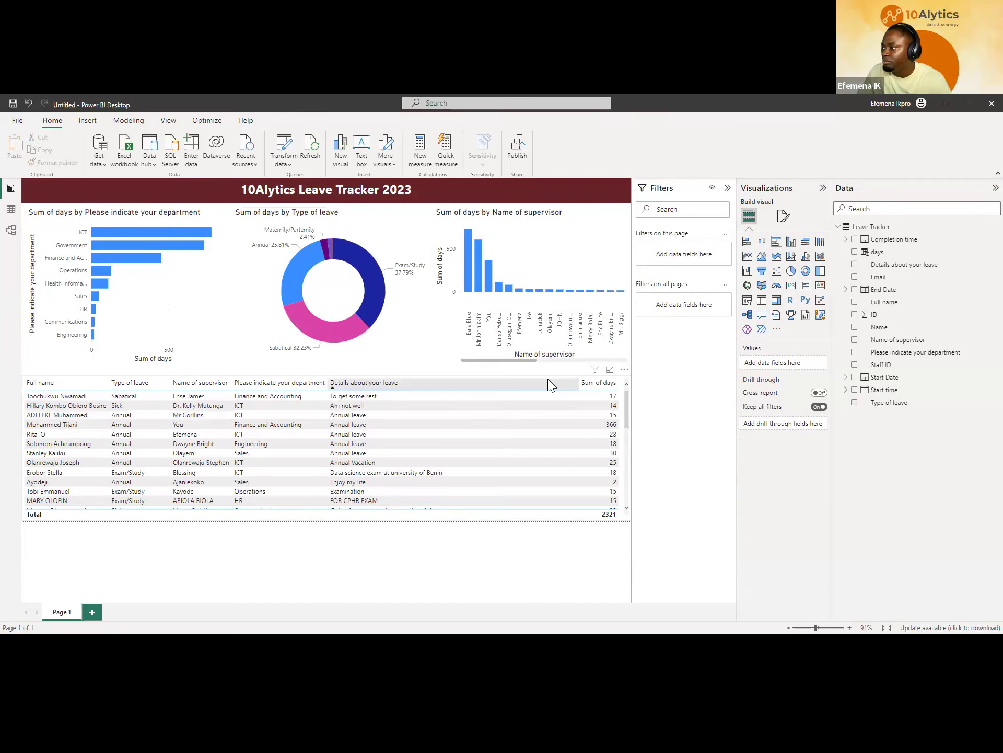
left_click(552, 382)
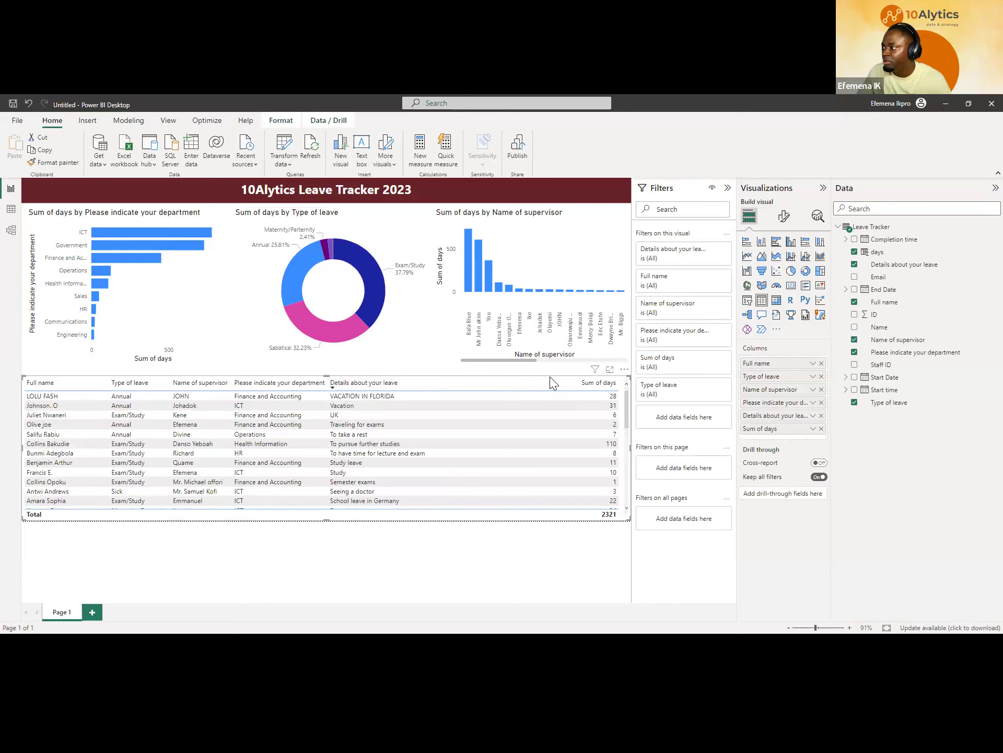
left_click(814, 429)
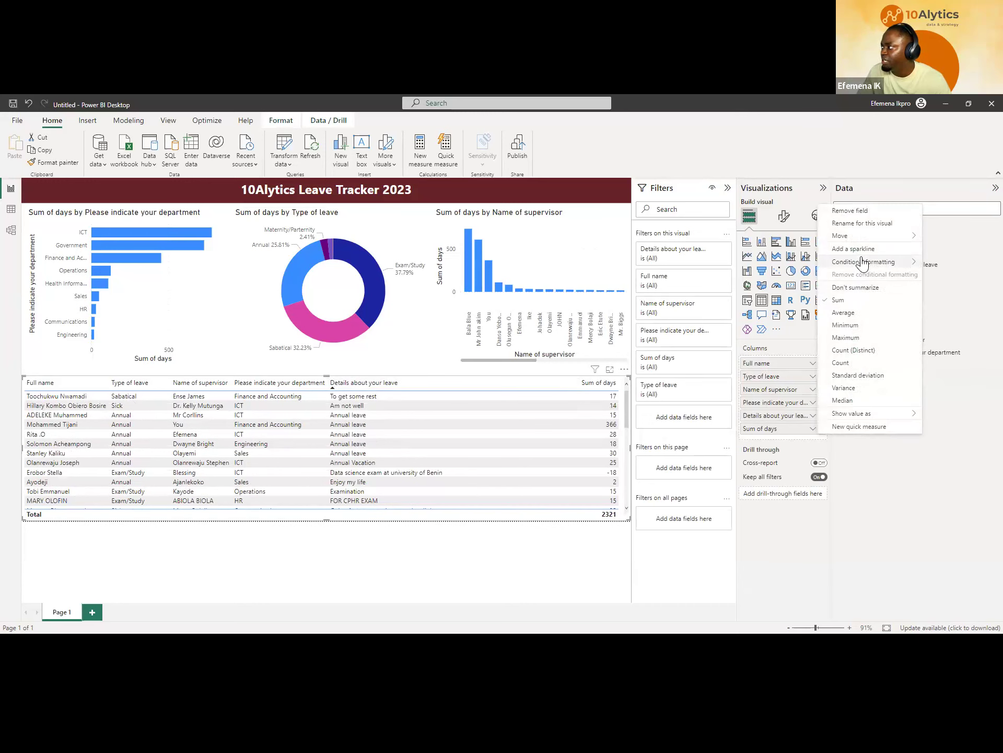
mouse_move(860, 262)
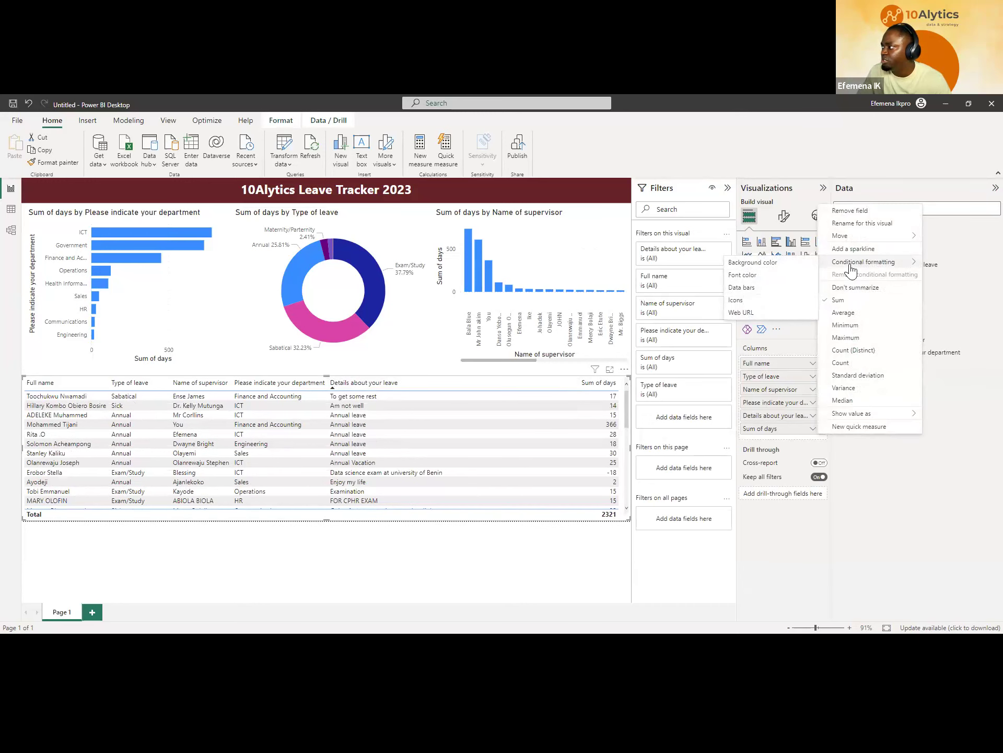
left_click(771, 263)
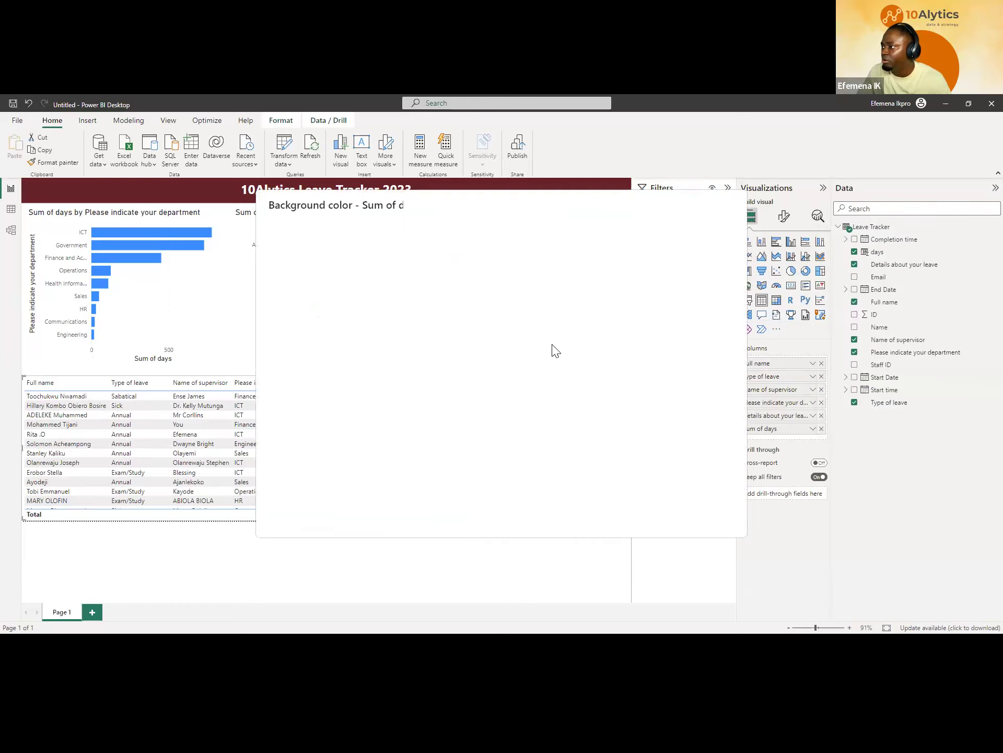
left_click(324, 247)
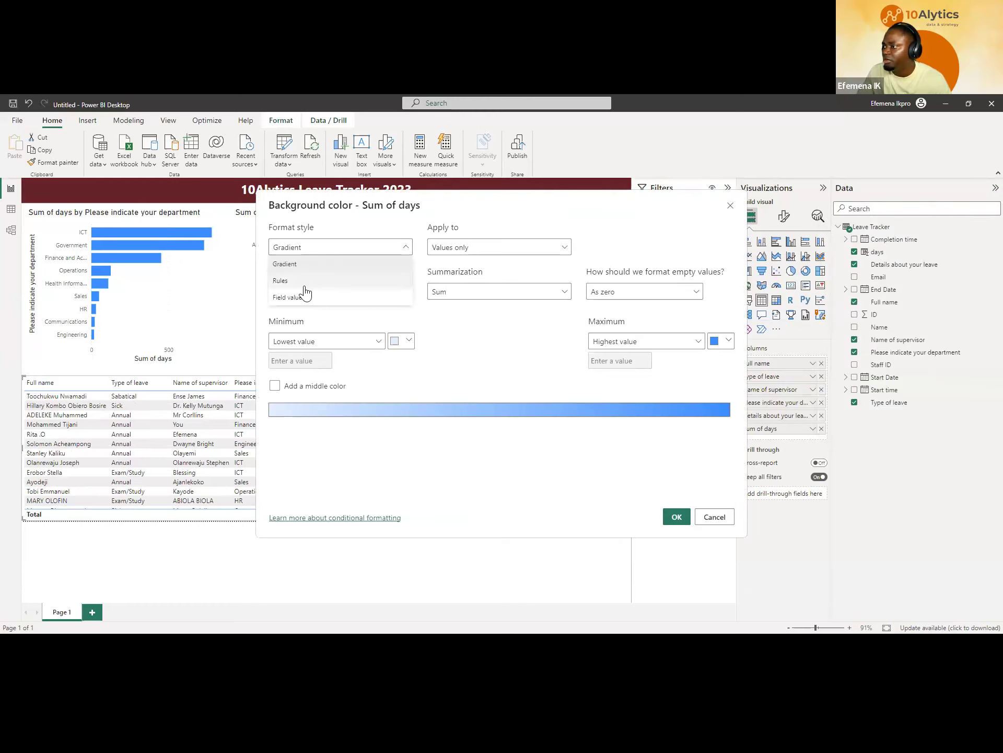
left_click(304, 281)
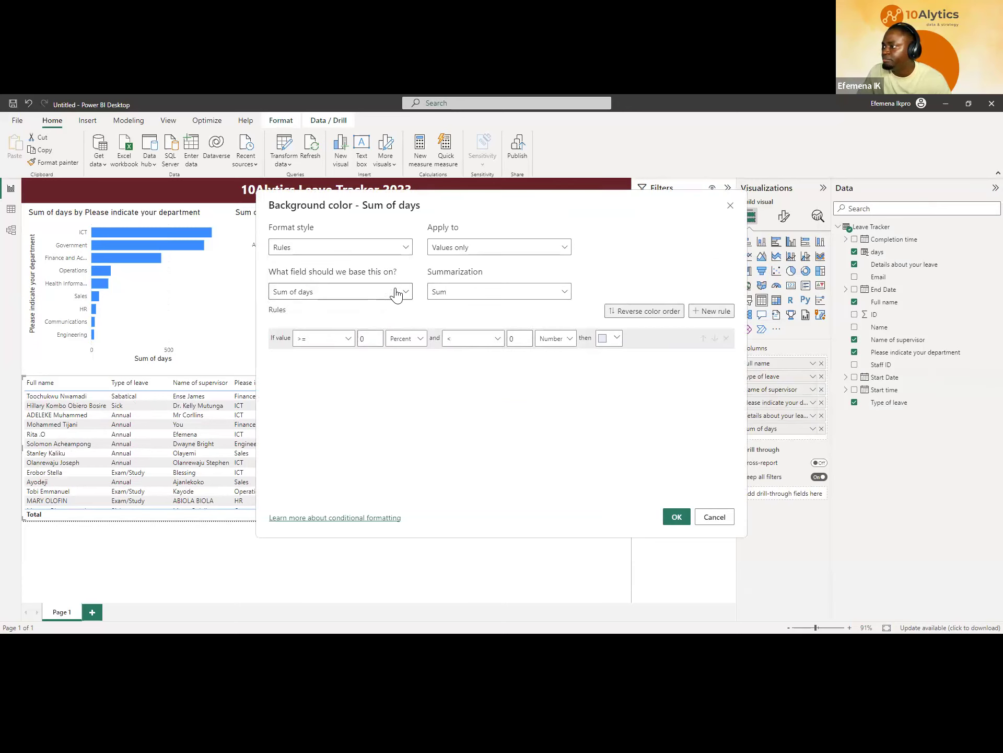
- Set the first rule's lower limit to 21 and its upper limit to Max
left_click(375, 341)
key("BackSpace")
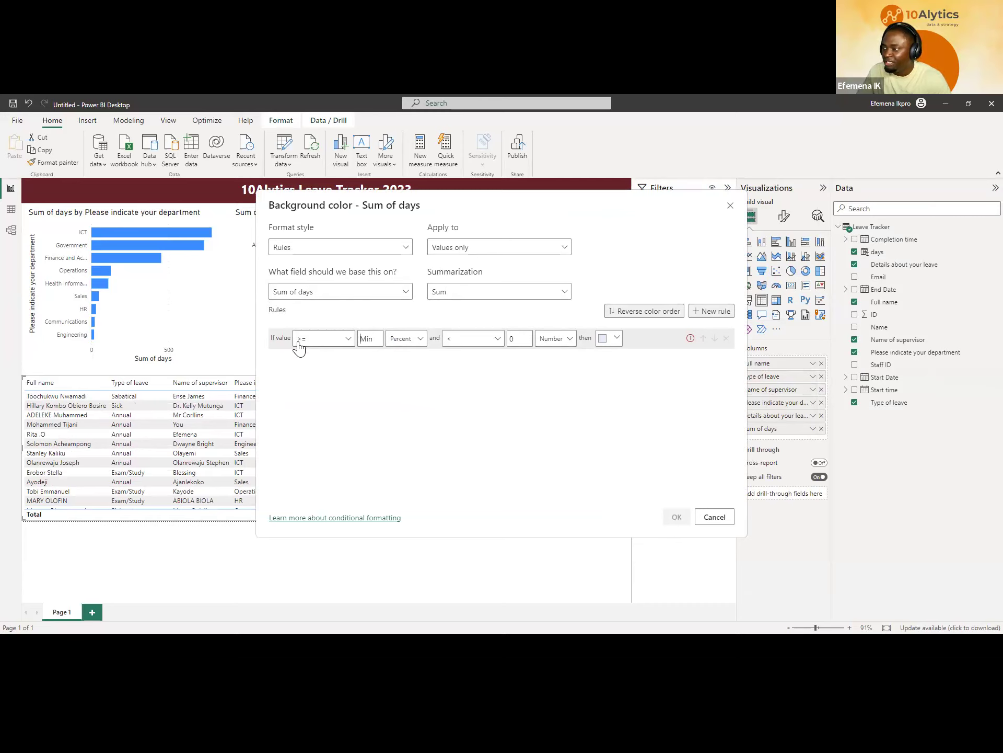
left_click(375, 342)
type("21")
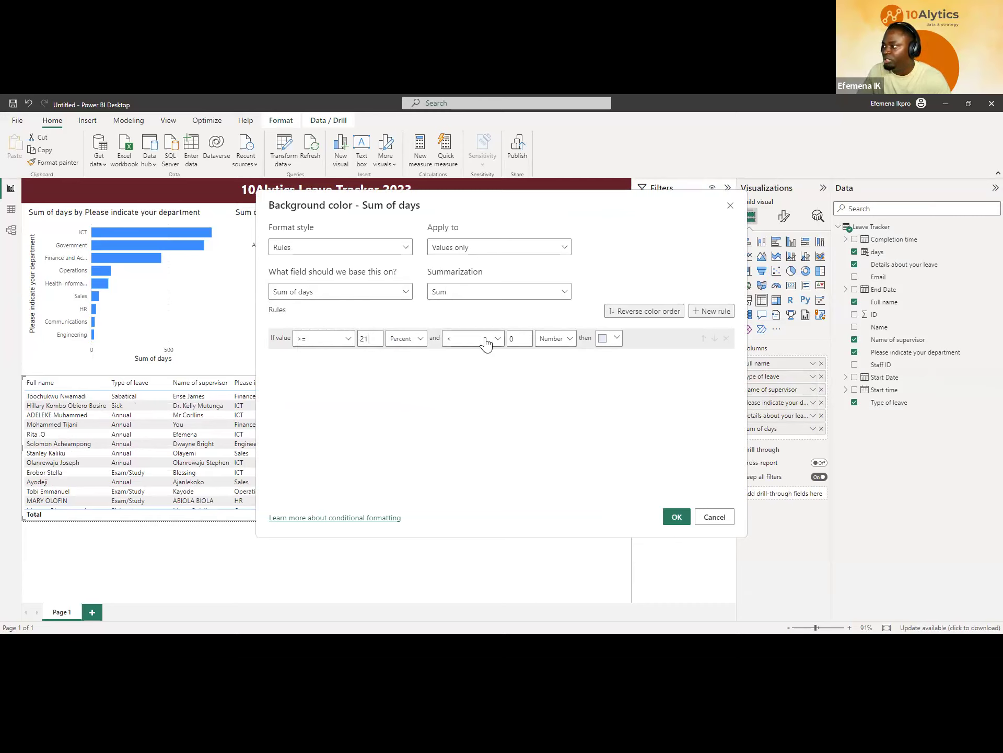
left_click(525, 342)
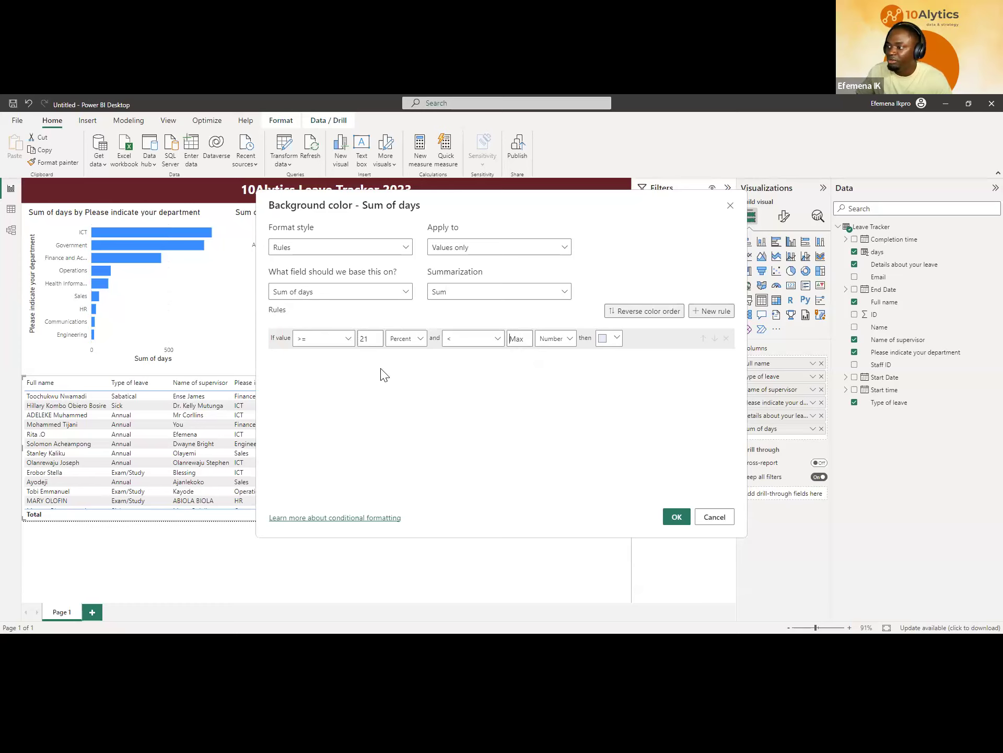
- Make the first rule cover values from Min to less than 21
double_click(371, 340)
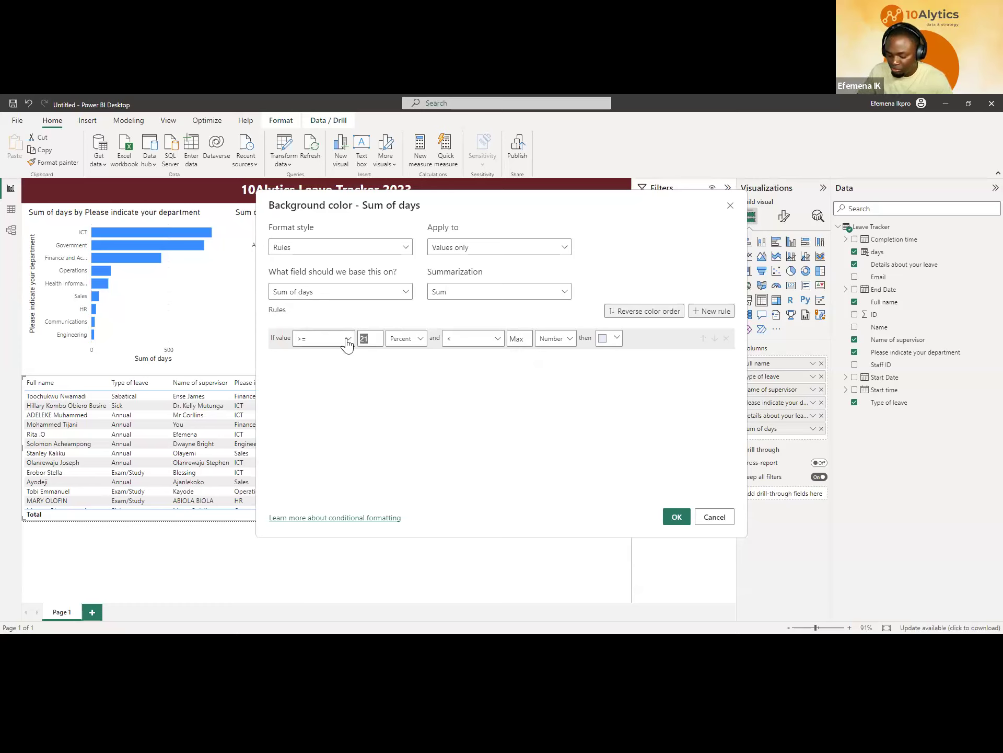
key("BackSpace")
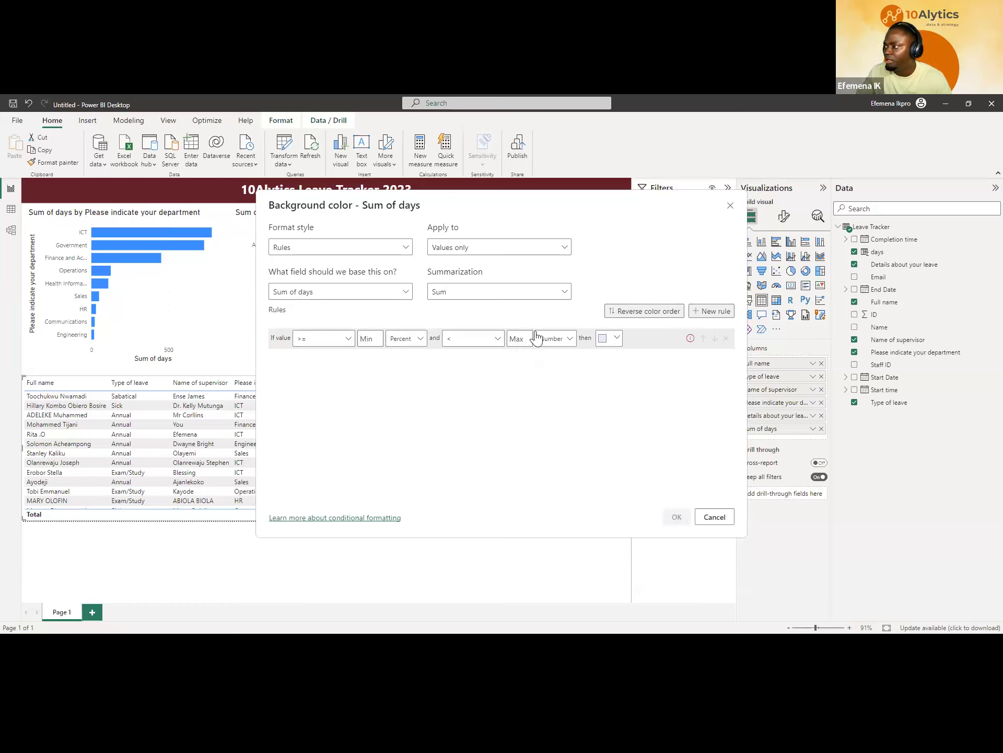
left_click(551, 340)
left_click(519, 341)
type("21")
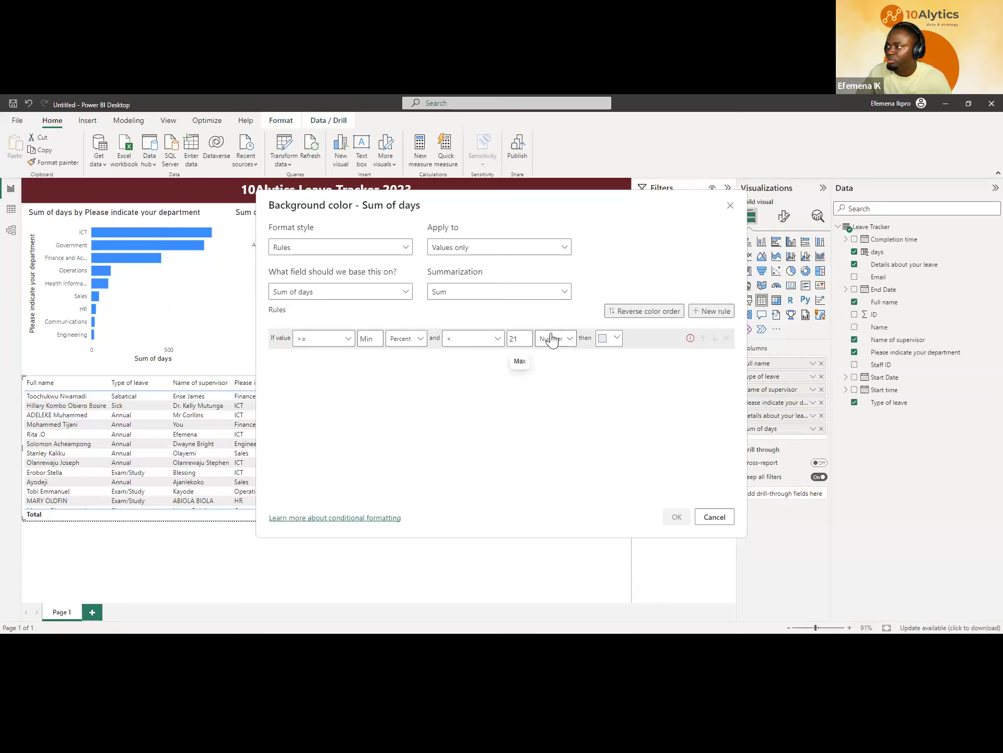
- Set the first rule's background color to a custom bright green
left_click(615, 341)
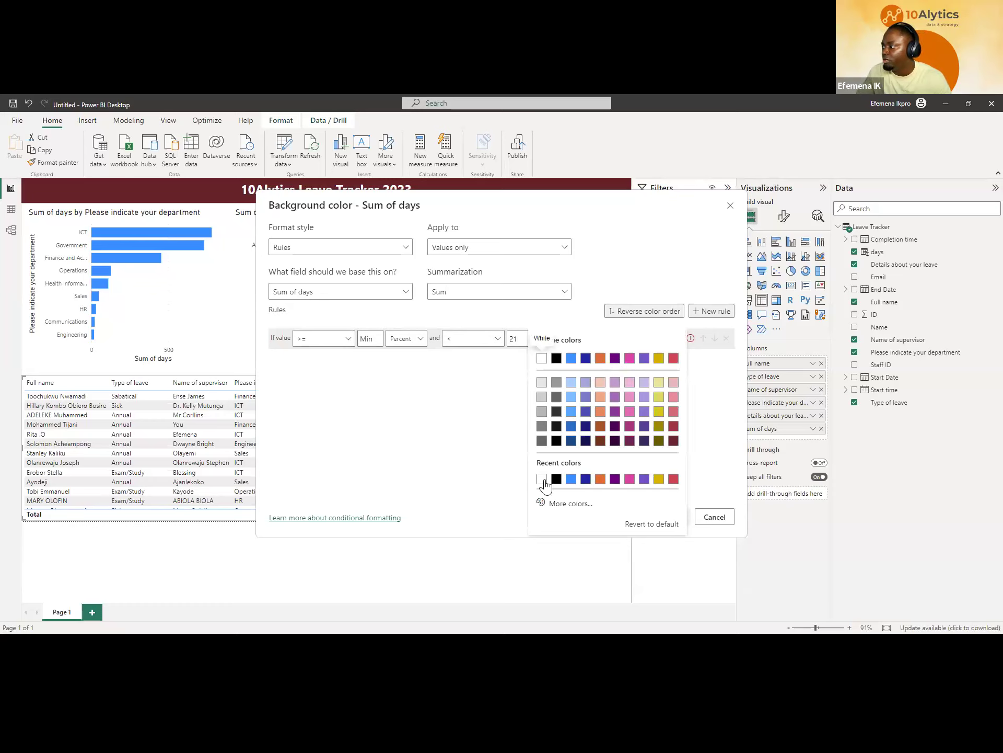
left_click(569, 503)
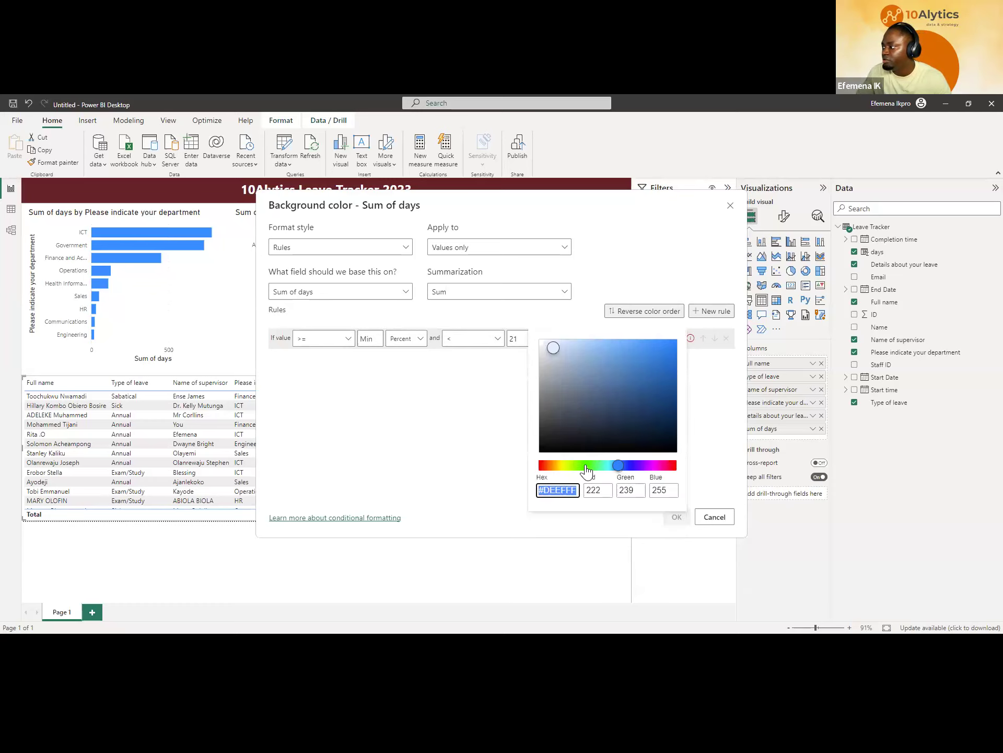
left_click(584, 465)
left_click_drag(648, 354, 687, 358)
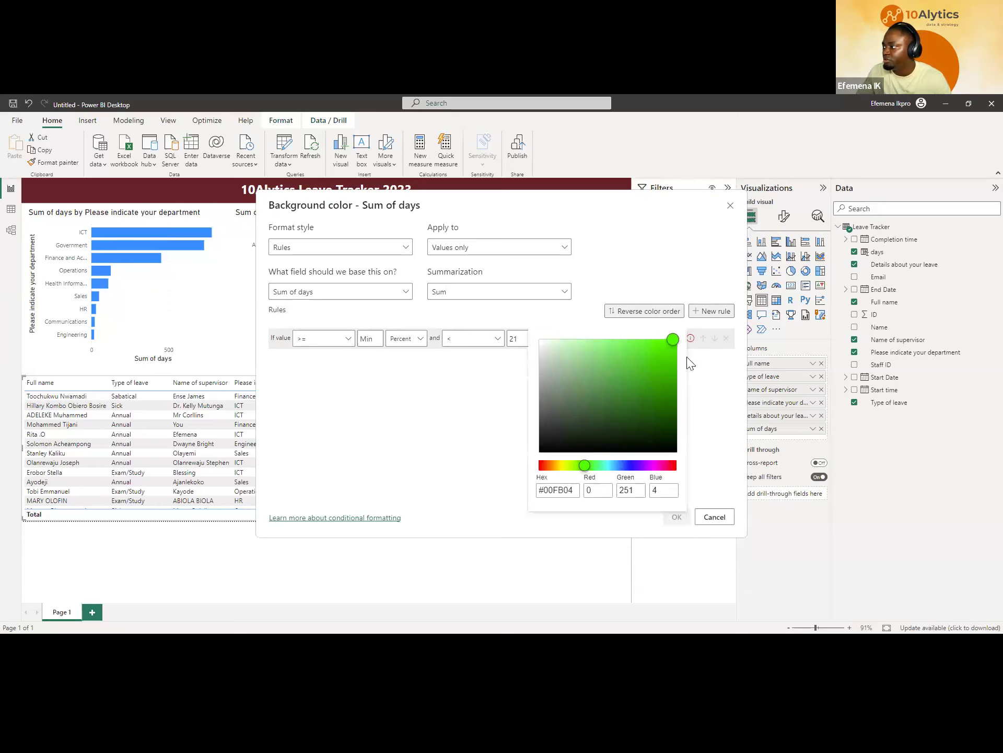
left_click(706, 449)
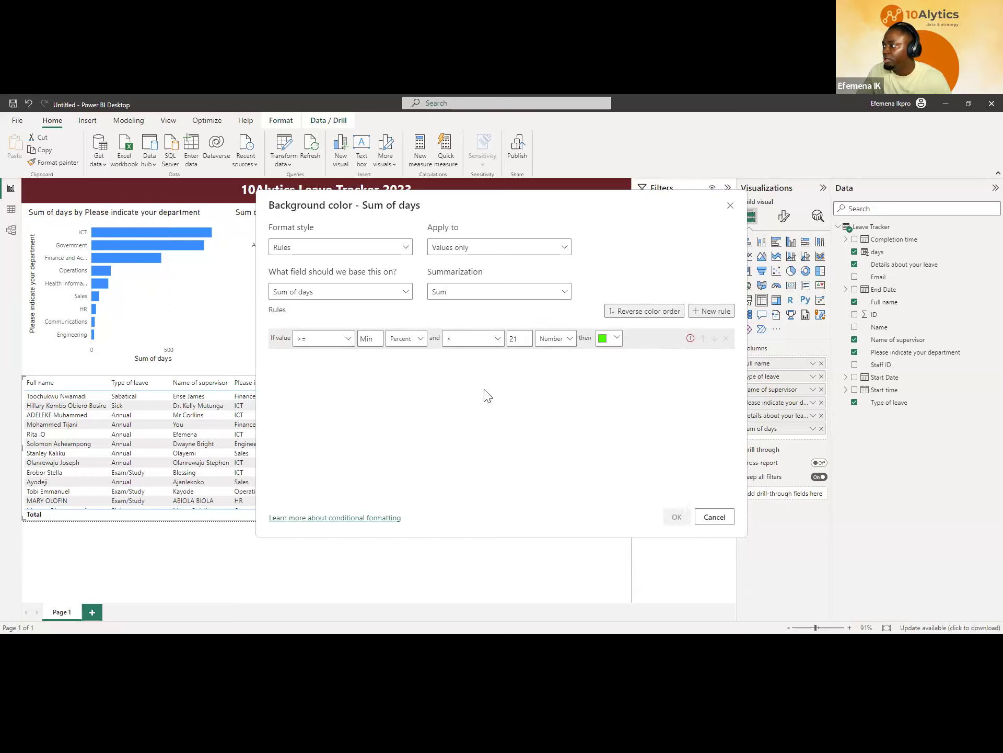
- Add a second rule covering values greater than or equal to 21 and less than Max
left_click(709, 313)
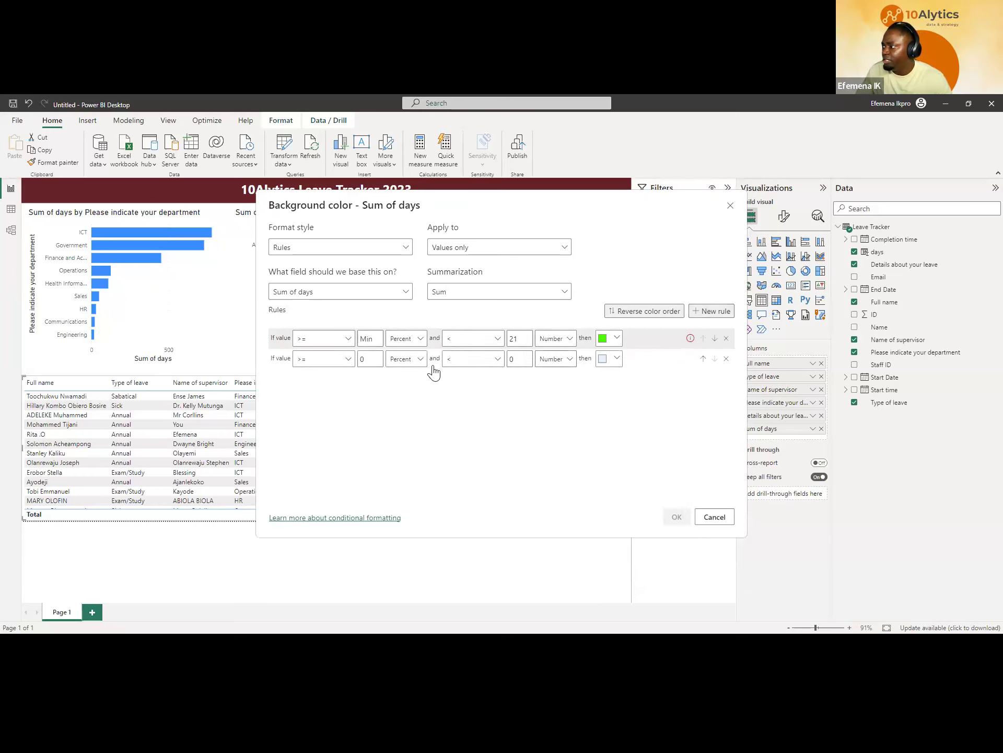
left_click(336, 363)
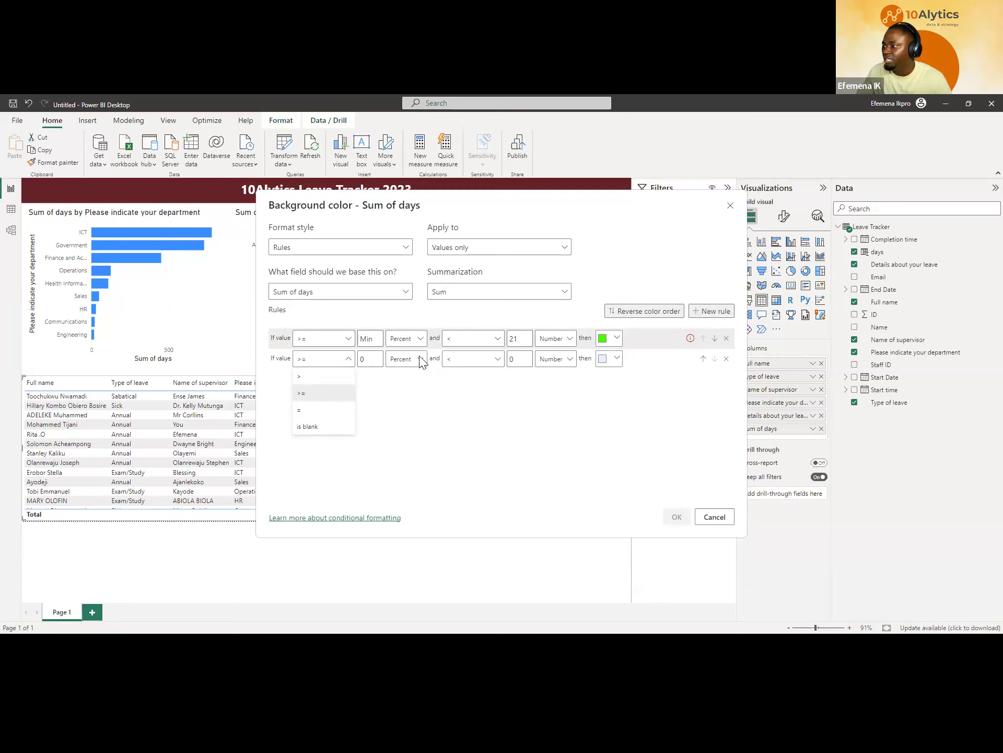
double_click(374, 358)
type("21")
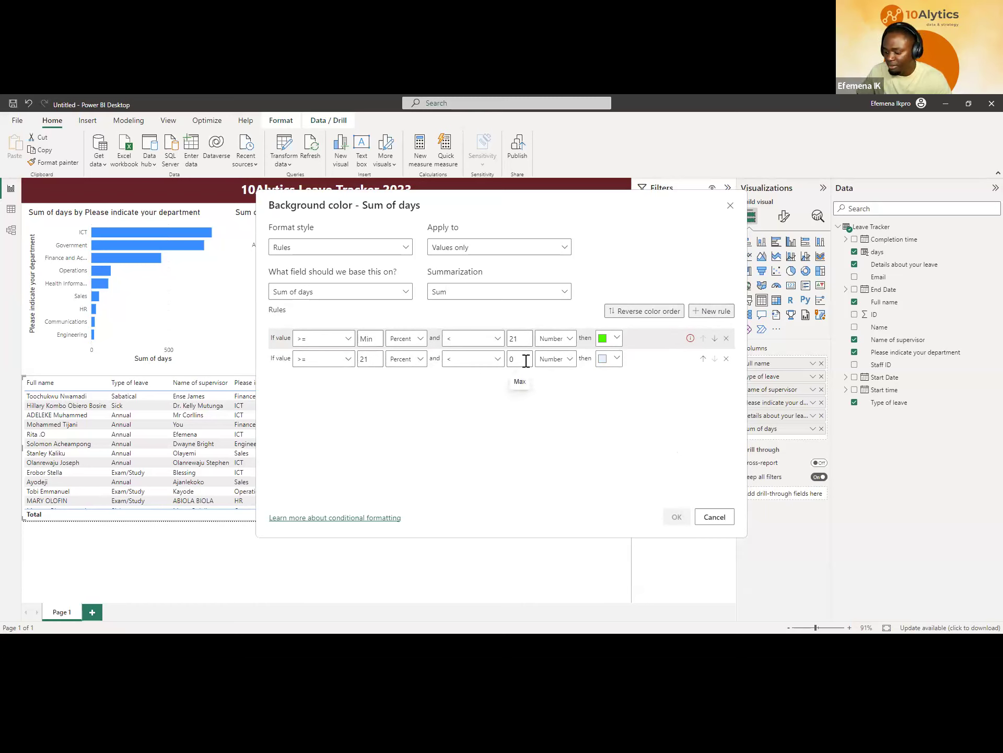
- Set the second rule's background color to a custom bright red
left_click(605, 359)
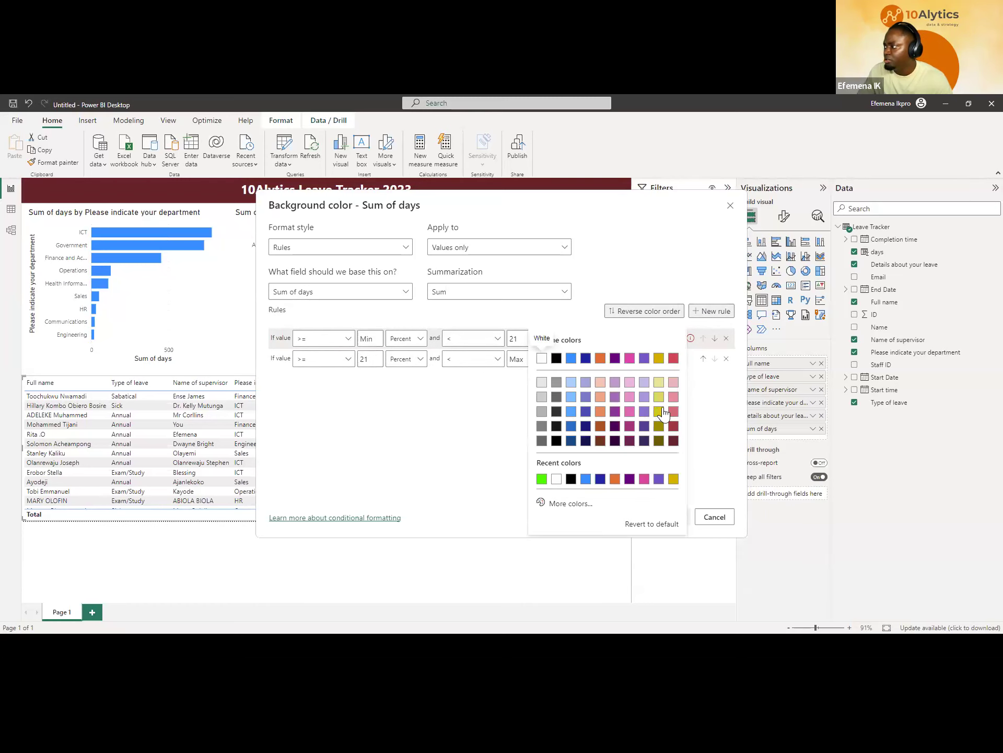
left_click(569, 503)
left_click(537, 465)
left_click(673, 339)
left_click(713, 487)
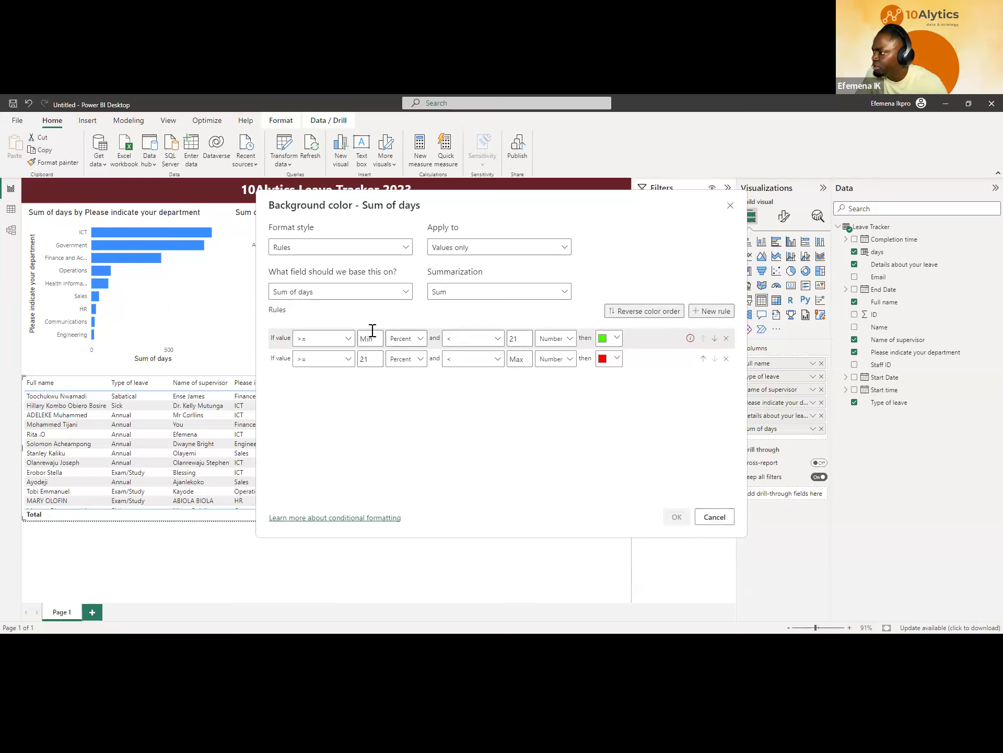
- Change the lower limits of both rules from Percent to Number and apply the background color formatting to the table
left_click(347, 341)
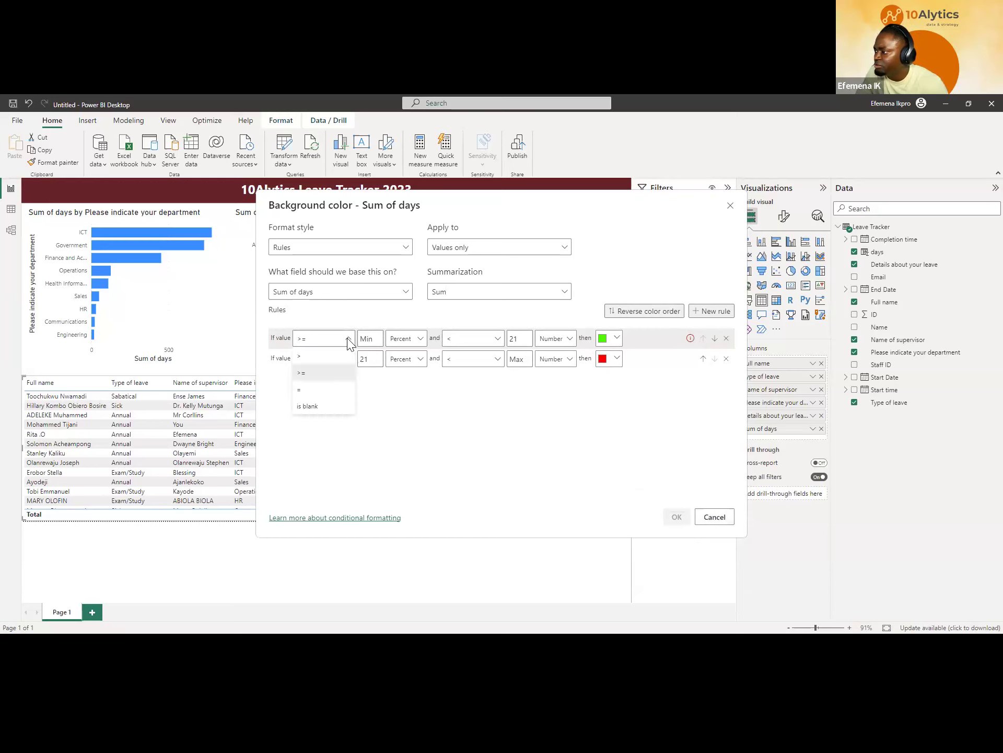
left_click(418, 339)
left_click(405, 356)
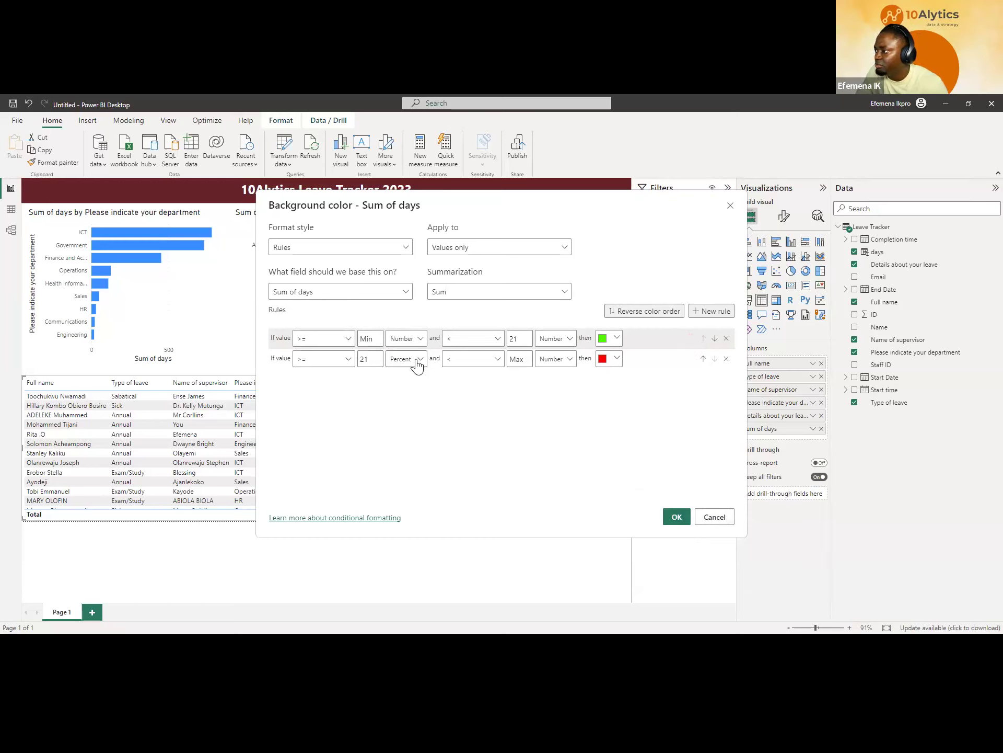
left_click(418, 359)
left_click(411, 377)
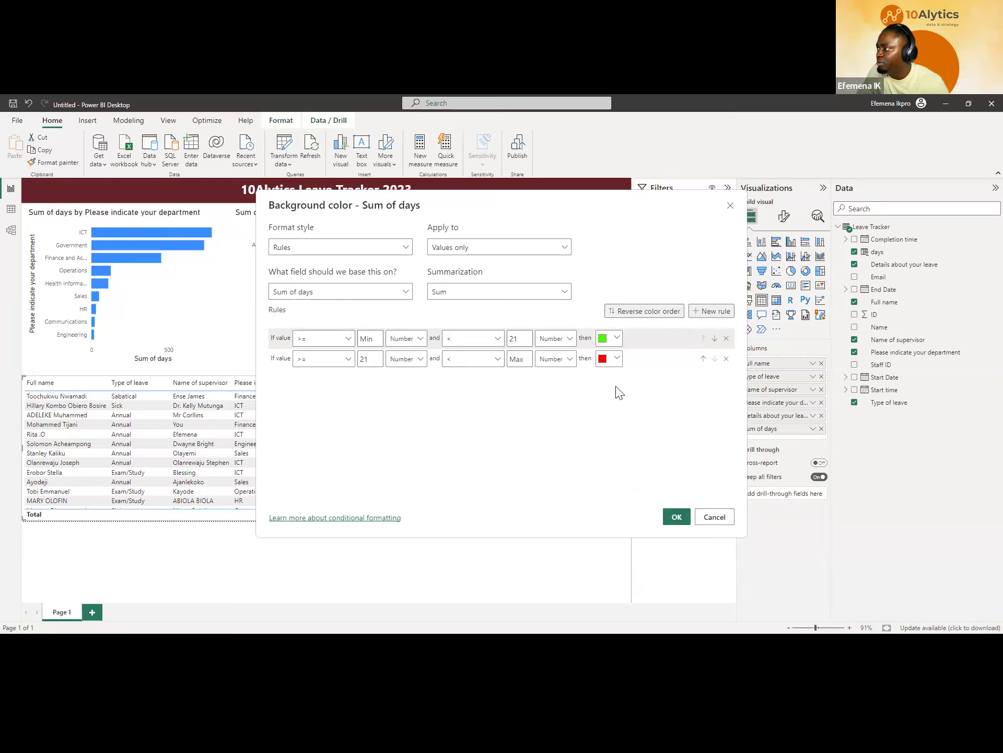
left_click(677, 517)
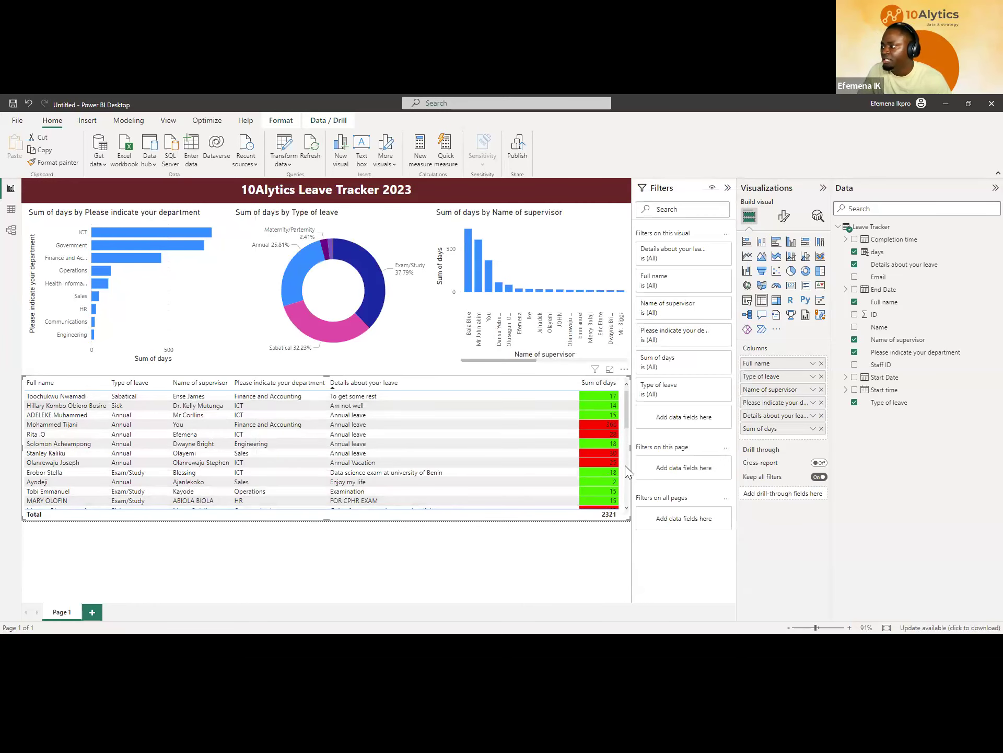
scroll(617, 409, "down", 6)
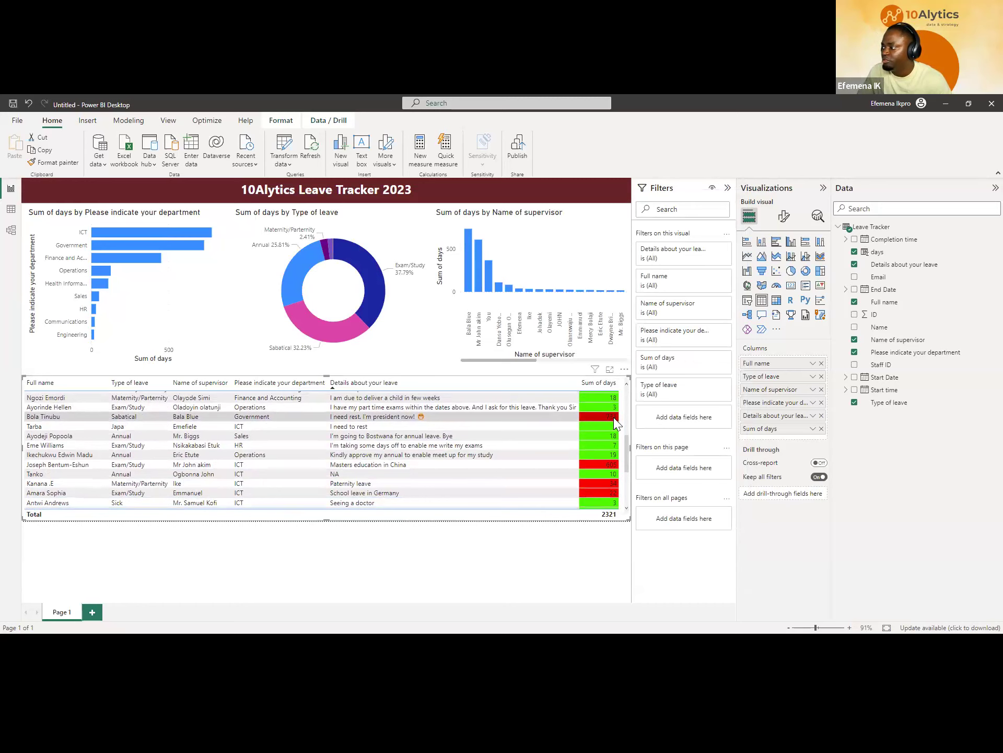
- Review the red and green day-count formatting throughout the leave table's rows
scroll(615, 434, "down", 1)
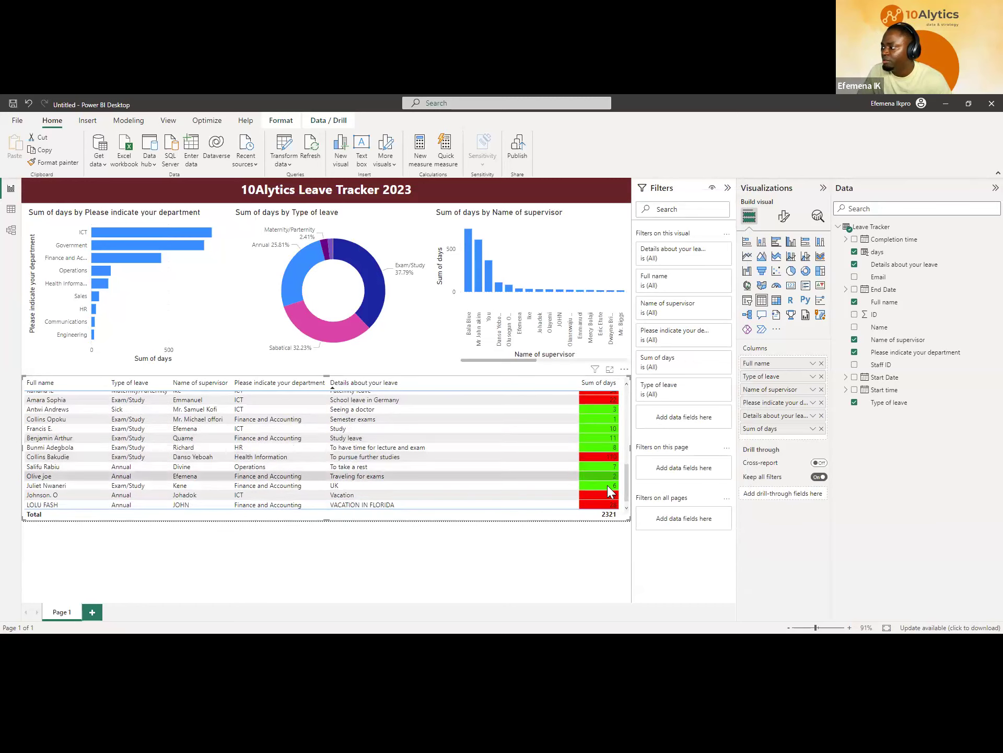
scroll(609, 501, "up", 5)
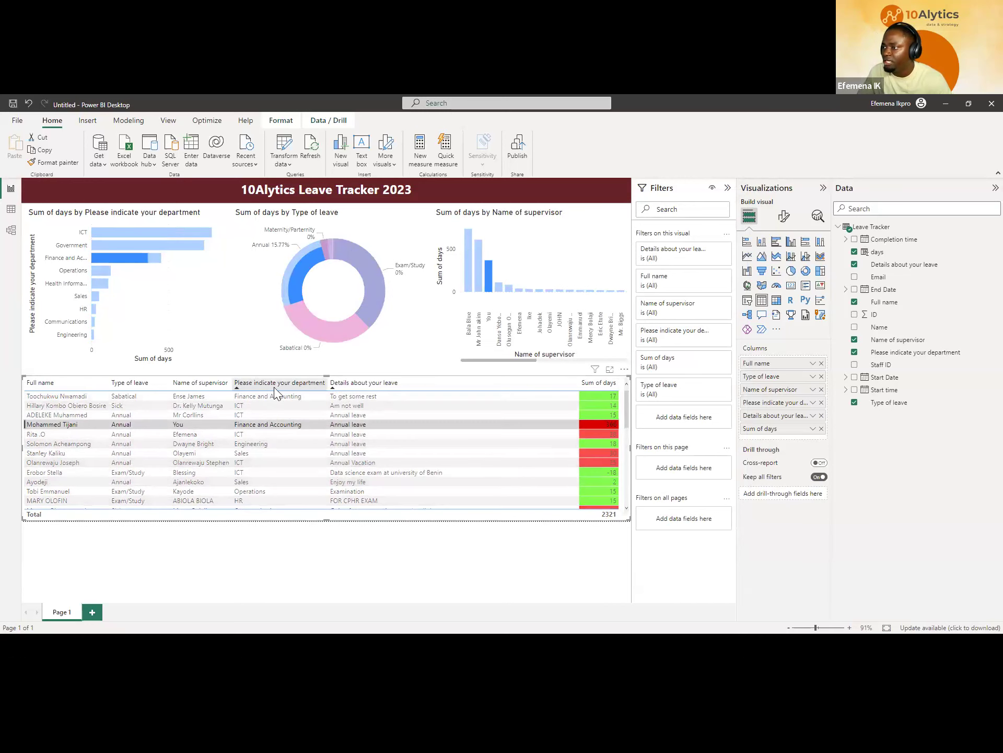
left_click(606, 425)
scroll(605, 435, "down", 5)
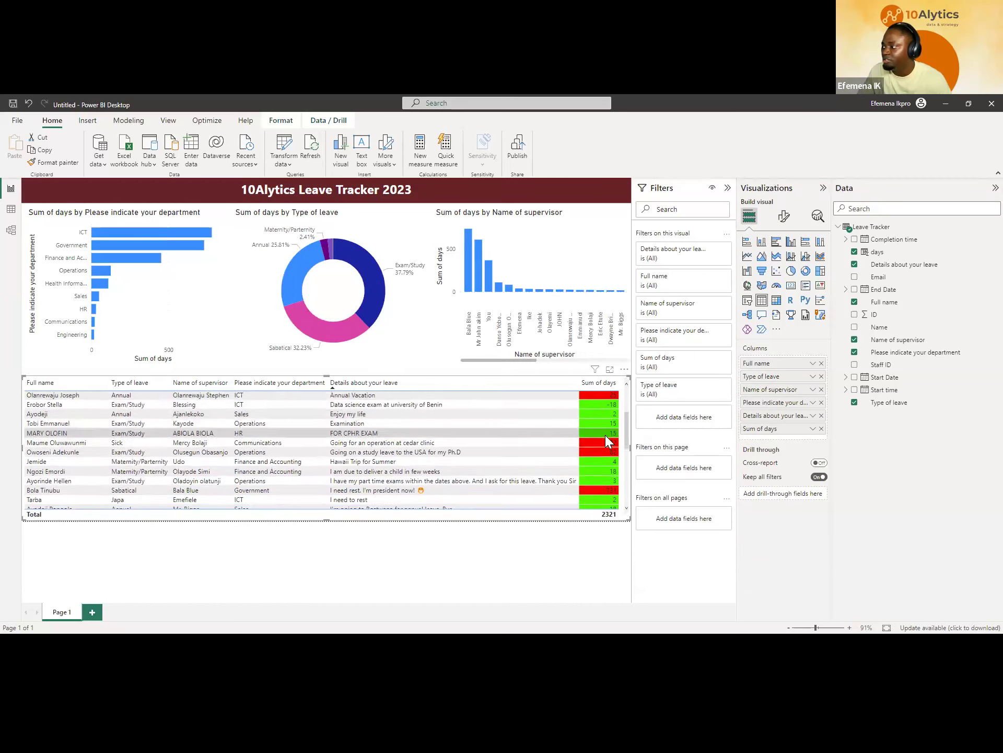
scroll(600, 428, "up", 5)
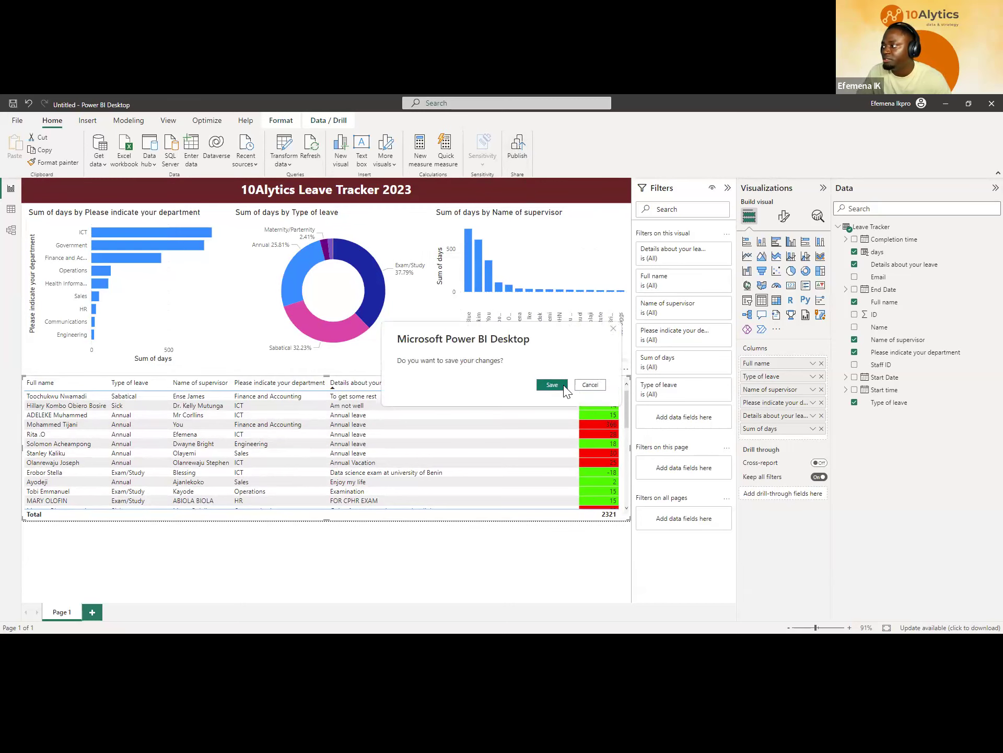
- Save the report to the Desktop folder as a Power BI file named "leave tracker"
left_click(564, 387)
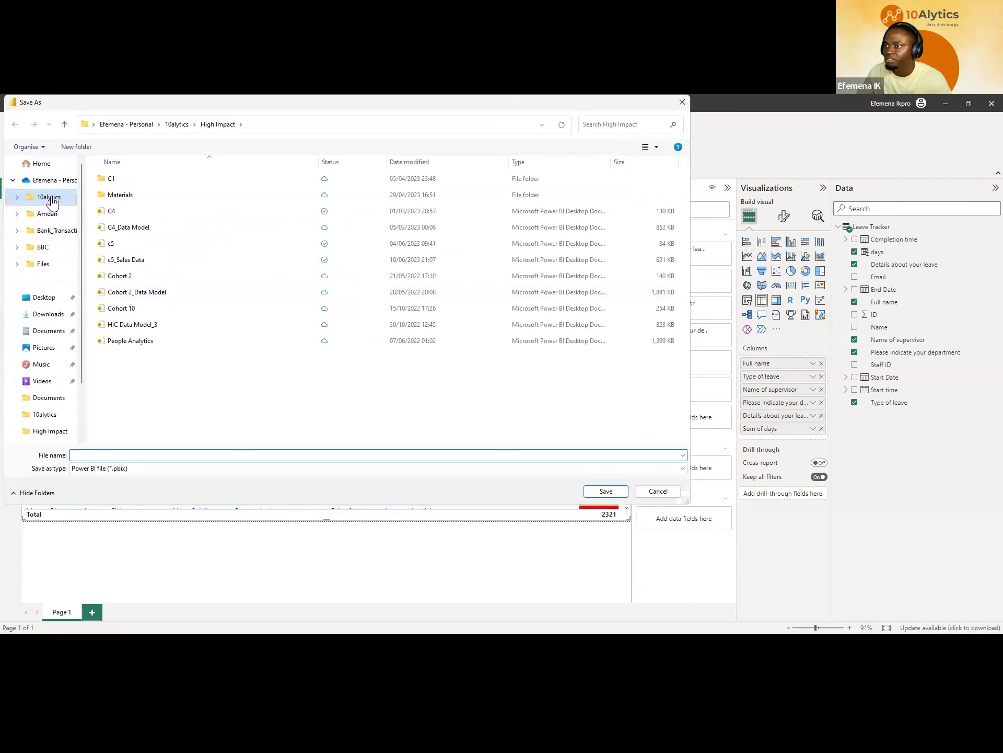
left_click(52, 202)
left_click(47, 297)
left_click(135, 453)
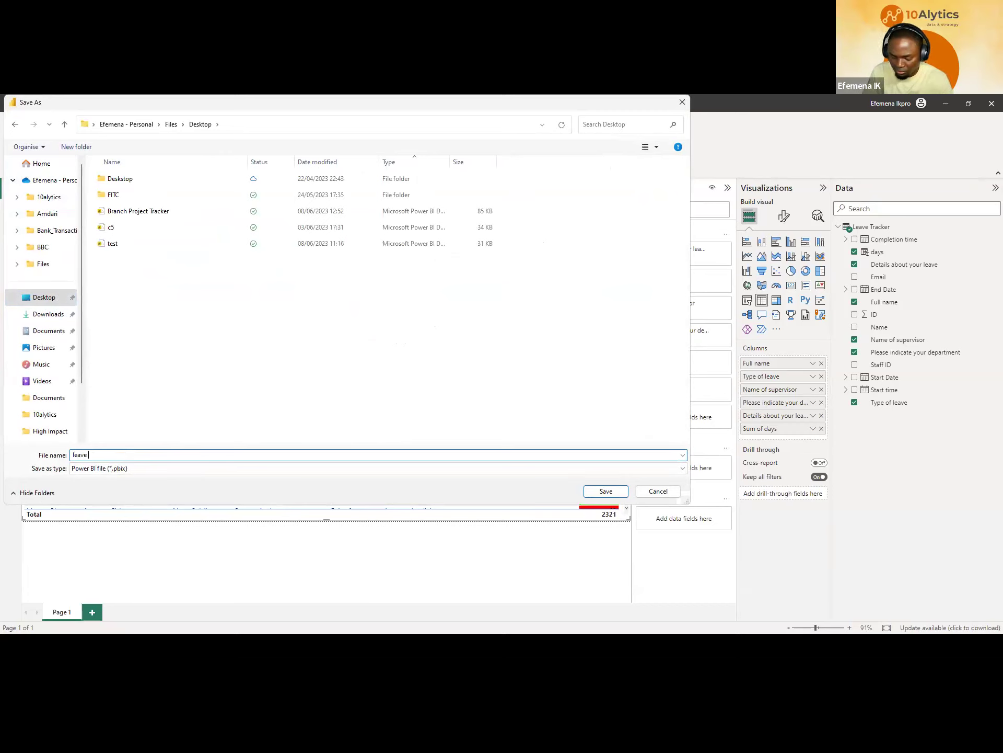
type("leave tracker")
key("Return")
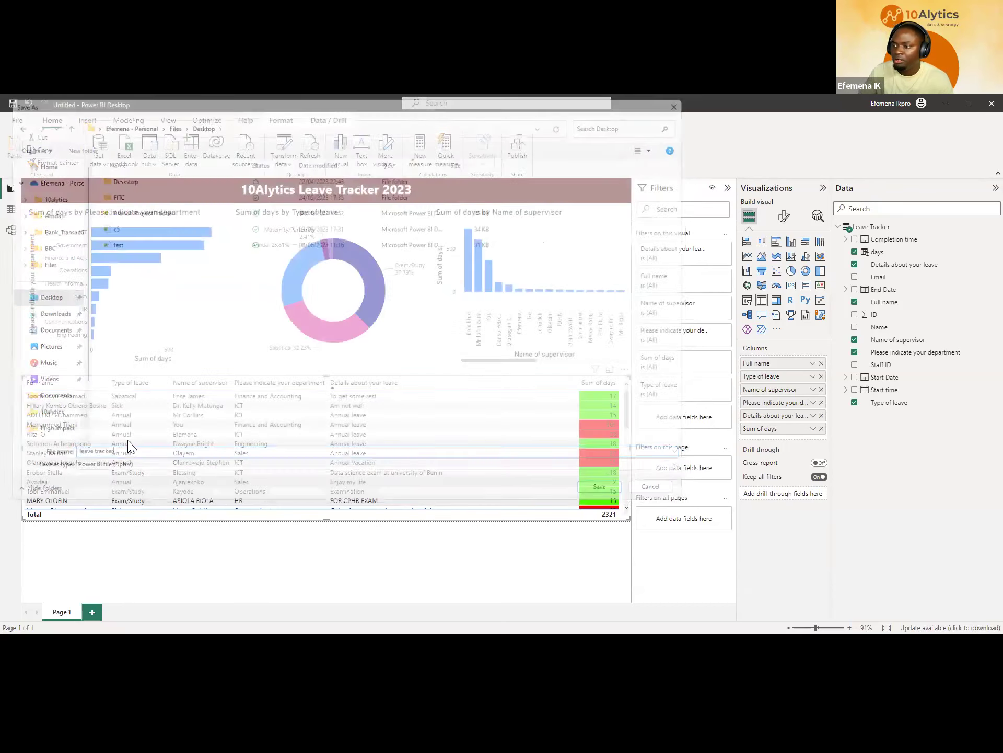
- Publish the report to the 10Alytics Leave tracker workspace, check the workspace contents online and dismiss the publishing dialog
left_click(518, 151)
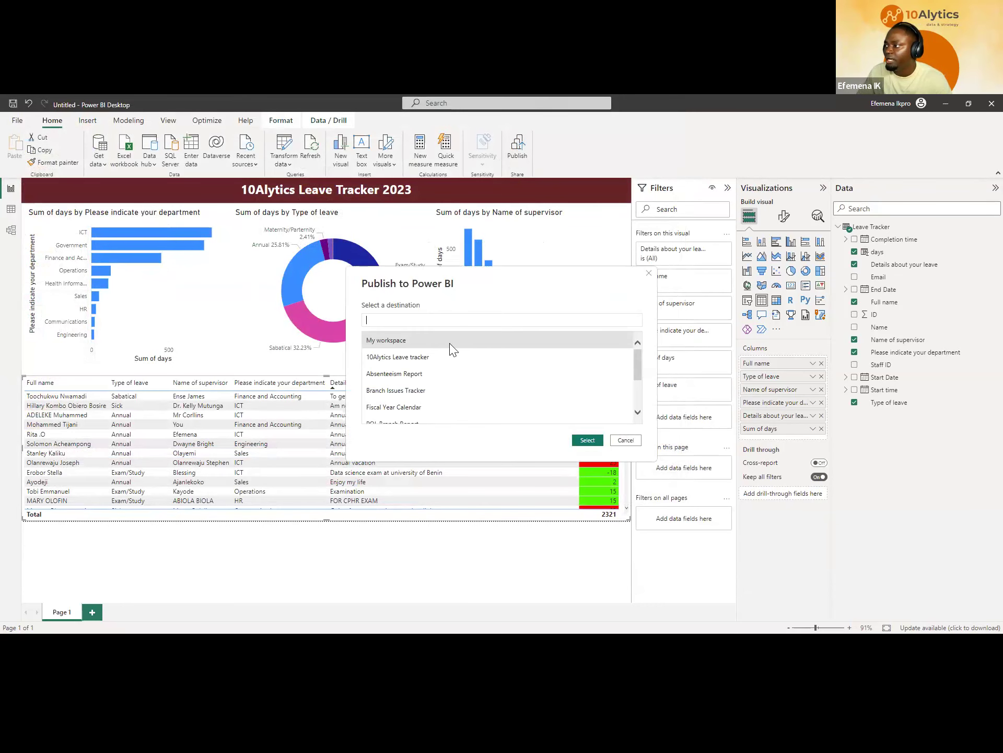
left_click(411, 361)
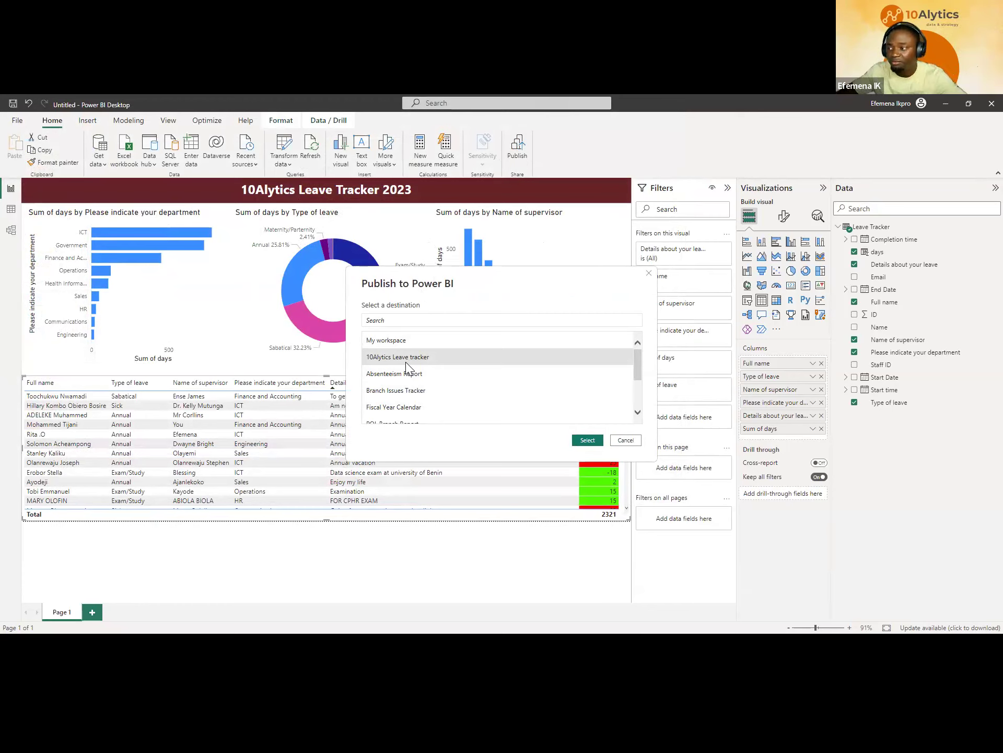
left_click(588, 440)
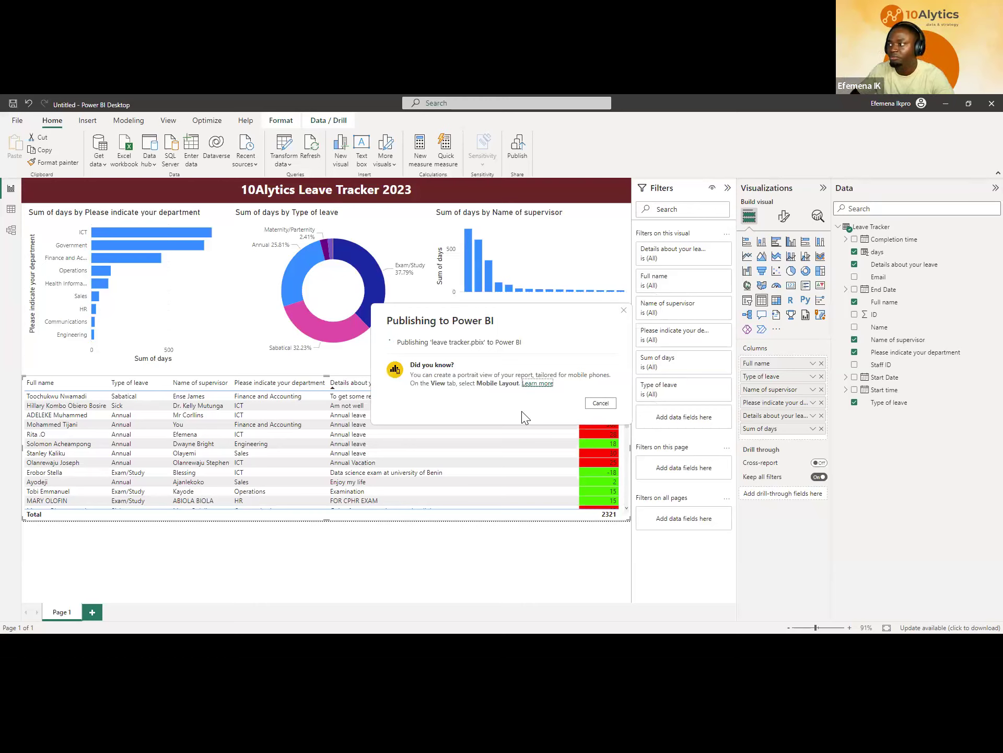
key("alt+Tab")
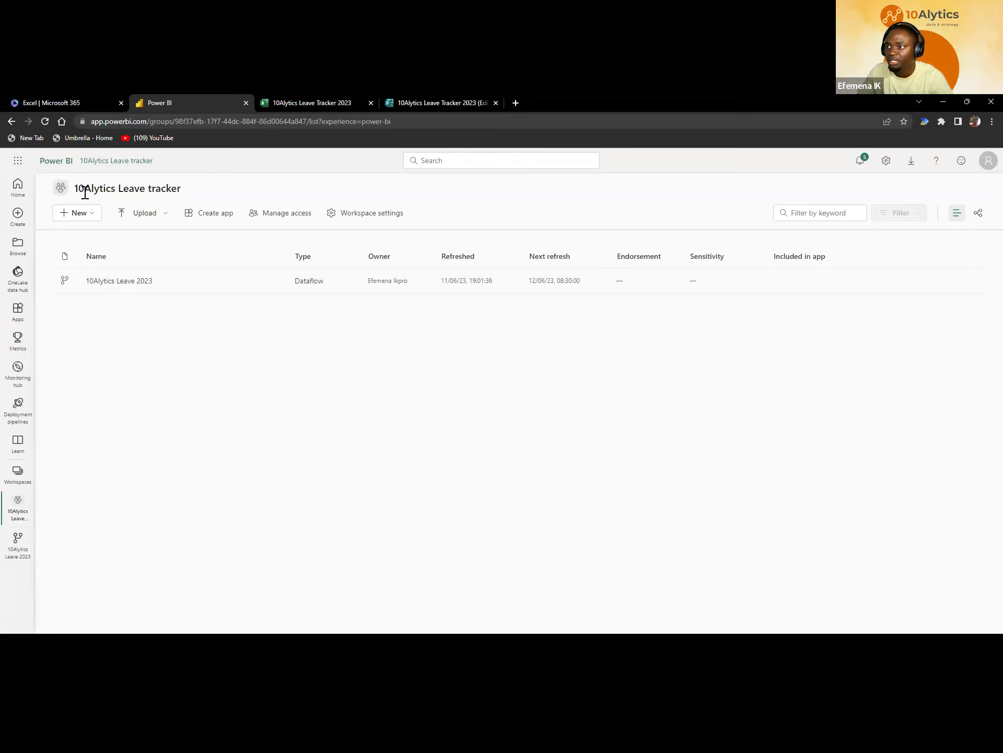
key("alt+Tab")
key("alt+Tab")
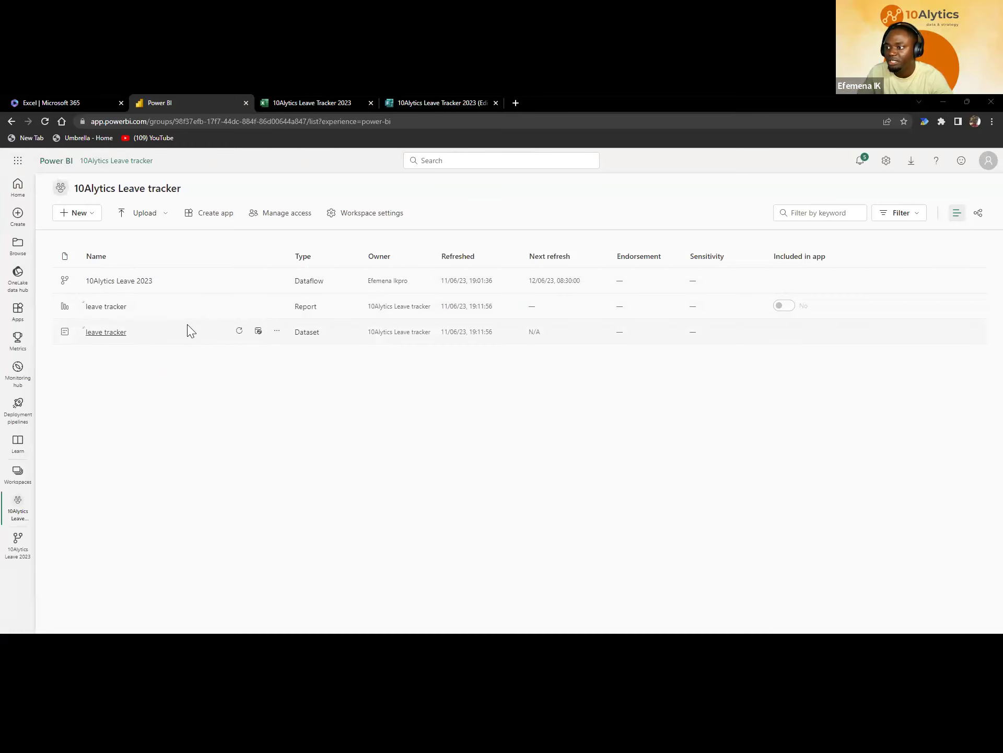
key("alt+Tab")
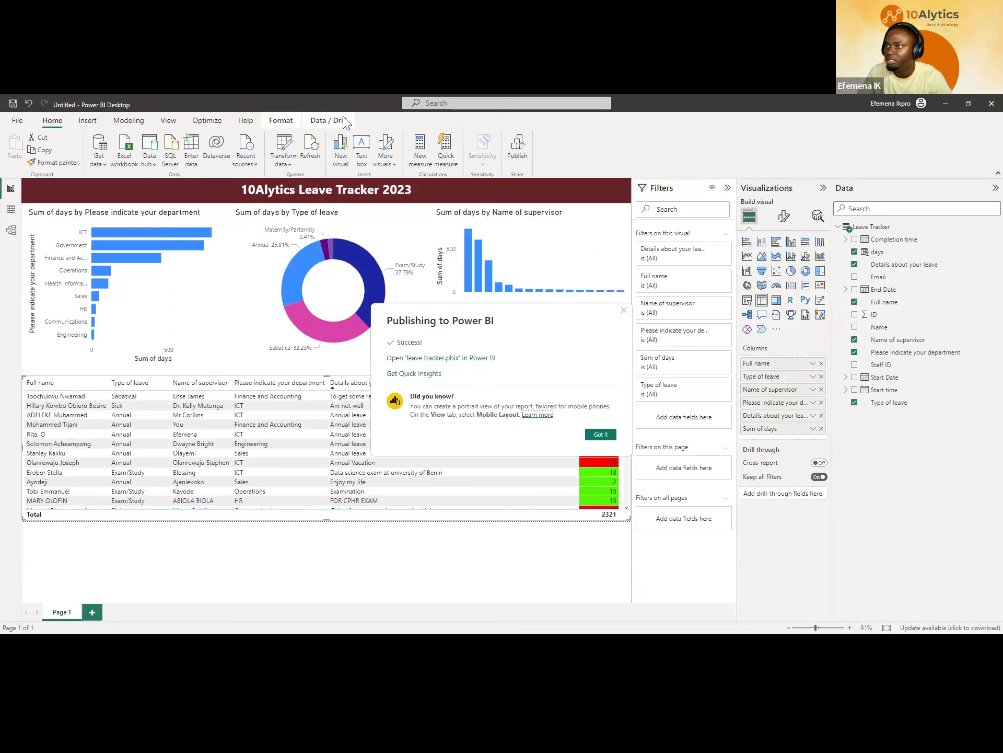
left_click(601, 435)
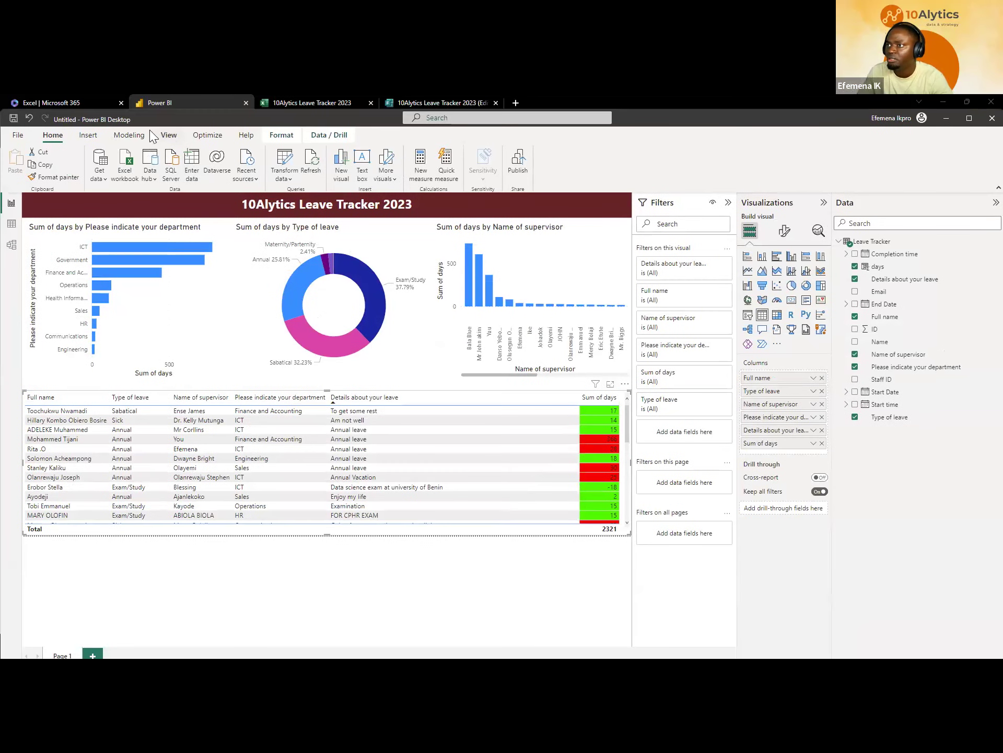
double_click(184, 112)
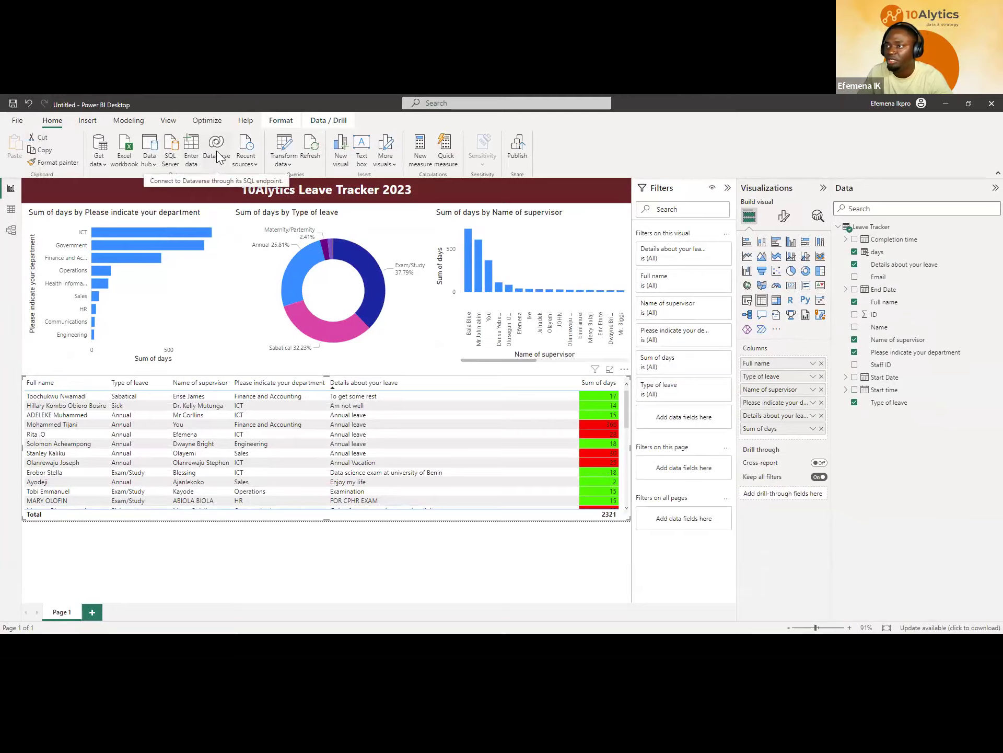
- Switch to the Power BI service, open the published leave tracker report and copy its sharing link for people in the organization
key("alt+Tab")
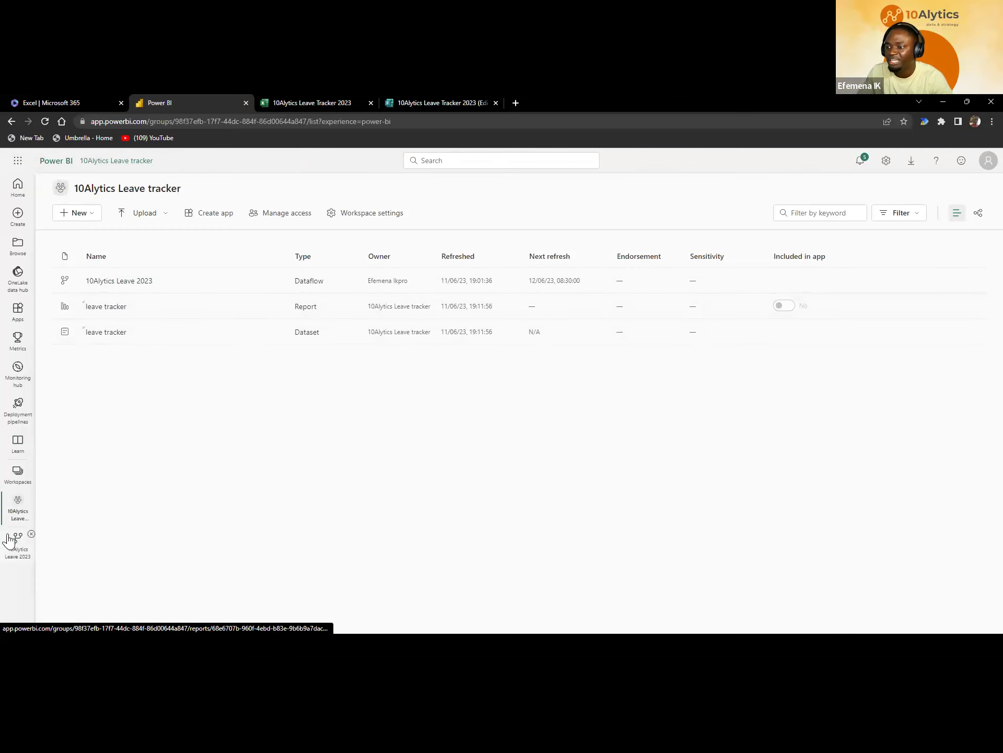
left_click(102, 308)
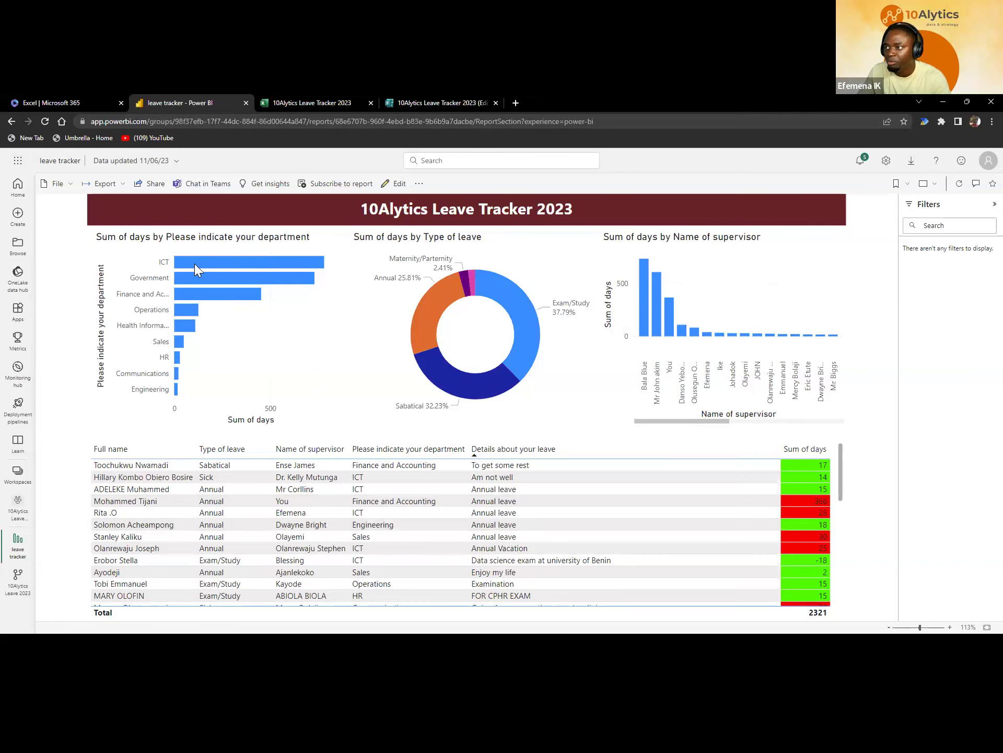
left_click(146, 184)
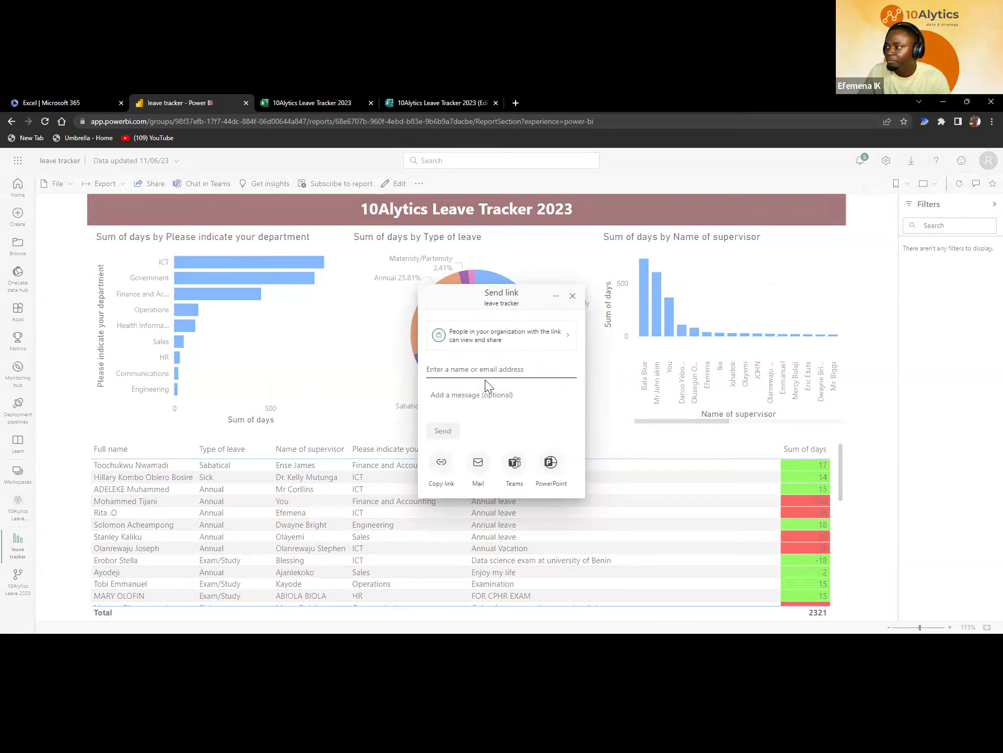
left_click(441, 467)
left_click(549, 400)
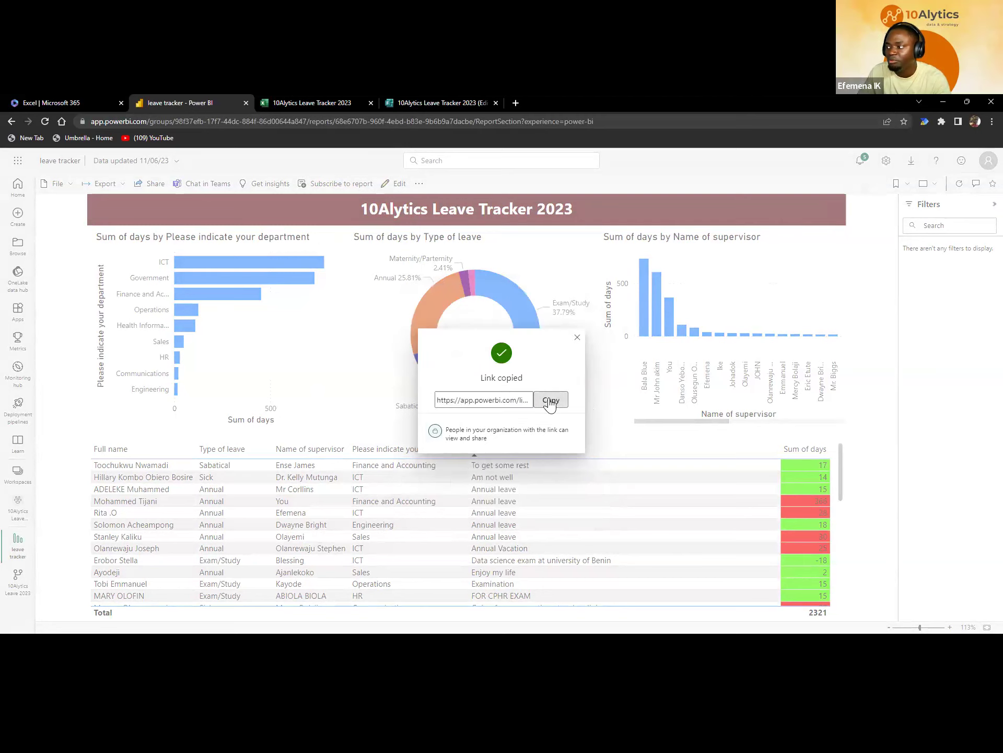
left_click(578, 337)
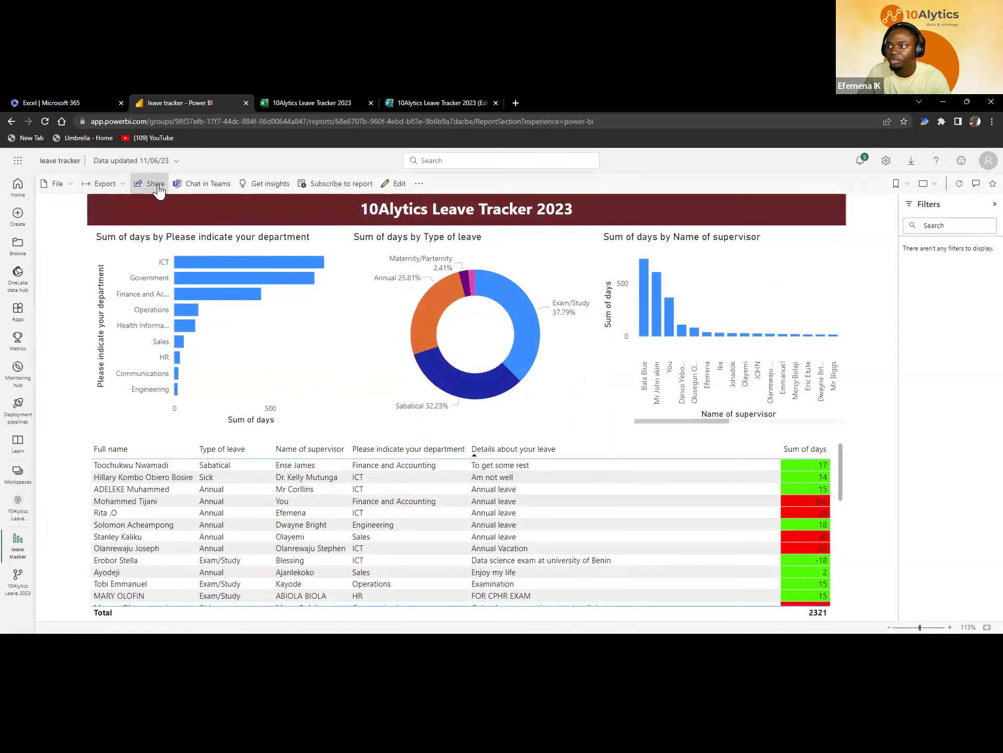
- Look at the published report's Teams chat and link sharing options, closing each without sending anything
left_click(208, 183)
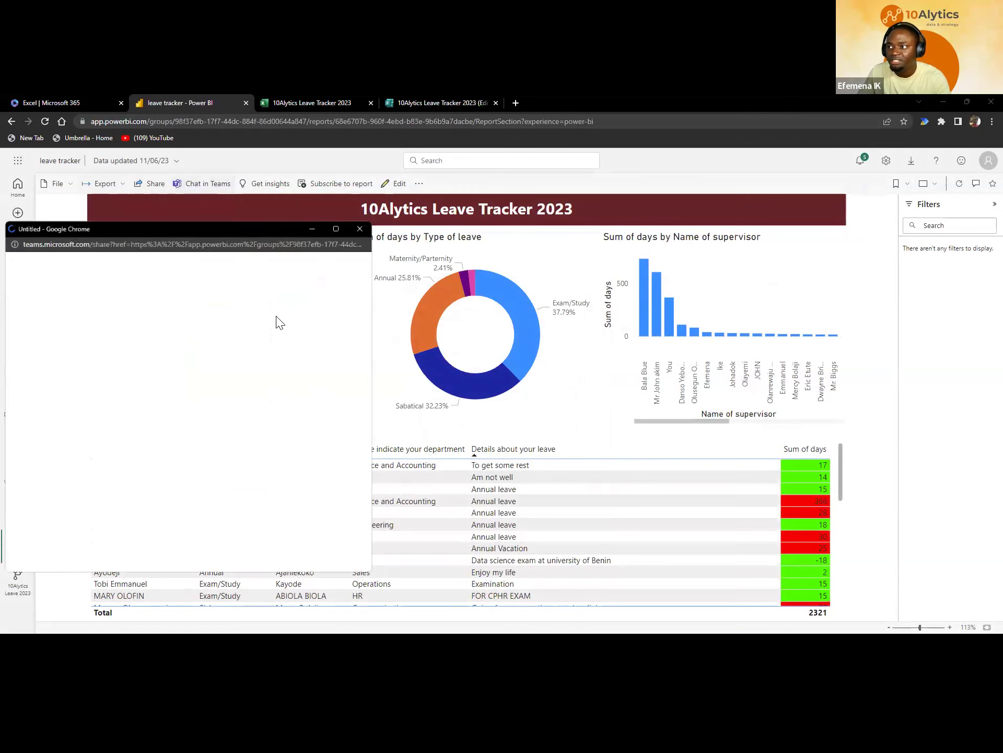
left_click(361, 228)
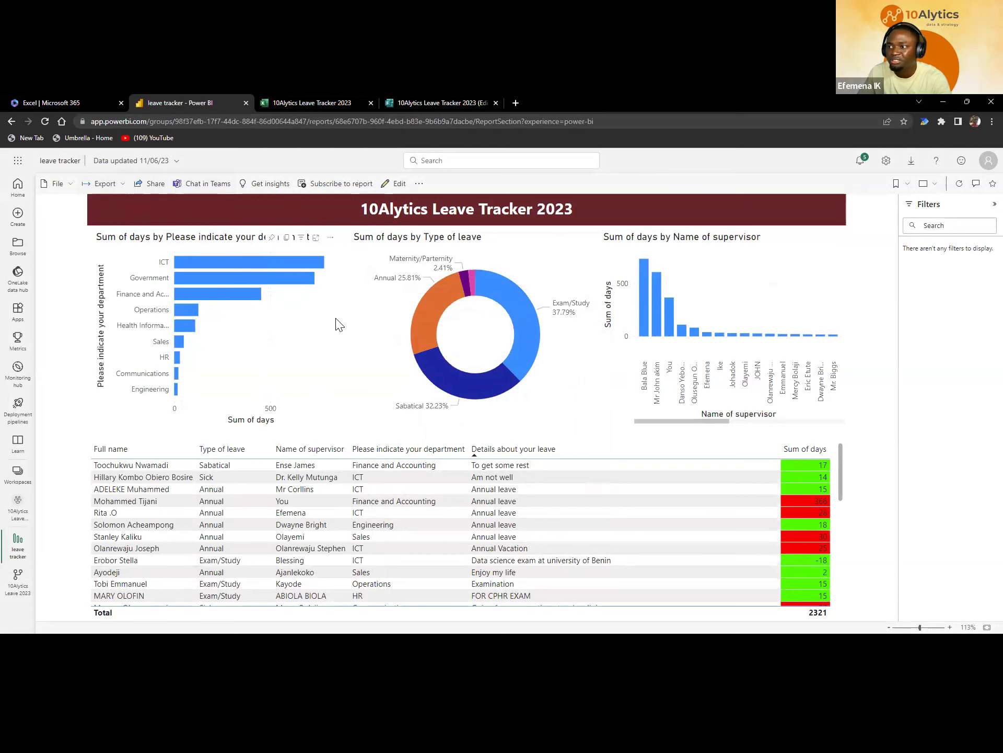
left_click(151, 184)
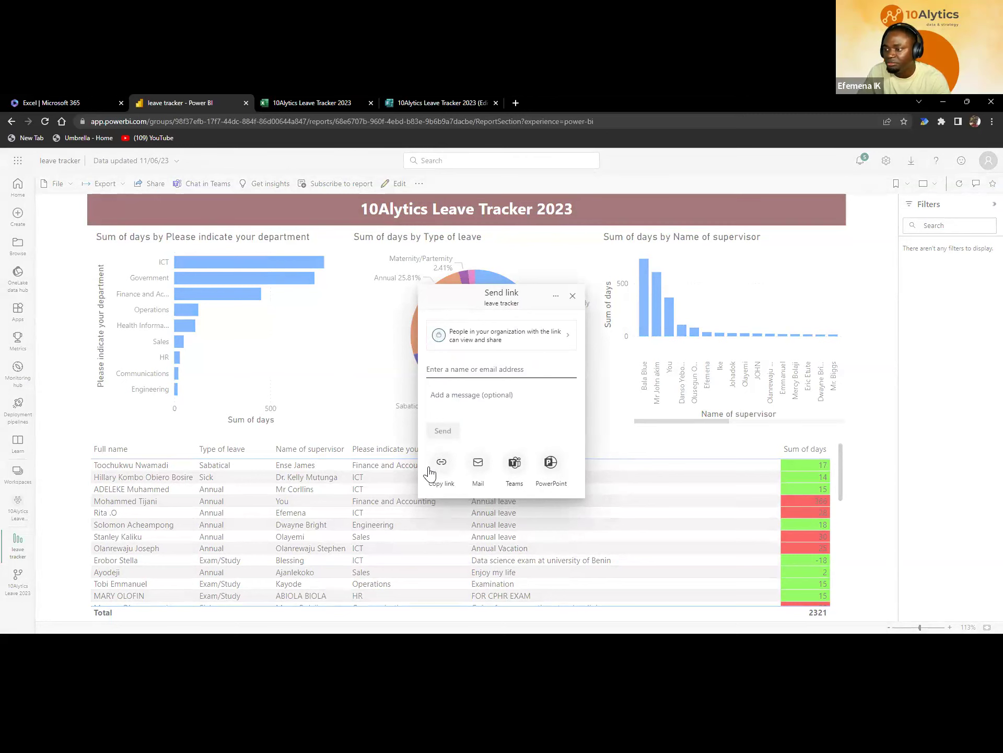
left_click(572, 296)
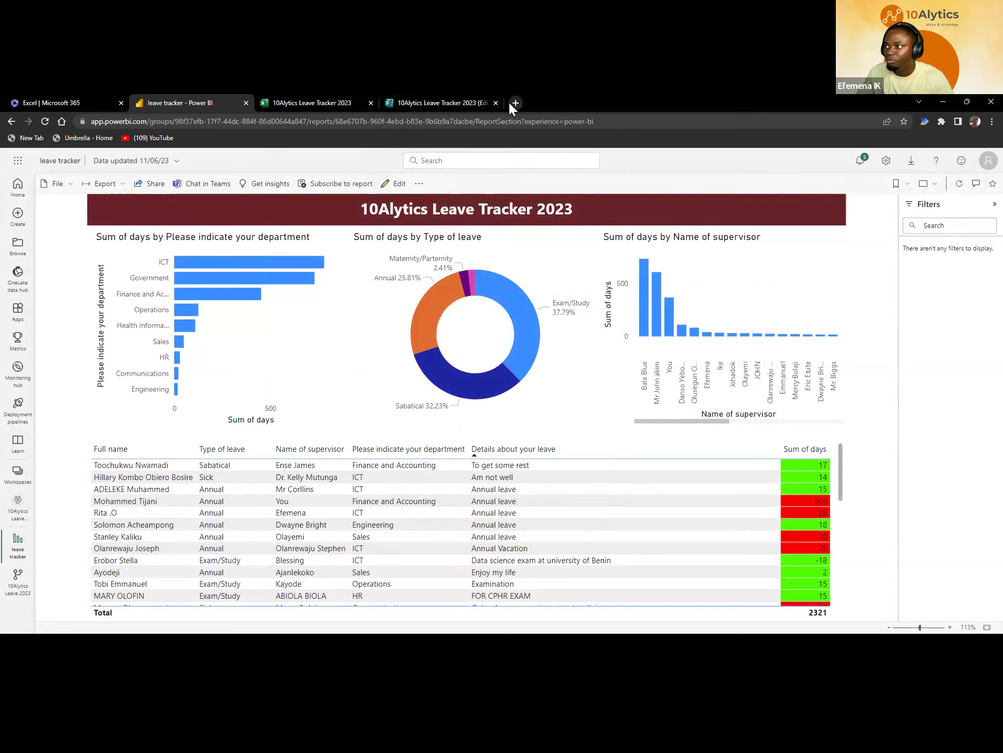
- Switch to Power Automate from the Microsoft 365 apps and open the page for creating a flow
left_click(42, 102)
left_click(17, 160)
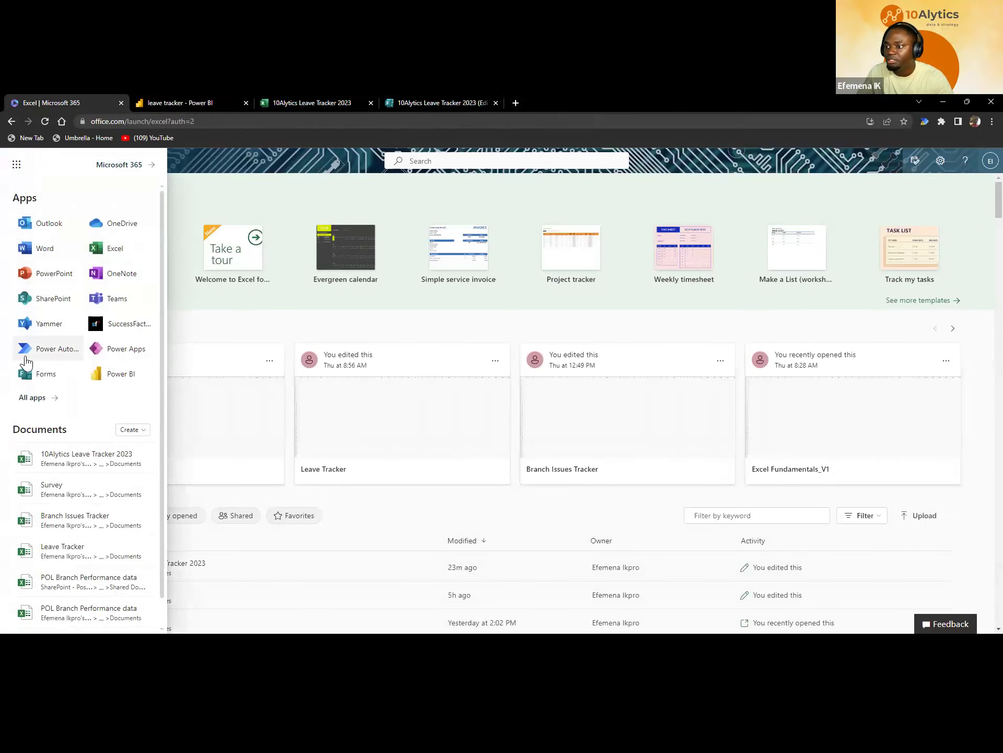
left_click(41, 351)
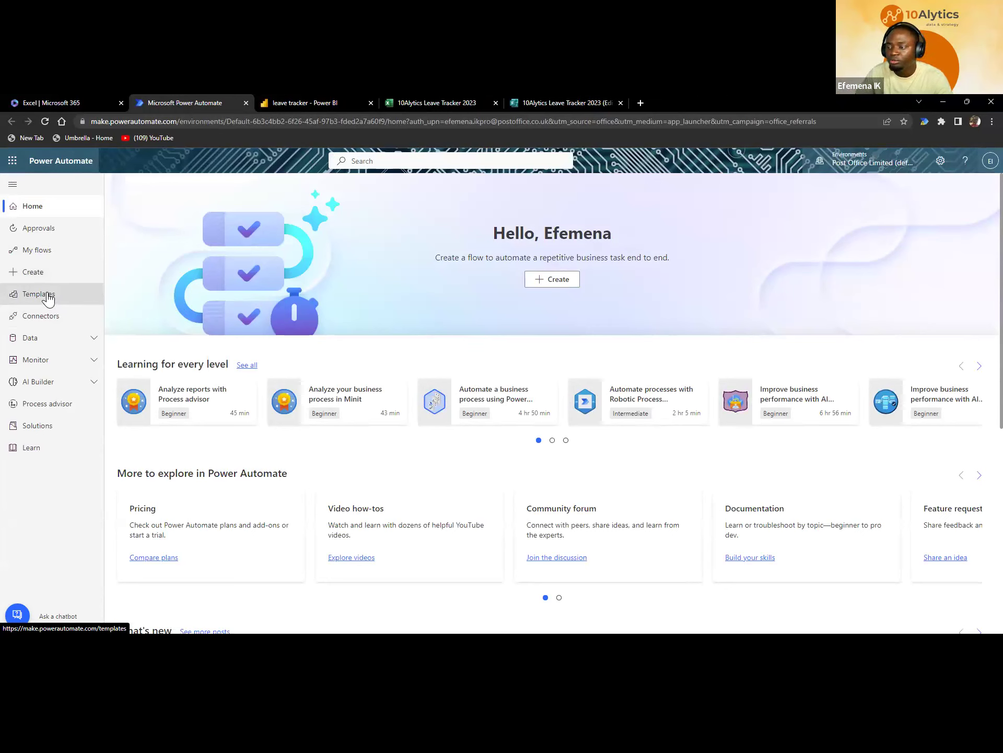
left_click(50, 297)
left_click(45, 274)
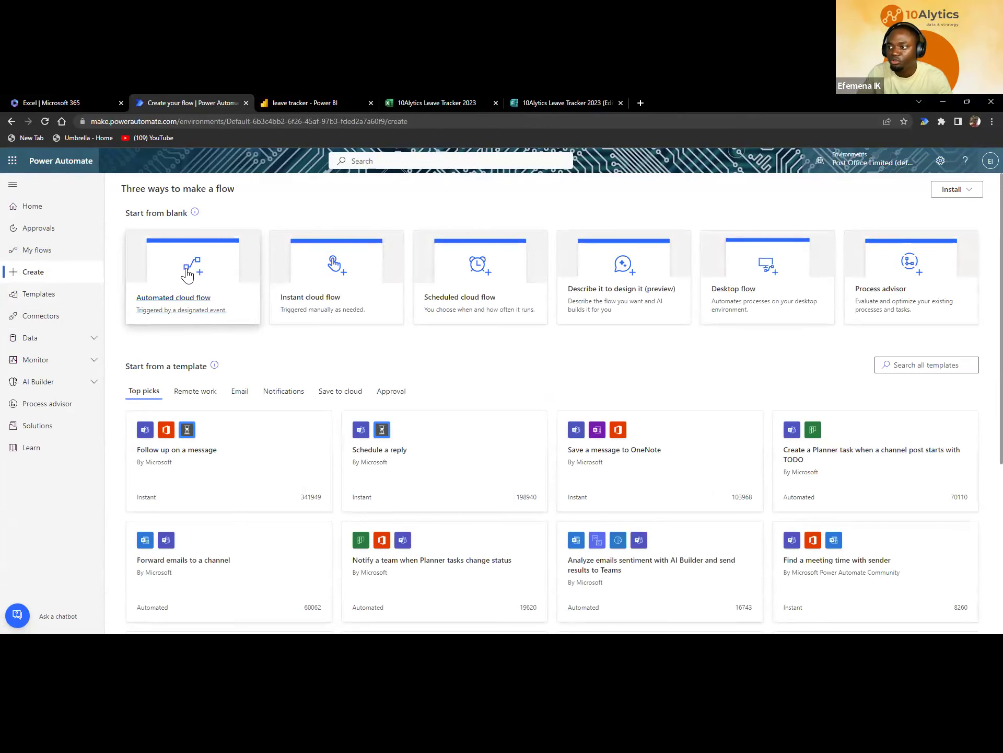
- Start an automated cloud flow from blank, entering the name 10Alytics and skipping the trigger choice
left_click(189, 268)
left_click(586, 296)
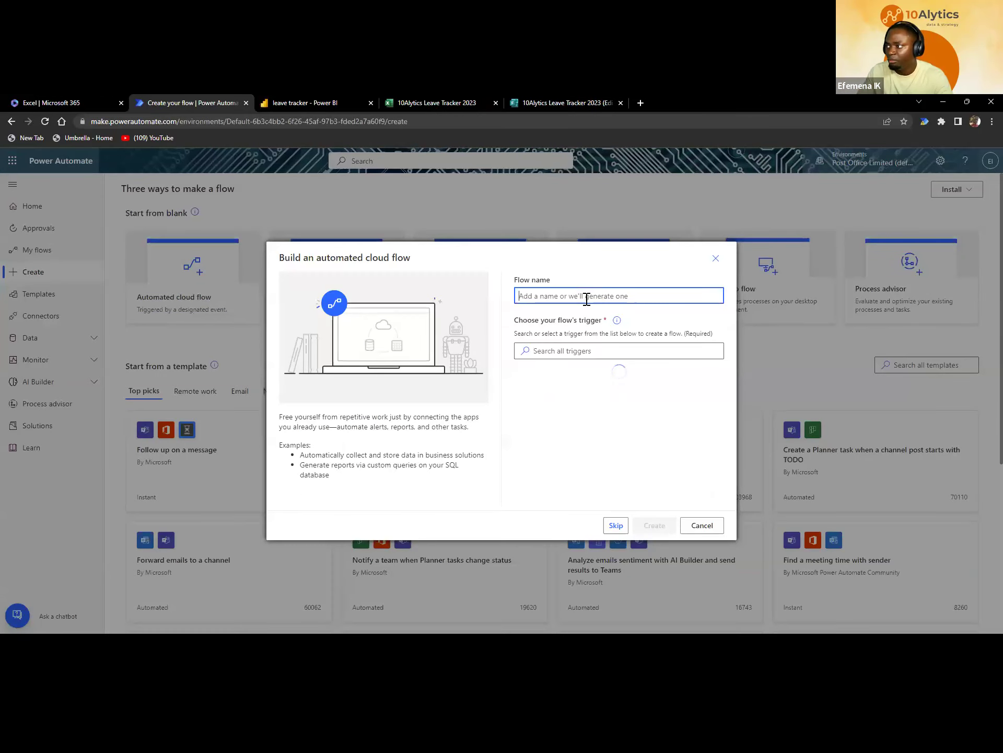
type("10Alytics")
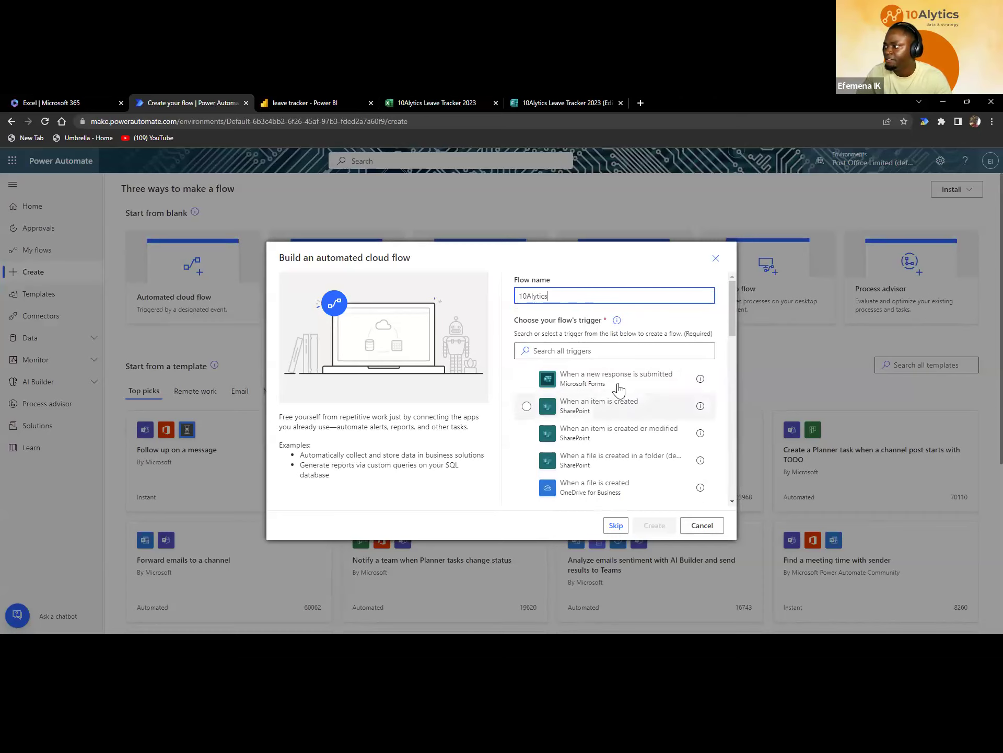
left_click(620, 527)
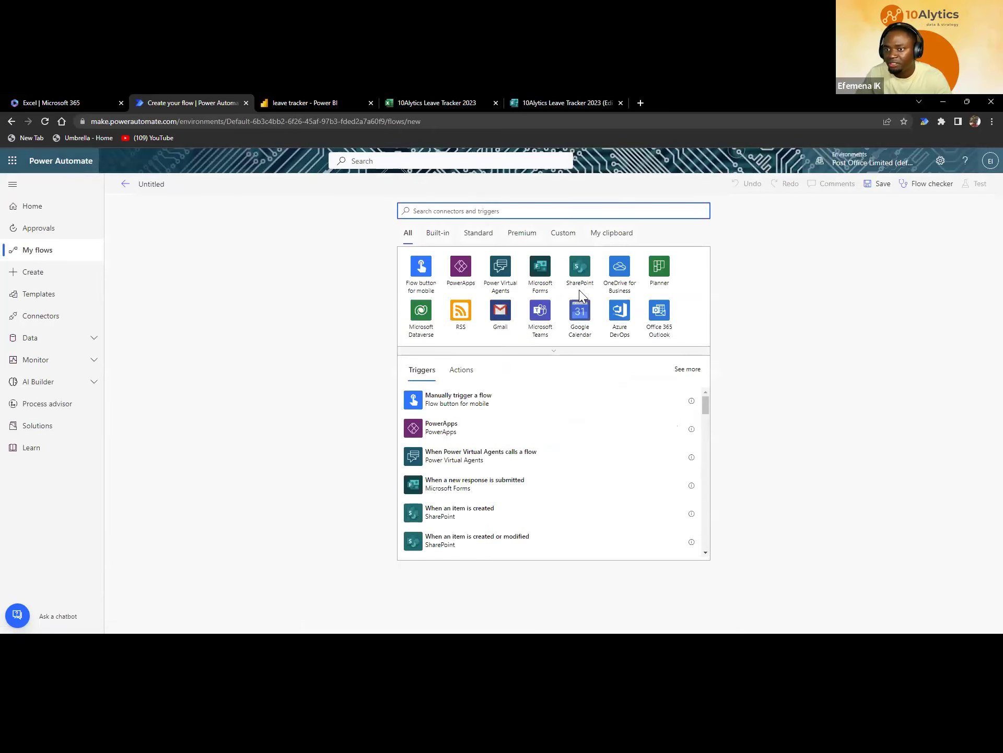
- Rename the untitled flow as "10Alytics leave tracker"
left_click(146, 183)
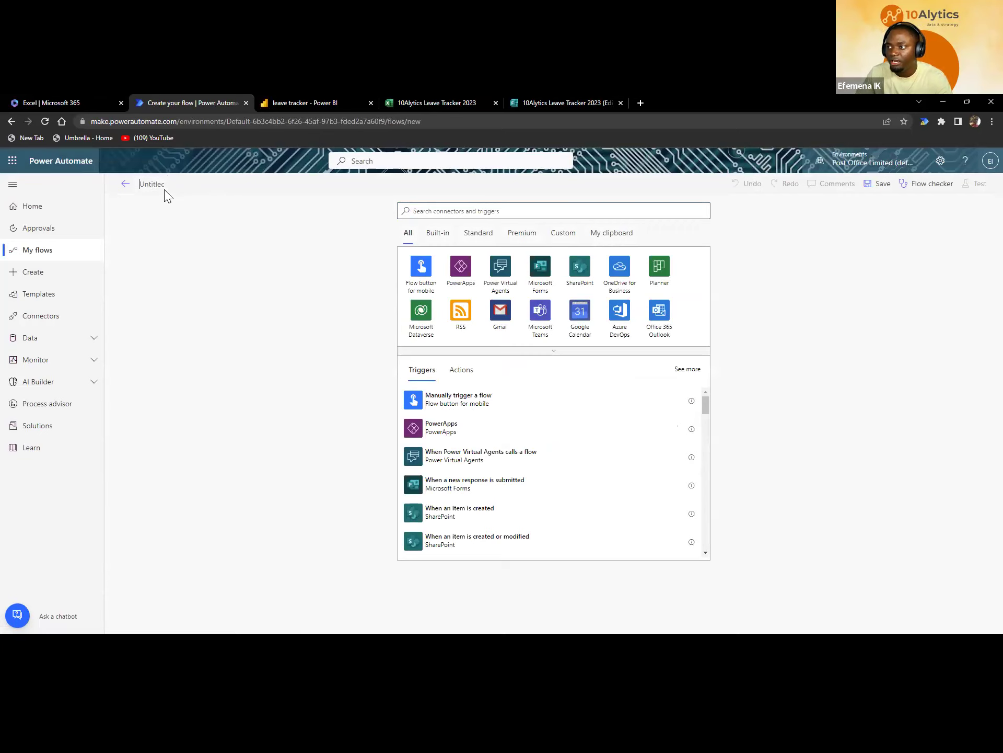
type("10Alytics leave trac")
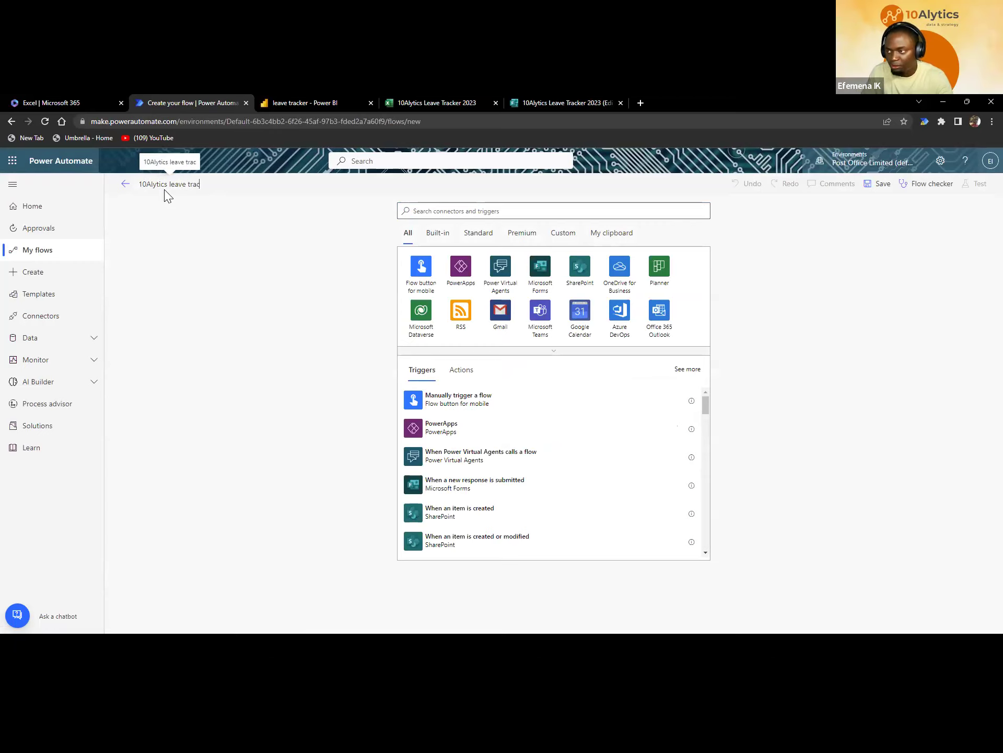
type("ker")
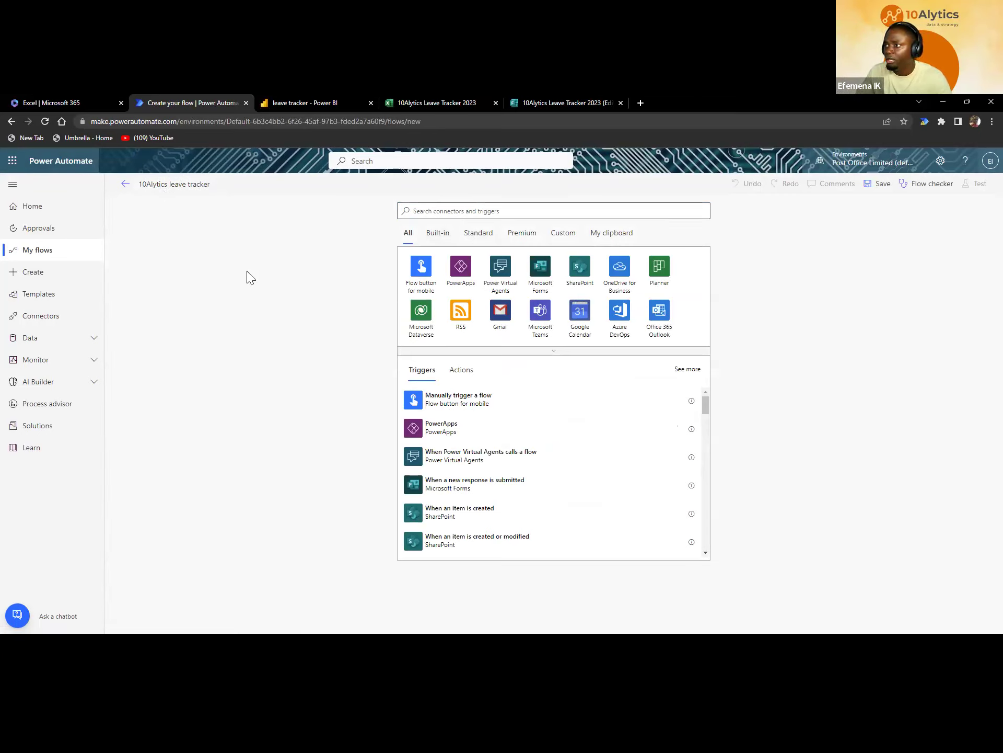
- Find the Microsoft Forms connector and add its "When a new response is submitted" trigger to the flow
left_click(494, 214)
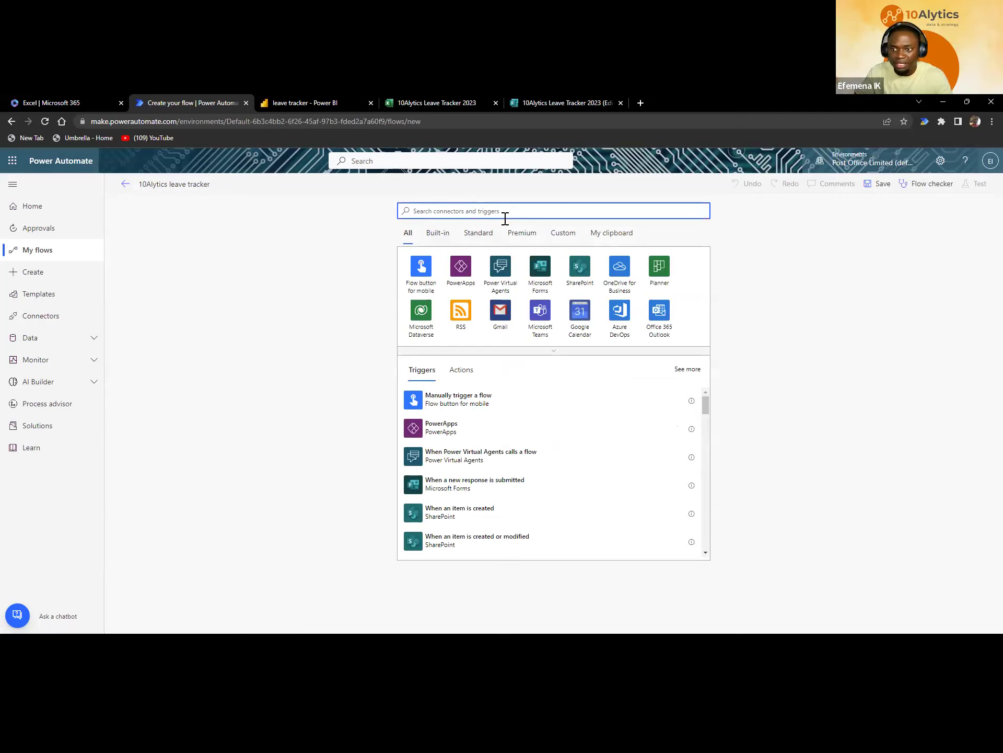
type("Form")
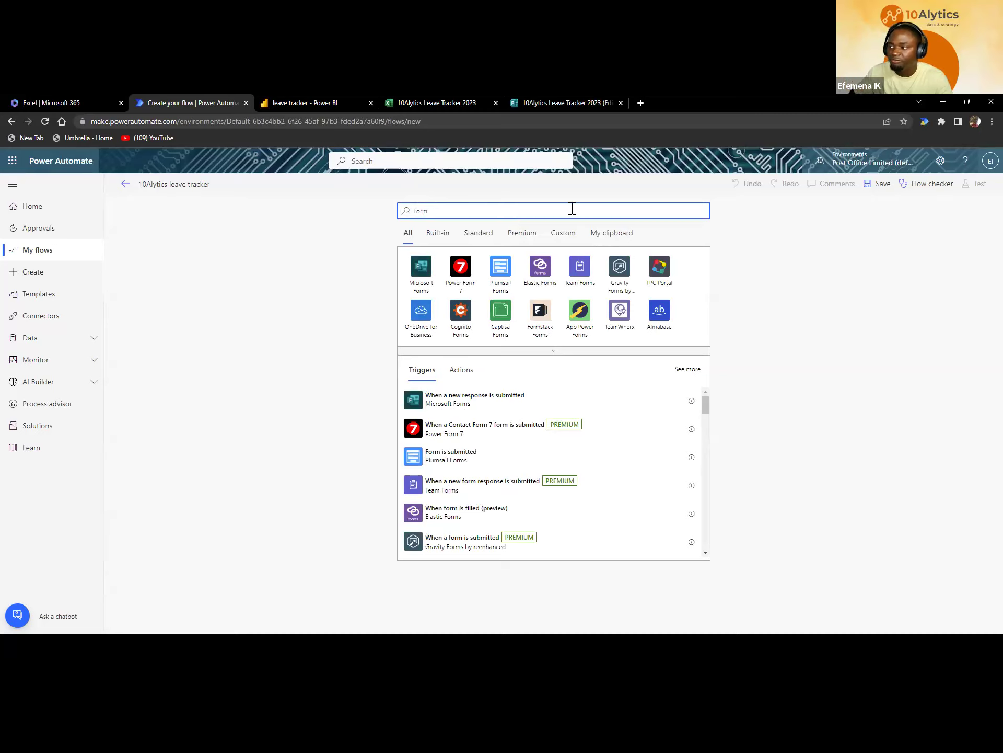
left_click(416, 271)
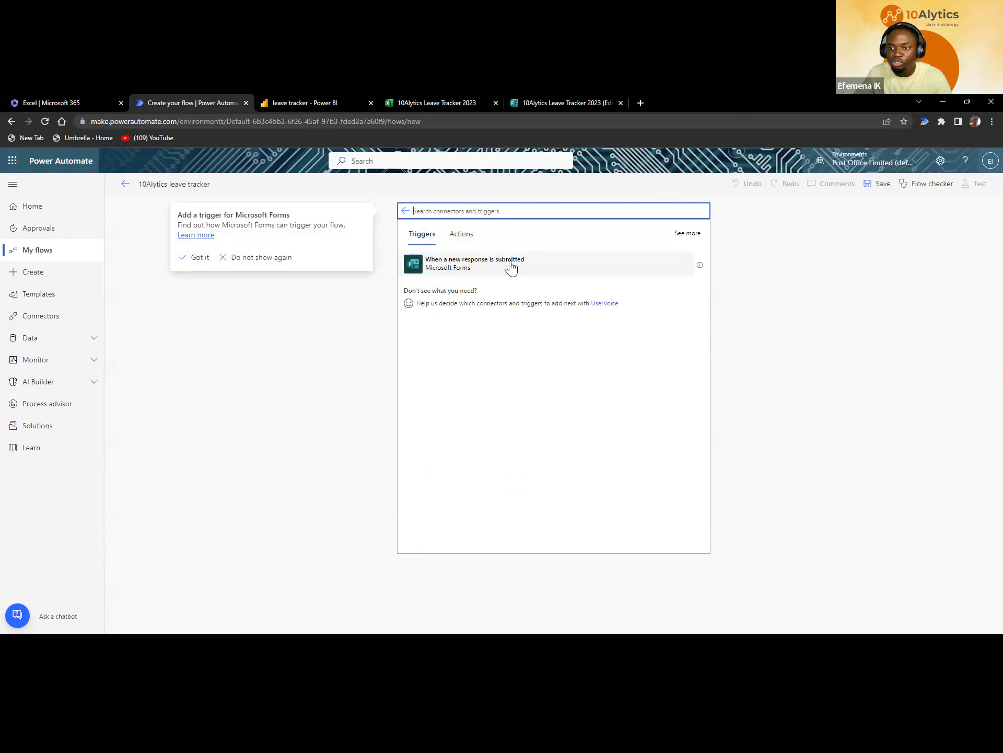
left_click(483, 266)
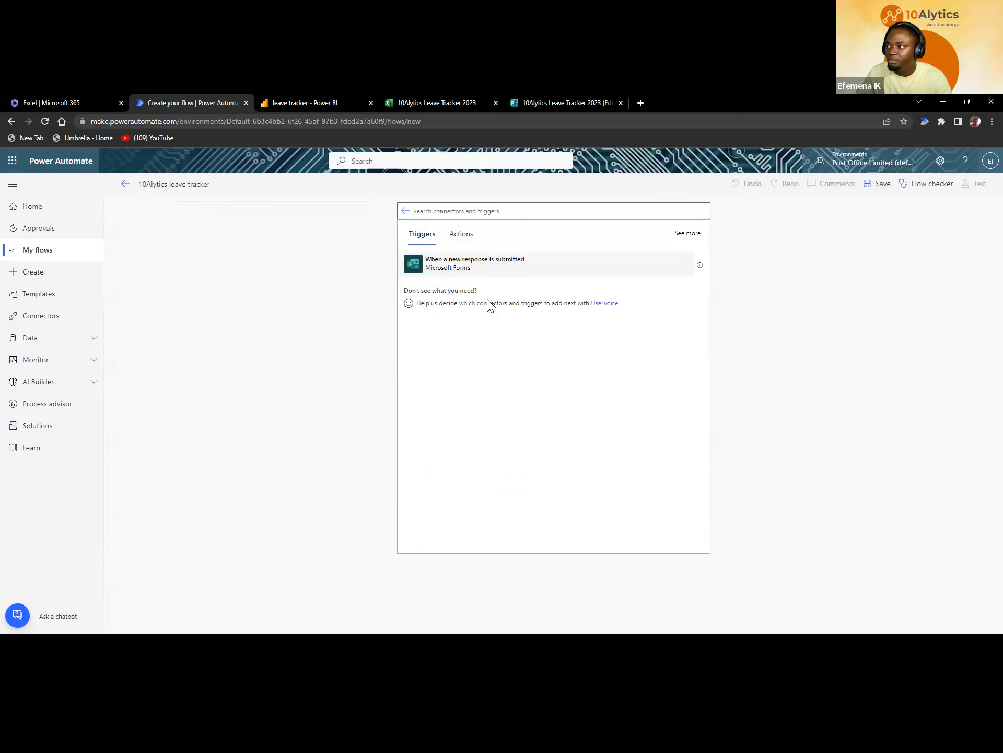
- Check the leave form's title in Microsoft Forms and set the trigger's Form Id to "10Alytics Leave Tracker 2023"
left_click(688, 240)
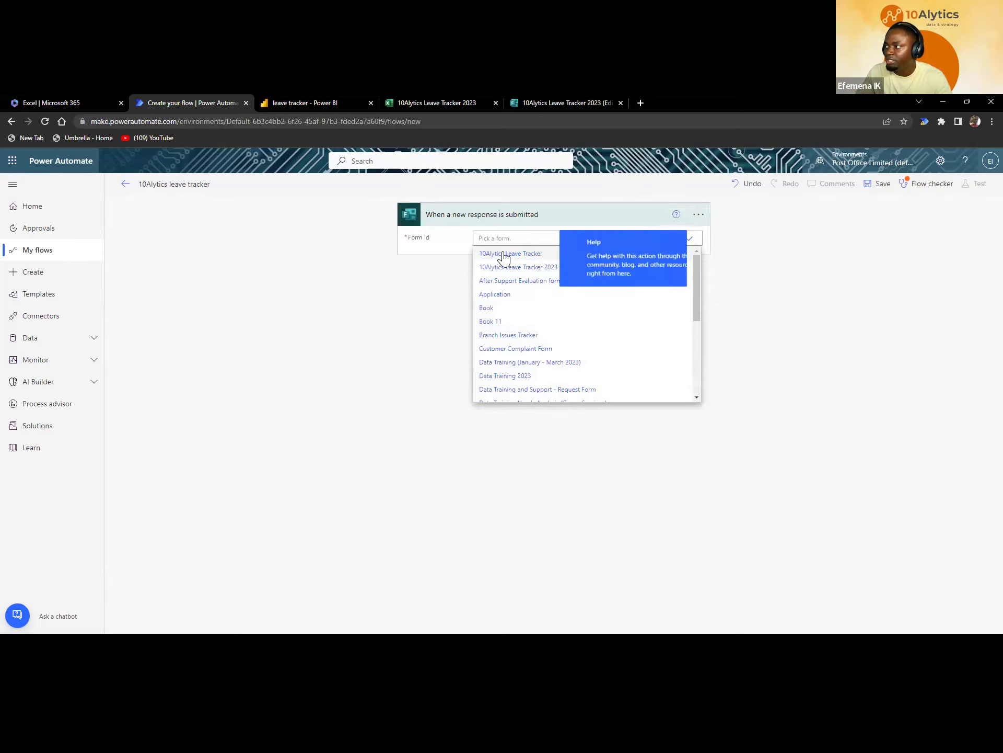
left_click(738, 305)
left_click(676, 242)
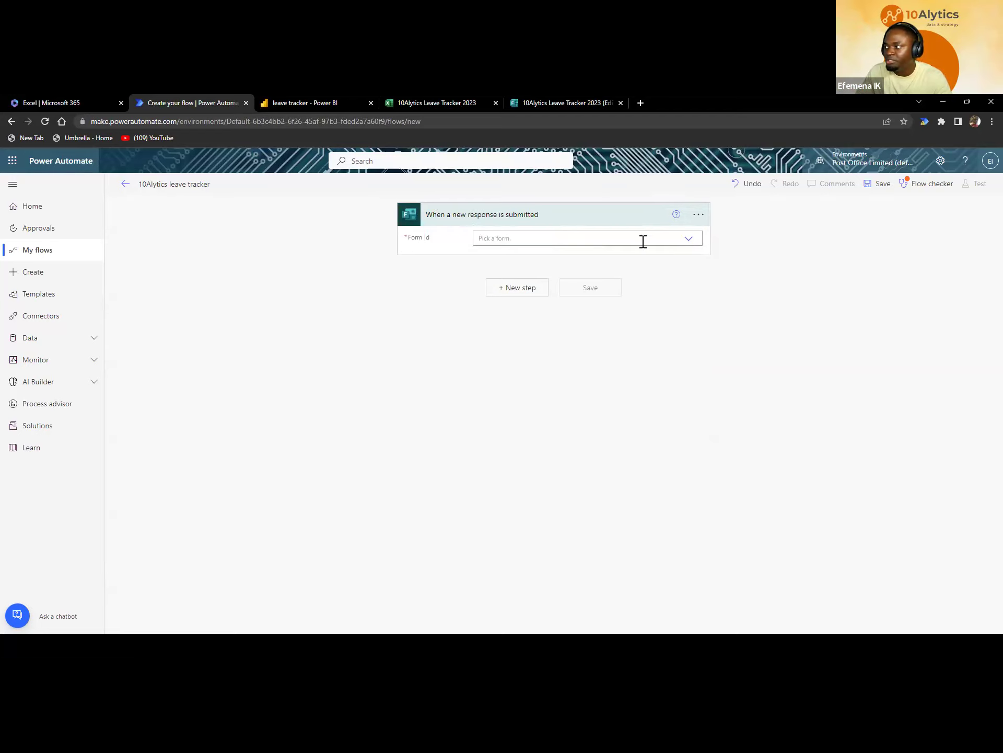
left_click(688, 245)
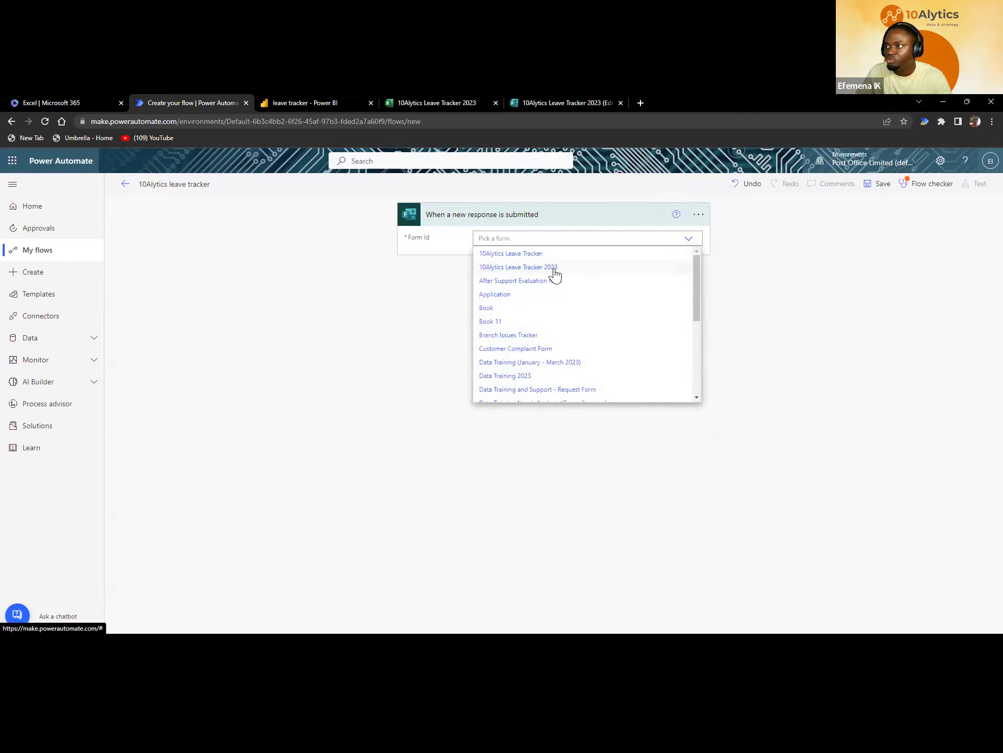
left_click(423, 103)
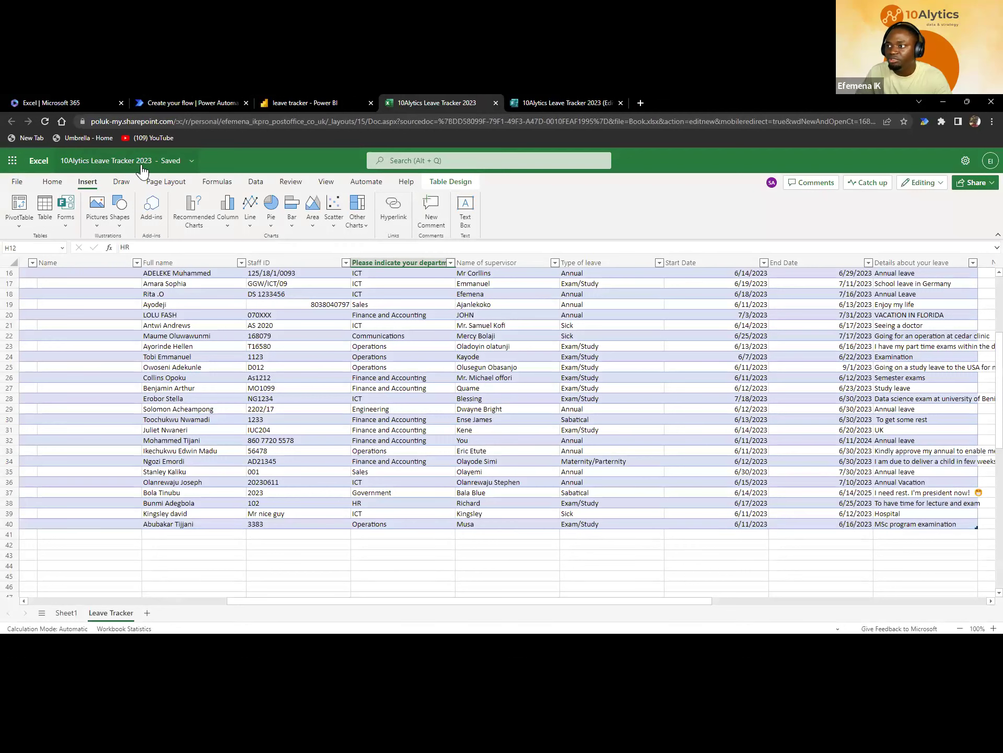
left_click(566, 102)
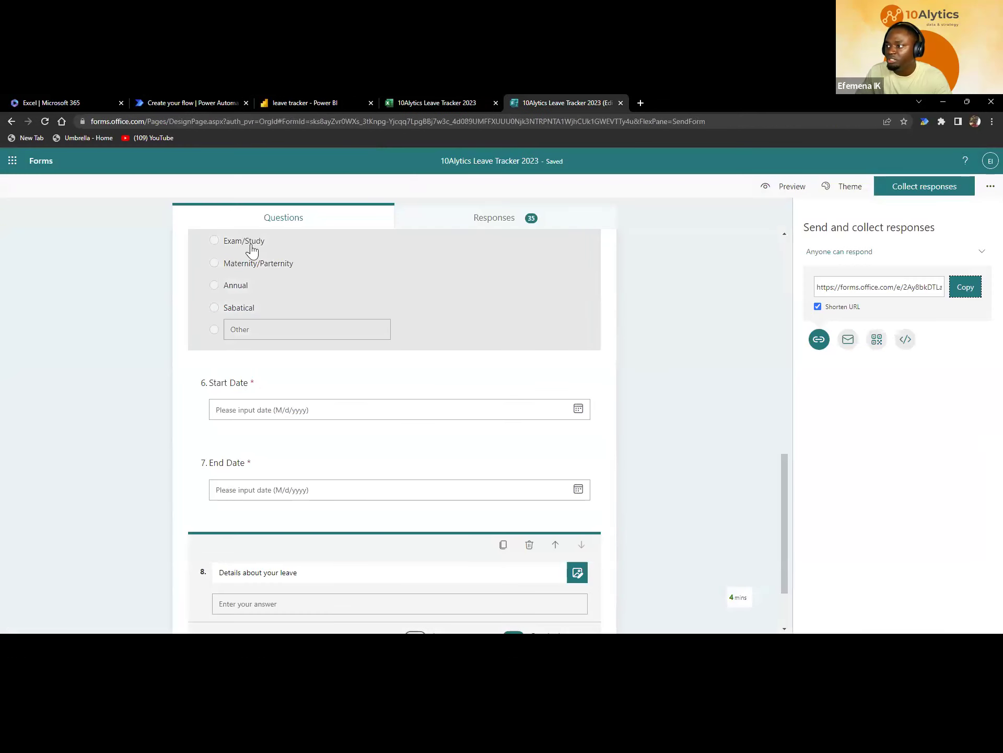
scroll(307, 262, "up", 15)
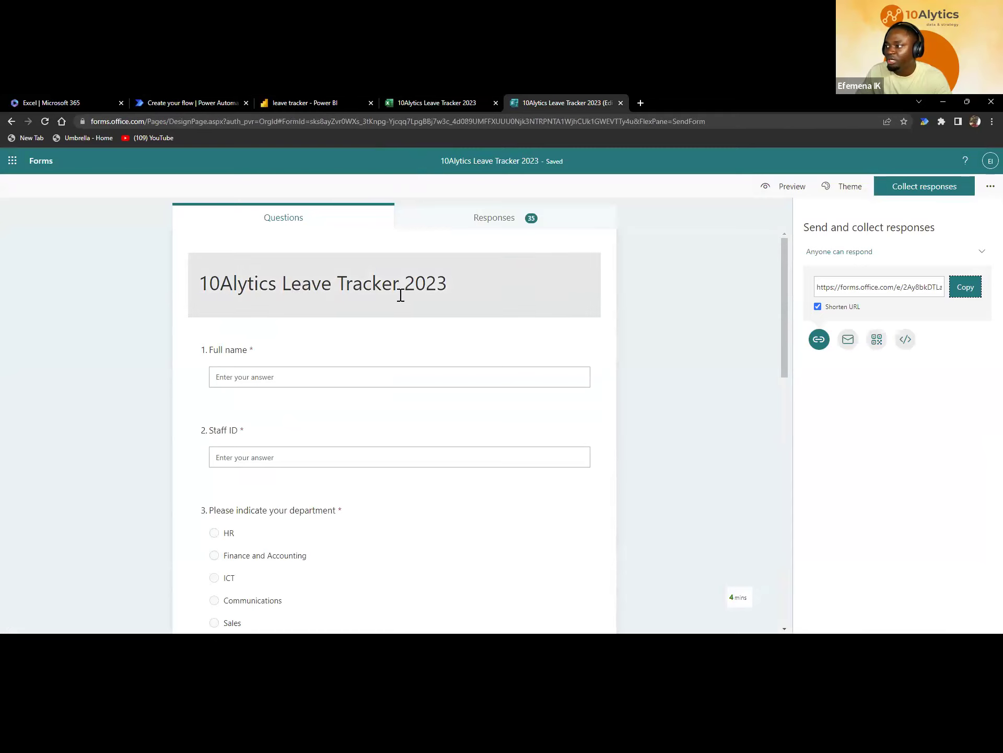
left_click(178, 102)
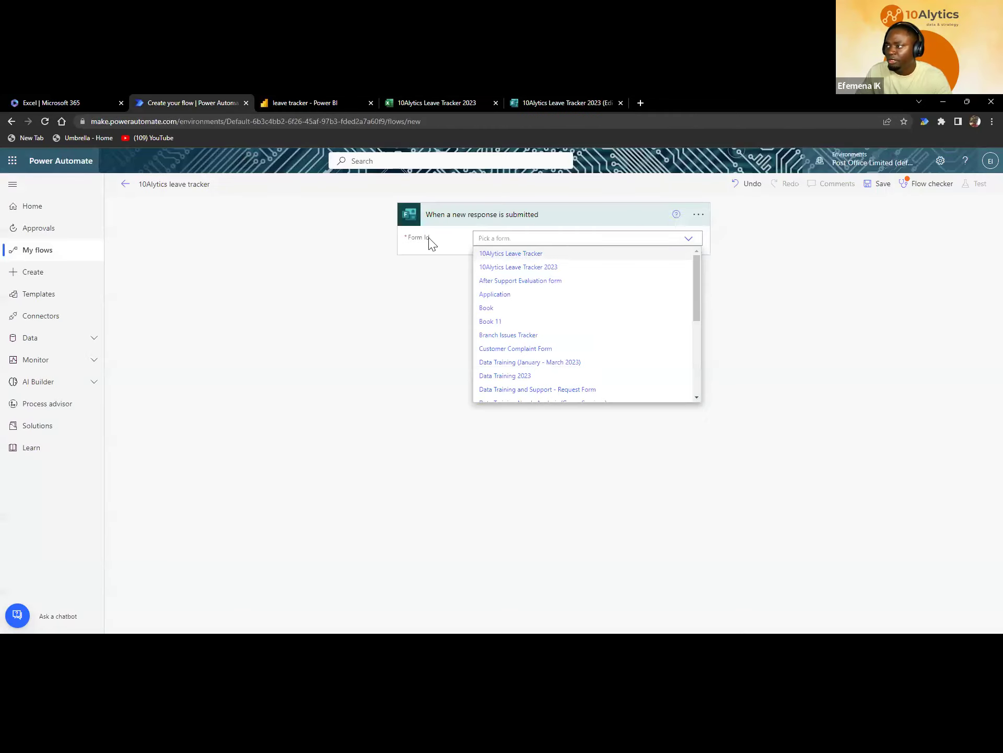
left_click(539, 268)
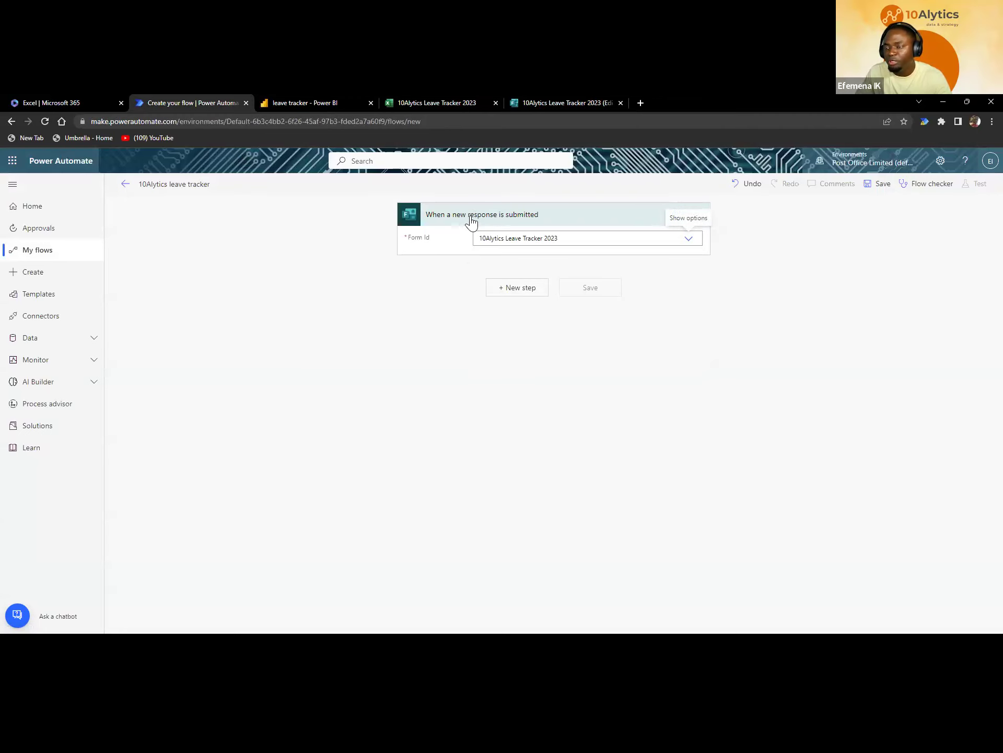
- Add a Microsoft Forms "Get response details" action after the trigger, glancing at the response rows in the Excel leave tracker
left_click(513, 290)
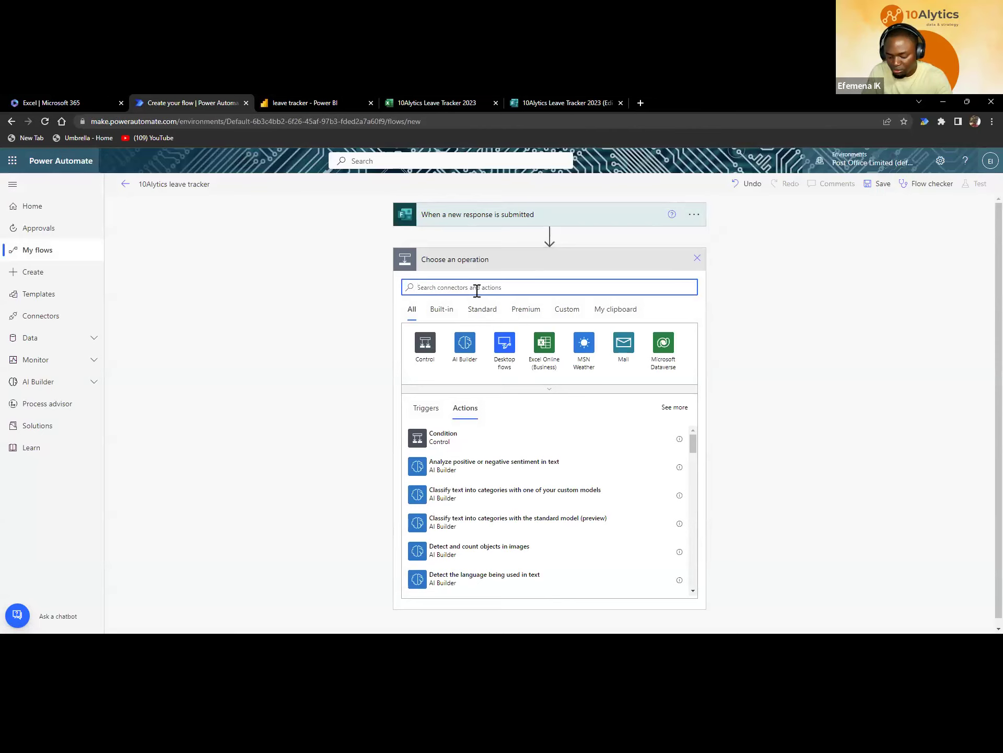
type("form")
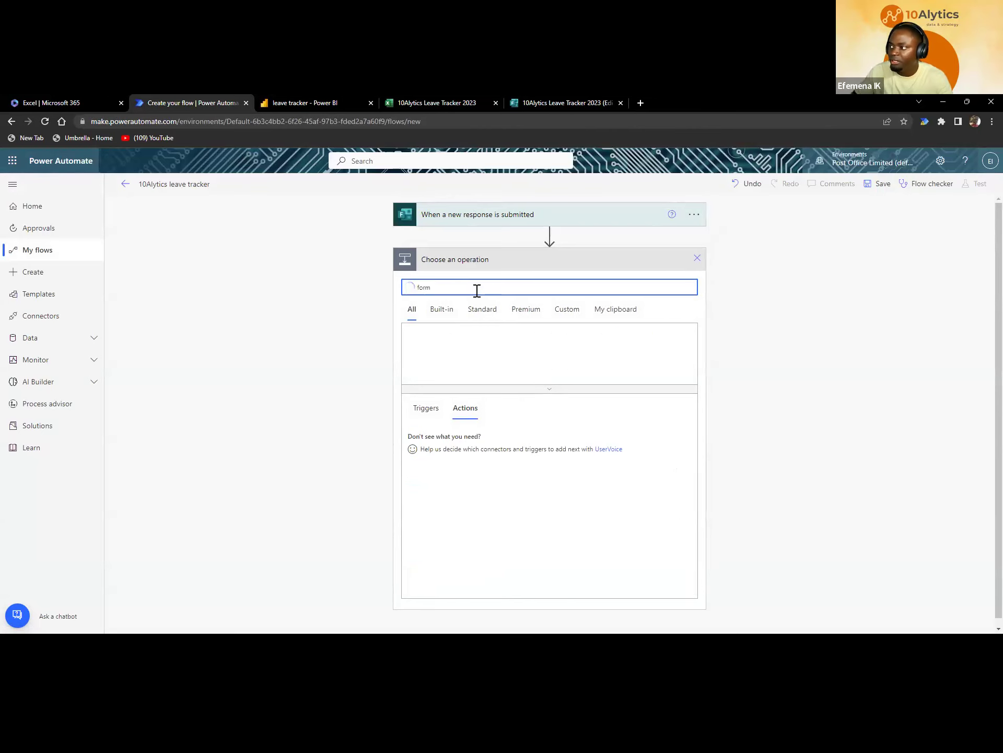
left_click(430, 352)
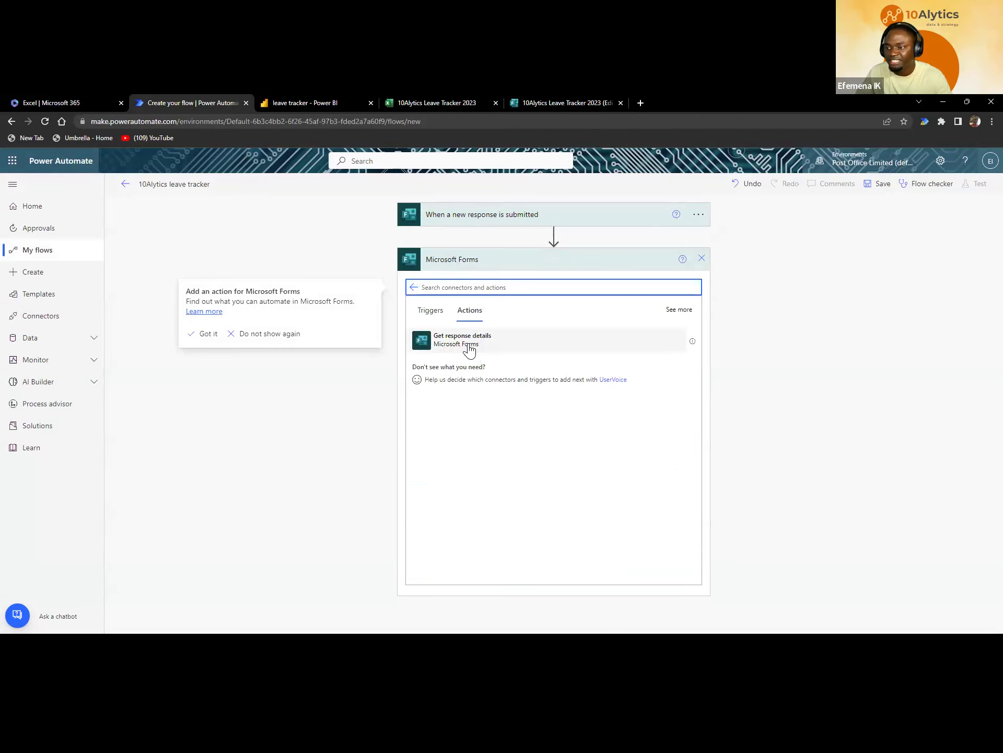
left_click(546, 101)
left_click(460, 102)
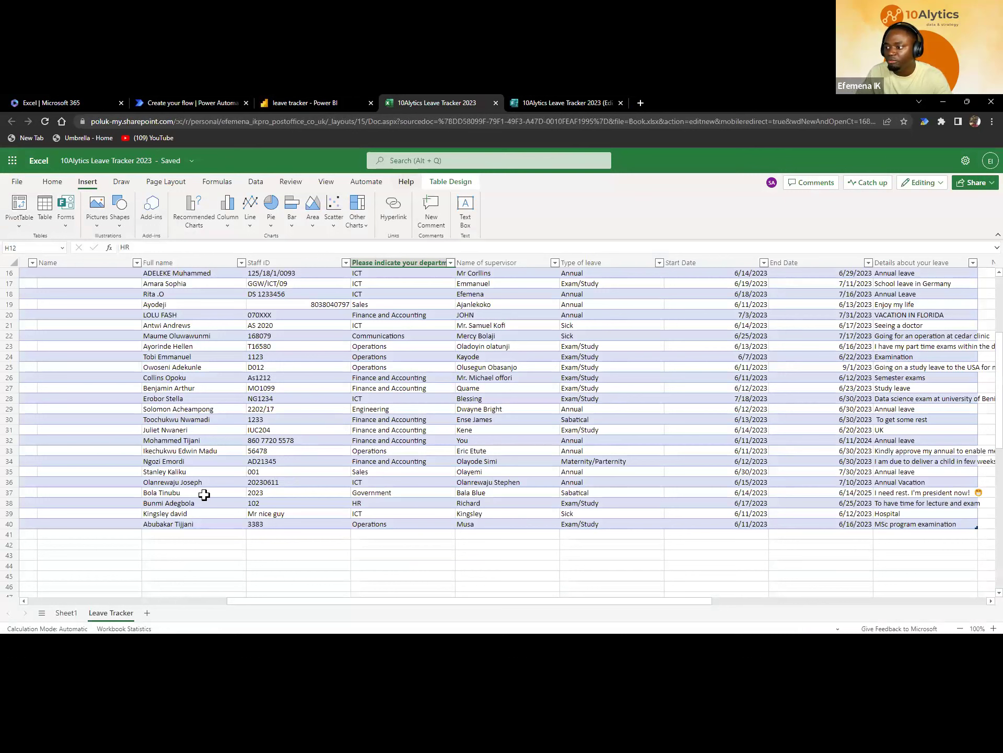
left_click_drag(175, 524, 876, 516)
left_click(194, 102)
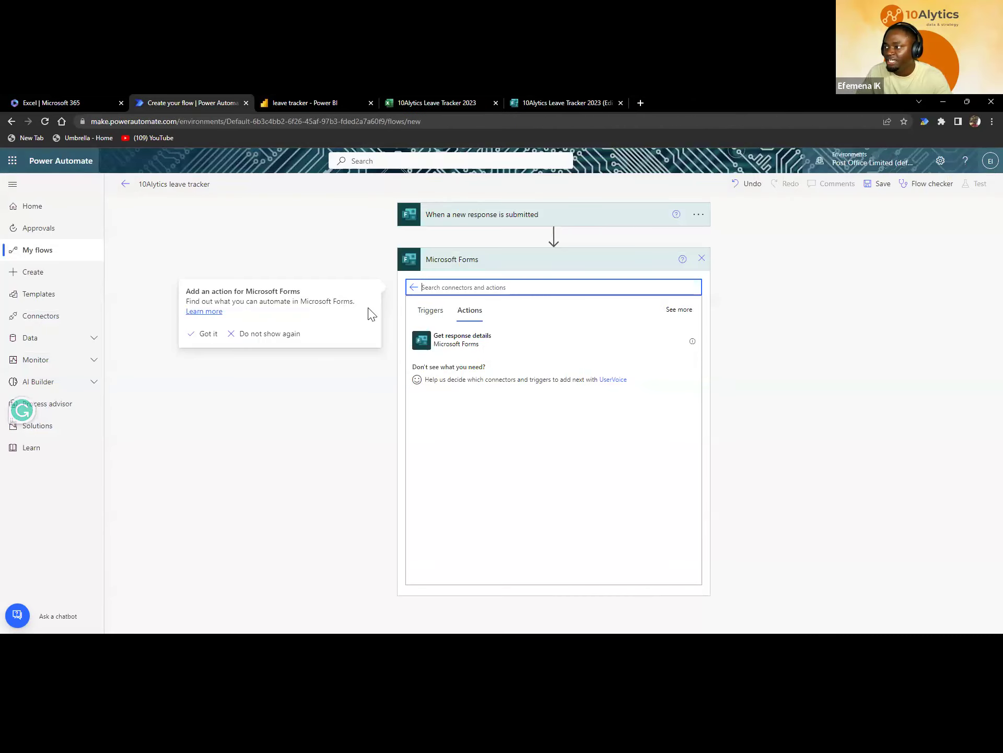
left_click(462, 338)
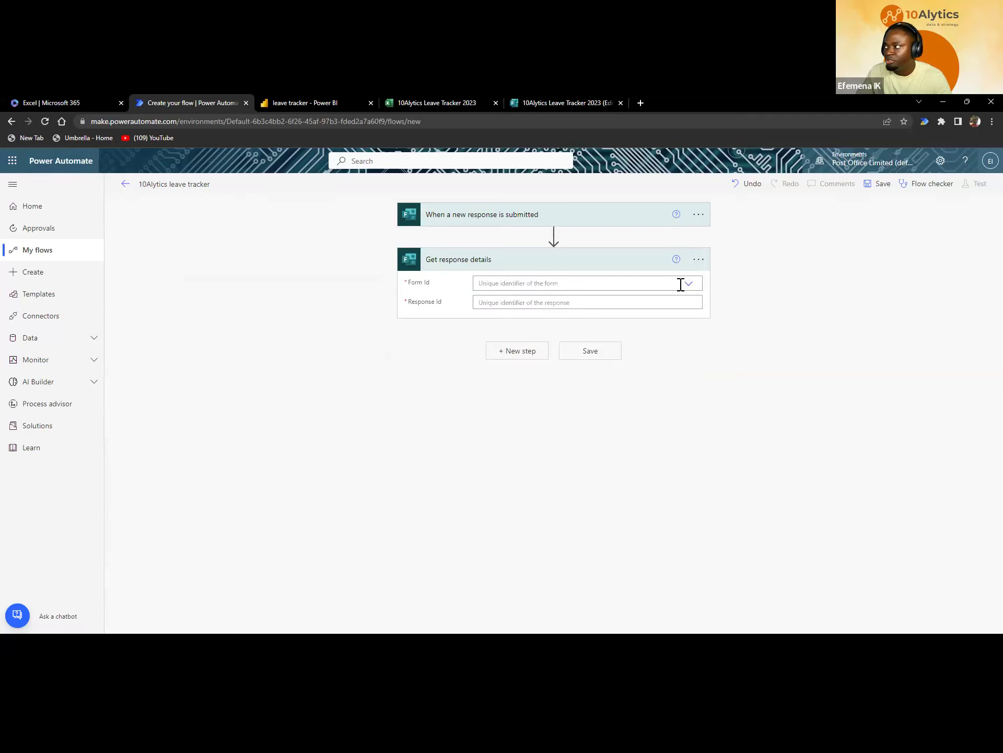
- Set Get response details to the form "10Alytics Leave Tracker 2023" and fill its Response Id with the trigger's Response Id dynamic content
left_click(688, 283)
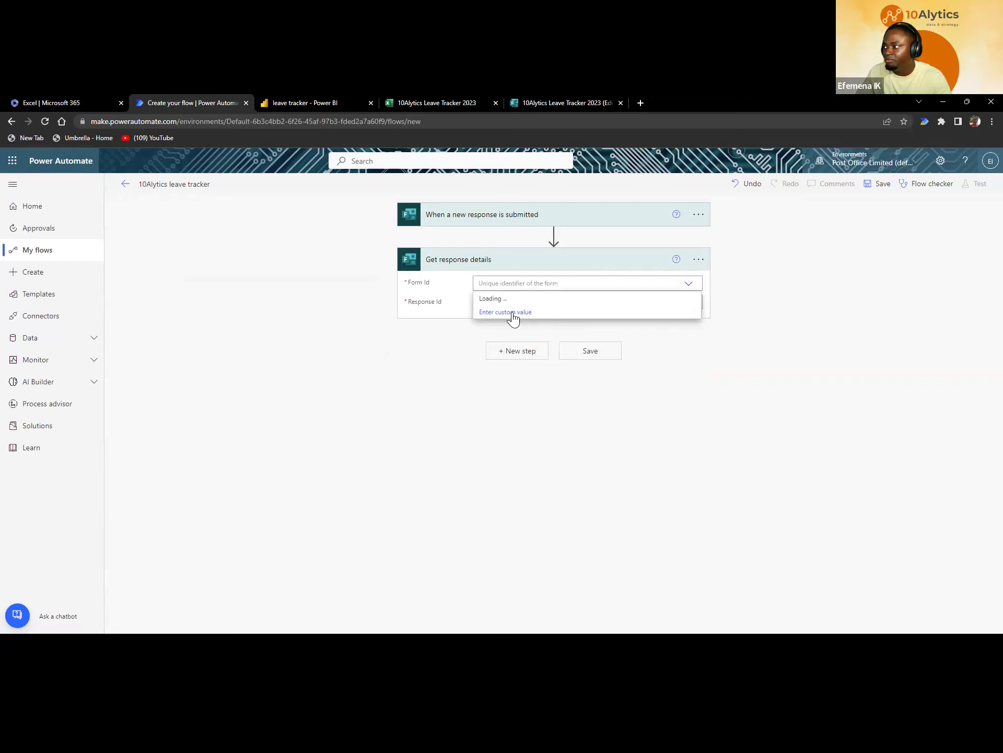
left_click(534, 315)
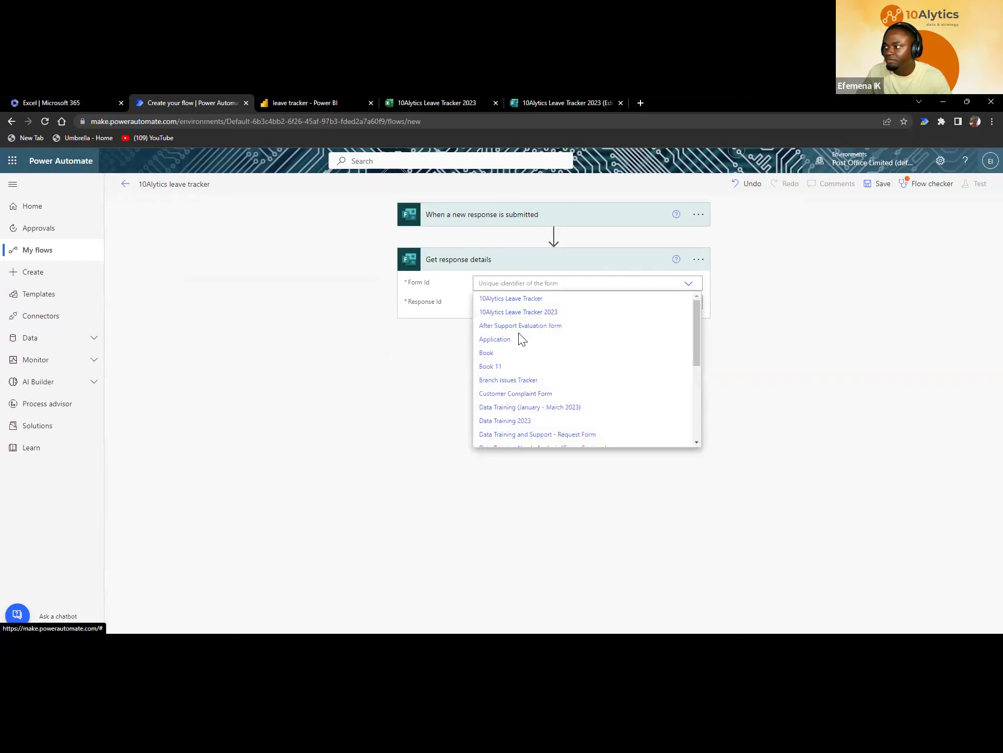
left_click(512, 305)
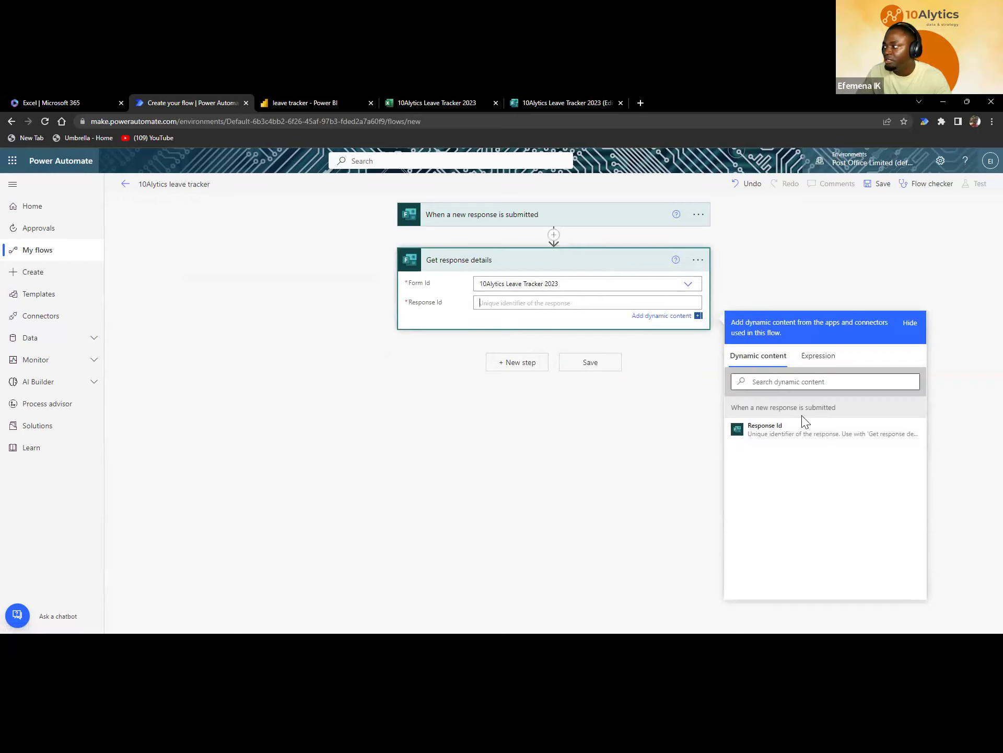
left_click(731, 437)
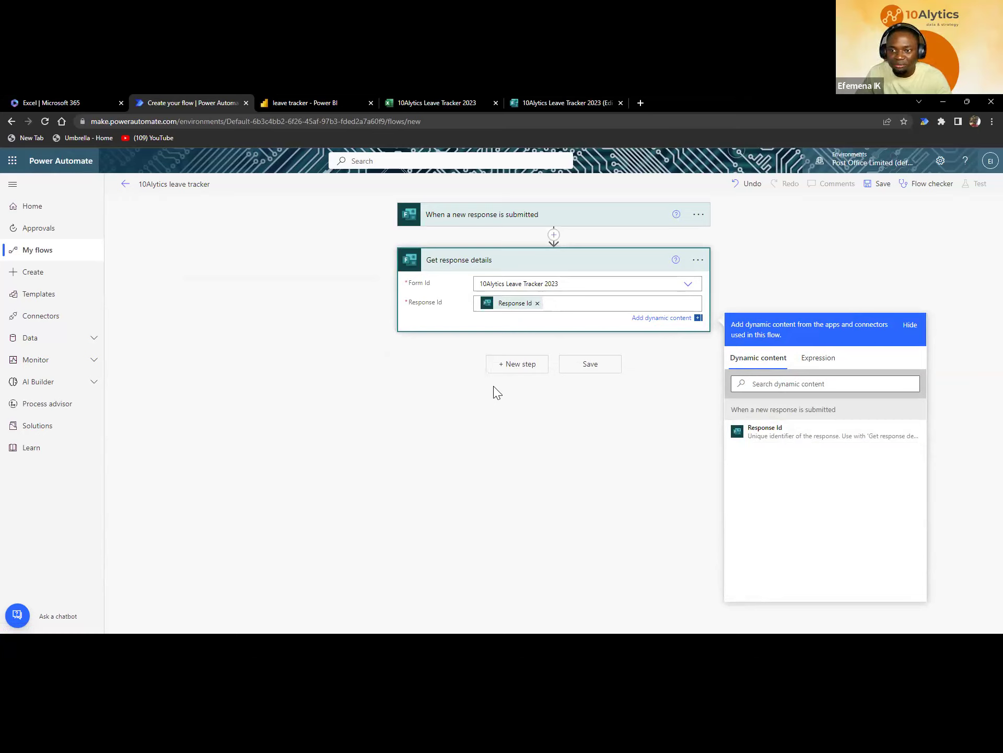
- Add an Approvals "Create an approval" action after the response details and set its type to "Custom Responses – Wait for one response"
left_click(519, 372)
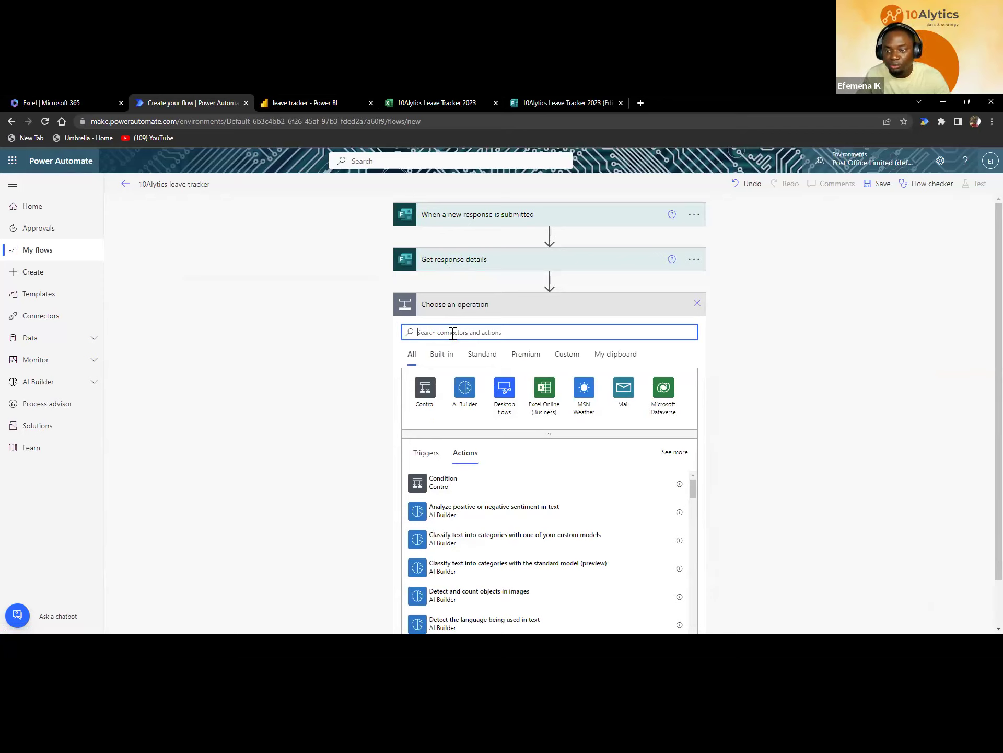
type("appro")
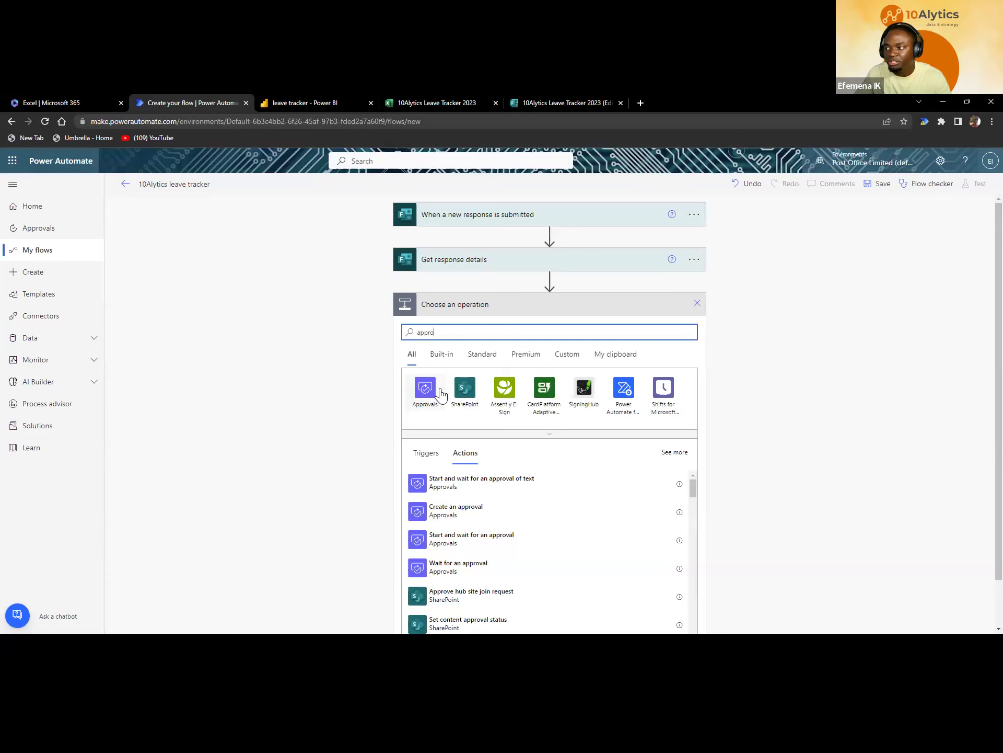
left_click(428, 397)
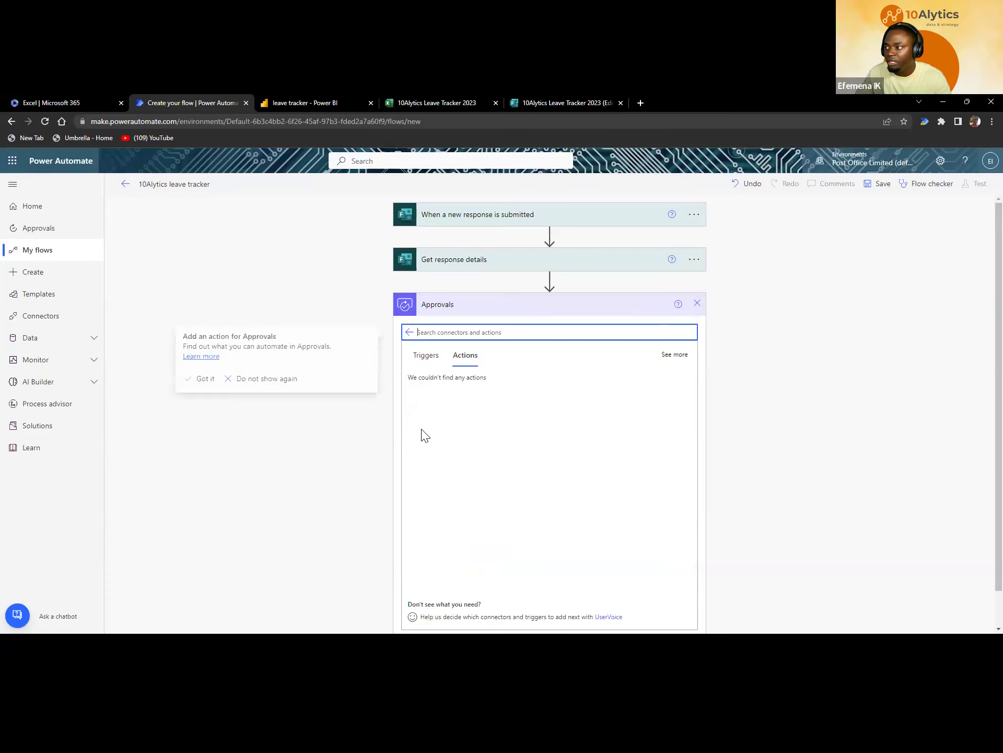
left_click(448, 388)
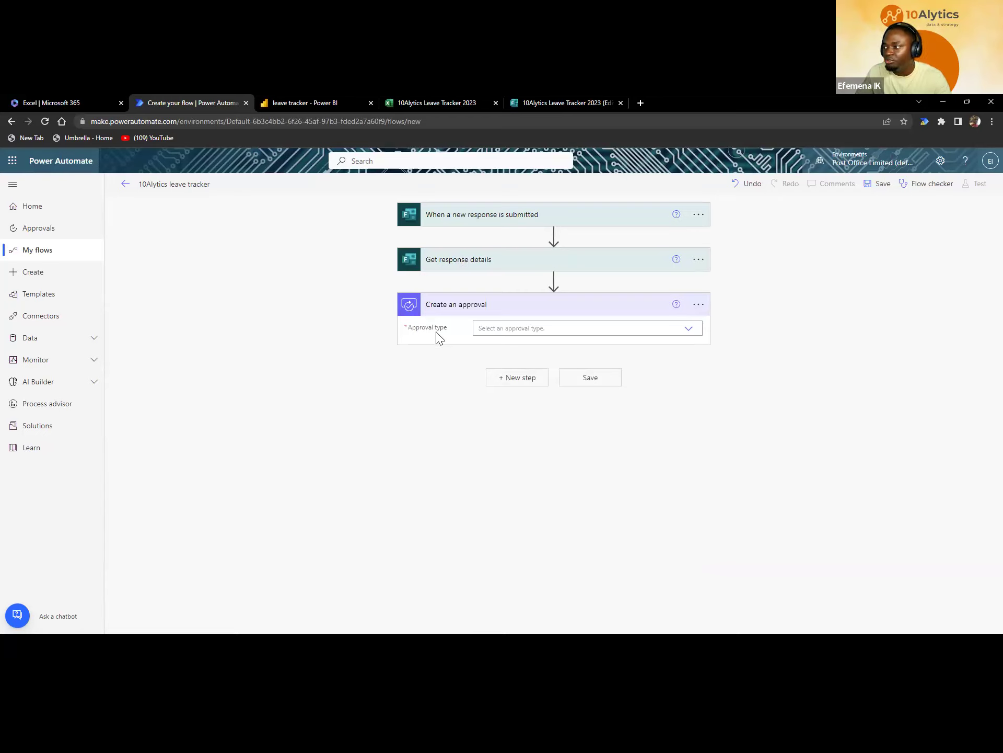
left_click(688, 330)
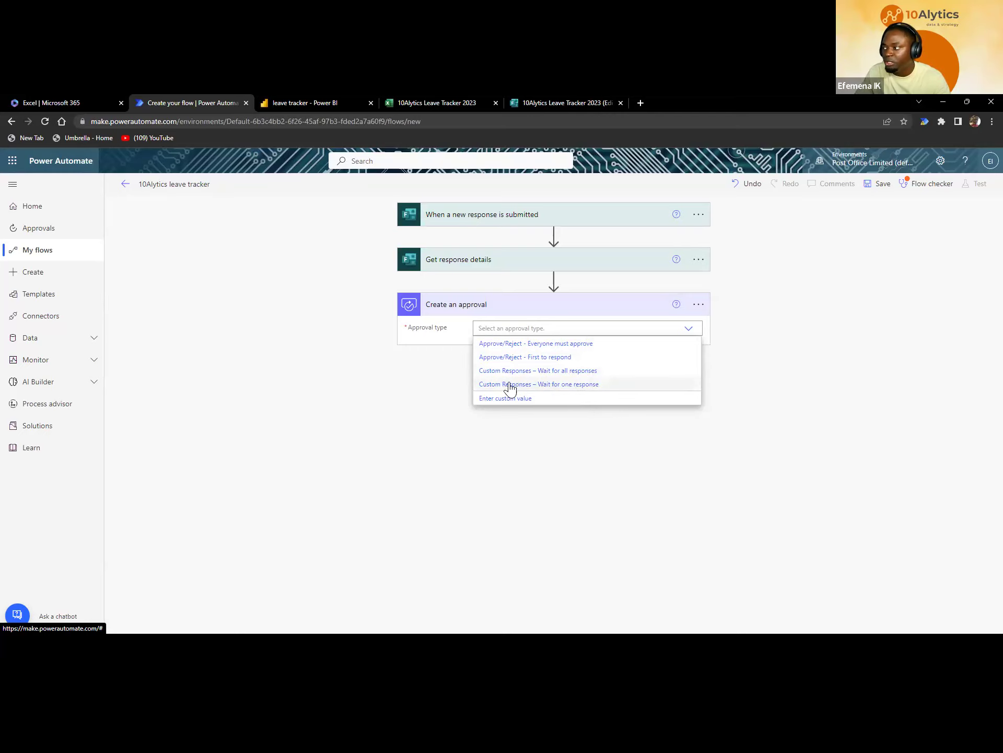
left_click(489, 386)
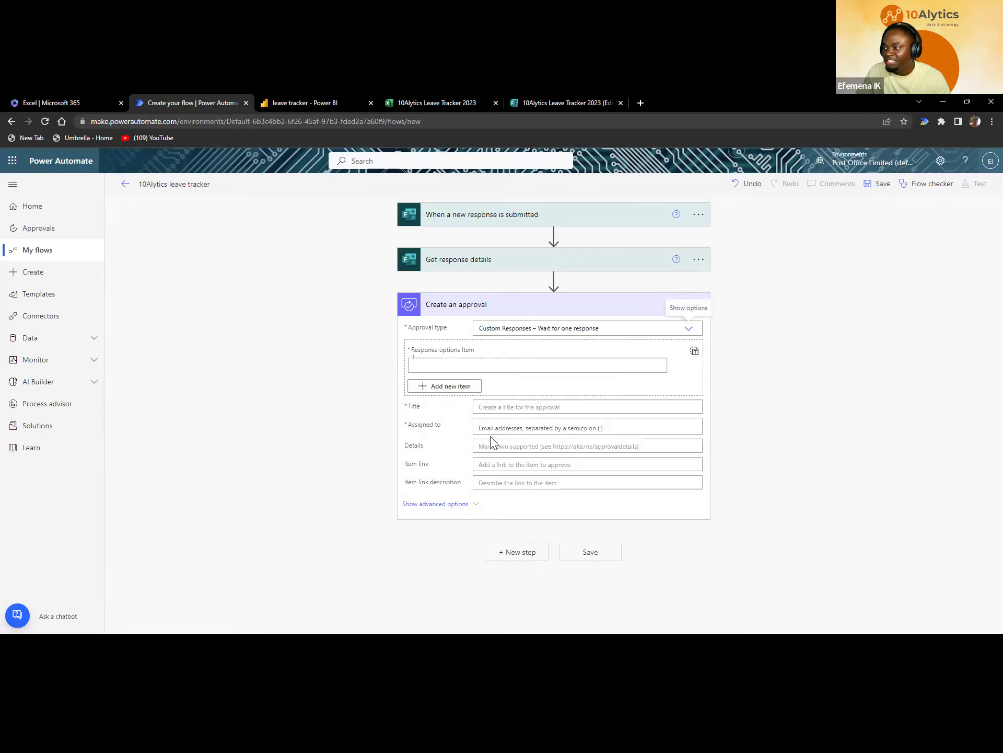
- Examine the dynamic content available for the approval's Assigned to field and compare it with the questions in the leave form
left_click(516, 428)
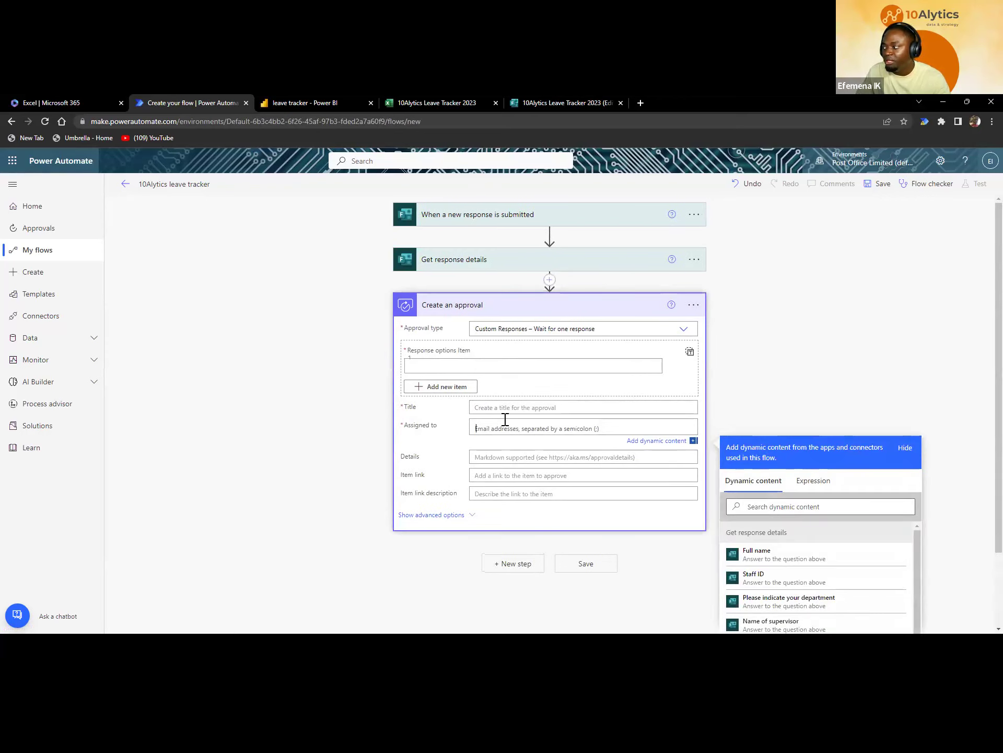
scroll(825, 570, "down", 2)
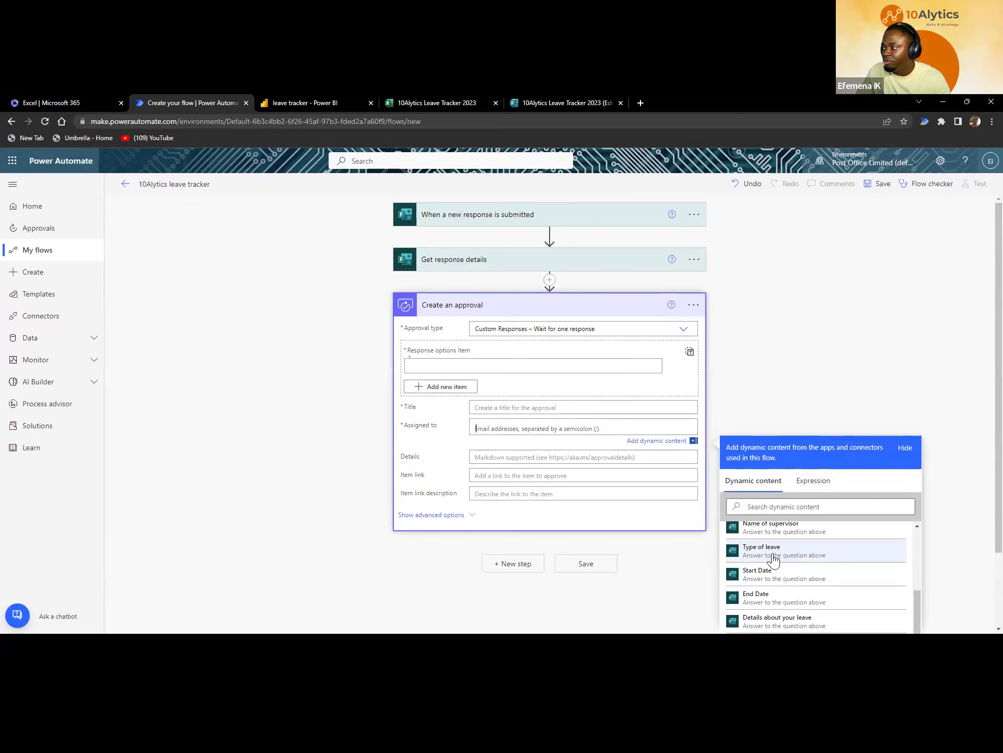
scroll(774, 556, "down", 1)
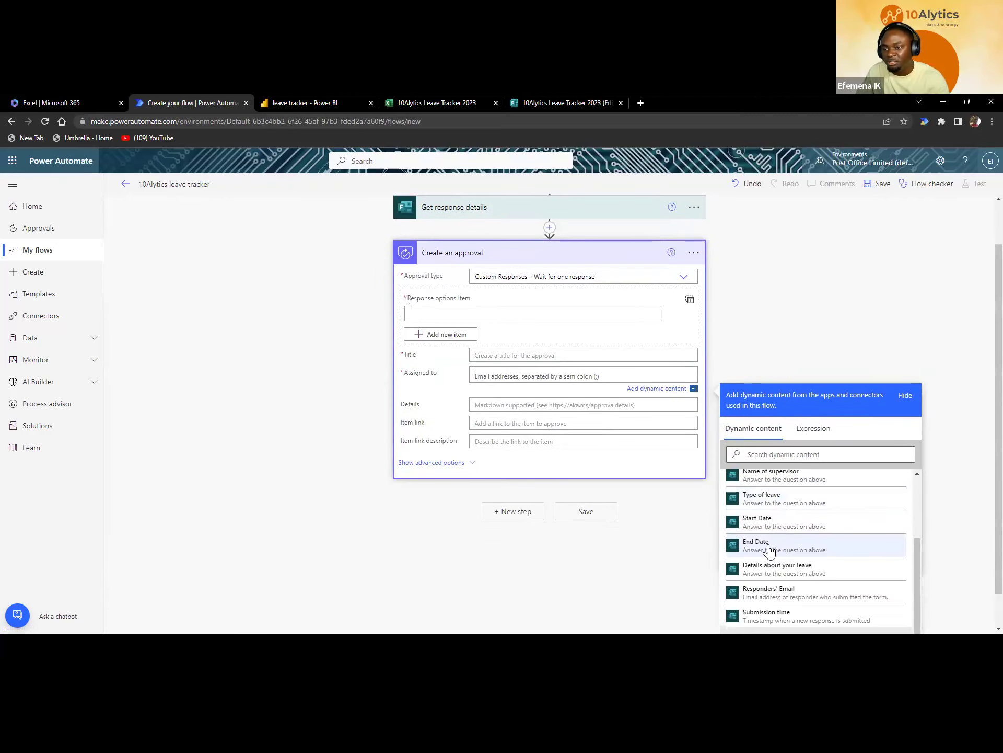
scroll(771, 551, "down", 1)
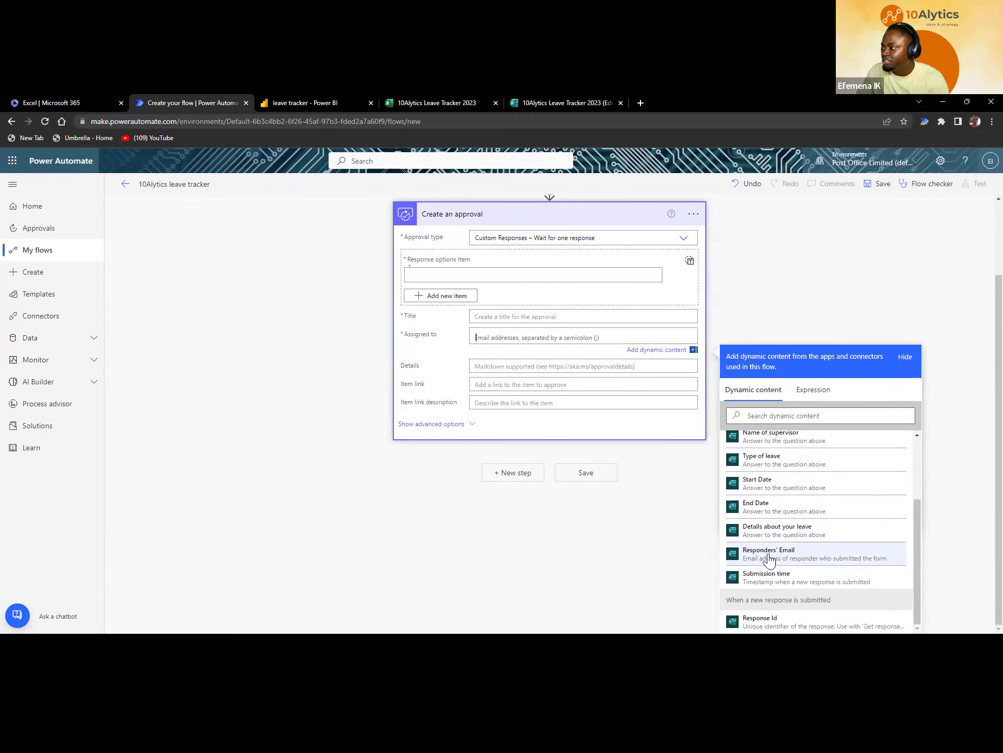
scroll(779, 562, "up", 2)
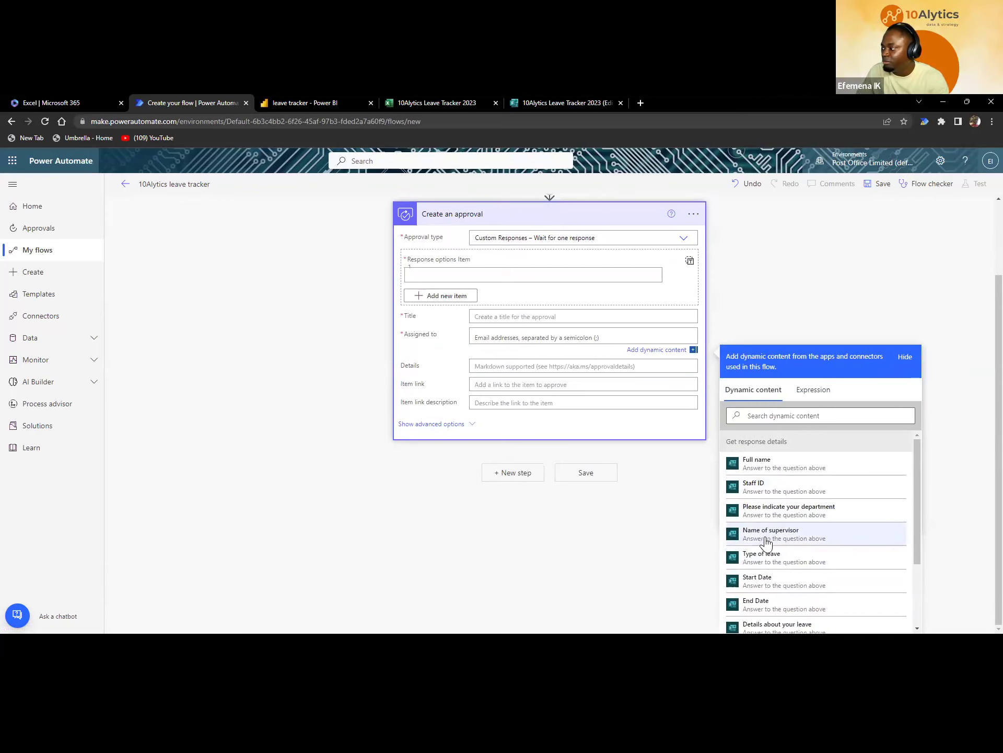
scroll(769, 493, "down", 1)
left_click(450, 100)
left_click(527, 102)
scroll(291, 526, "down", 10)
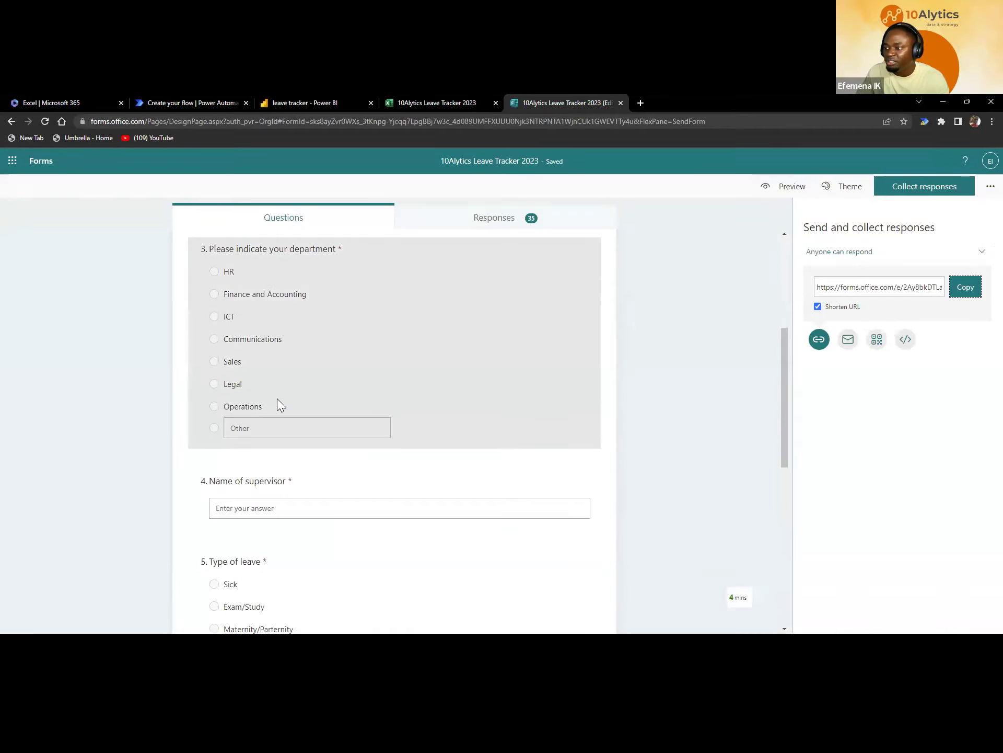
scroll(275, 424, "up", 2)
scroll(282, 403, "up", 4)
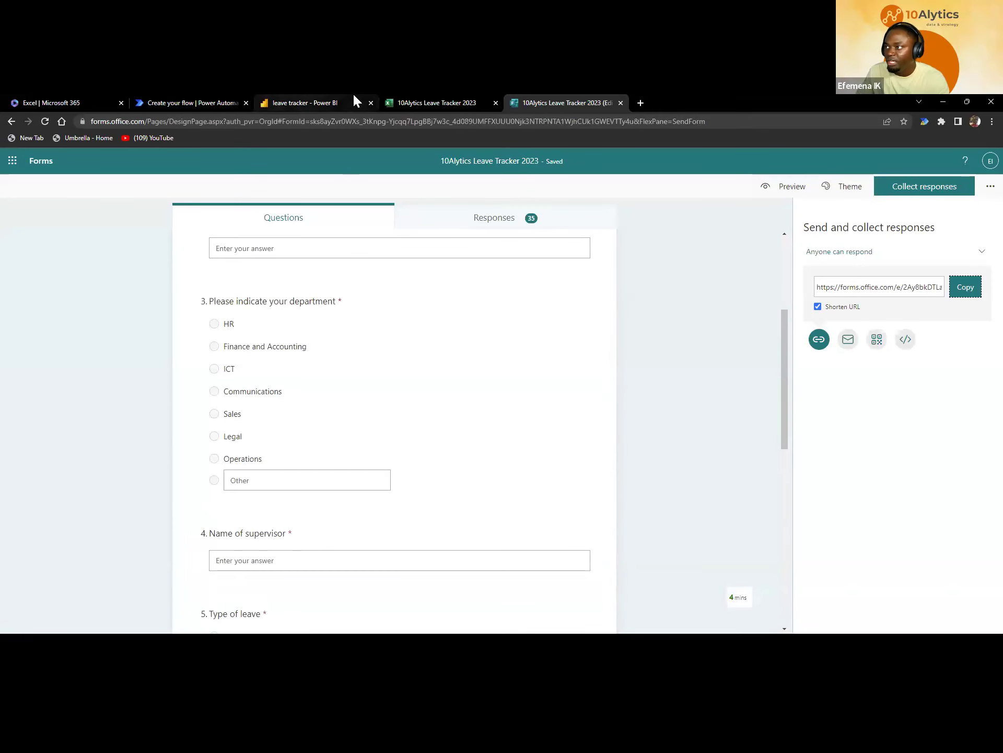
- Return to the Power Automate flow and assign the approval to the form's "Name of supervisor" dynamic content
left_click(173, 101)
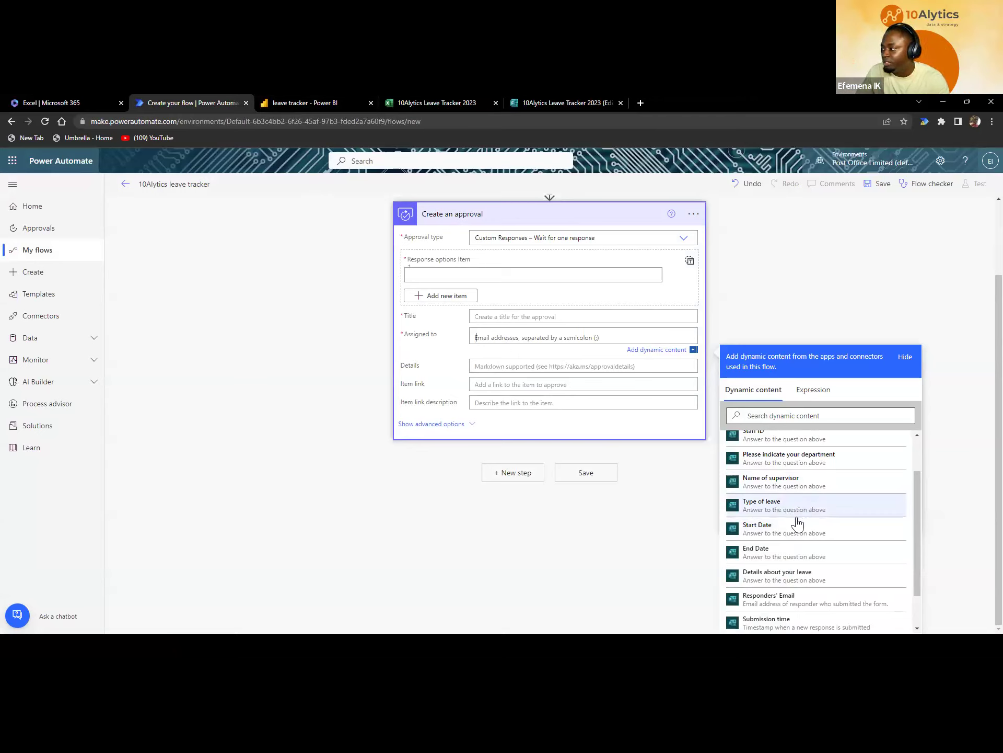
scroll(779, 578, "down", 2)
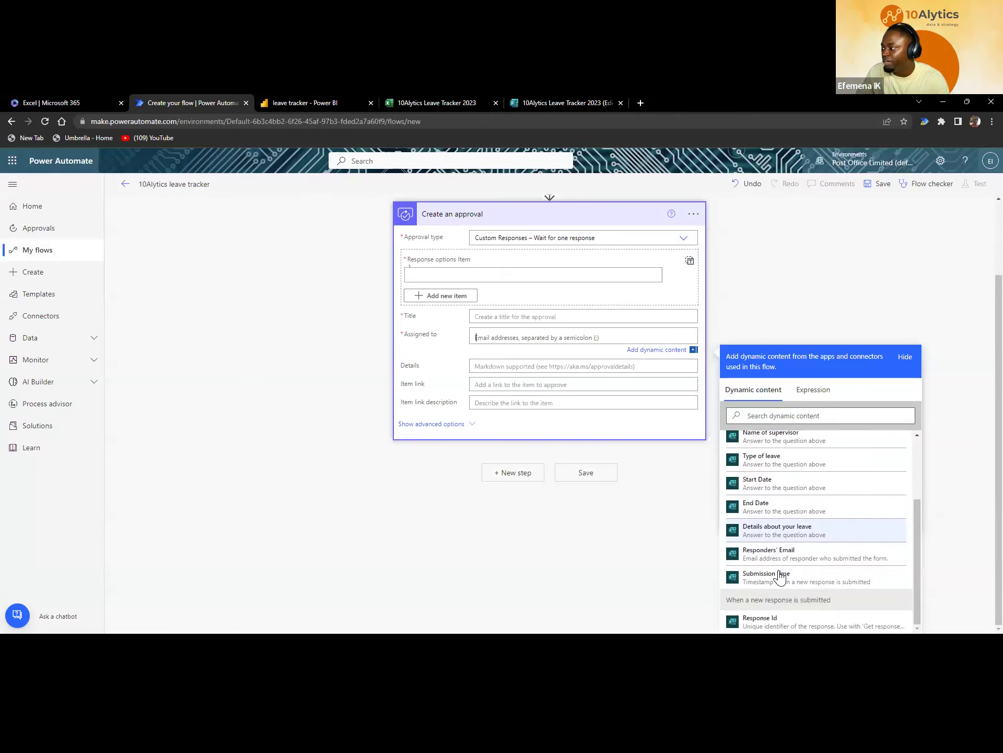
scroll(778, 571, "up", 5)
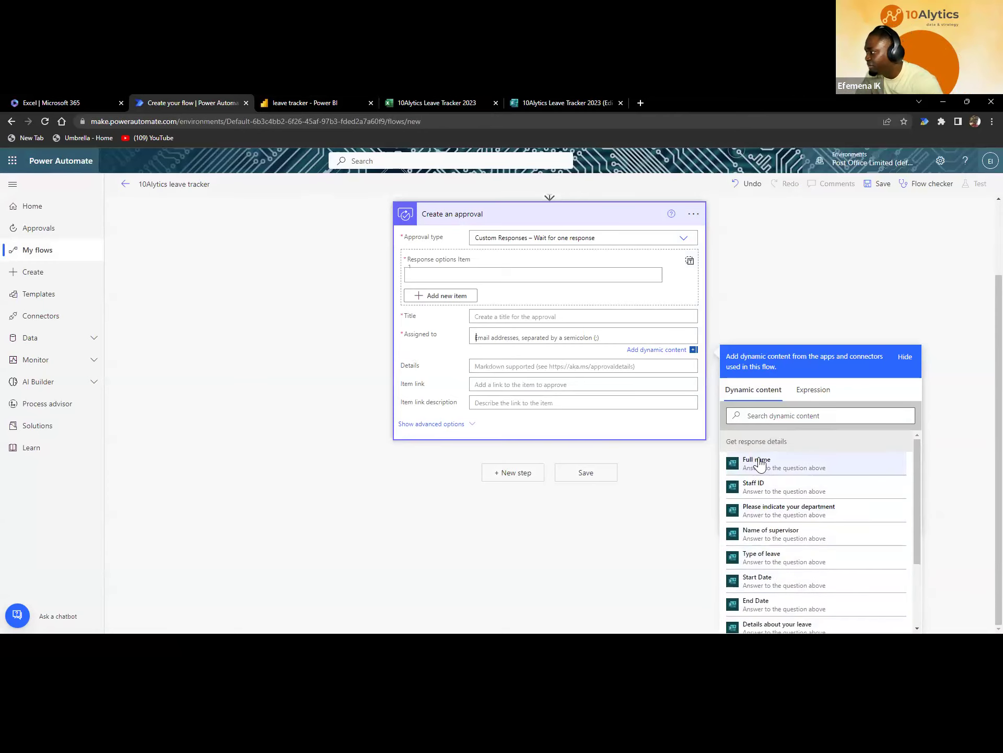
left_click(766, 539)
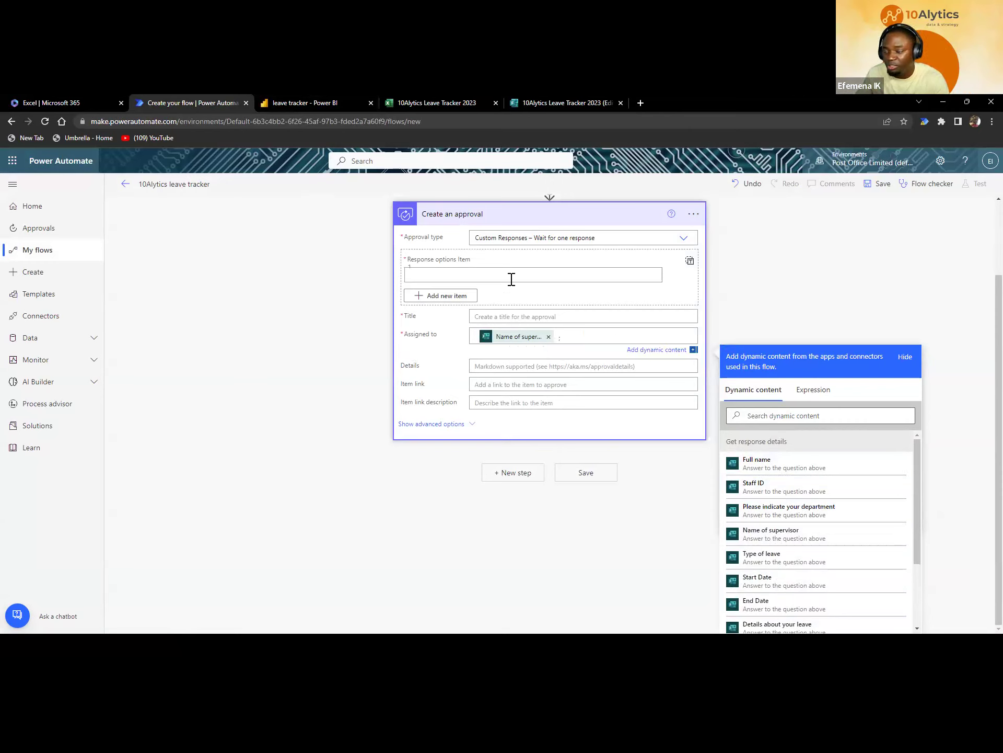
- Title the approval "Leave Application by" followed by the form's "Full name" dynamic content
left_click(506, 317)
type("Le")
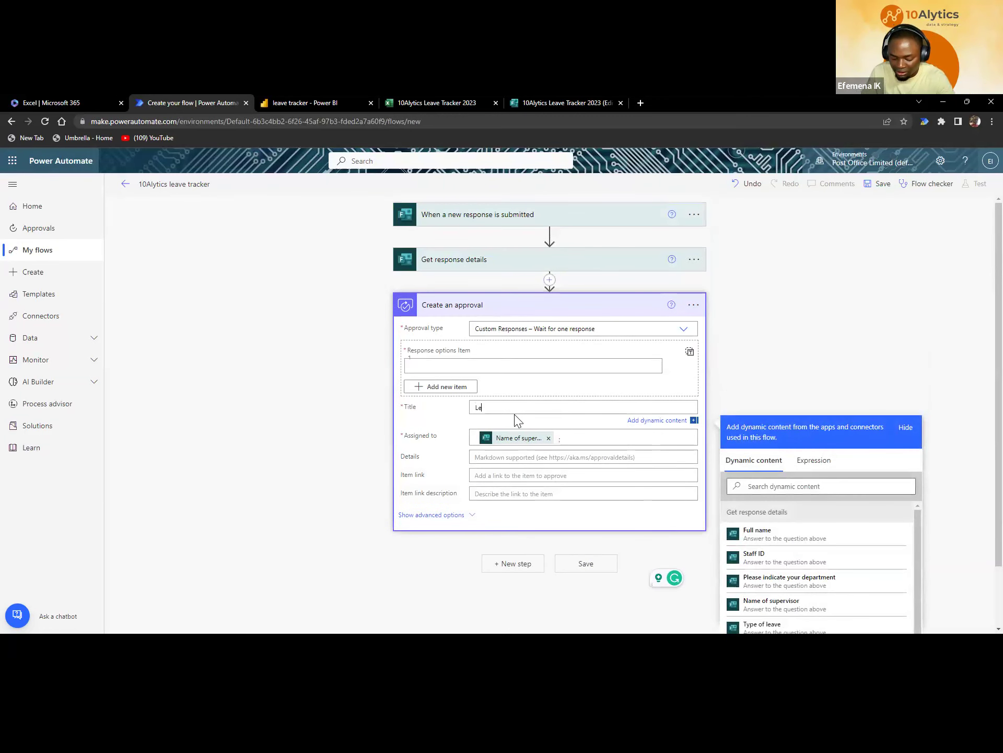
type("ave Application")
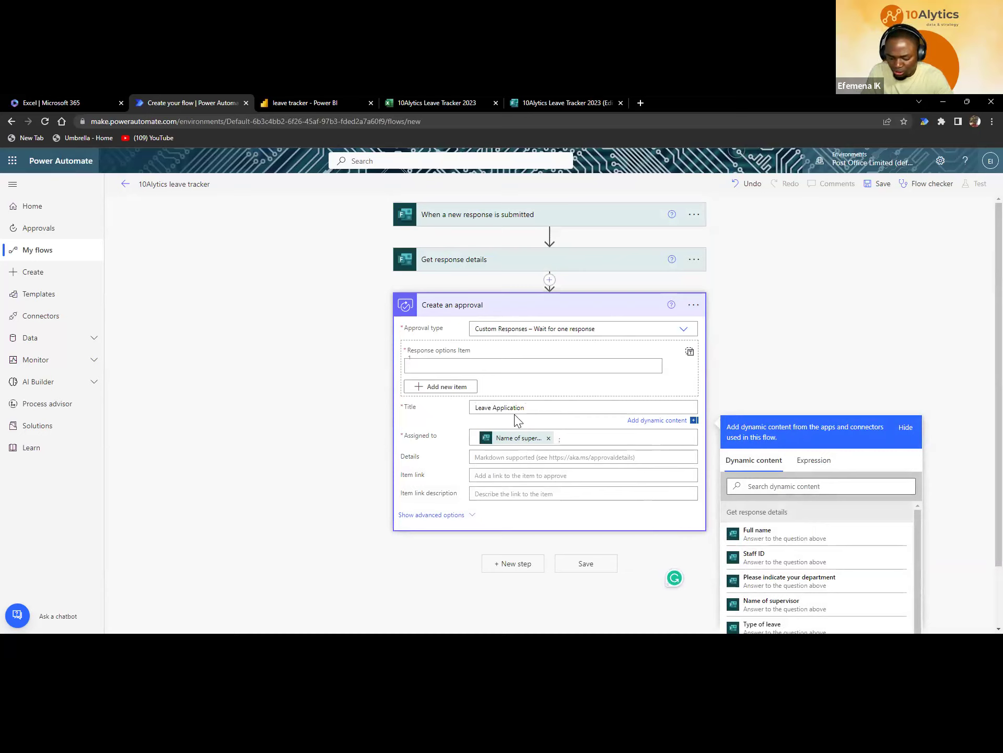
scroll(795, 571, "down", 2)
scroll(782, 560, "up", 2)
left_click(776, 538)
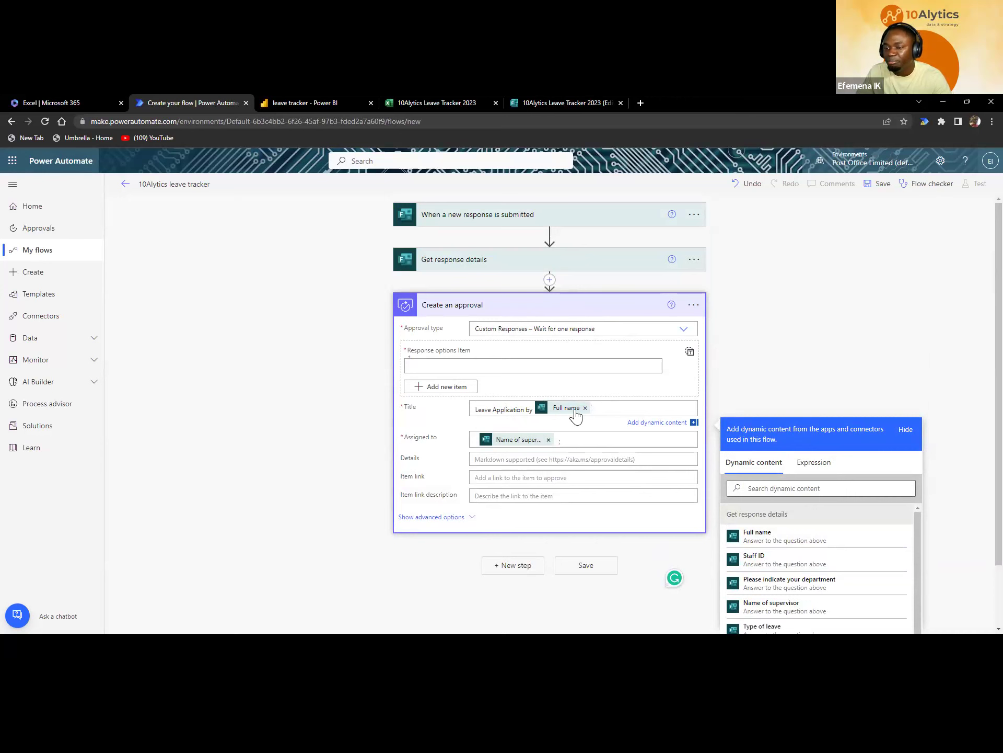
- Review the Excel leave responses, the Power BI leave report and the leave form questions alongside the approval action
left_click(442, 102)
left_click(163, 272)
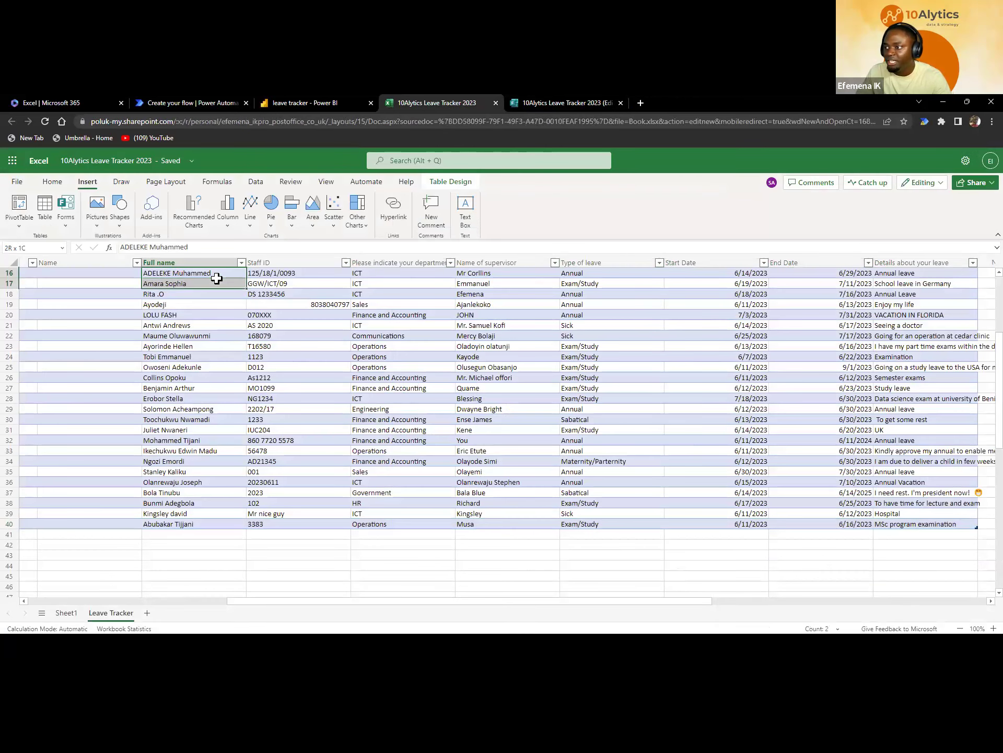
left_click(337, 102)
left_click(164, 102)
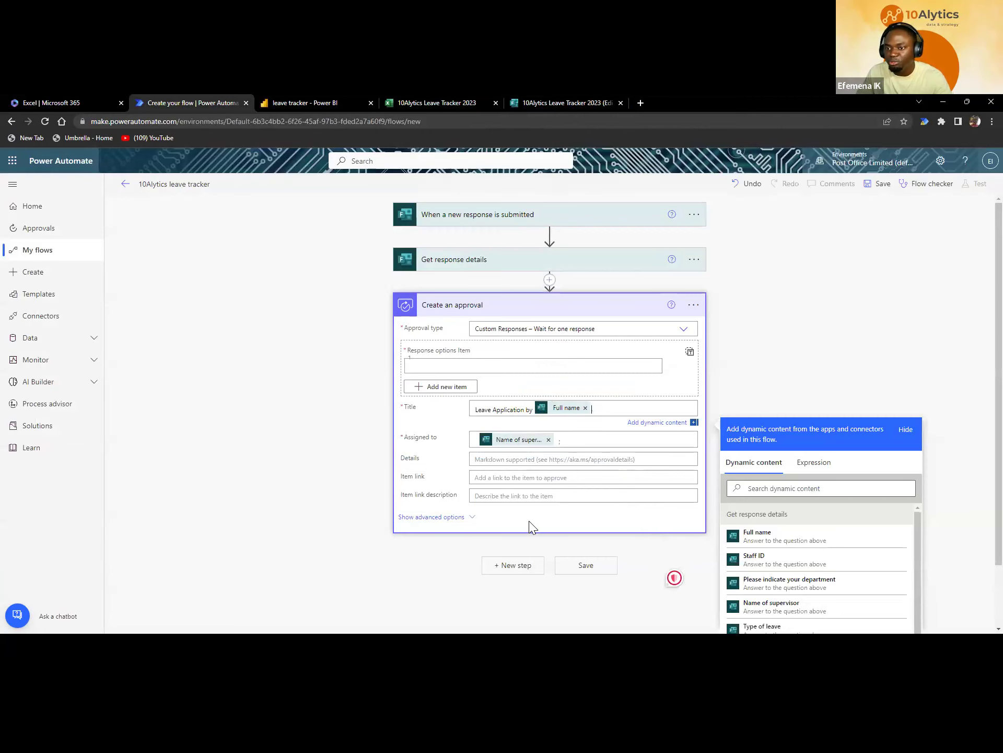
left_click(325, 101)
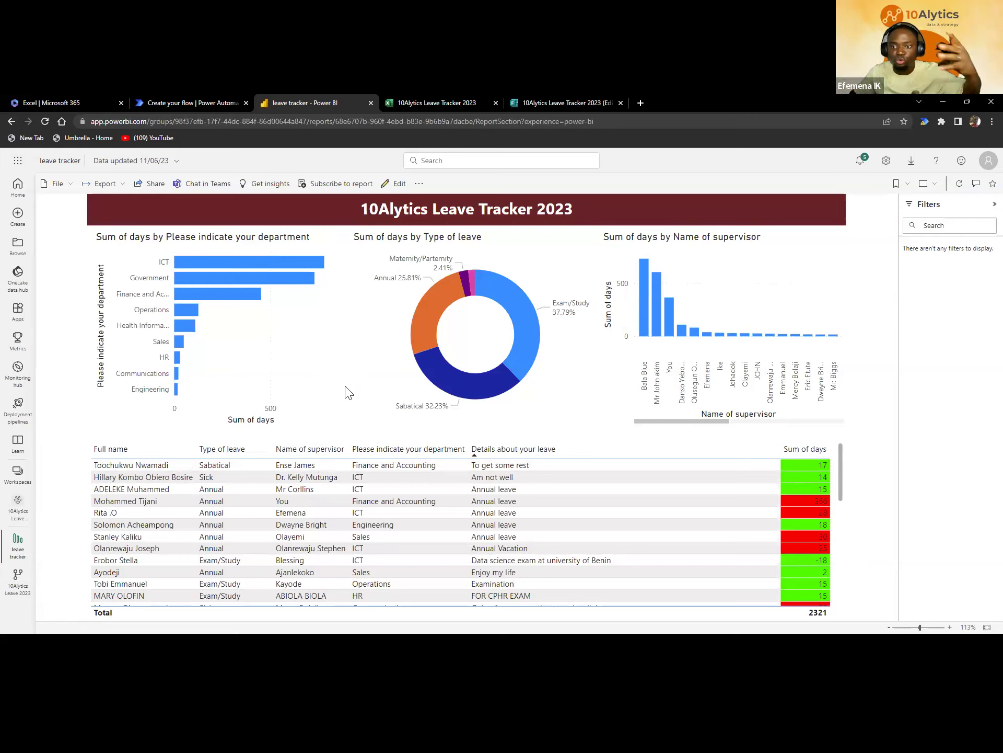
left_click(174, 102)
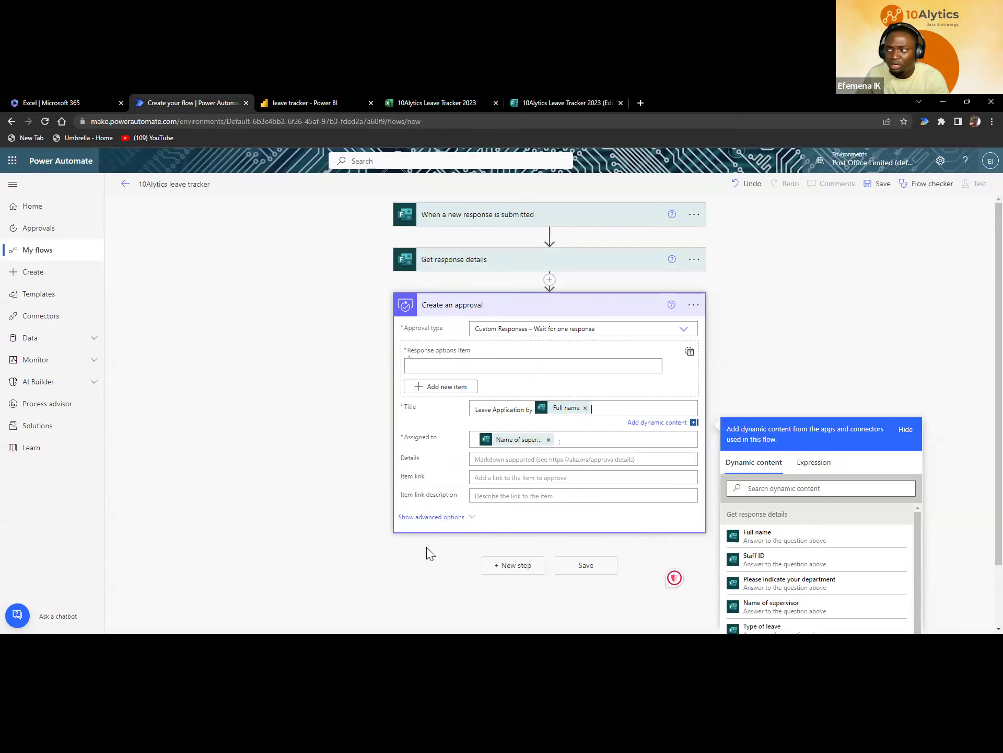
left_click(463, 96)
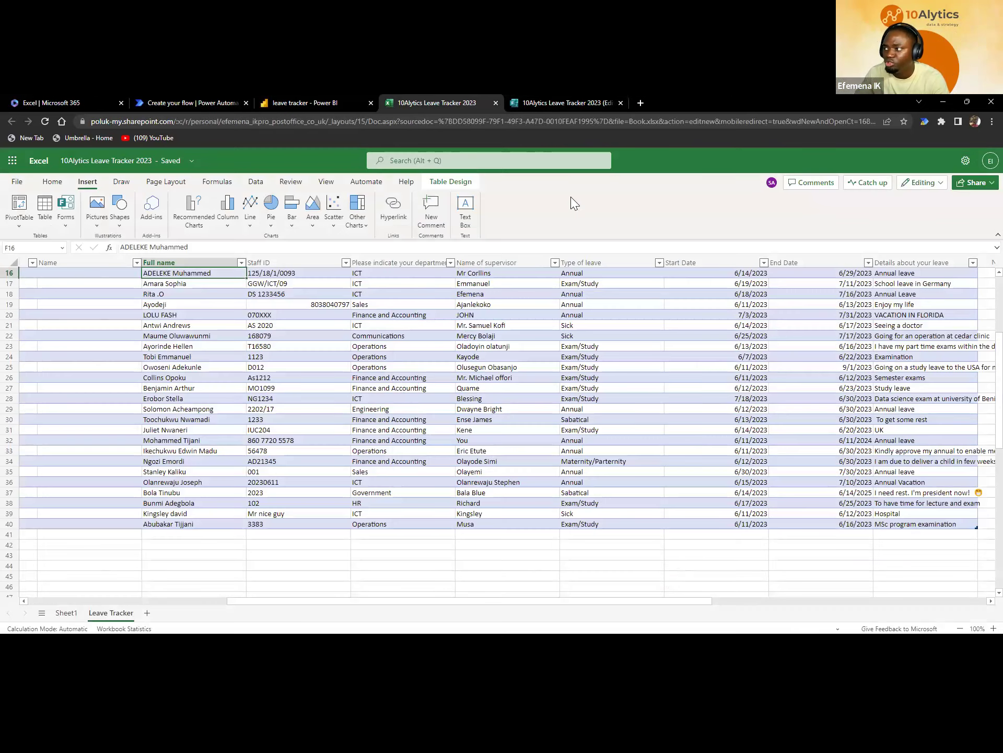
left_click(571, 104)
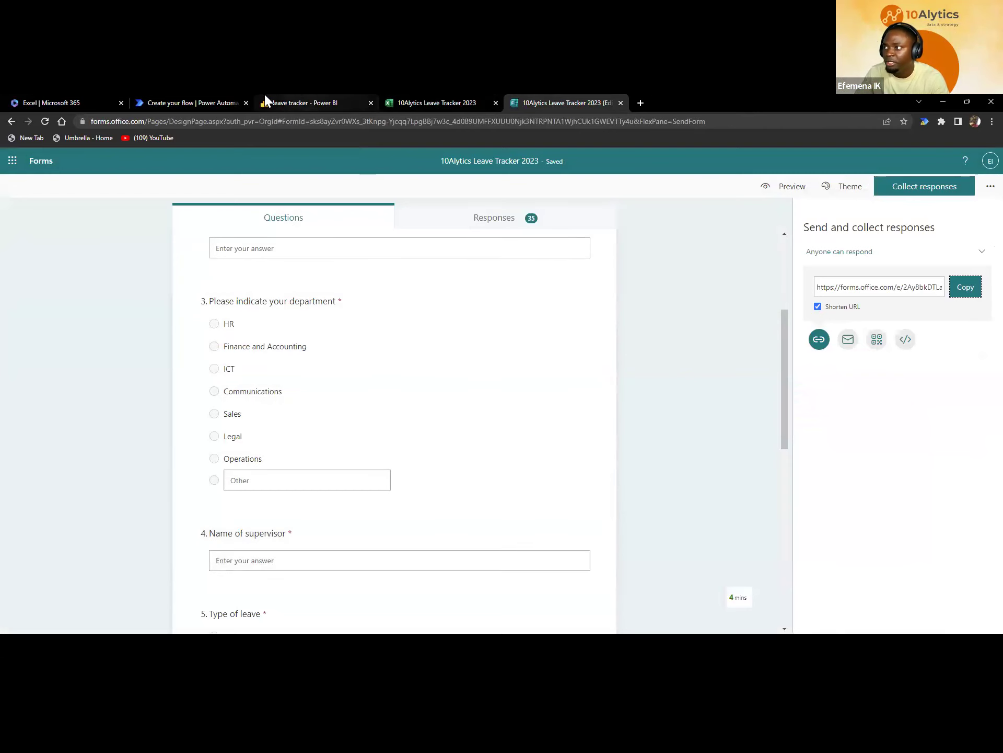
left_click(172, 102)
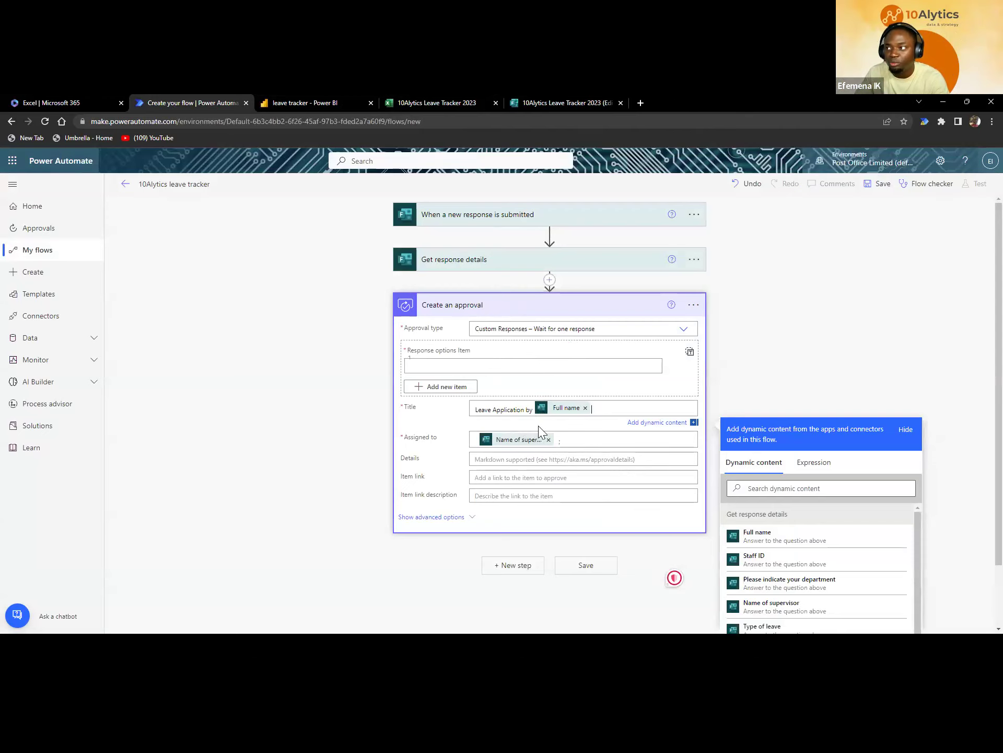
left_click(544, 99)
- Switch to Power BI and examine the refresh schedule of the "10Alytics Leave 2023" dataflow in the 10Alytics Leave tracker workspace
left_click(324, 103)
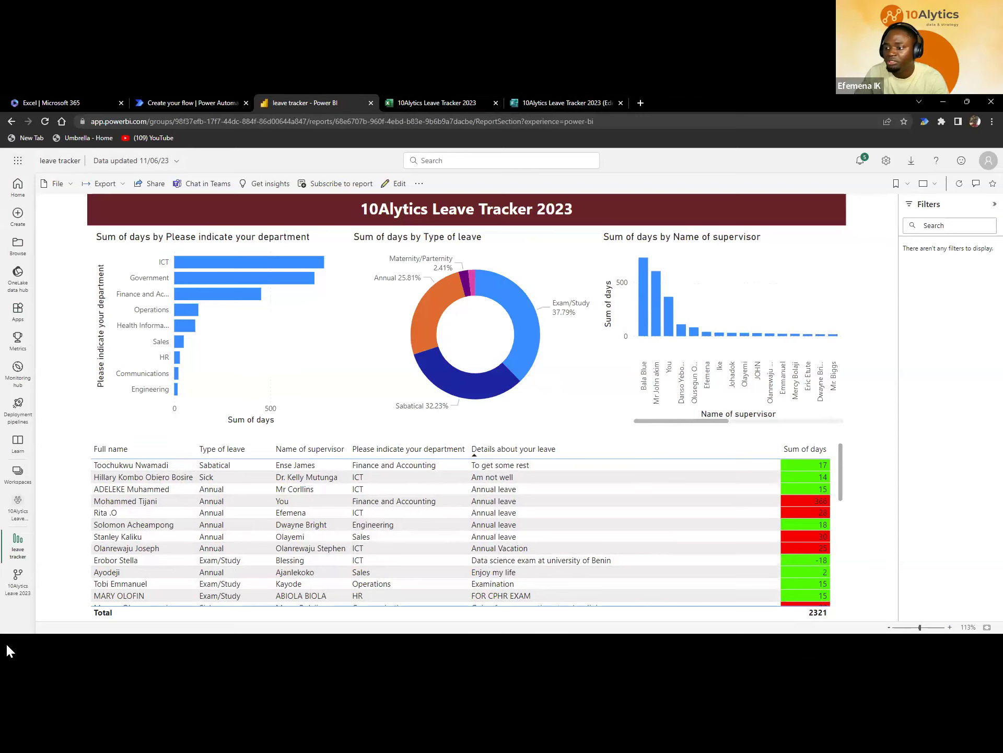
left_click(20, 580)
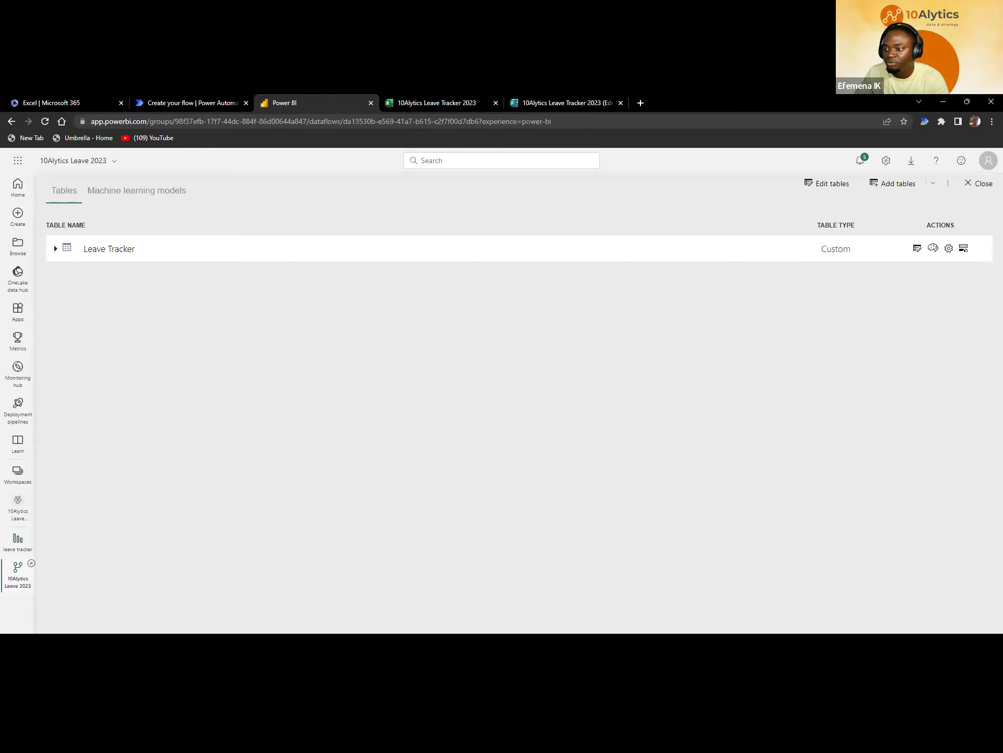
left_click(14, 555)
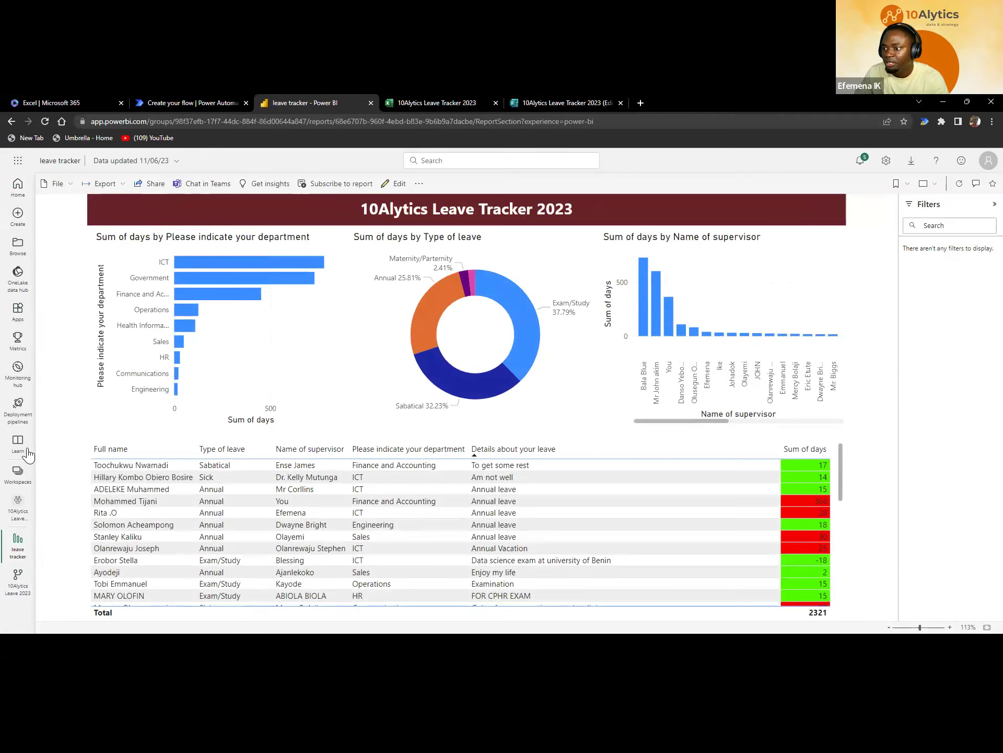
left_click(16, 515)
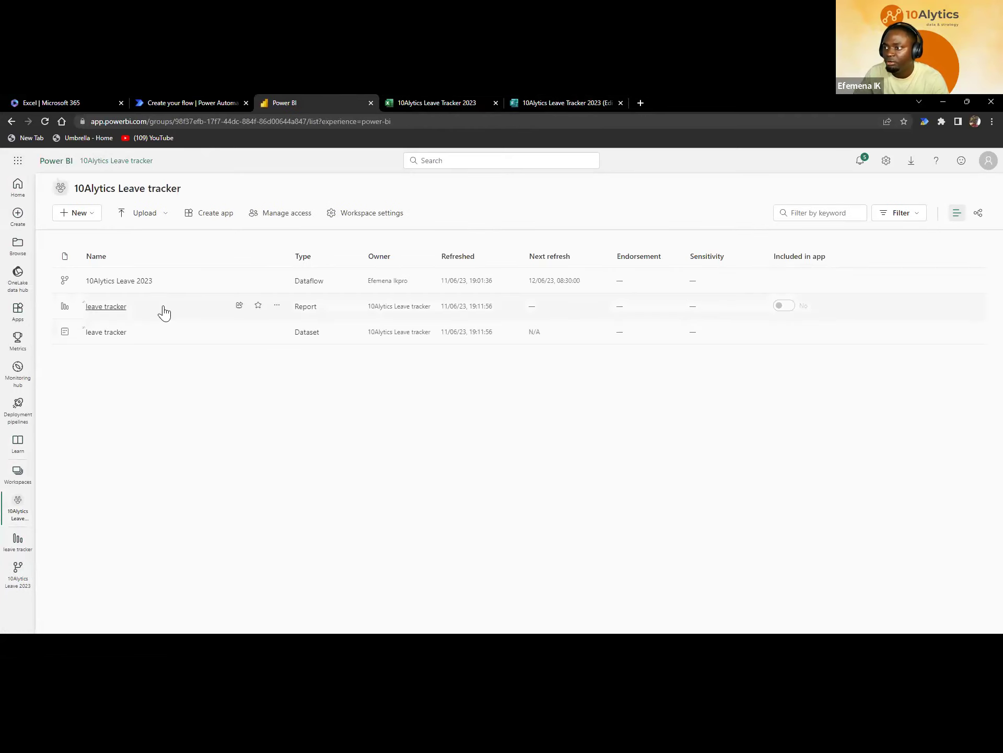
left_click(258, 280)
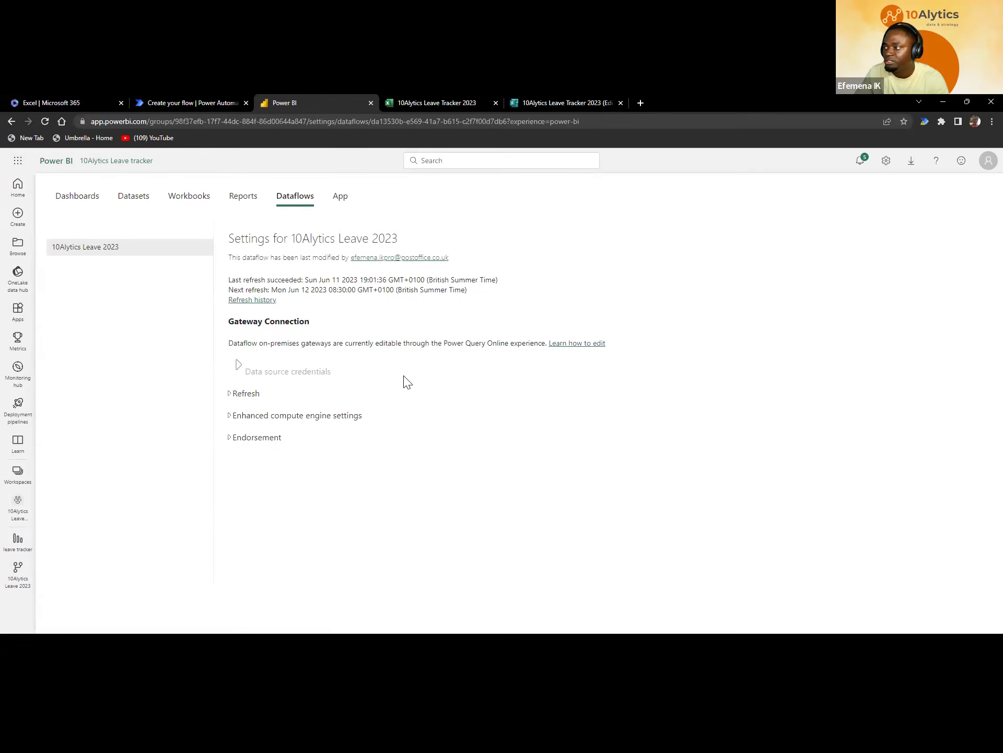
left_click(230, 395)
scroll(246, 449, "down", 2)
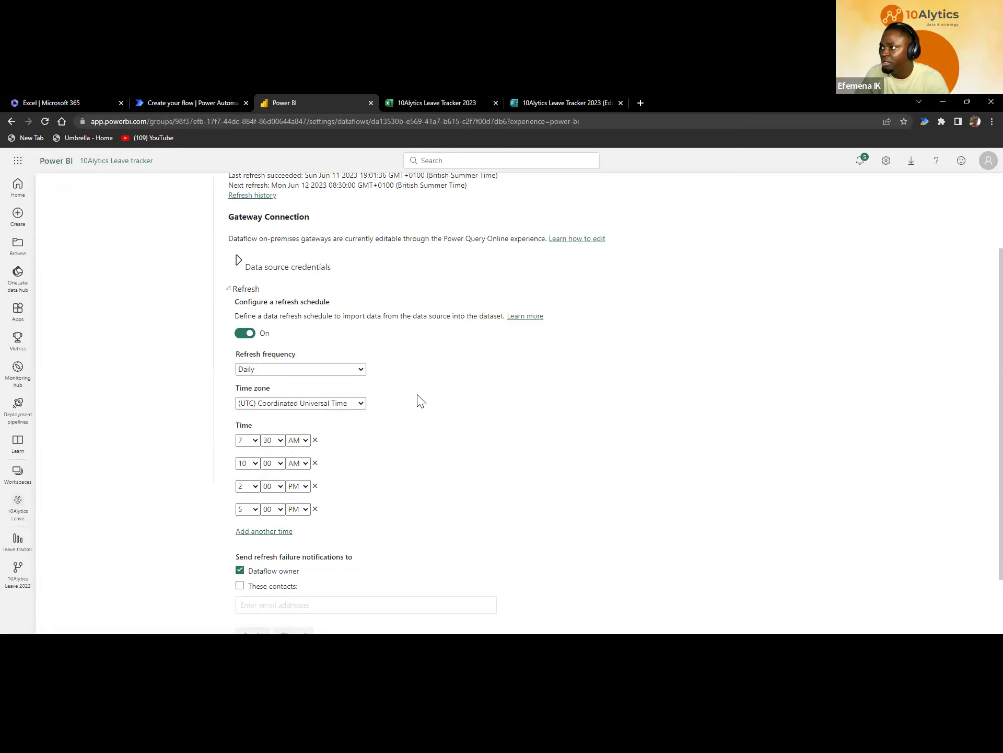
left_click(434, 100)
left_click(547, 101)
left_click(484, 101)
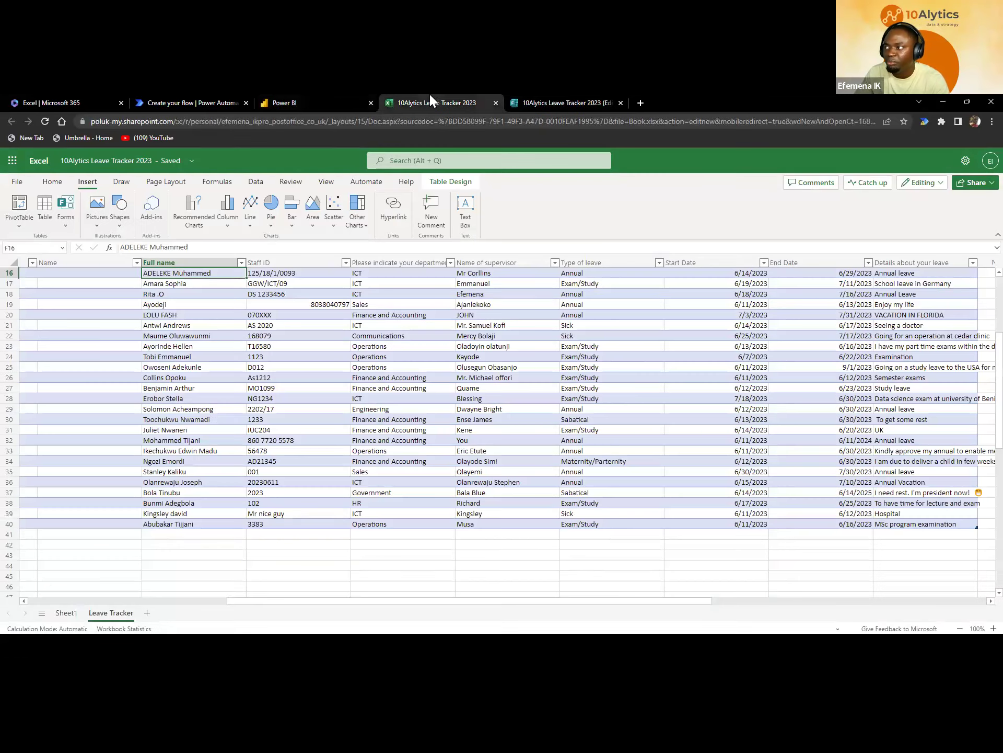
left_click(308, 99)
left_click(179, 100)
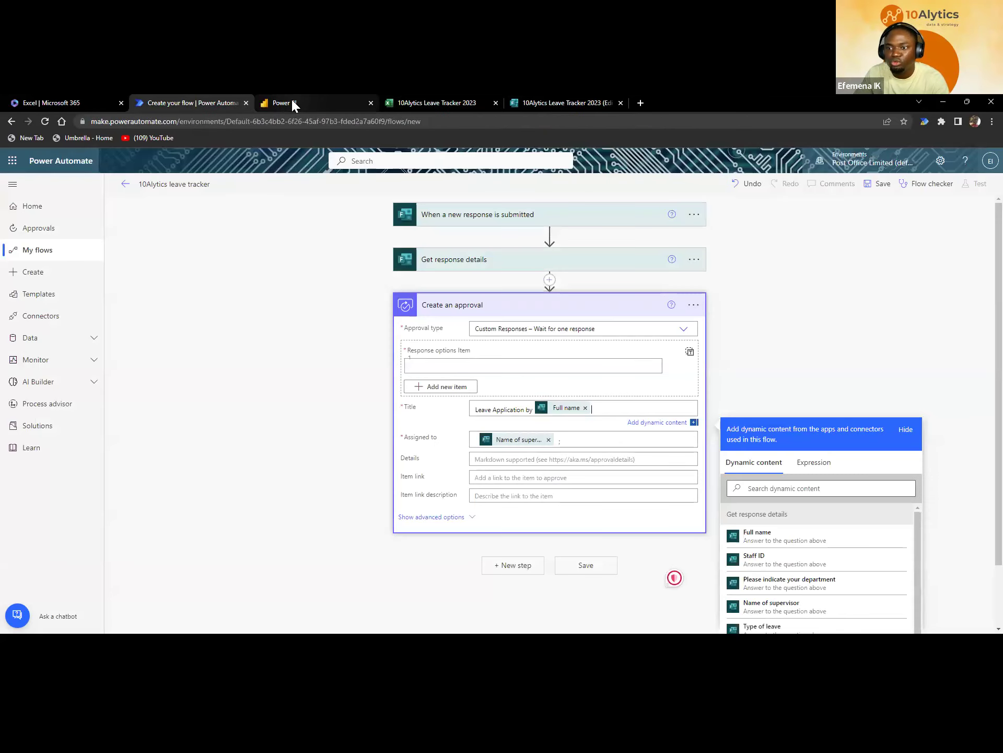
mouse_move(292, 102)
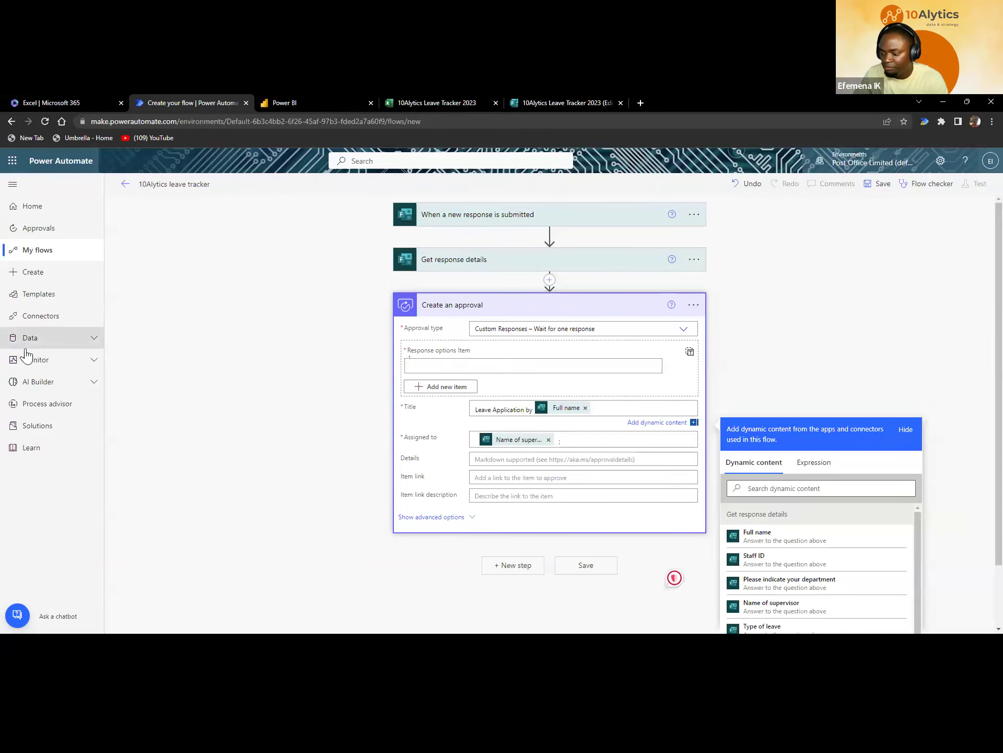
left_click(940, 102)
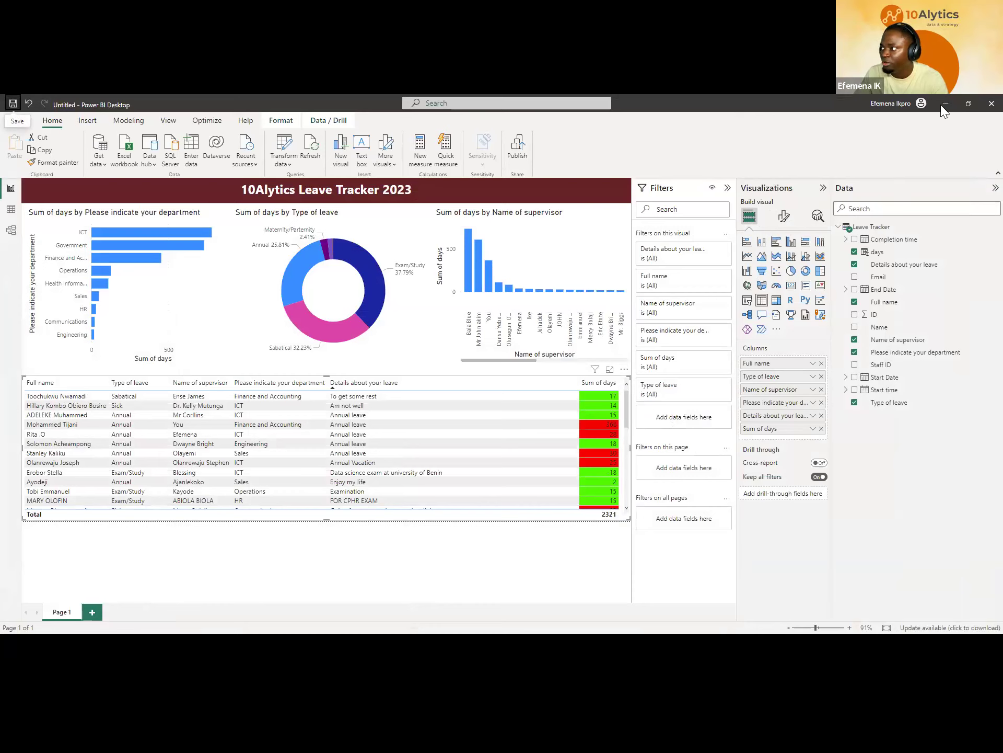
left_click(946, 103)
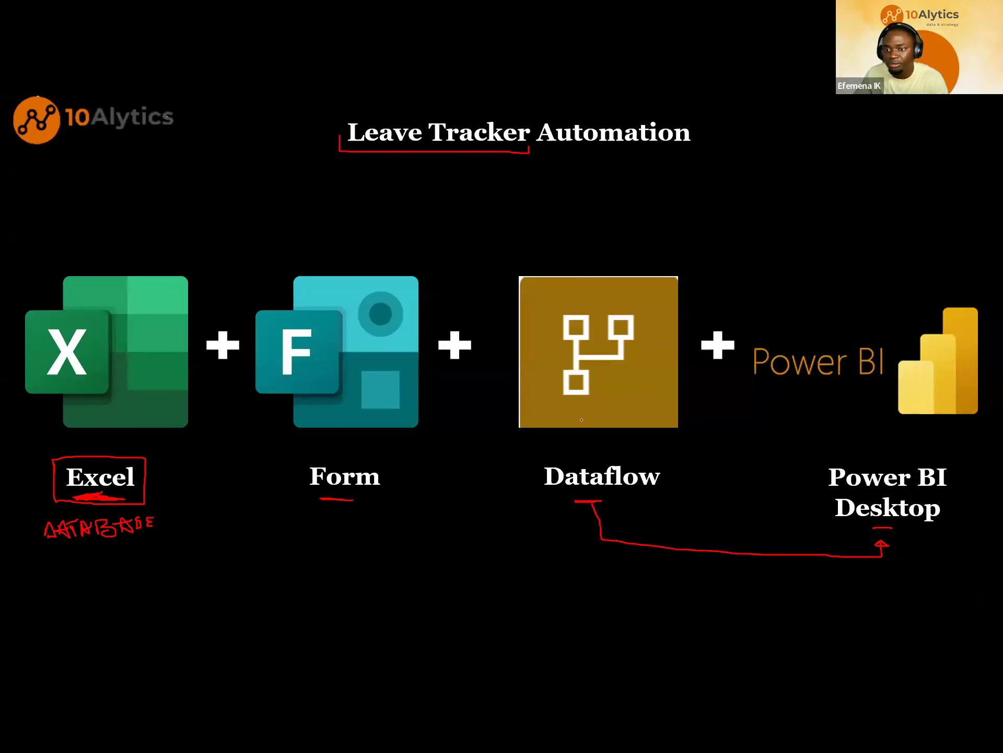
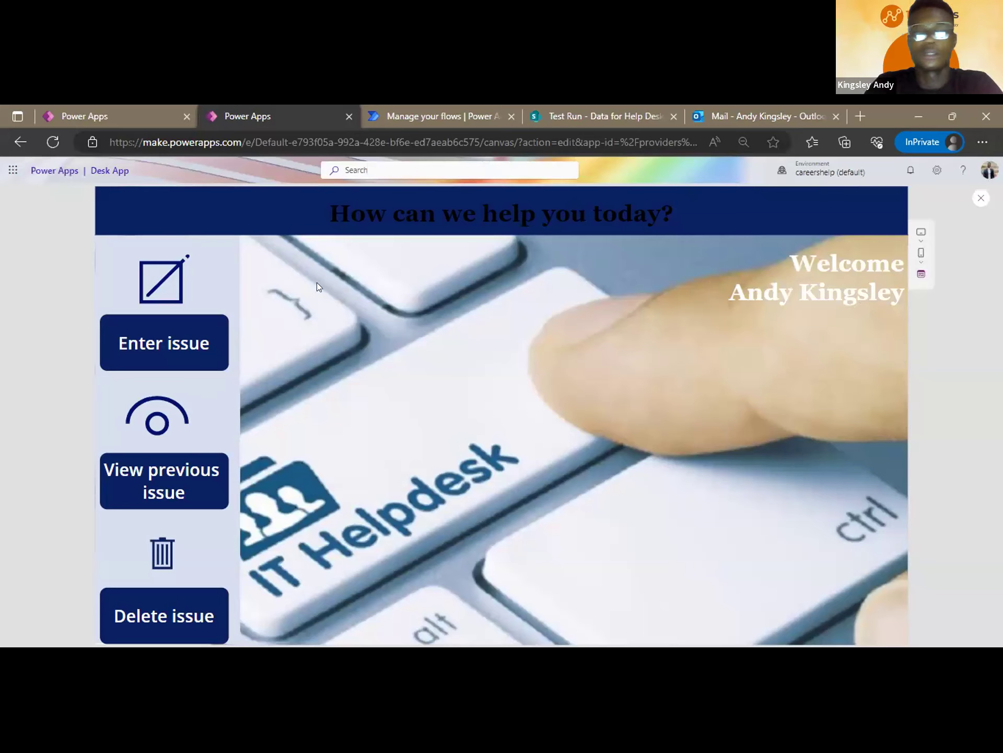
- In the Power Apps Desk App, start a new issue ticket with department "Account" and issue "Laptop/PC issue"
left_click(187, 332)
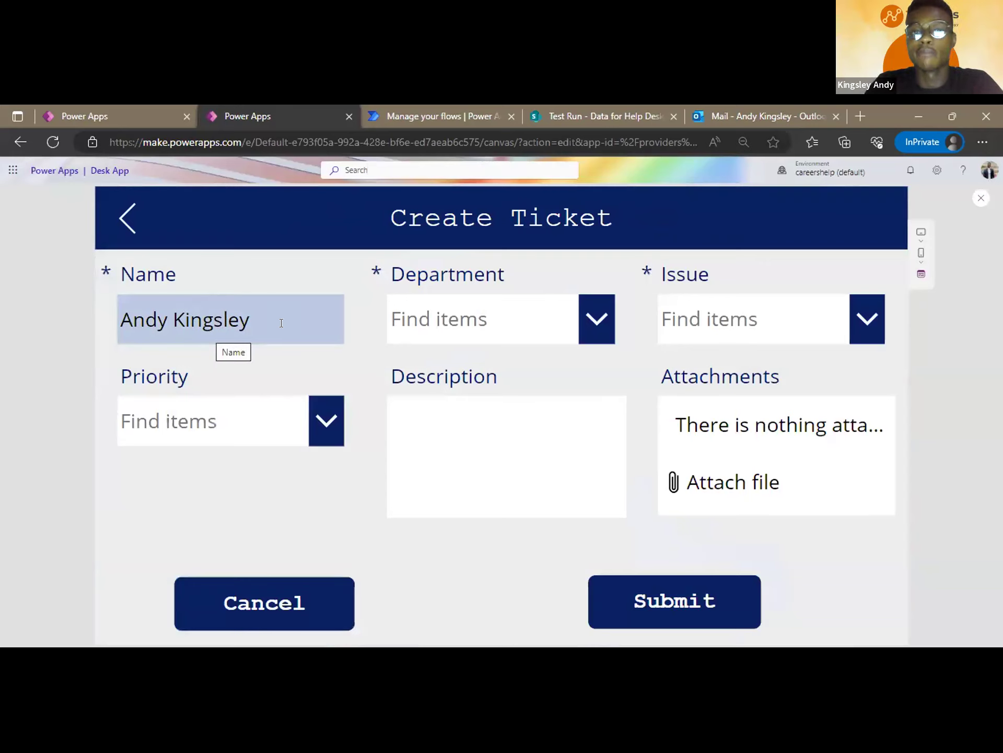
left_click(583, 328)
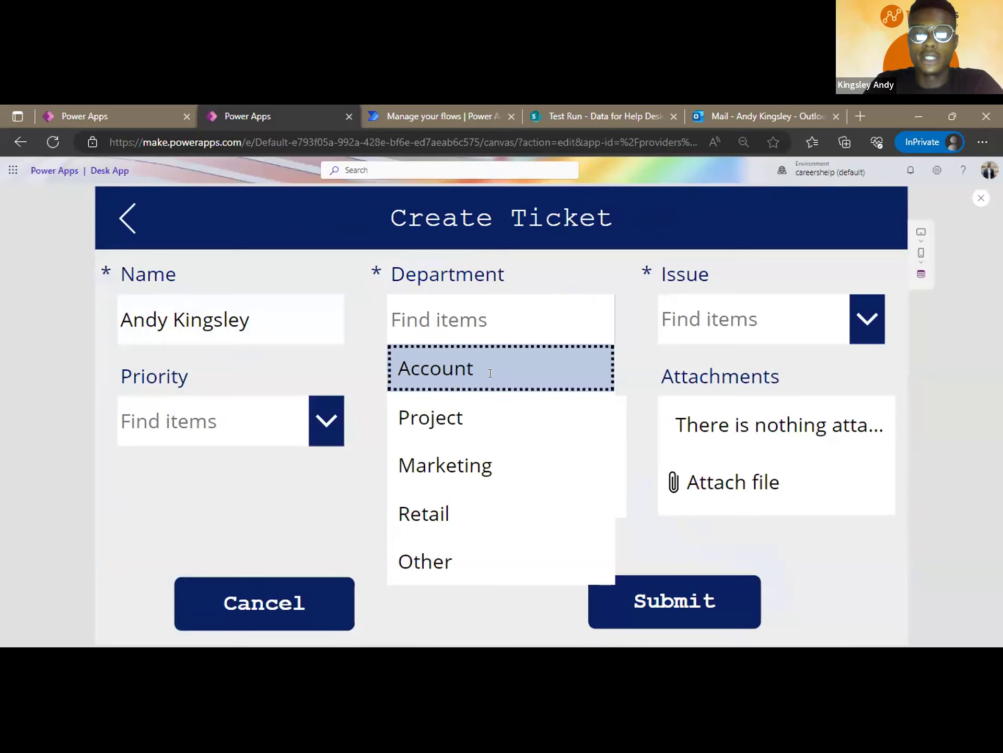
left_click(491, 373)
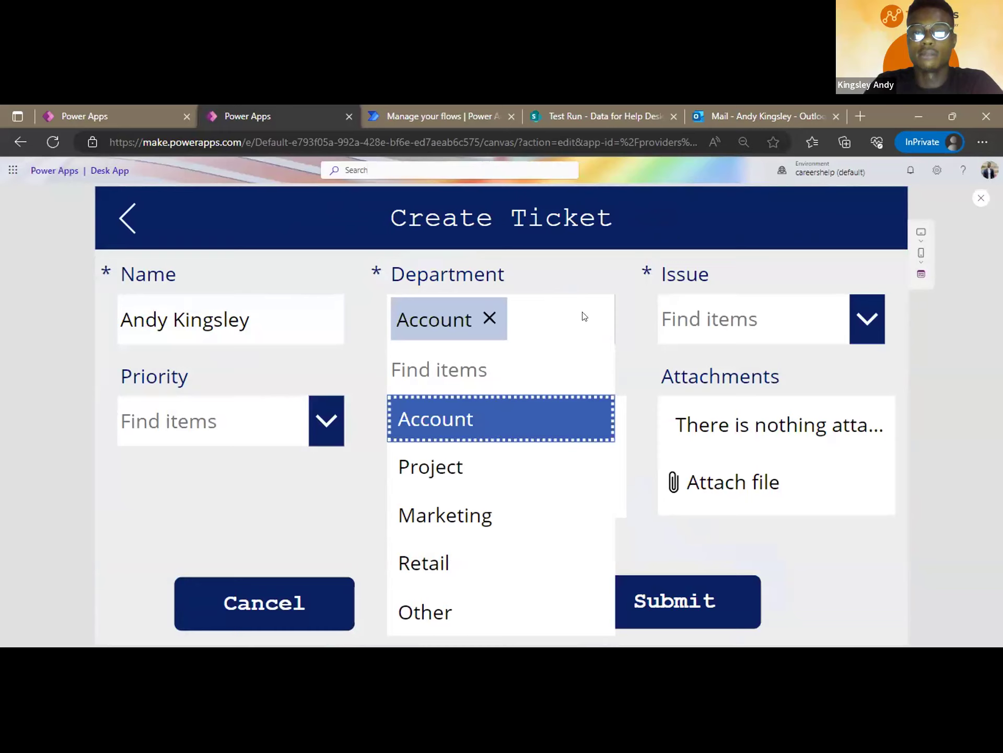
left_click(862, 320)
left_click(791, 367)
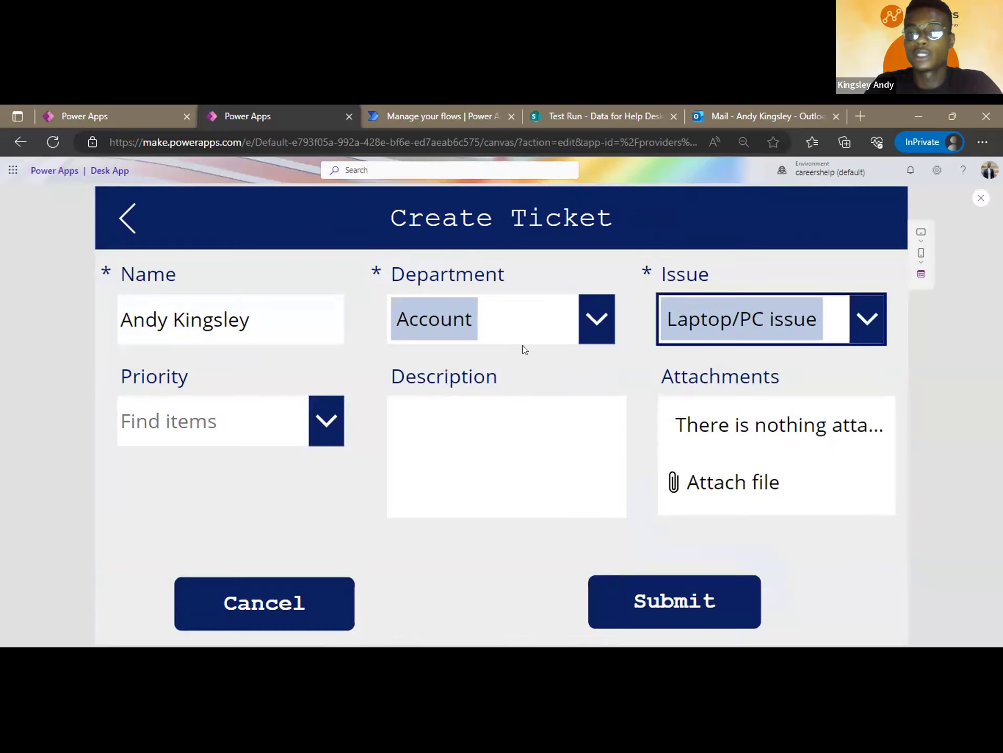
- Set the ticket's priority to High and enter the description "PC is not coming on"
left_click(324, 418)
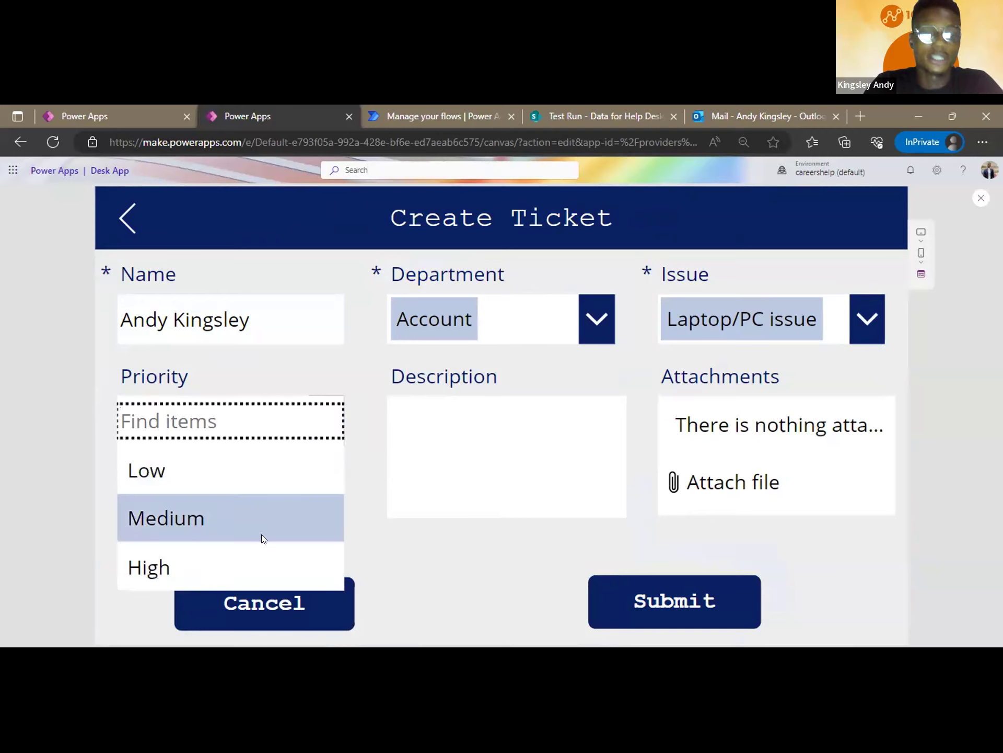
left_click(262, 553)
left_click(515, 425)
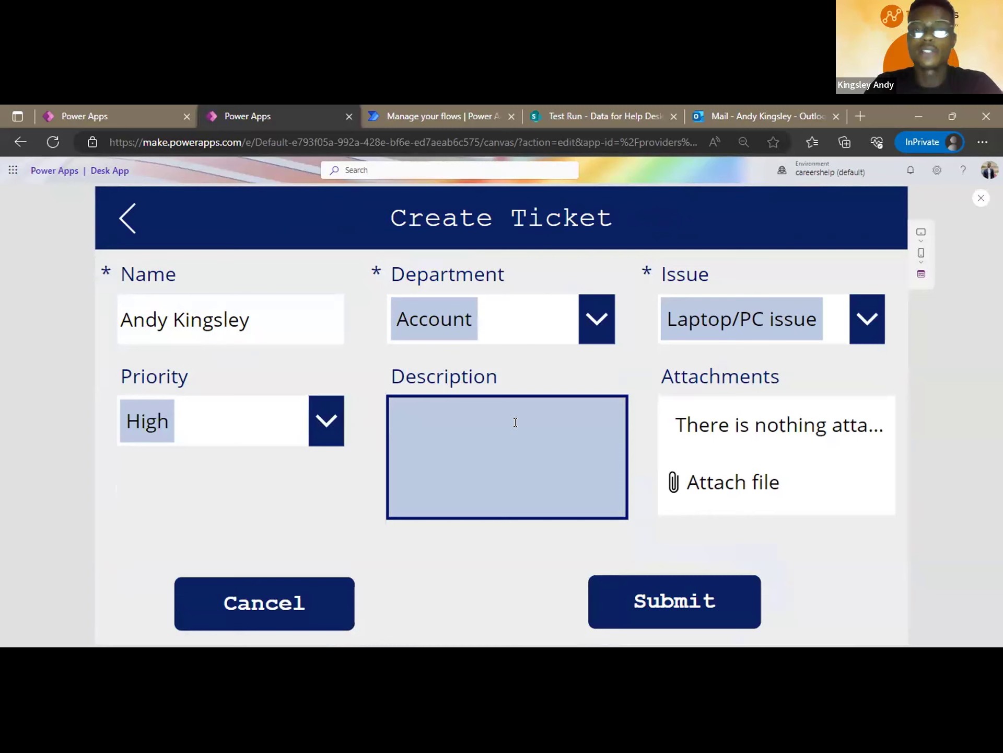
type("PC ")
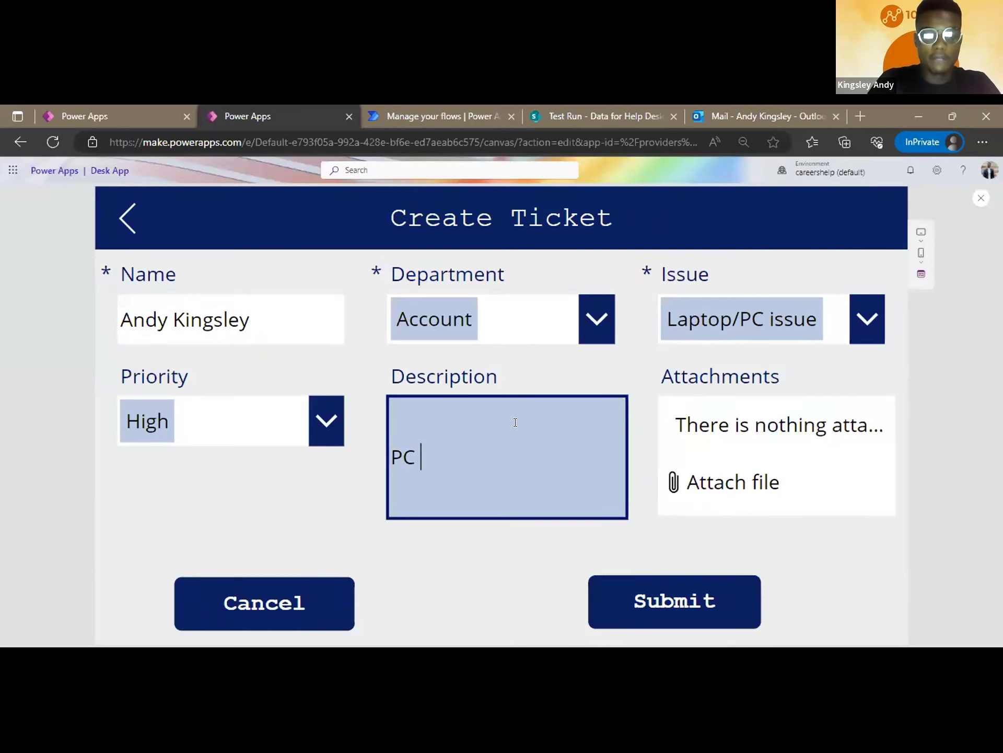
type("is not comi")
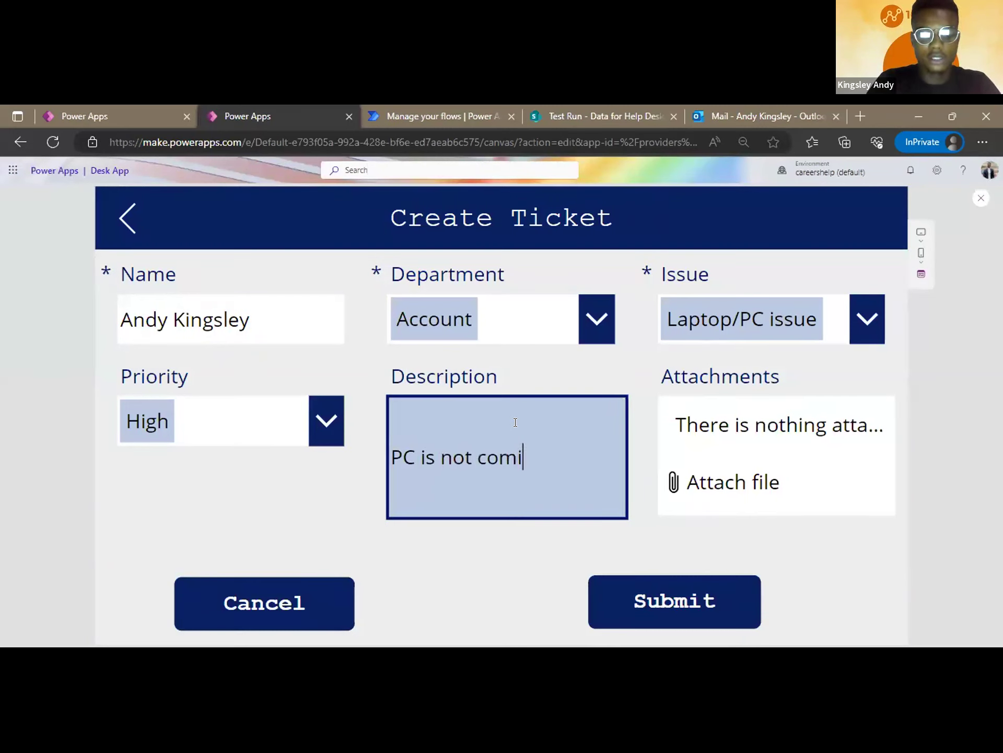
type("ng ion")
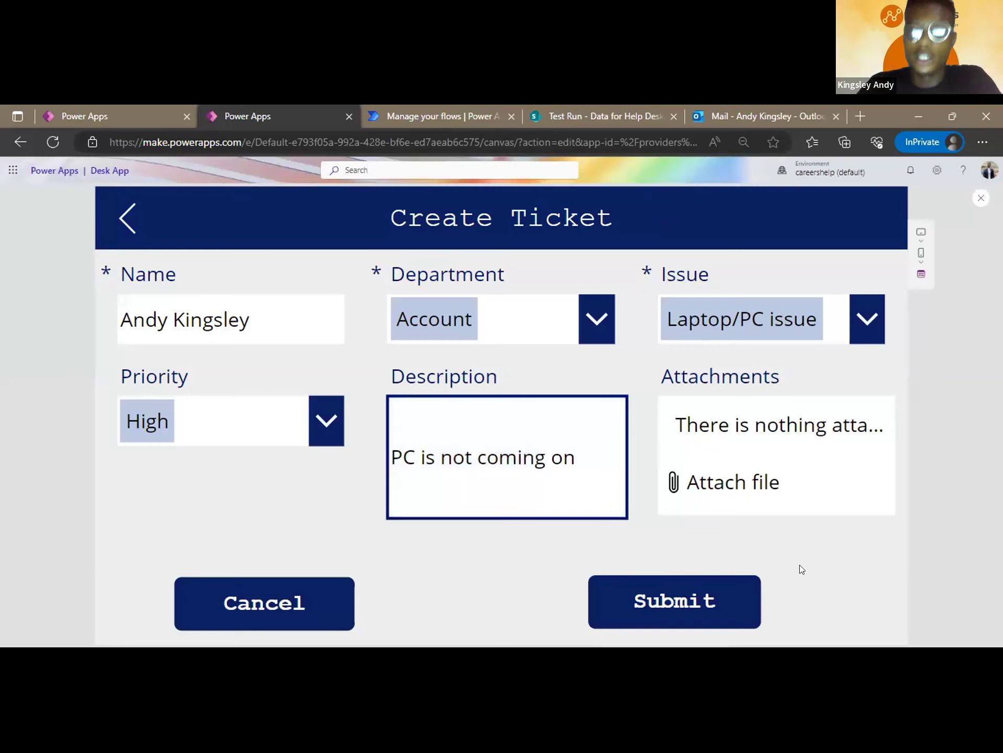
- Submit the Laptop/PC issue ticket, leave the app preview and check the Outlook inbox for the request notification
left_click(679, 606)
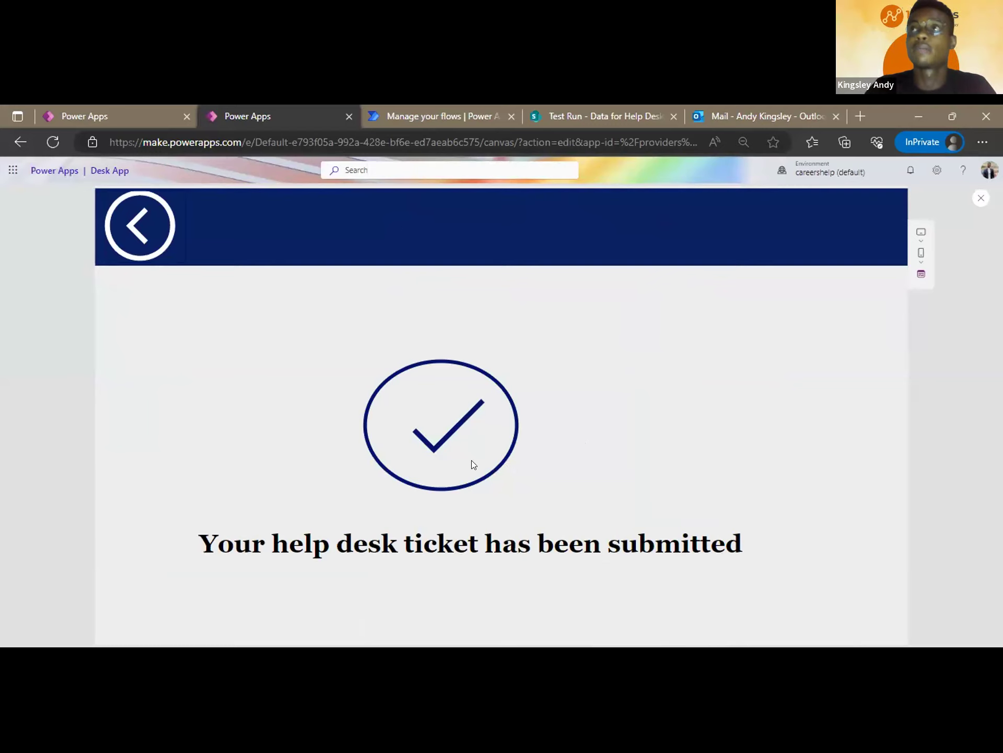
key("Escape")
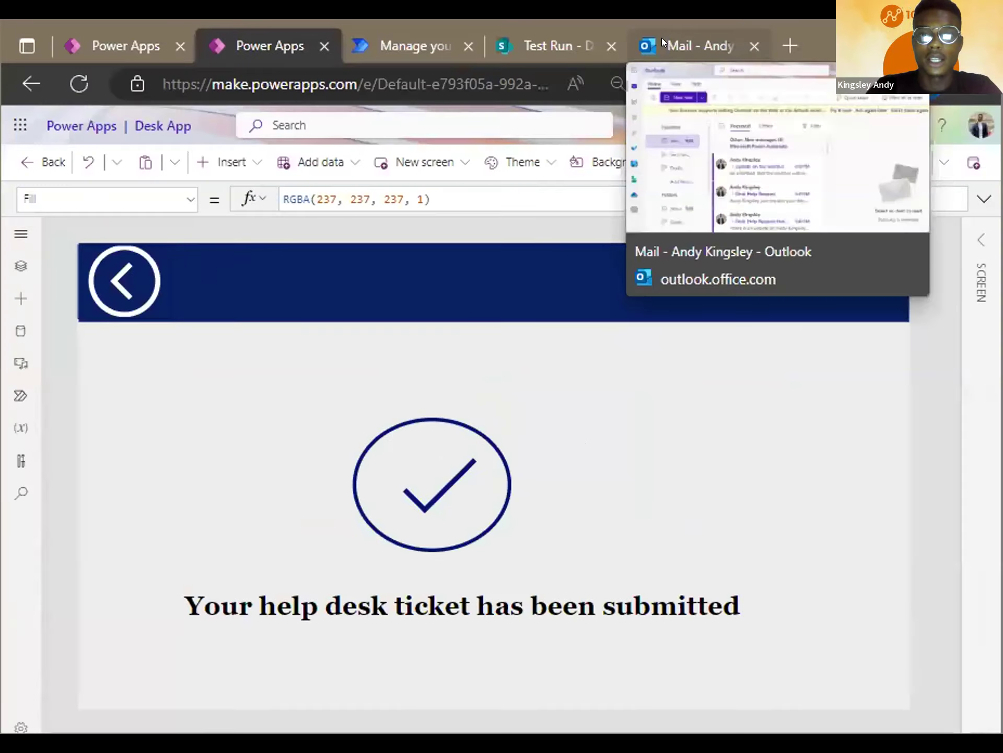
left_click(722, 116)
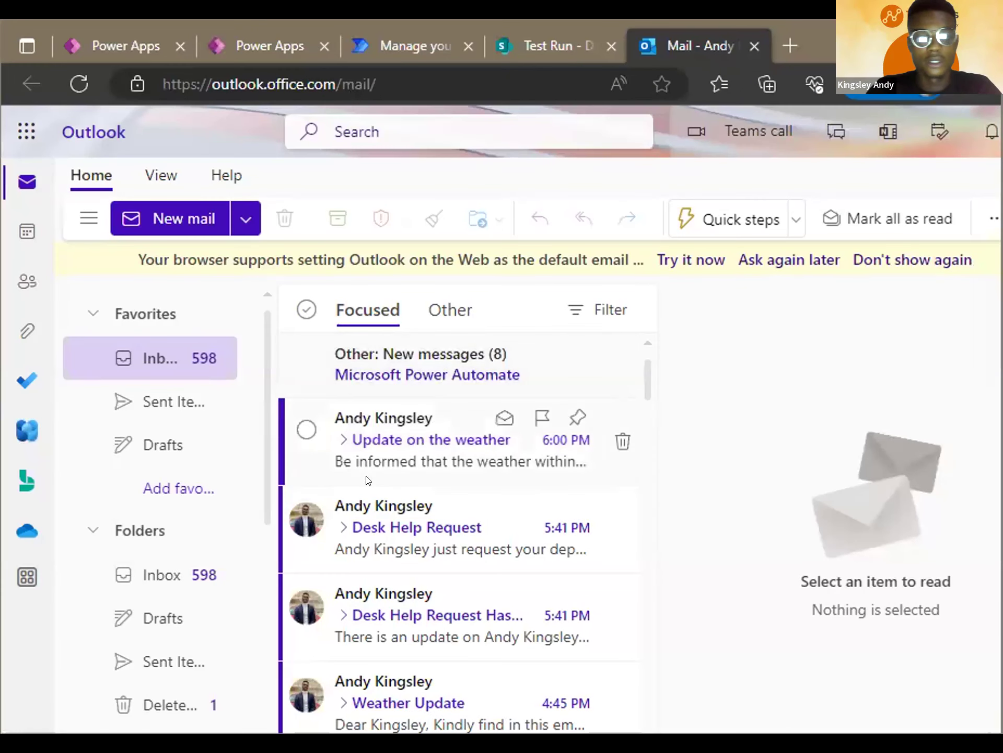
- Return to the Desk App in Power Apps, preview it from its home screen and browse the previous help desk issues
left_click(278, 38)
left_click(112, 285)
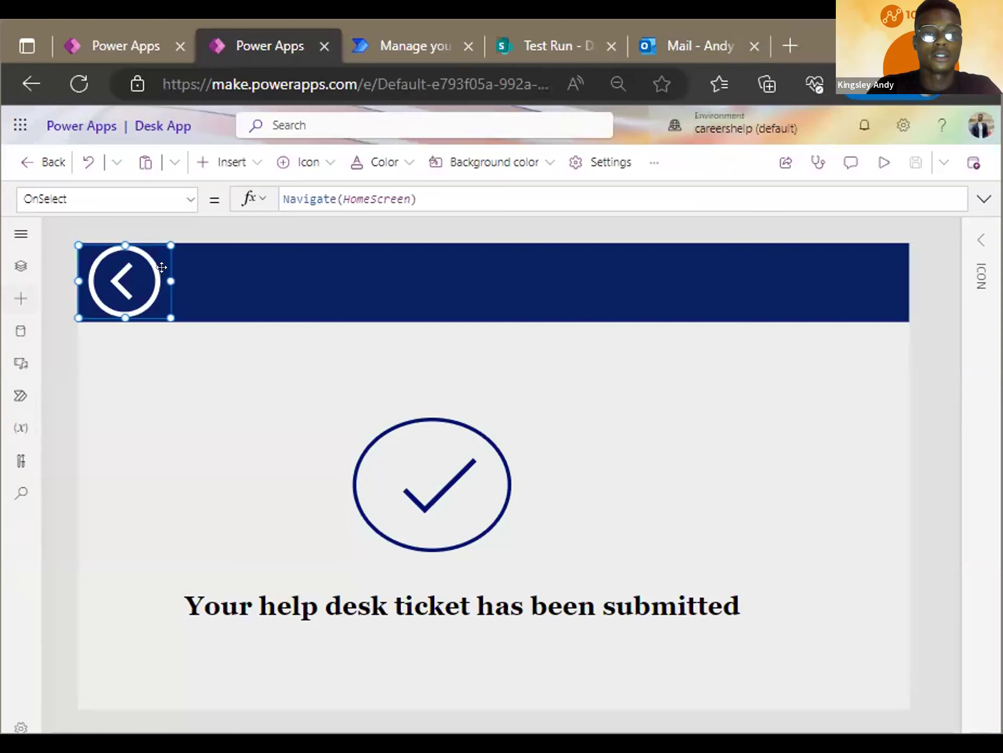
left_click(884, 162)
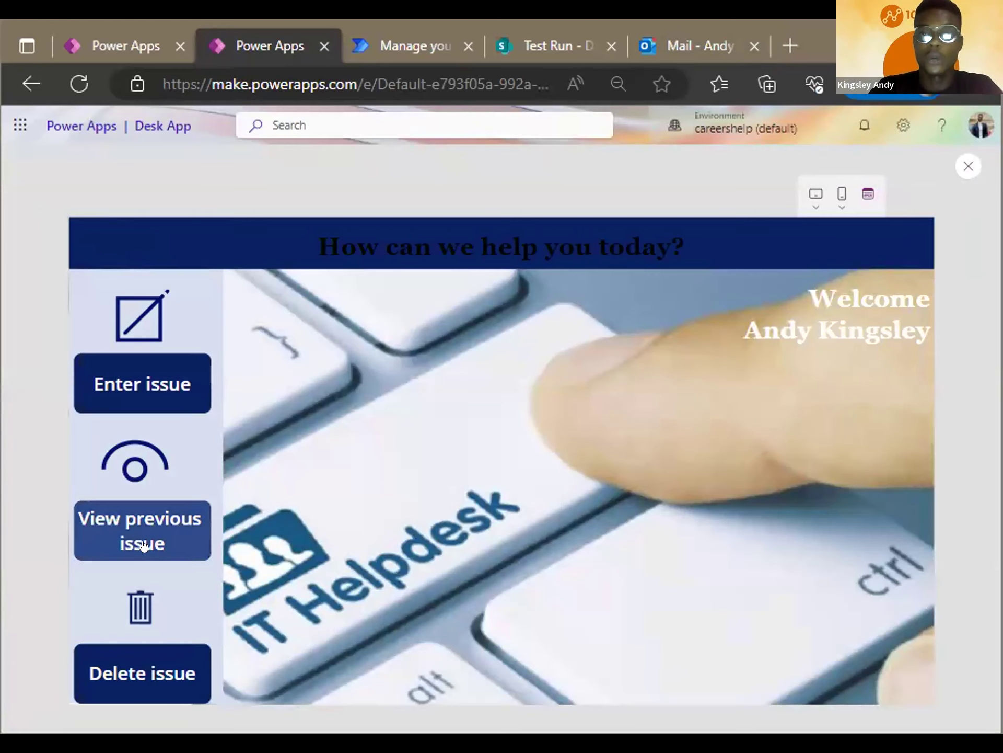
left_click(162, 529)
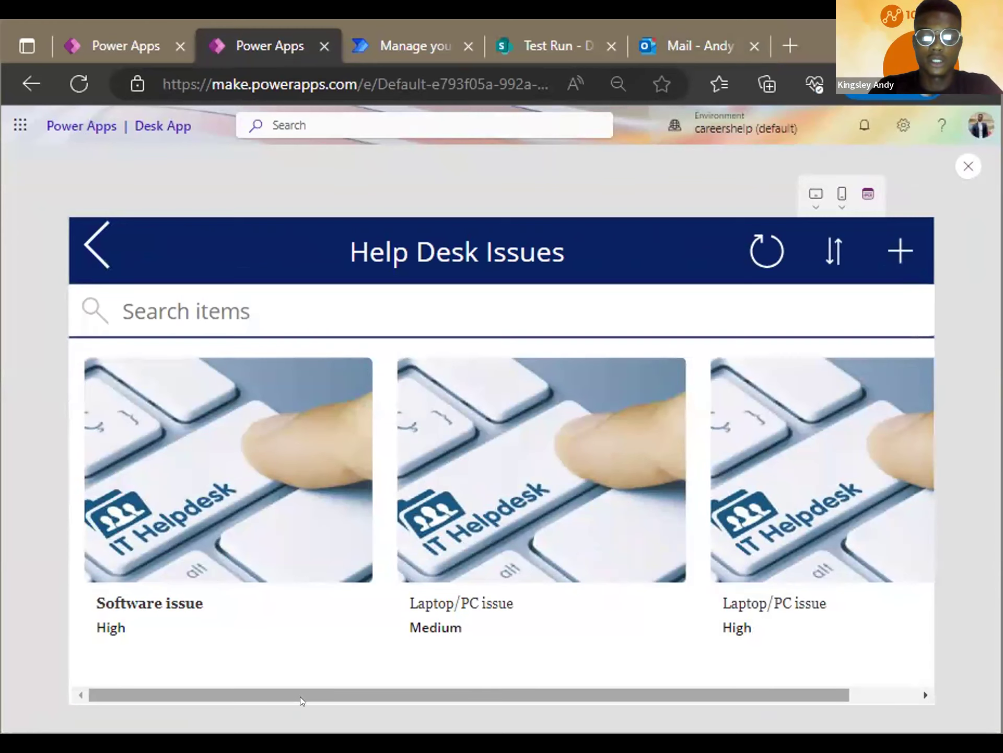
scroll(628, 698, "right", 1)
scroll(679, 695, "right", 3)
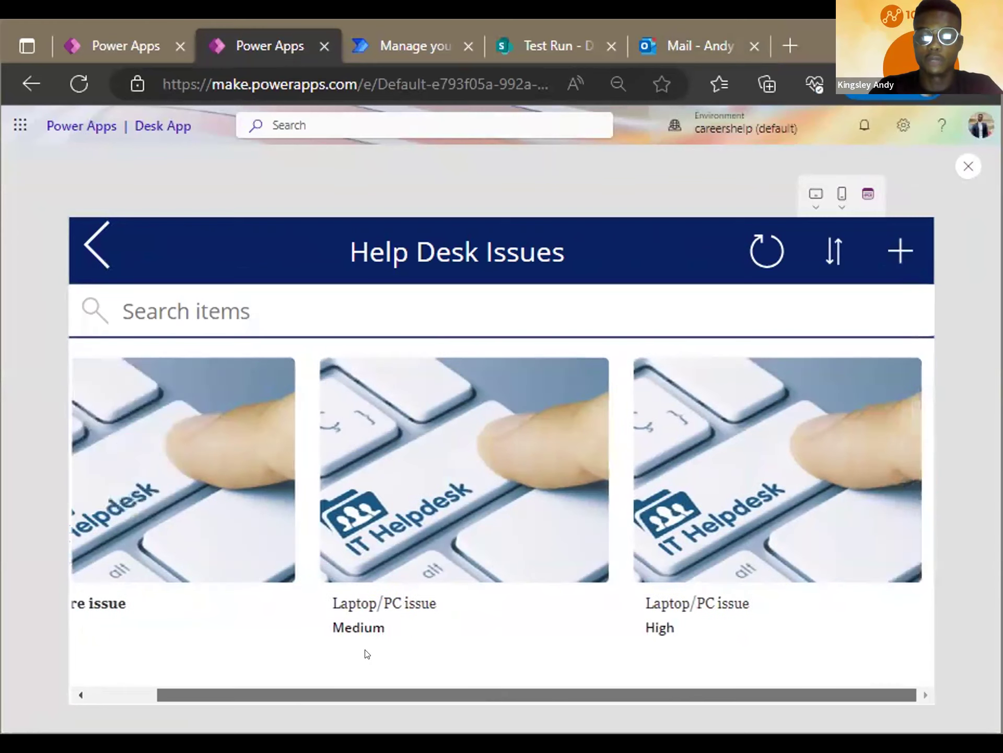
scroll(387, 684, "left", 5)
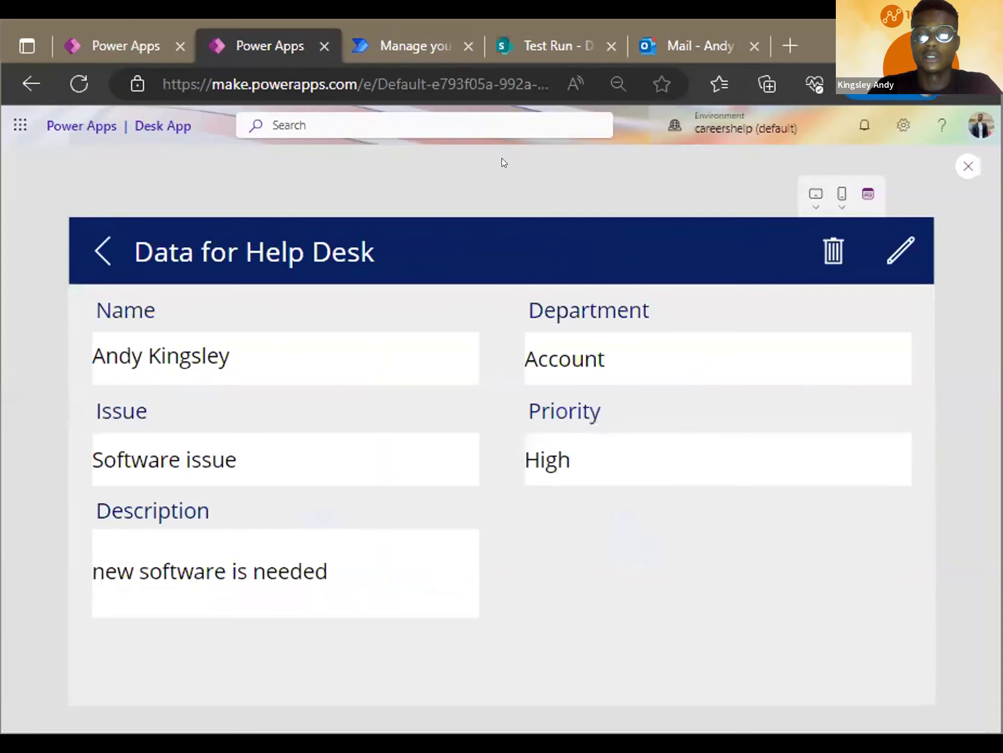
- View the "Software issue" ticket's details through the previous issues list, and again through the home screen's Delete issue option
left_click(95, 253)
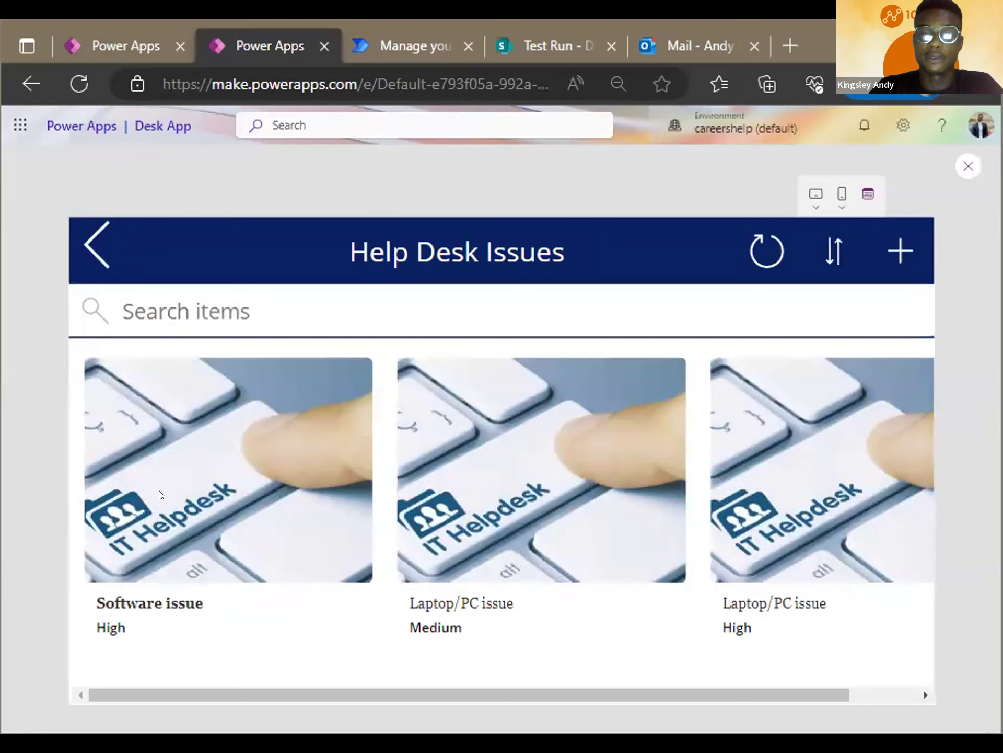
left_click(160, 460)
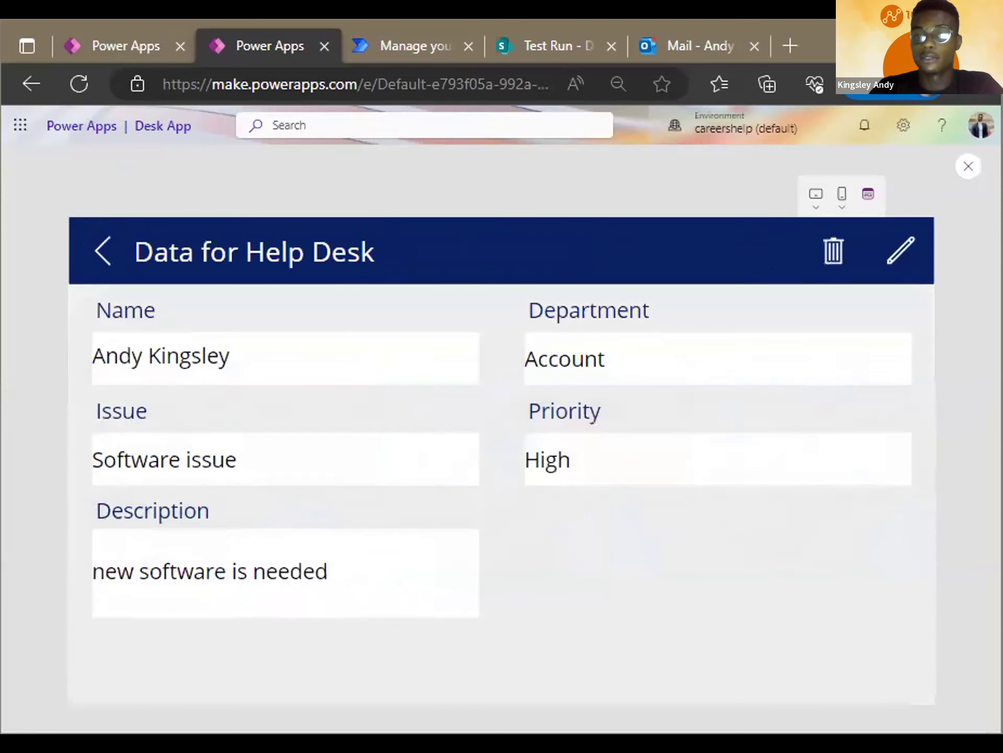
left_click(91, 255)
left_click(98, 245)
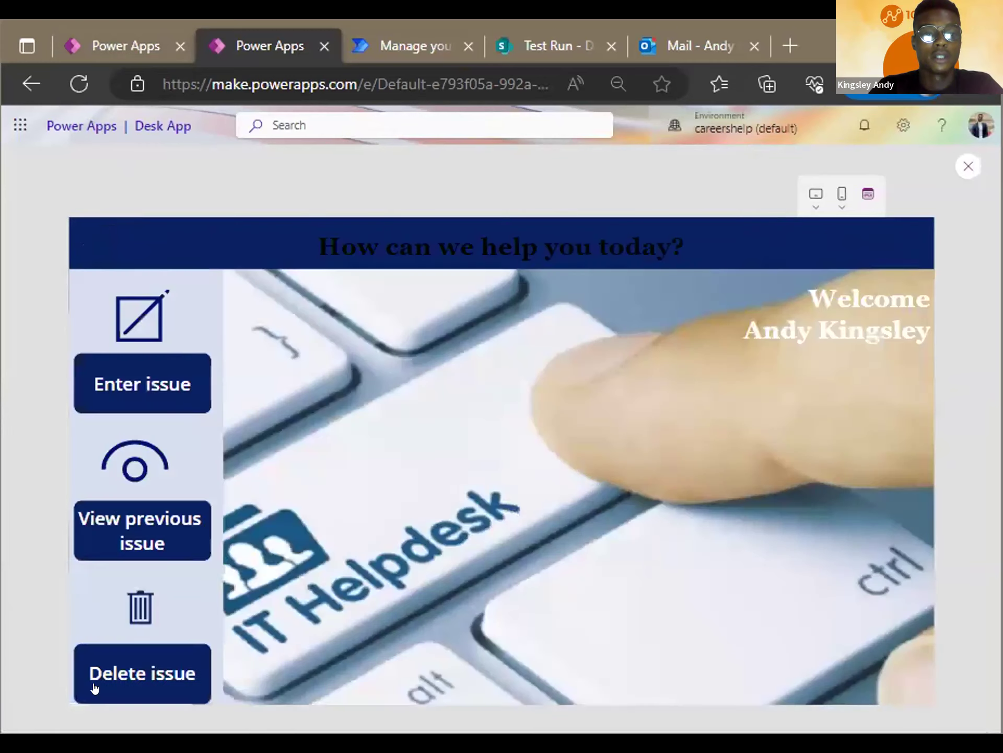
left_click(97, 687)
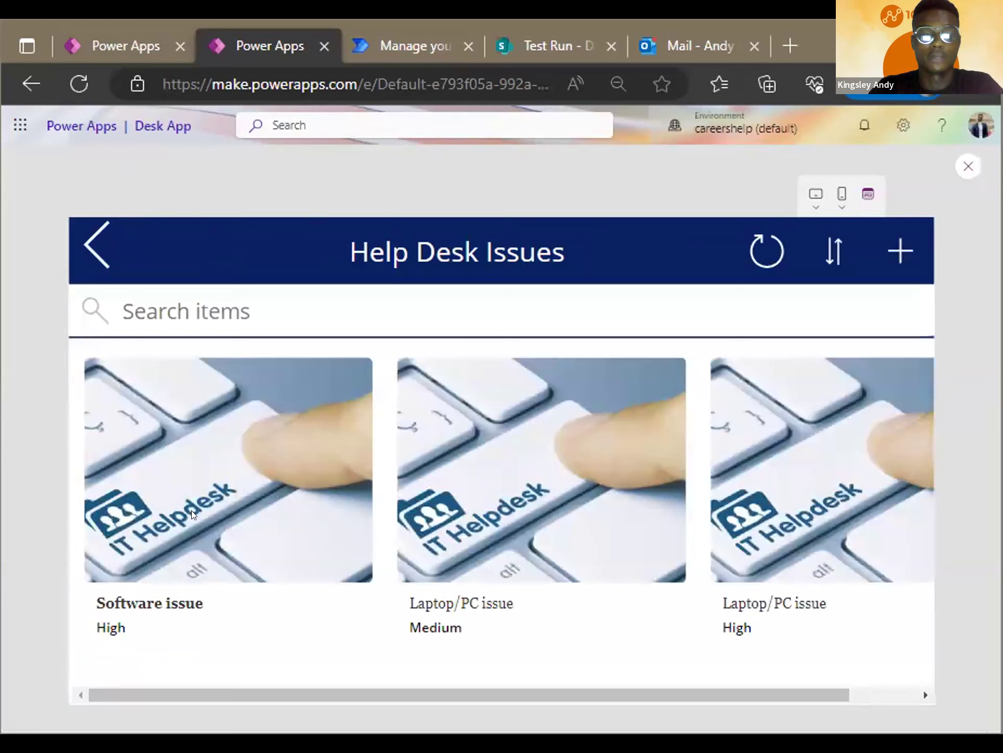
left_click(312, 452)
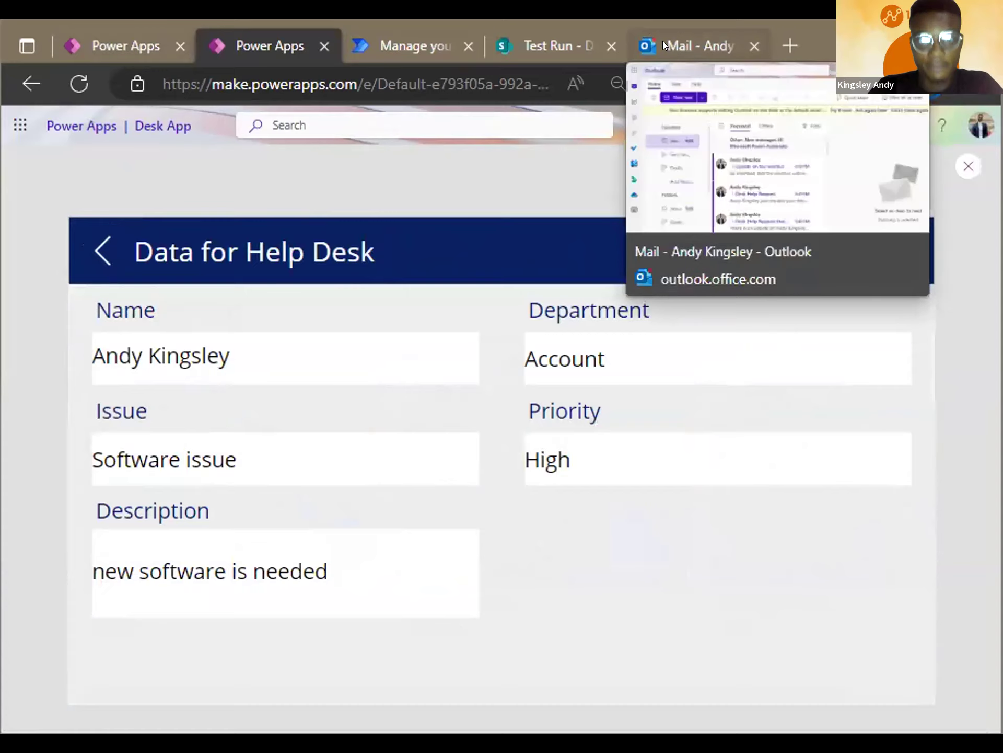
- Switch to Outlook and read the newest "Desk Help Request" email
left_click(663, 41)
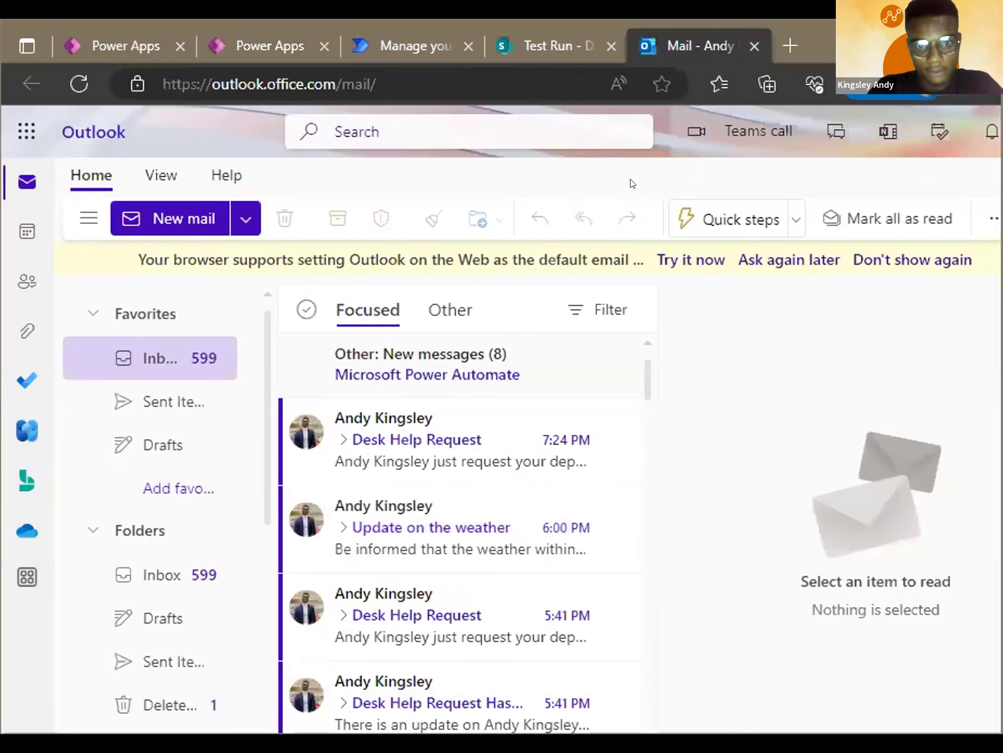
left_click(421, 438)
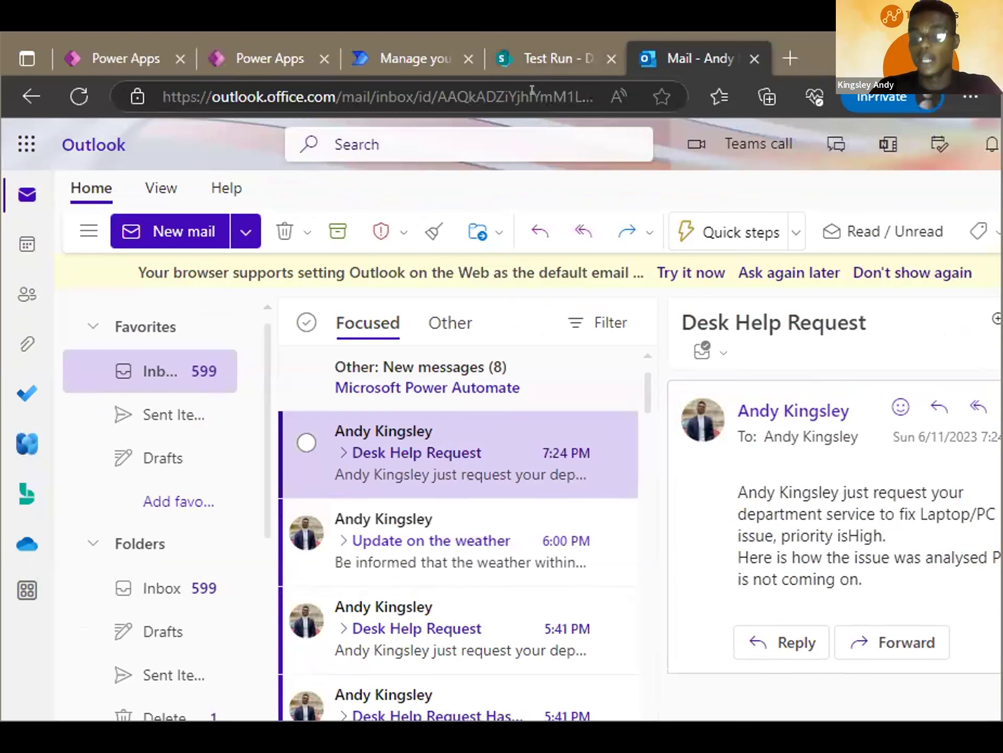
- Switch to SharePoint and examine the department, issue, priority and description columns of the "Data for Help Desk" list in Test Run
left_click(527, 54)
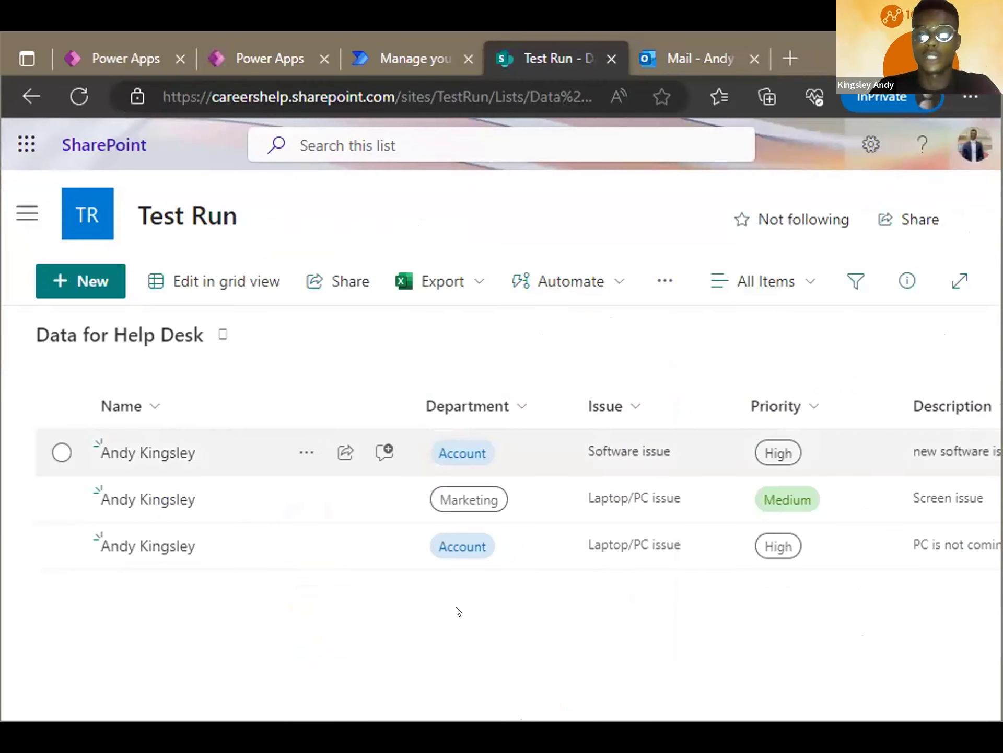
scroll(444, 536, "right", 1)
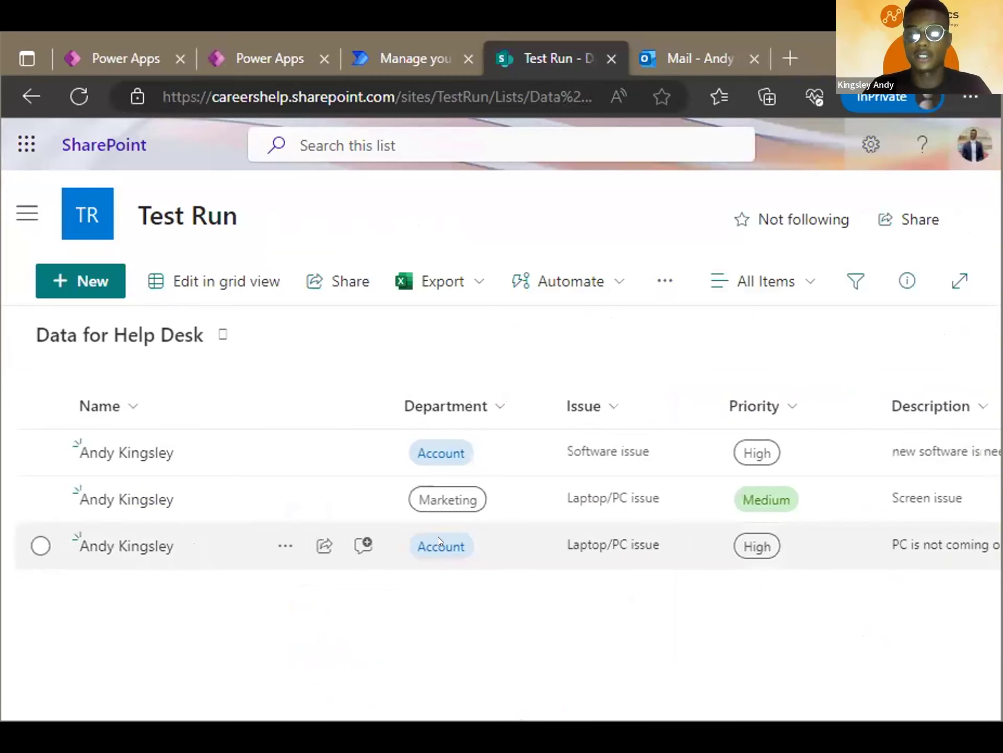
scroll(418, 533, "right", 5)
scroll(164, 435, "left", 6)
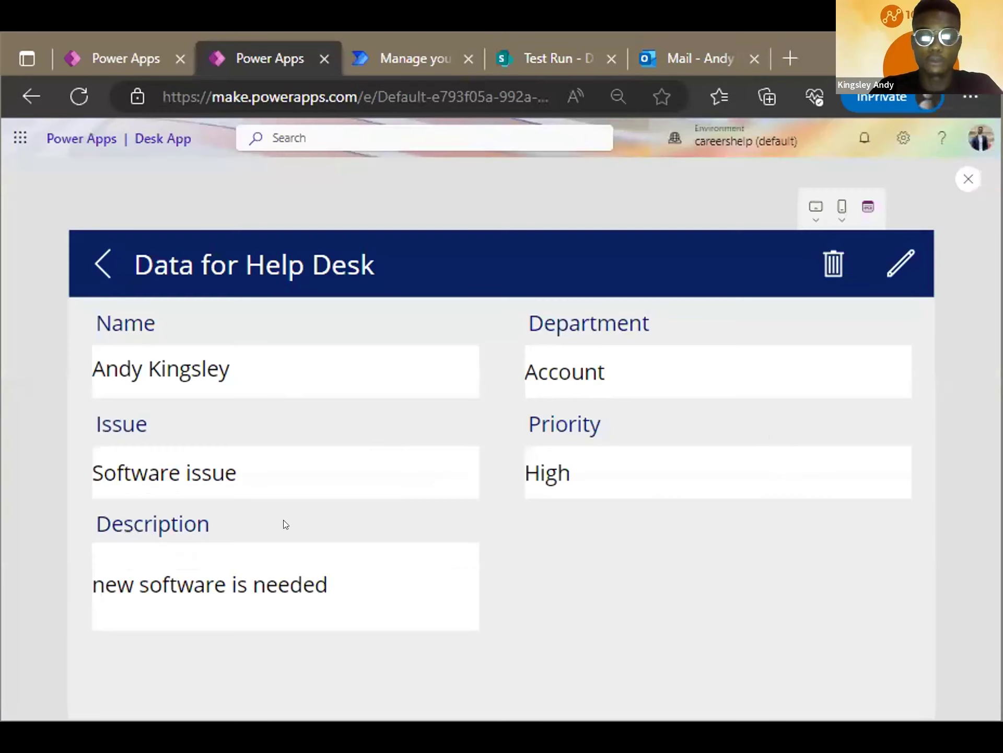
left_click(526, 54)
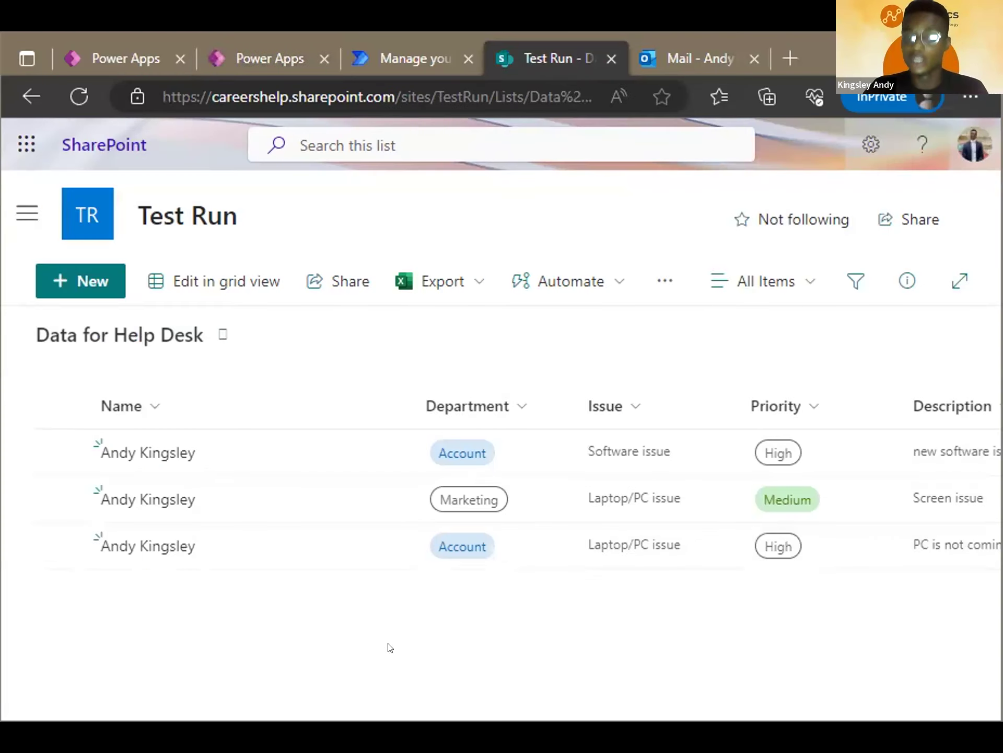
scroll(389, 648, "right", 5)
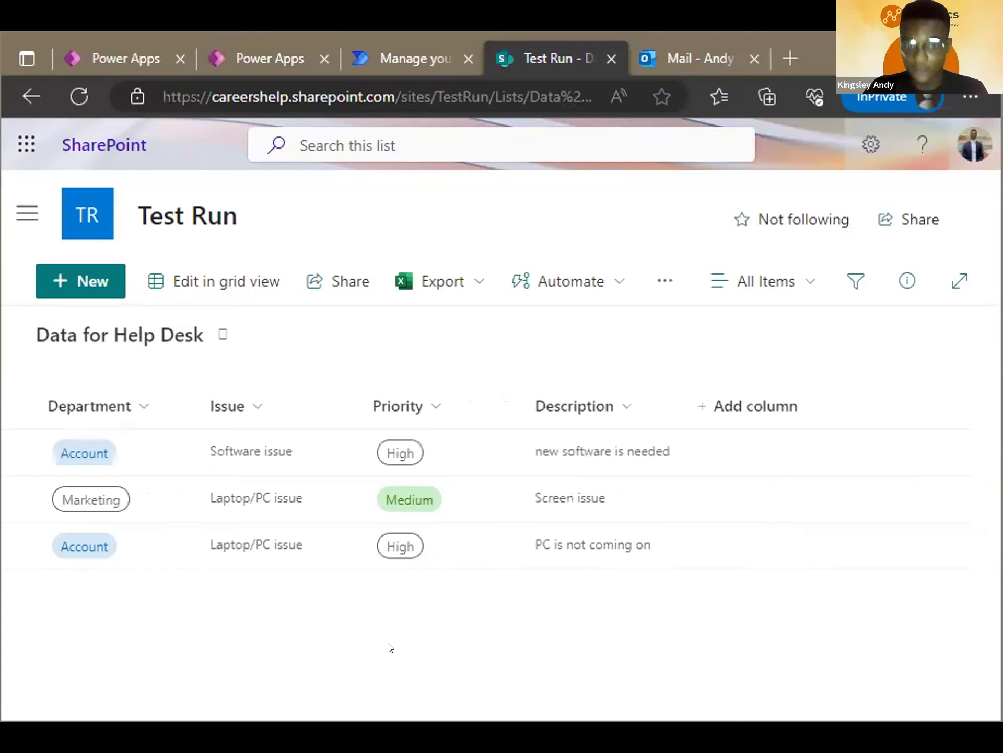
scroll(389, 648, "left", 5)
scroll(389, 648, "right", 5)
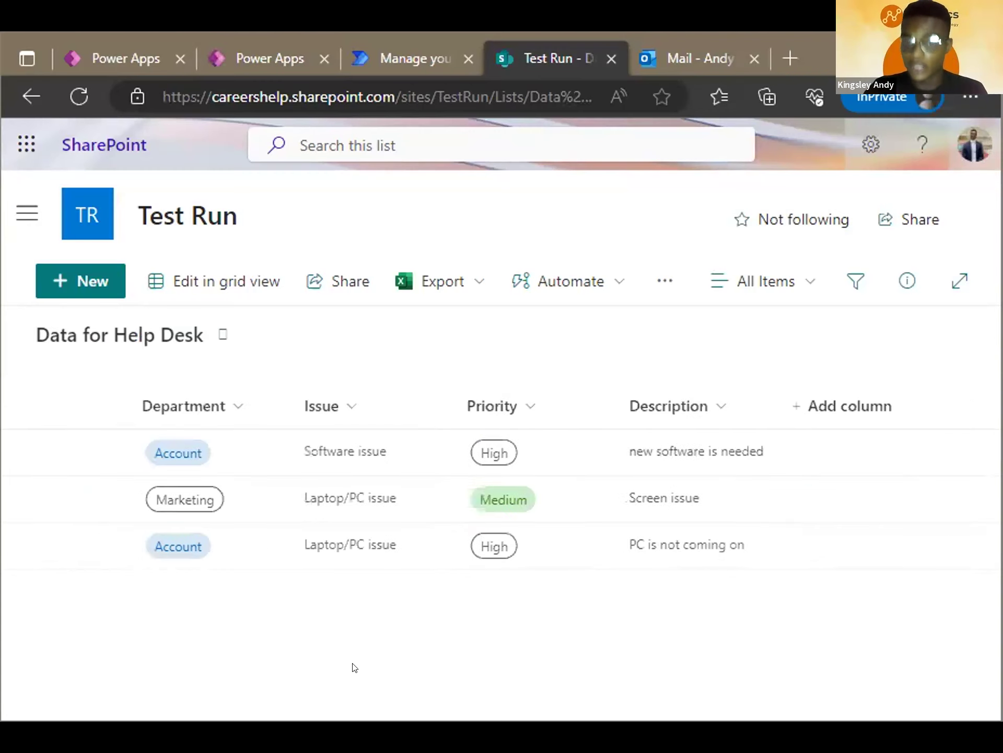
scroll(348, 664, "left", 2)
scroll(349, 664, "left", 5)
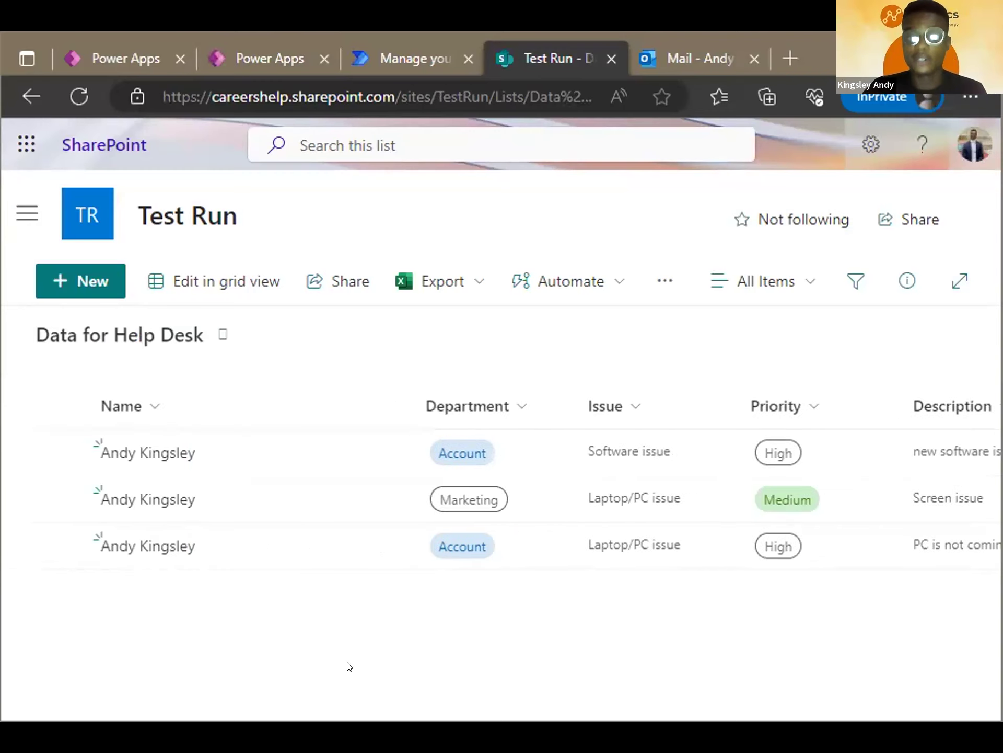
- Switch to Power Automate and examine the trigger and email action of the flow "Desk App when a request is submittted"
left_click(245, 55)
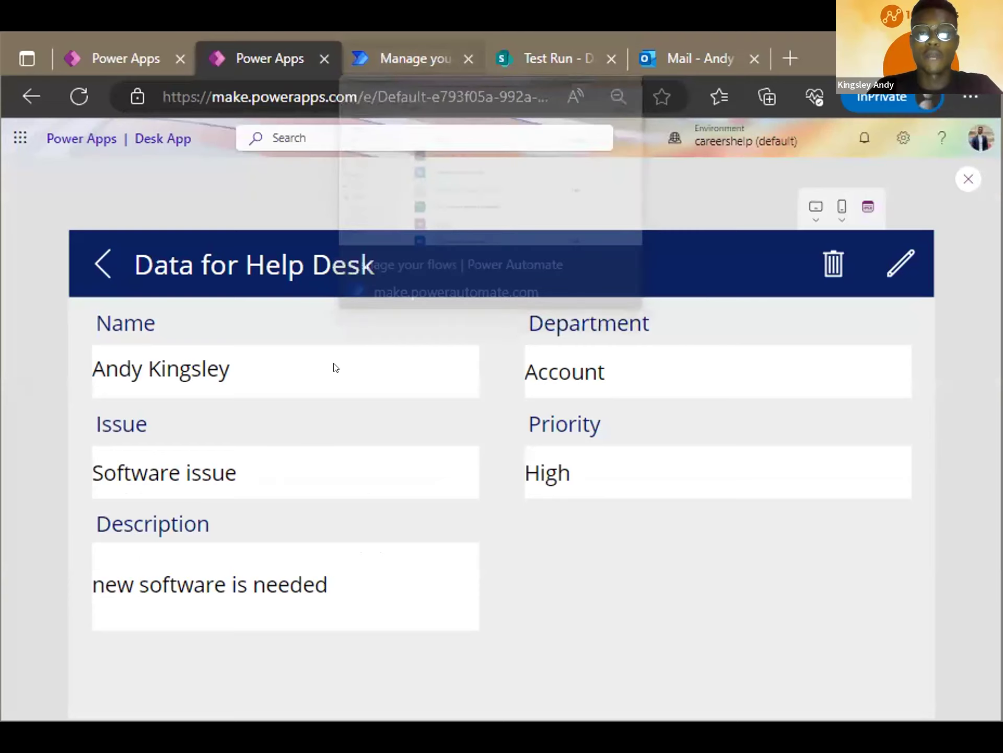
key("ctrl+Tab")
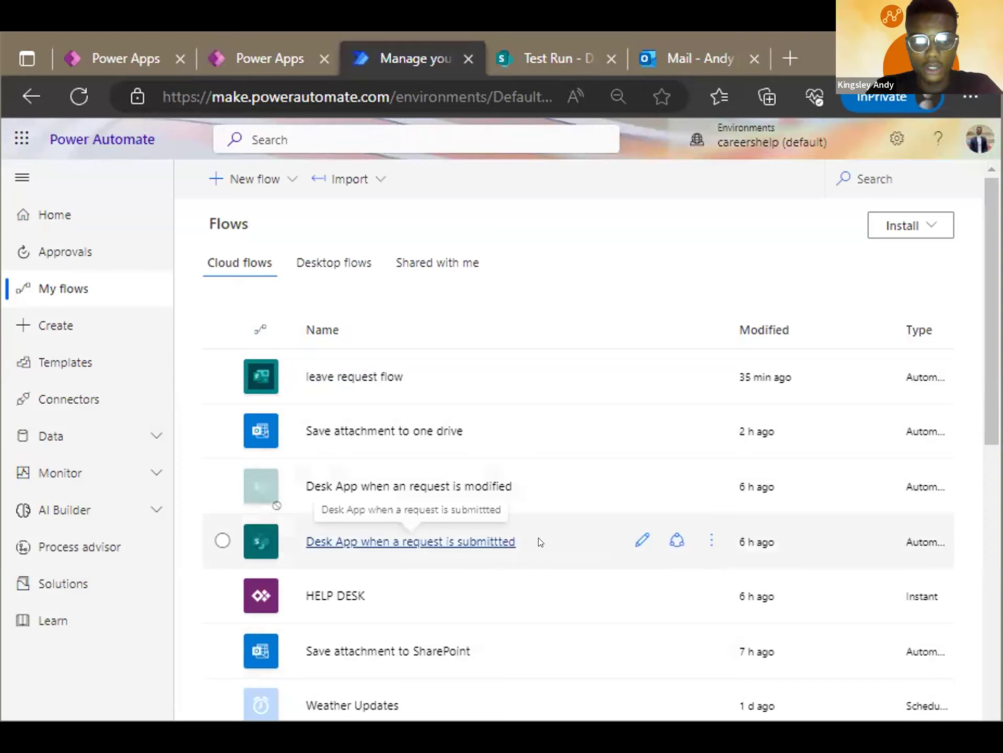
left_click(634, 542)
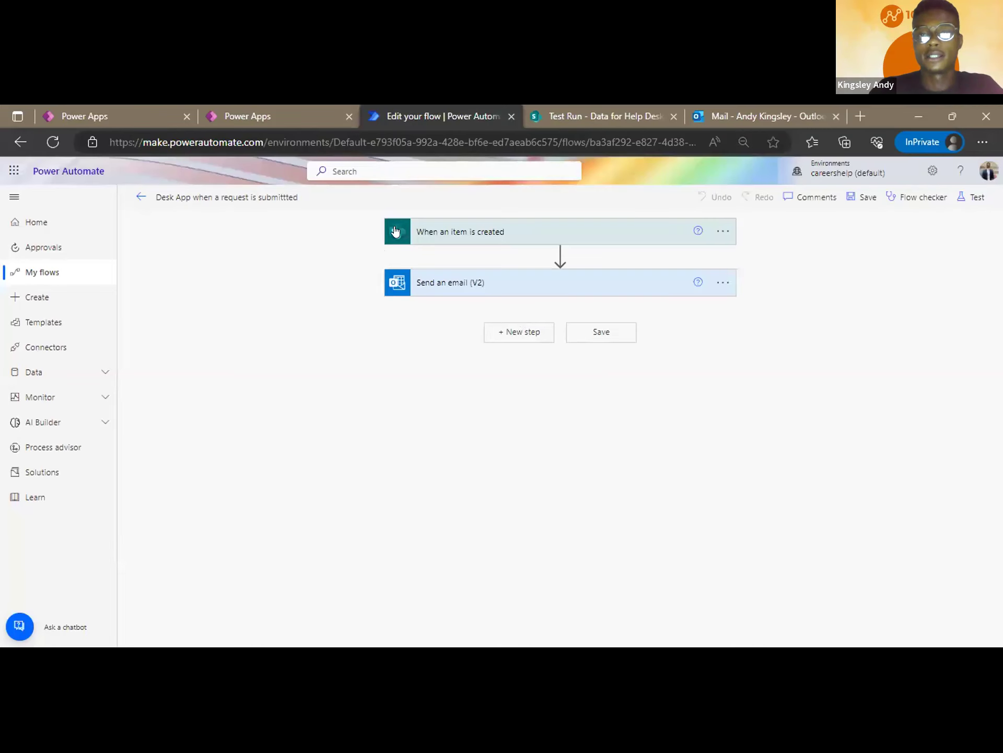
left_click(453, 233)
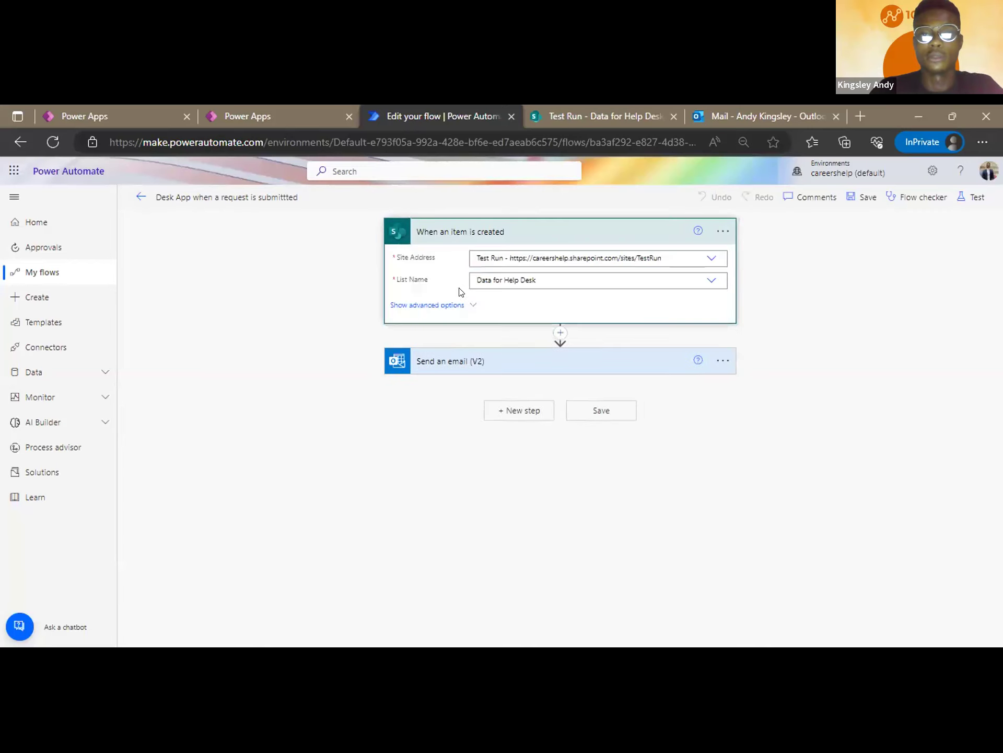
left_click(453, 359)
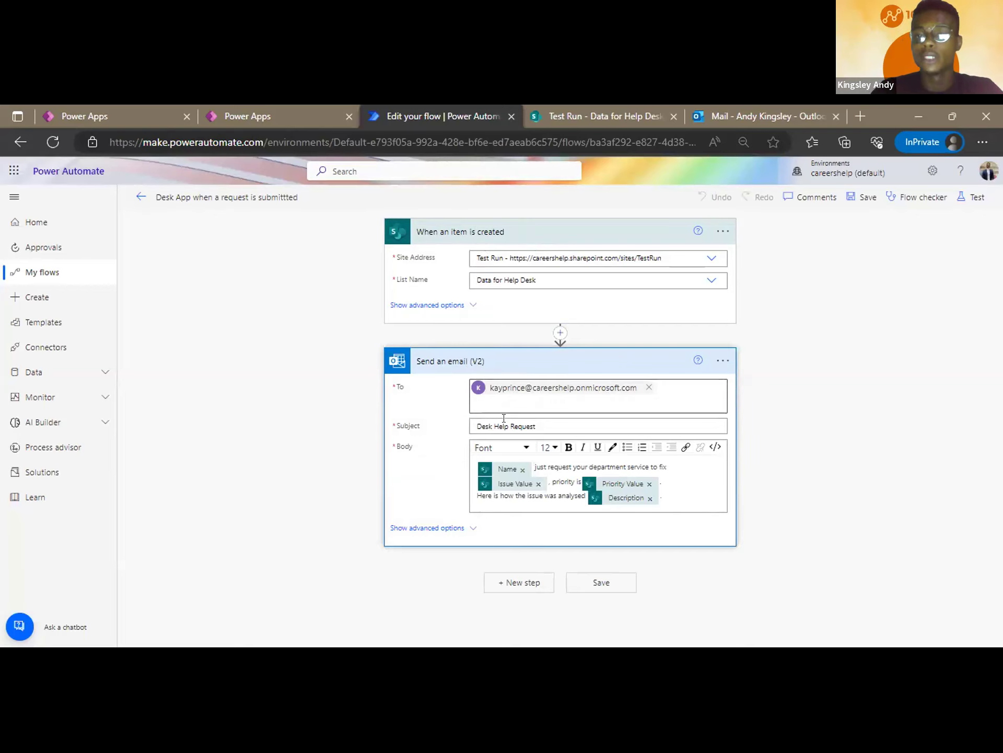
left_click(676, 493)
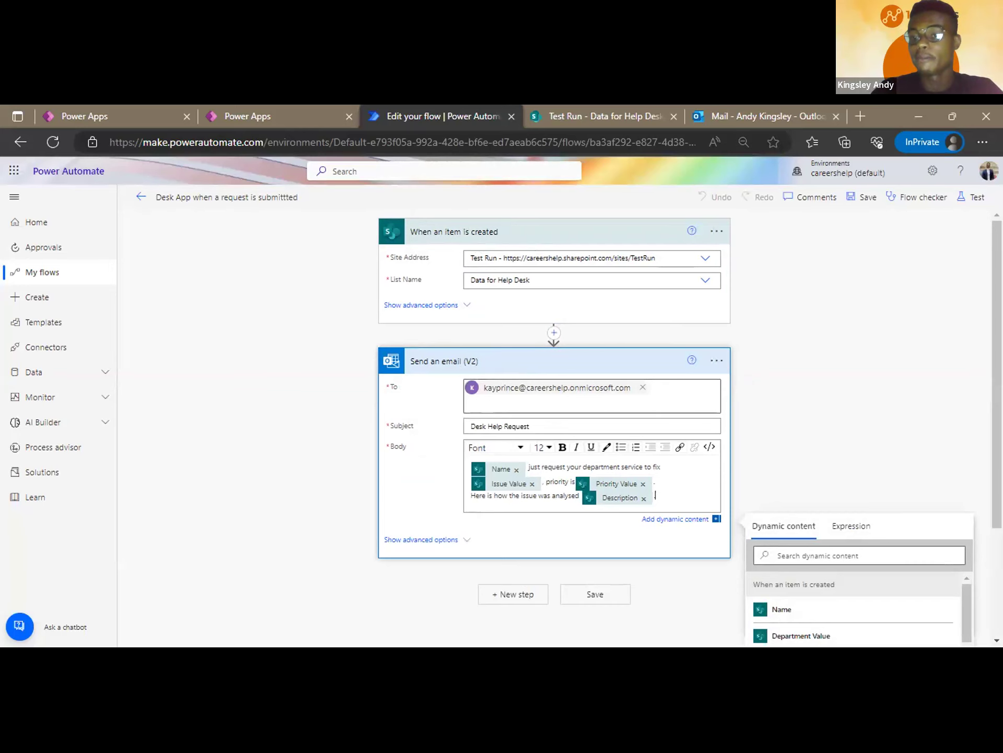
scroll(980, 464, "down", 3)
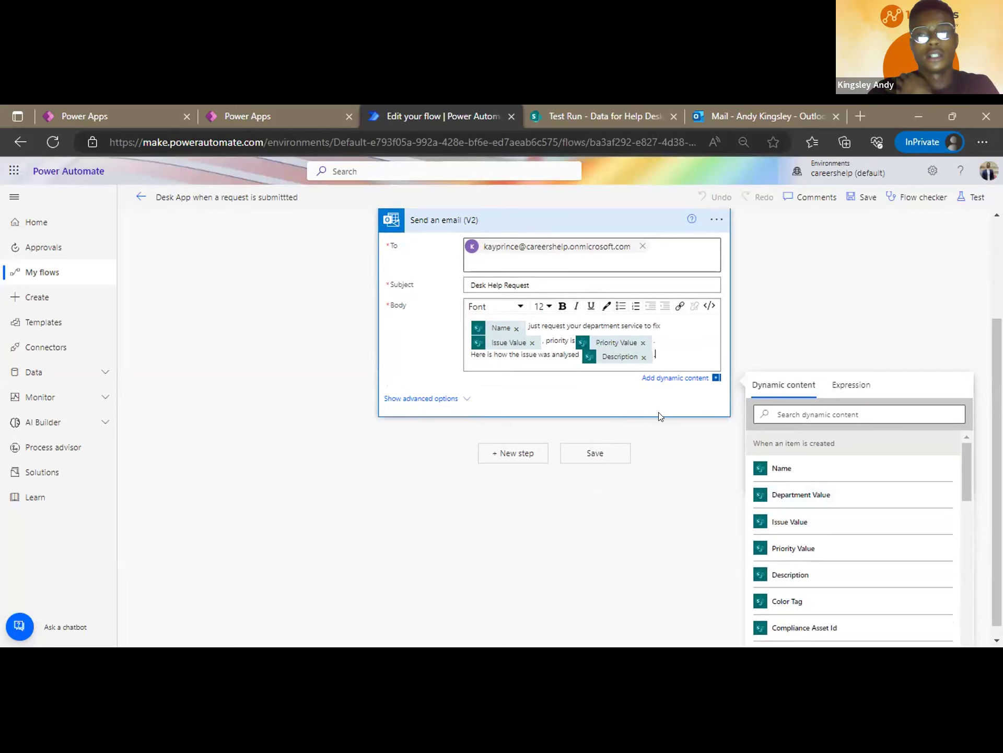
scroll(661, 414, "up", 3)
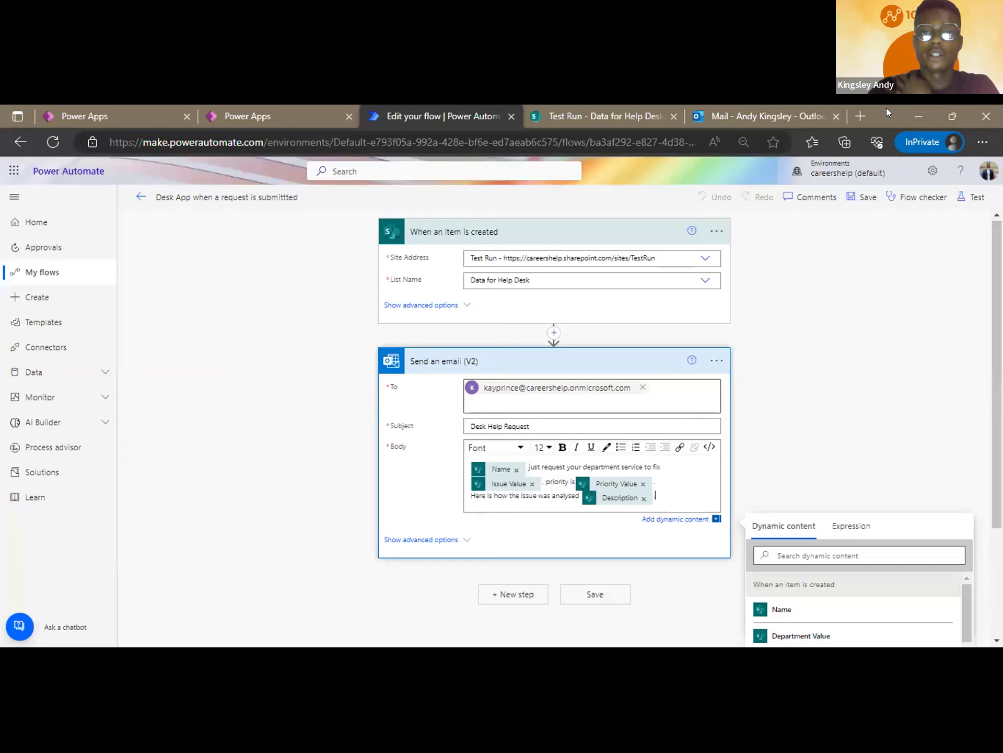
- Switch to Power Apps and return from the open ticket's details to the Desk App home screen
left_click(246, 116)
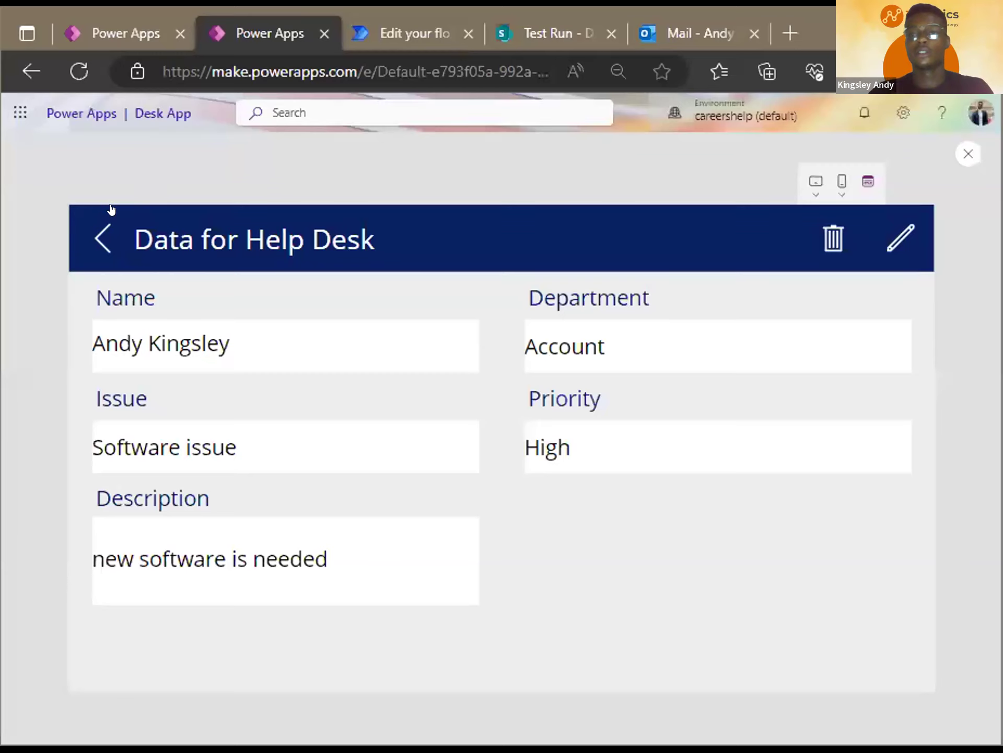
left_click(107, 243)
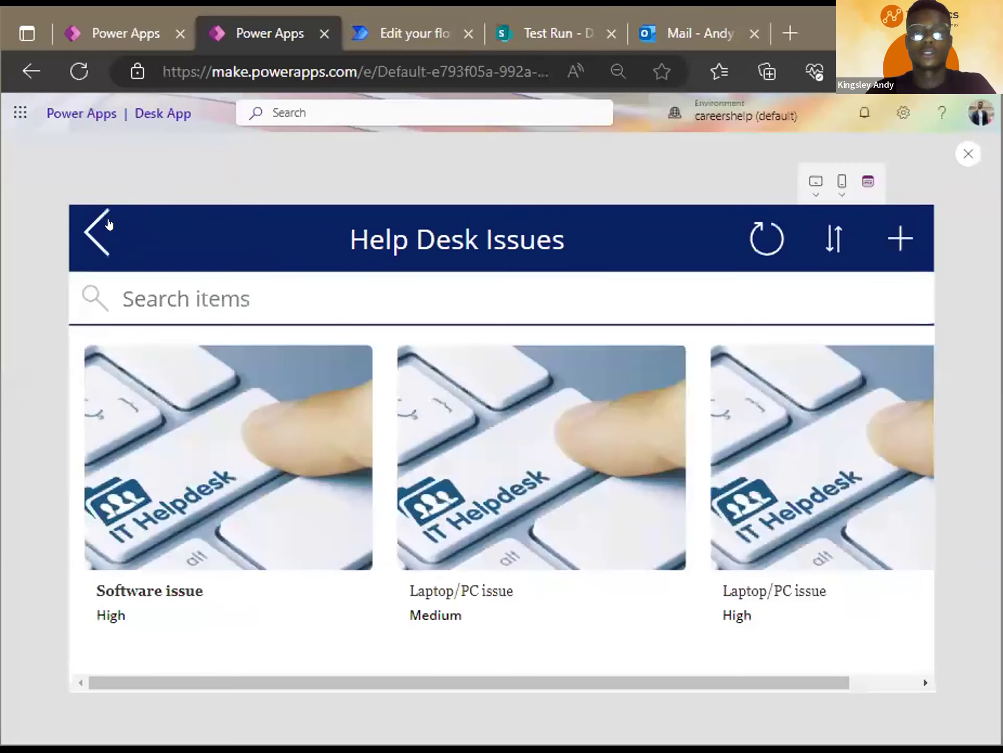
left_click(94, 235)
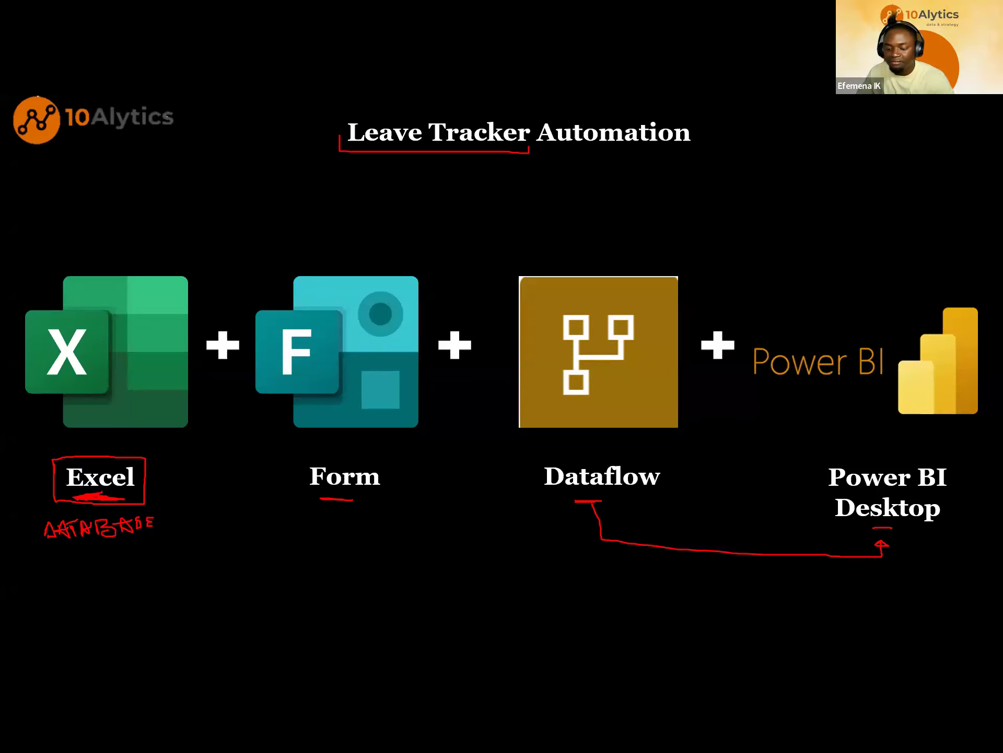
- Switch to Reed.co.uk and review the Power App job listings from the start of the results
key("alt+Tab")
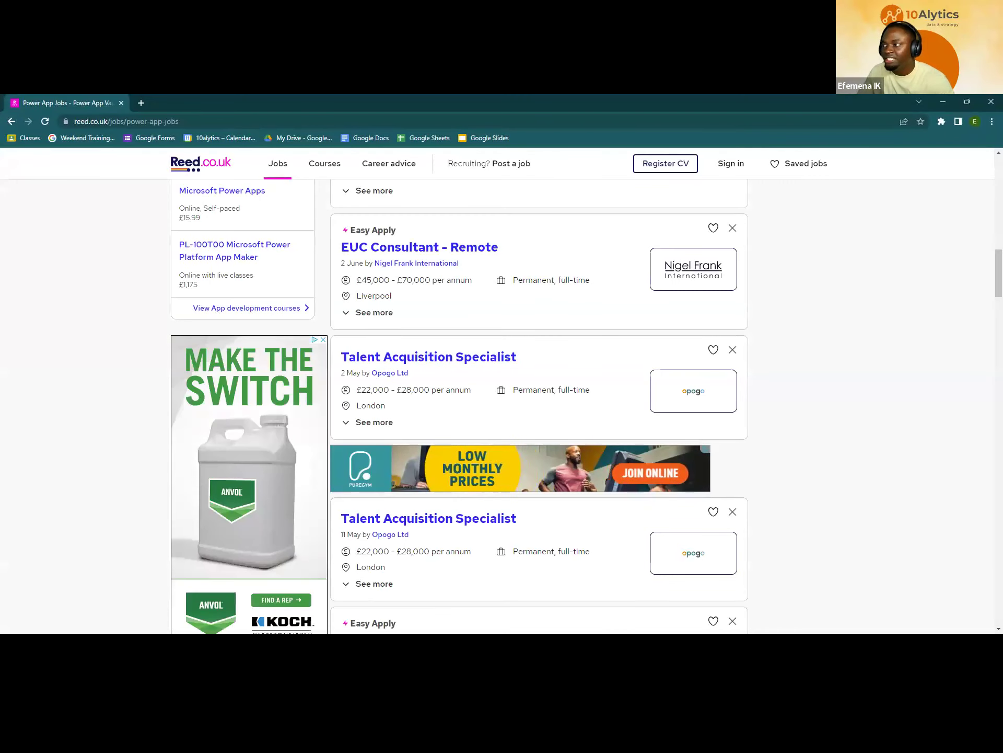
scroll(478, 340, "up", 10)
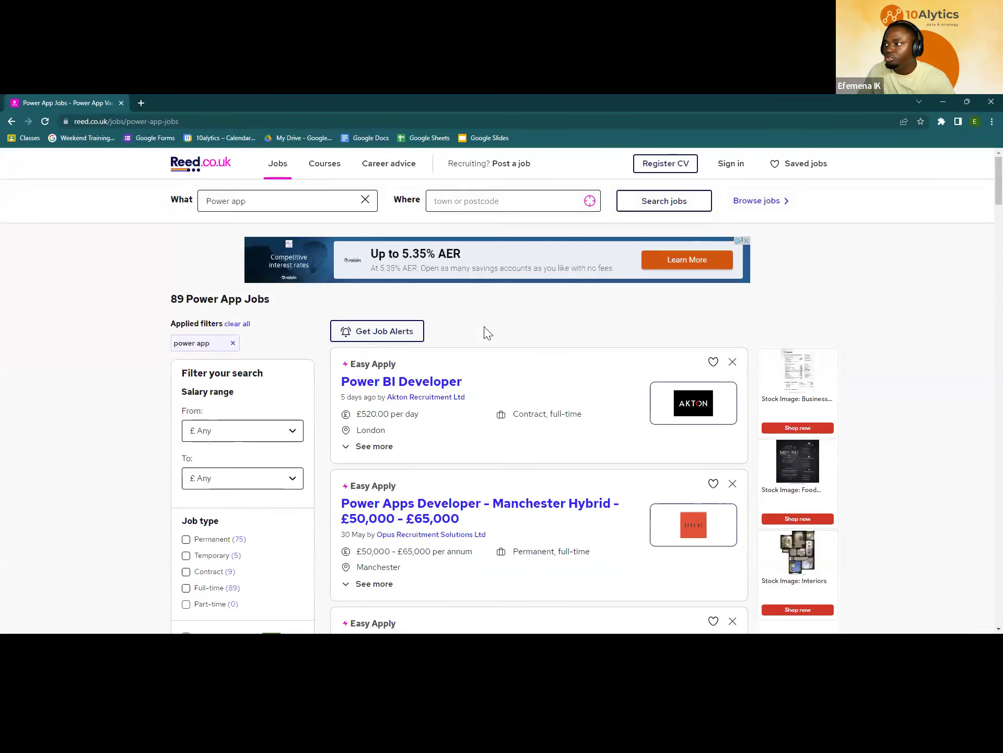
- Replace "app" in the job search keyword so it reads "Power platfrom" and run the search
left_click_drag(247, 201, 234, 201)
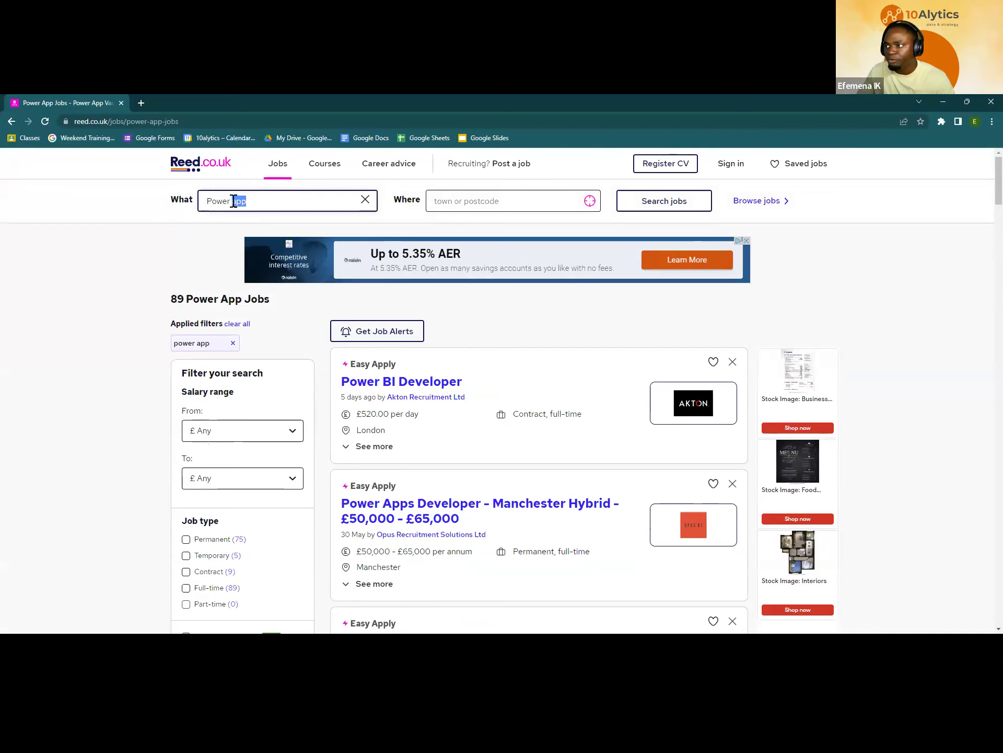
type("platfro")
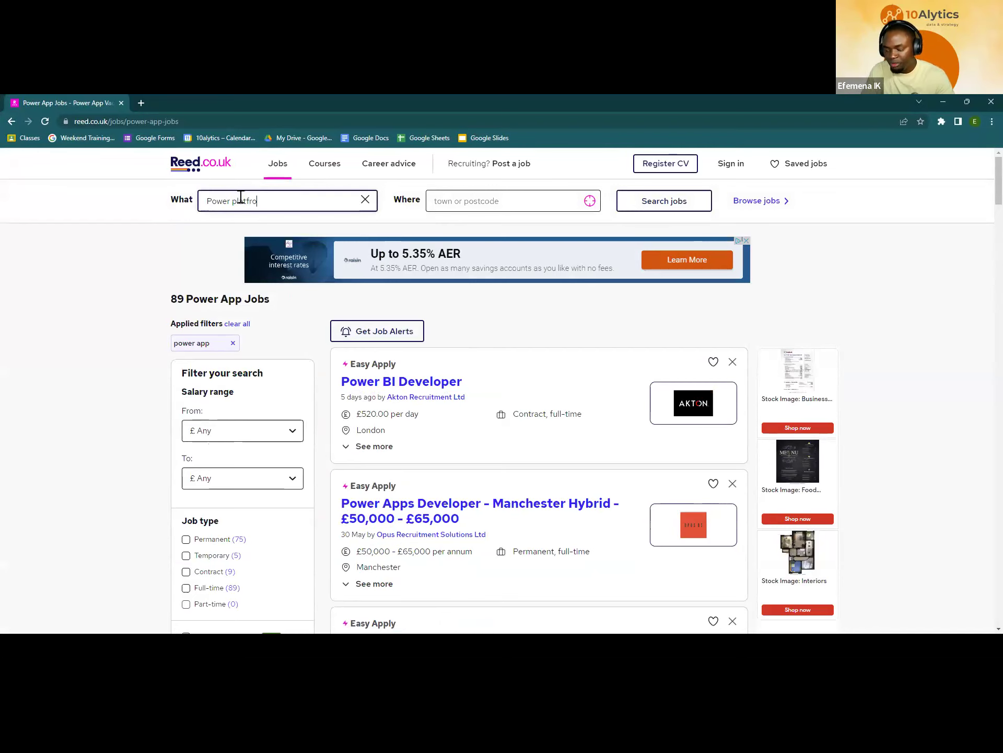
type("m")
key("Return")
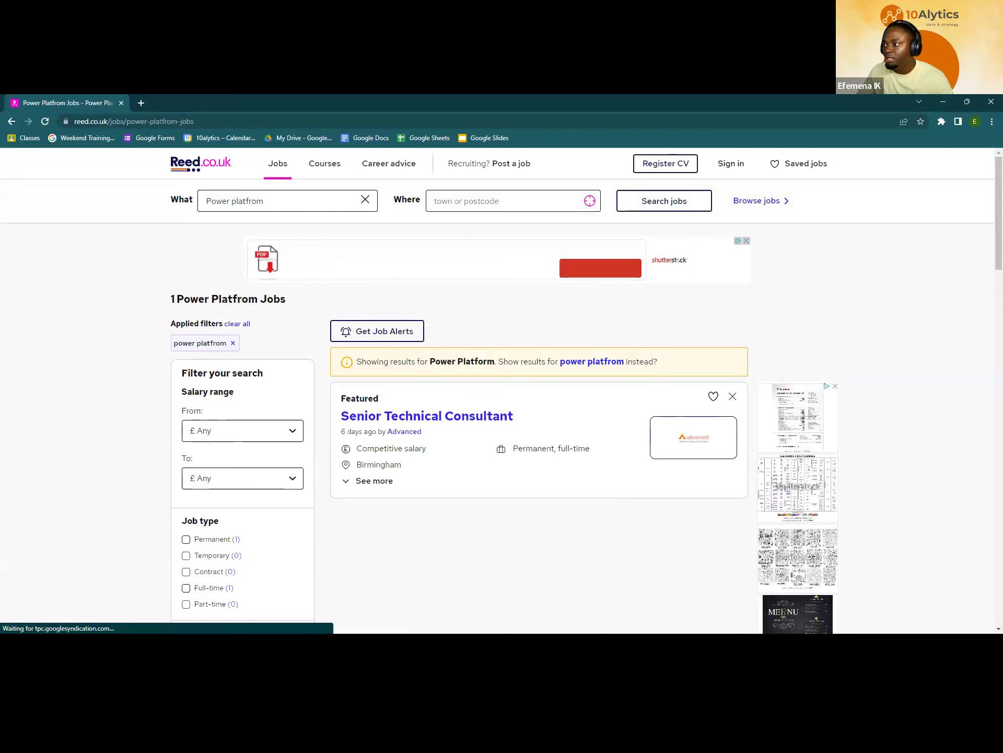
- Correct the misspelled job search keyword to "Power platform" and rerun the search
left_click(273, 200)
left_click_drag(264, 201, 246, 200)
left_click(251, 201)
key("BackSpace")
key("BackSpace")
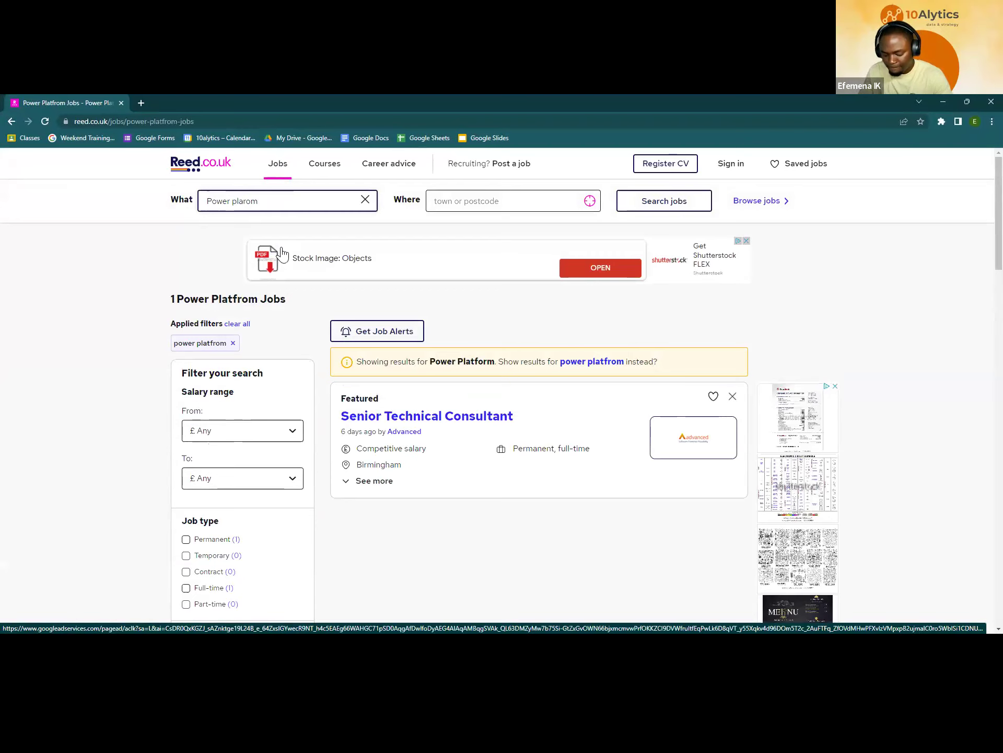
key("Return")
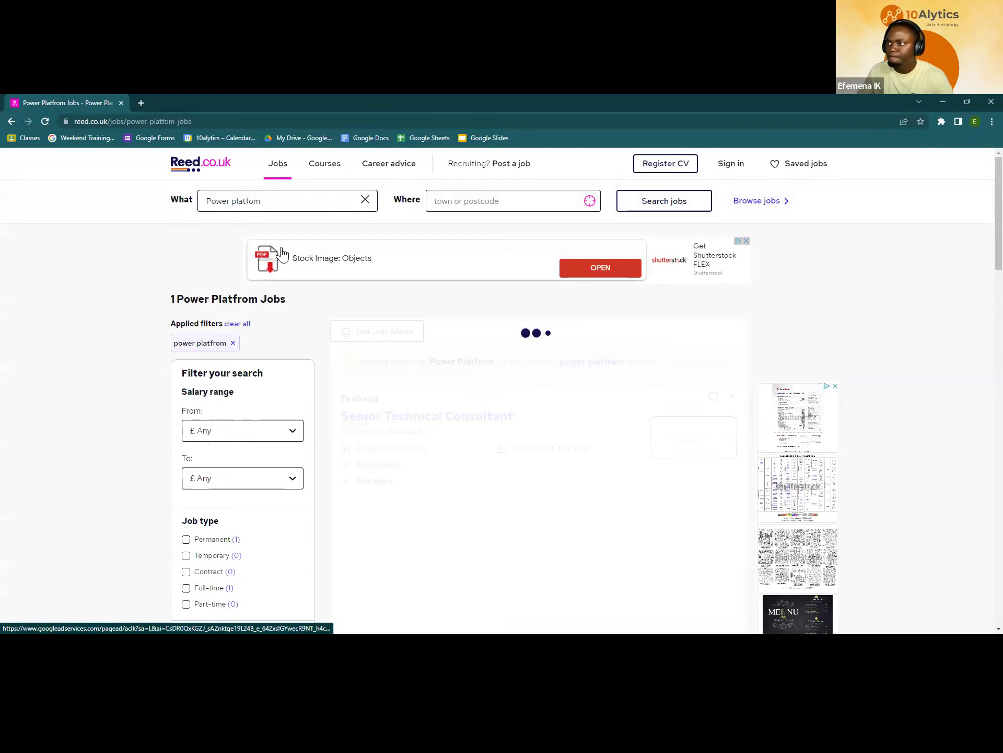
left_click(250, 202)
type("r")
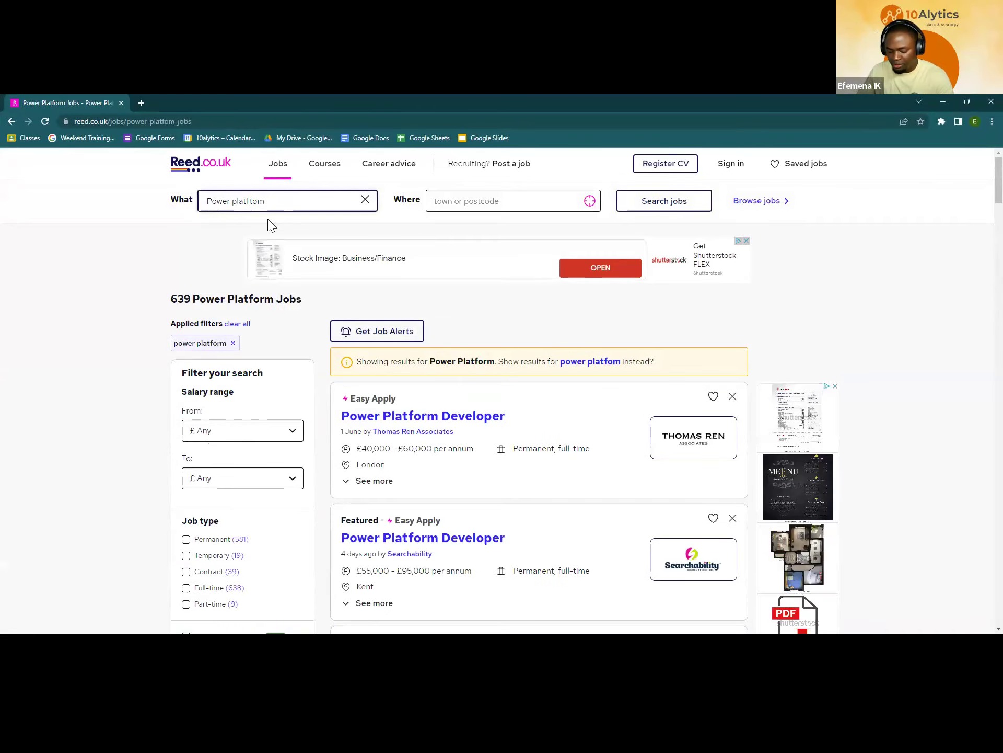
key("Return")
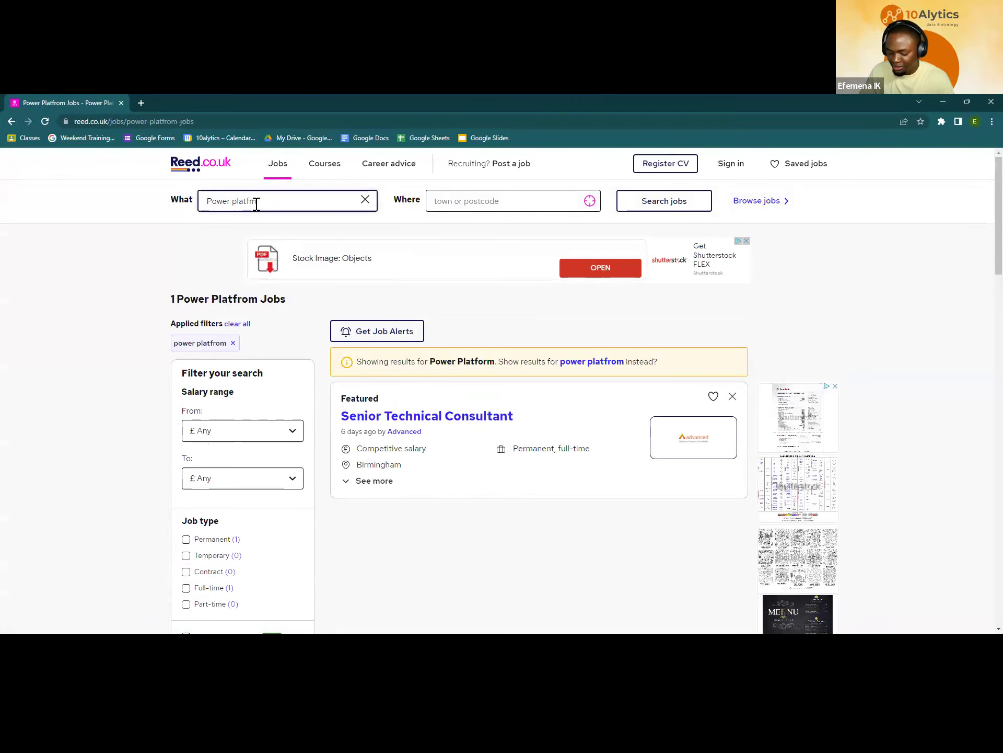
key("Return")
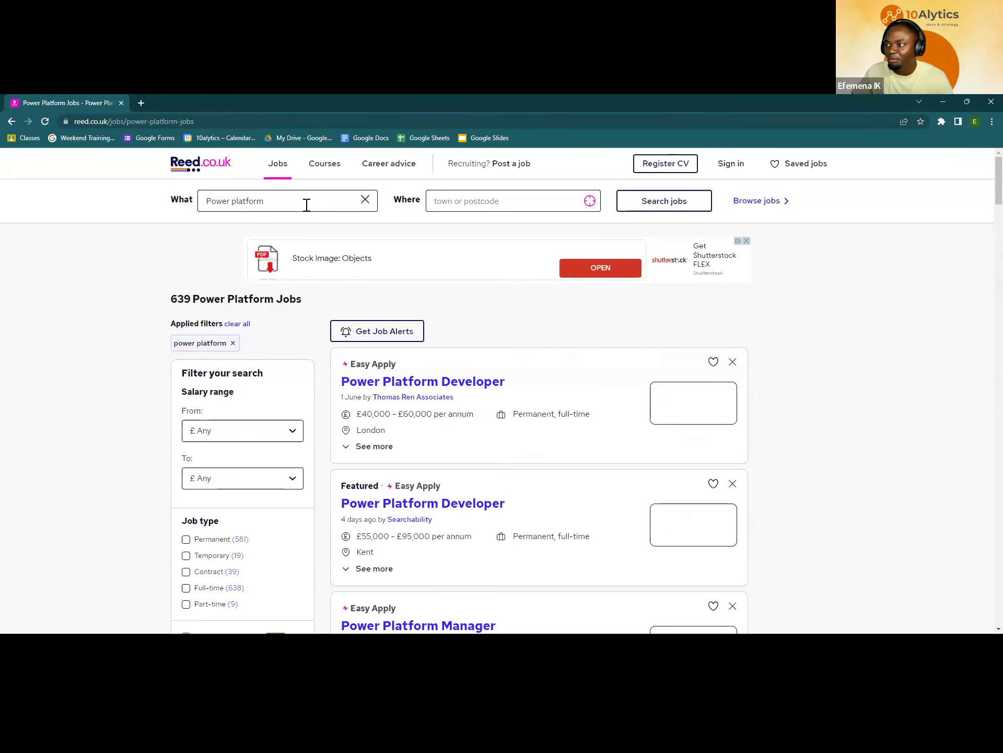
- Check the salary of the Thomas Ren Associates Power Platform Developer result and open the listing in a separate tab
scroll(510, 385, "down", 2)
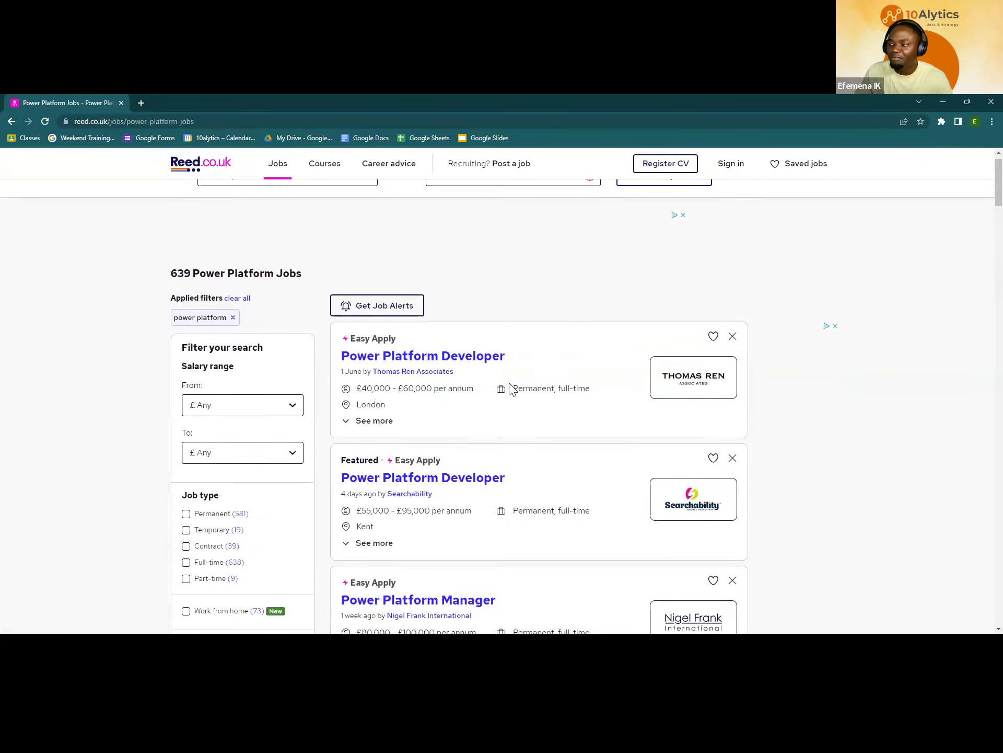
left_click_drag(363, 308, 415, 309)
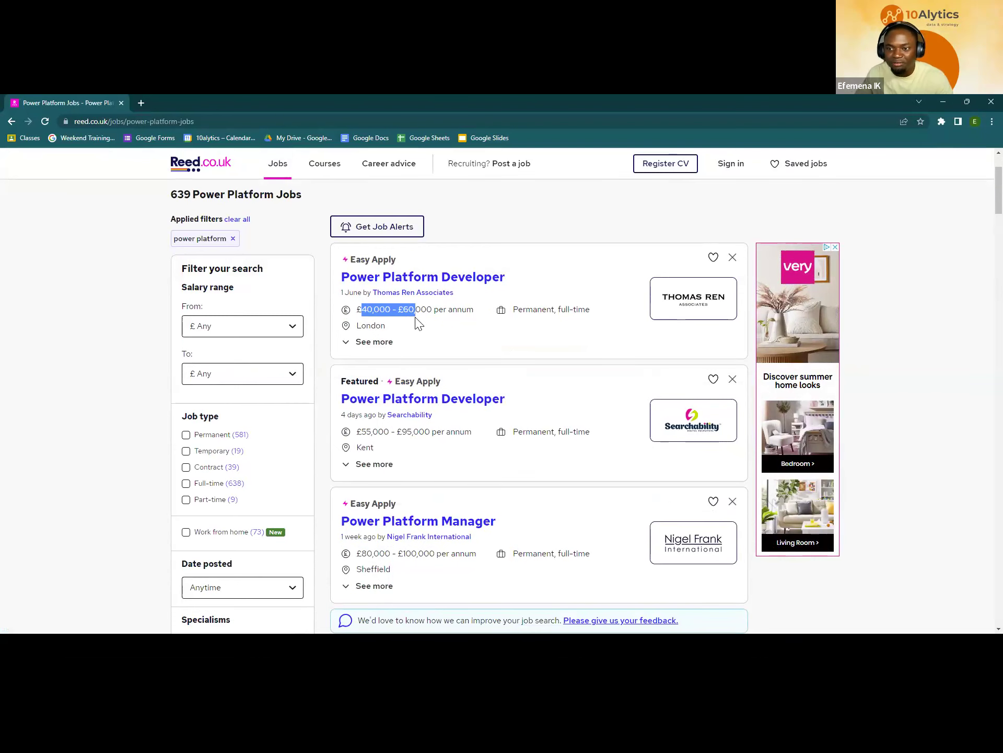
right_click(452, 282)
left_click(481, 288)
left_click(178, 102)
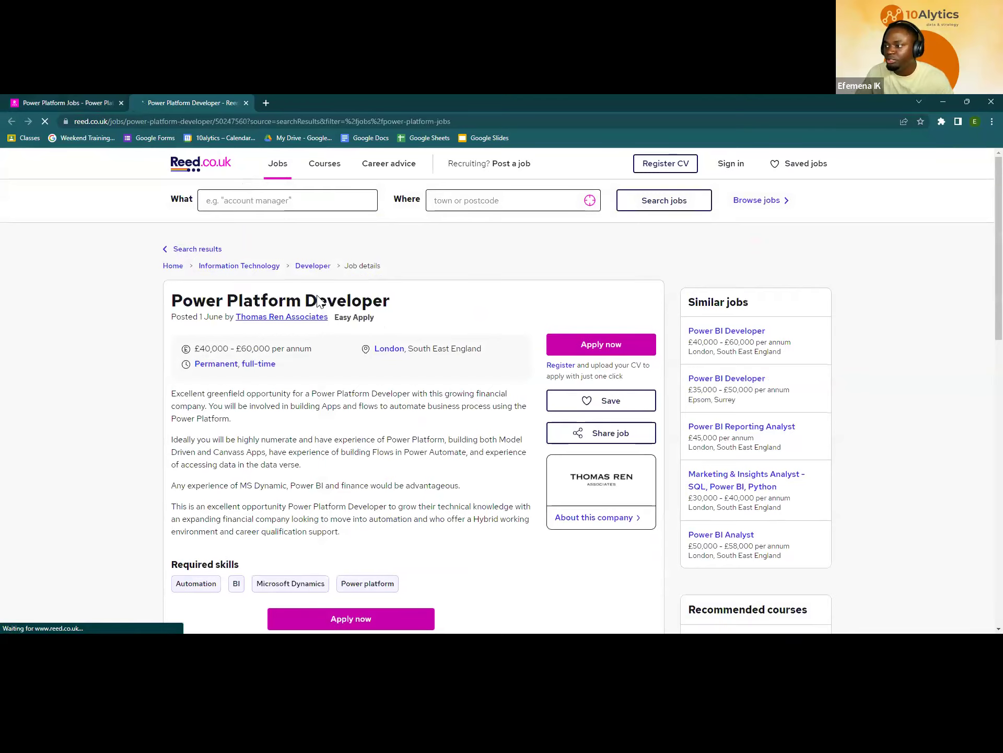
- Examine the Power Platform Developer listing's Power BI, app-building and Power Automate experience requirements and its salary range
scroll(316, 293, "down", 8)
scroll(222, 300, "up", 6)
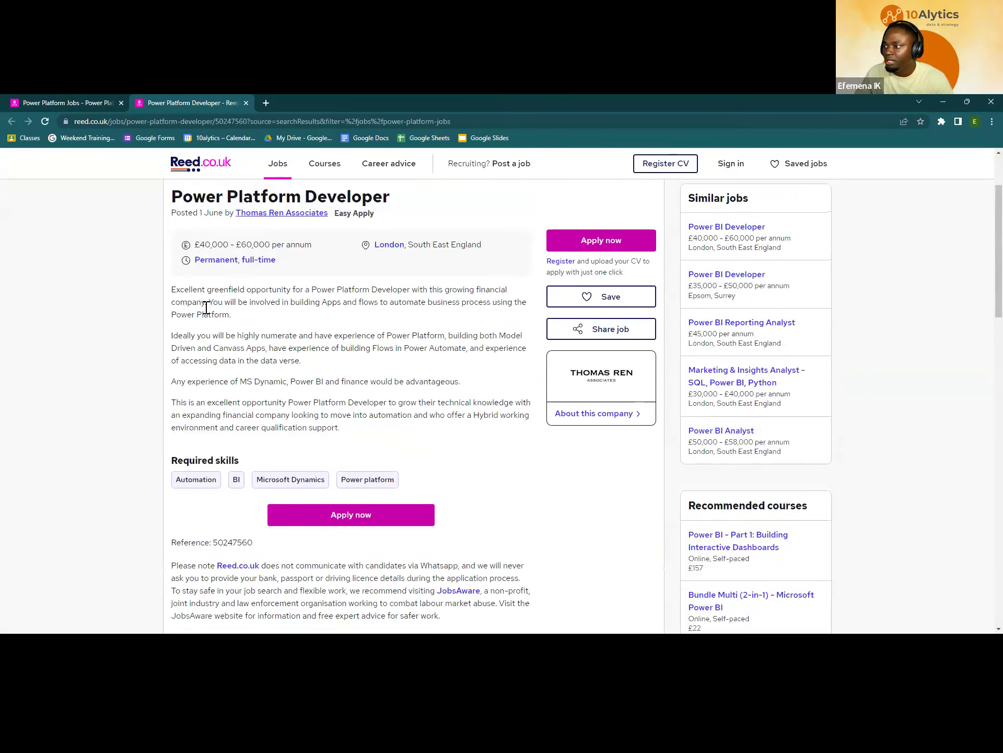
left_click_drag(283, 381, 459, 381)
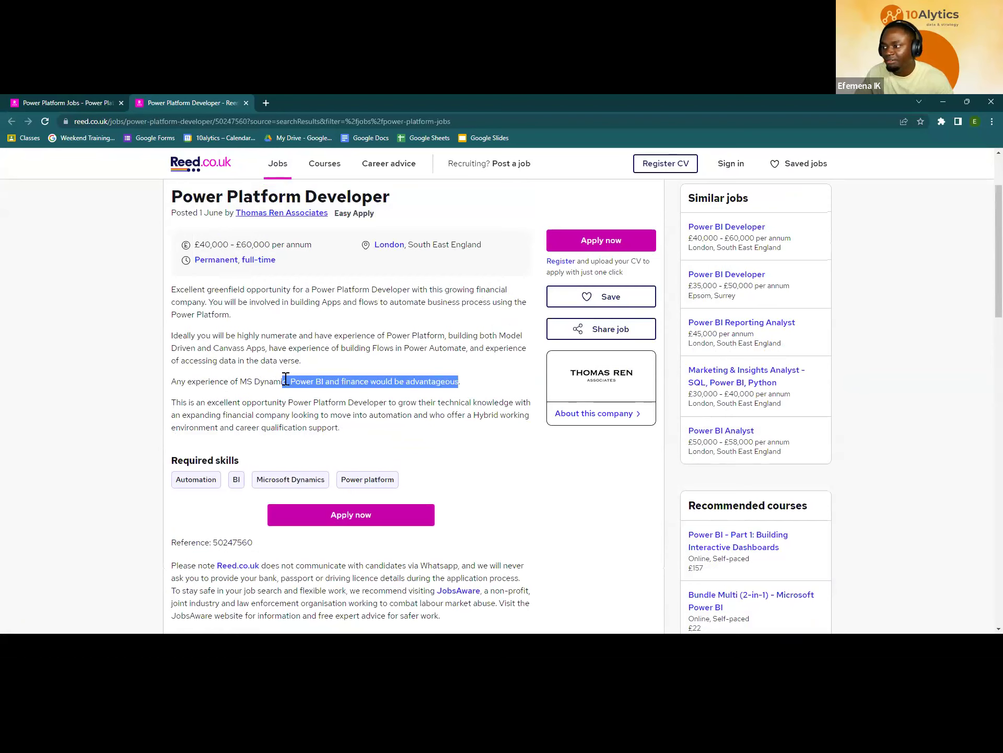
left_click(203, 336)
left_click_drag(185, 335, 268, 348)
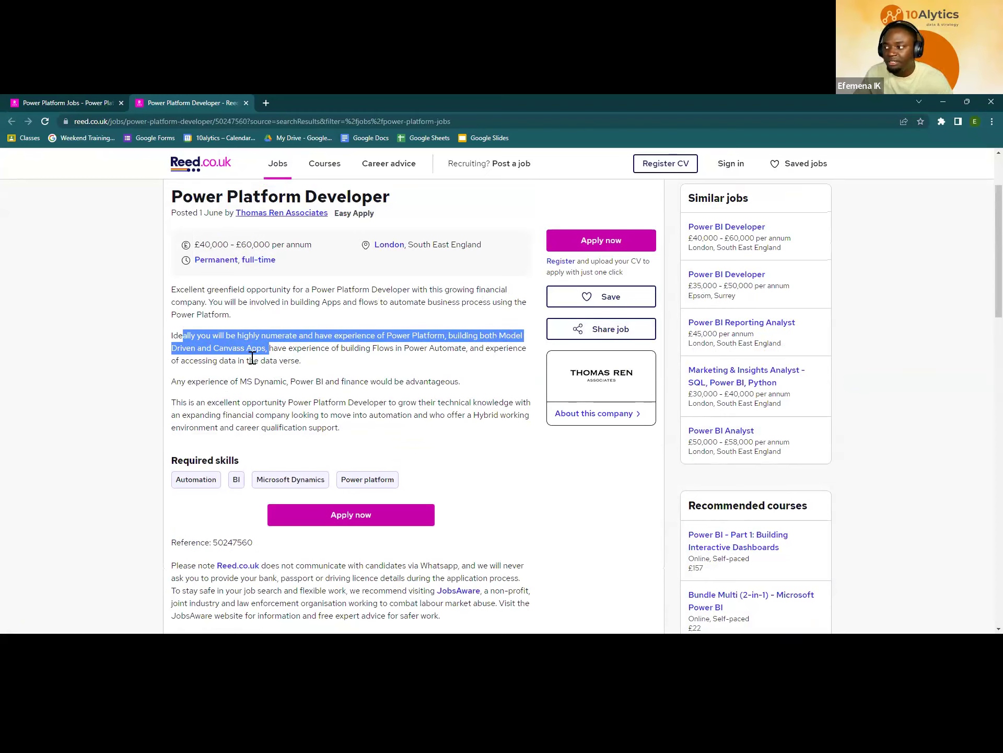
left_click(362, 374)
left_click_drag(271, 348, 389, 349)
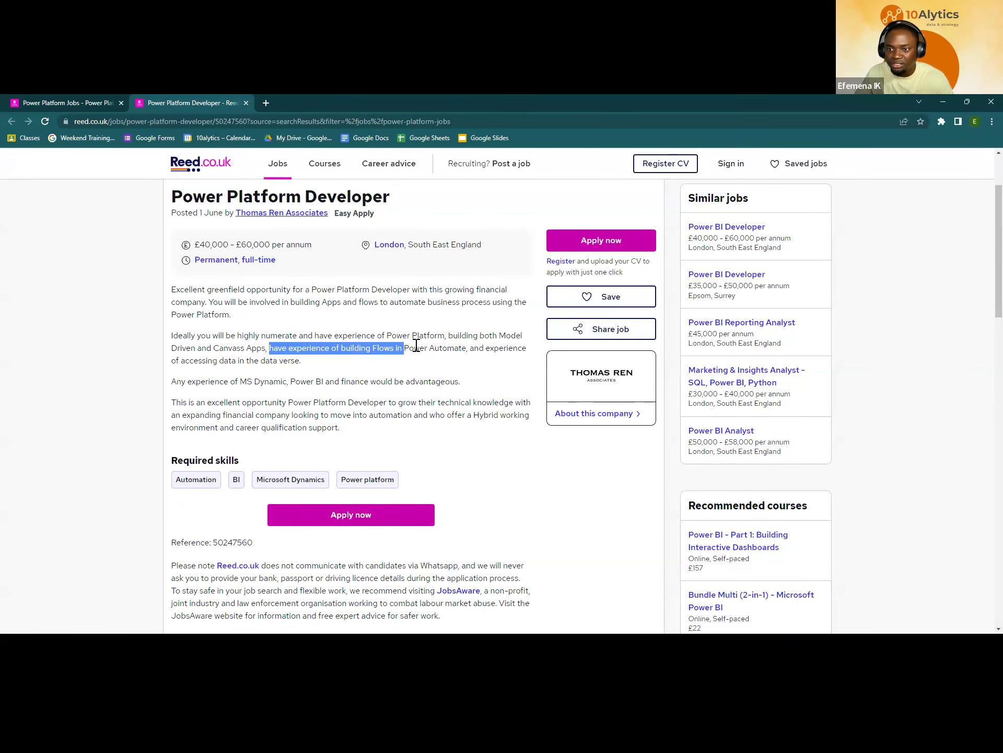
key("super+Tab")
left_click(370, 305)
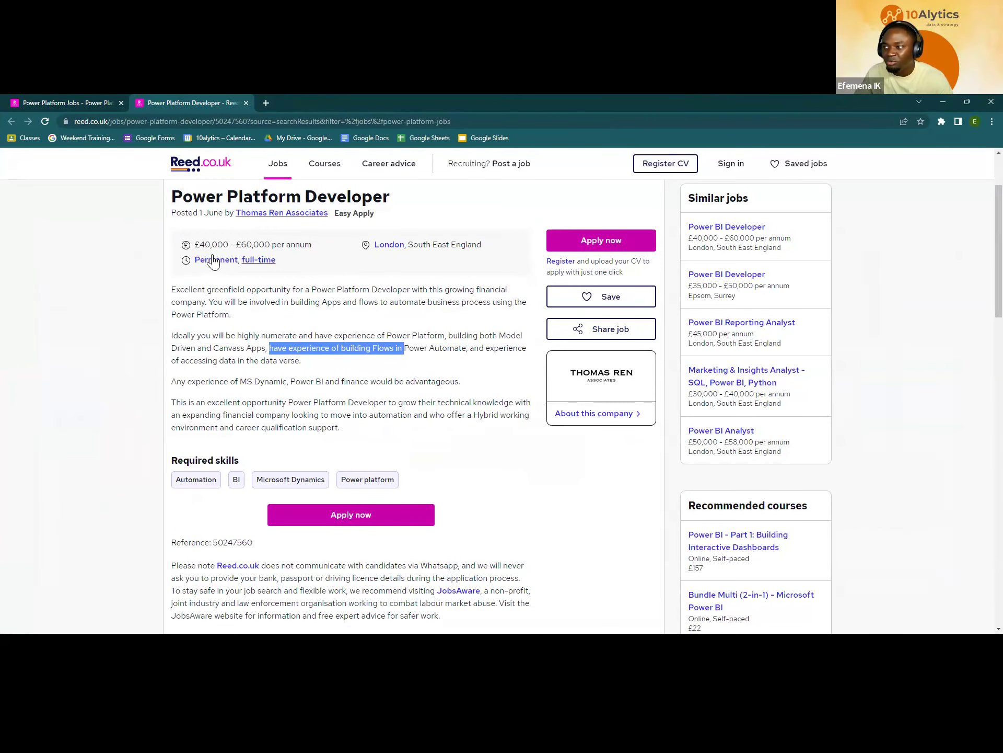
left_click_drag(201, 242, 265, 249)
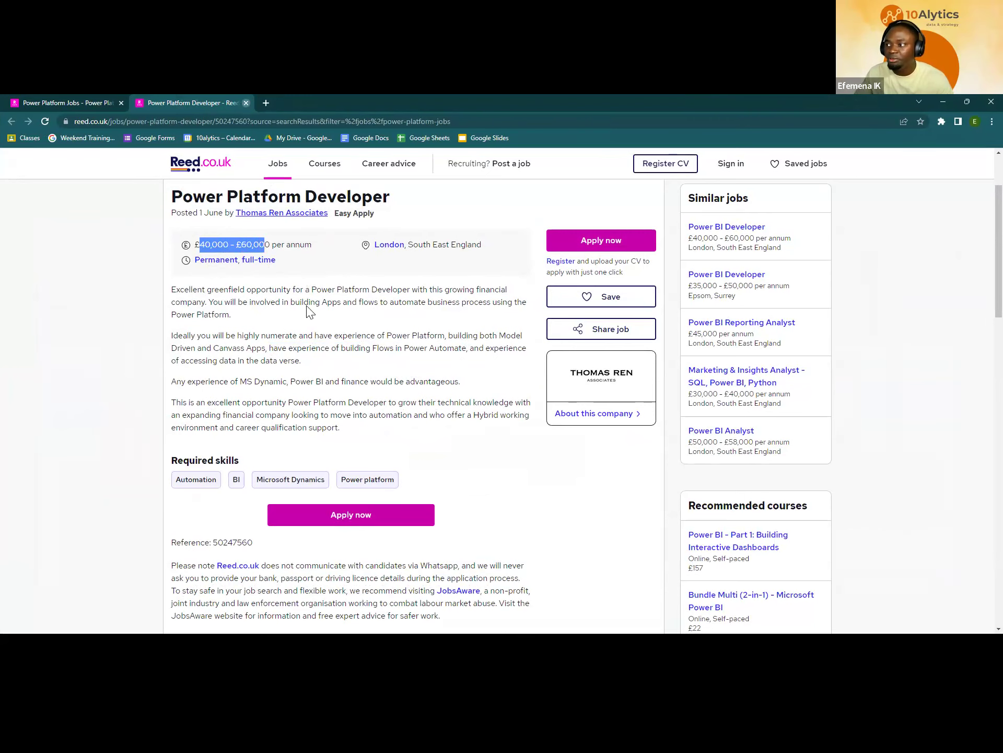
- Close the Thomas Ren Associates listing and review Searchability's Power Platform Developer job description in a new tab
left_click(247, 103)
scroll(415, 352, "down", 1)
right_click(414, 352)
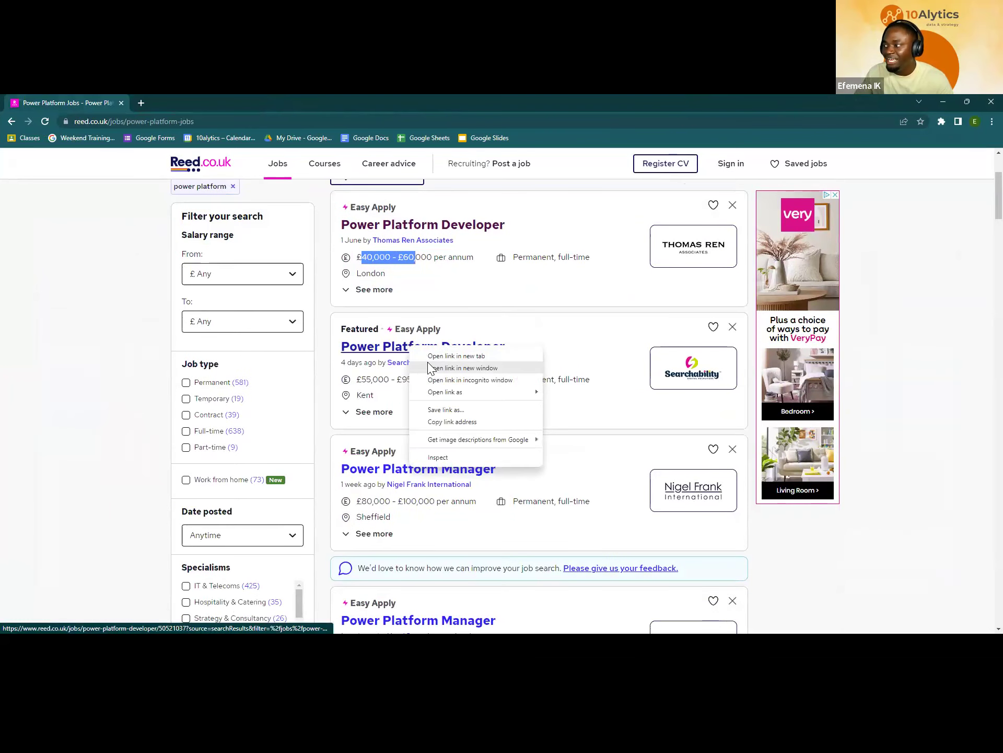
left_click(432, 356)
left_click(196, 102)
scroll(316, 350, "down", 9)
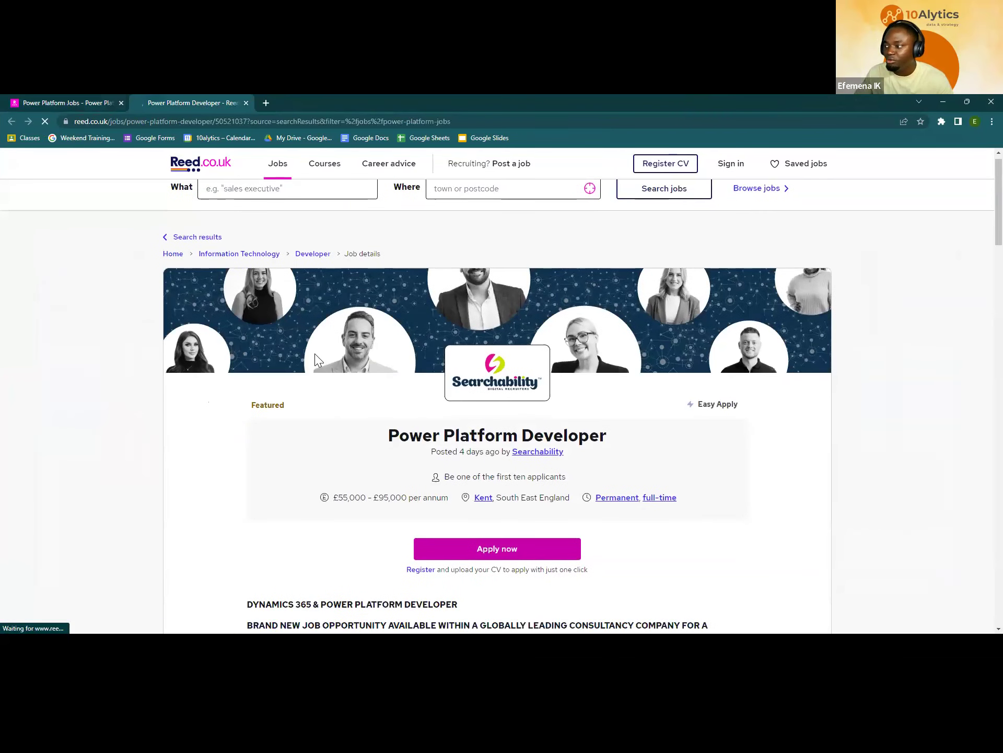
scroll(319, 351, "down", 1)
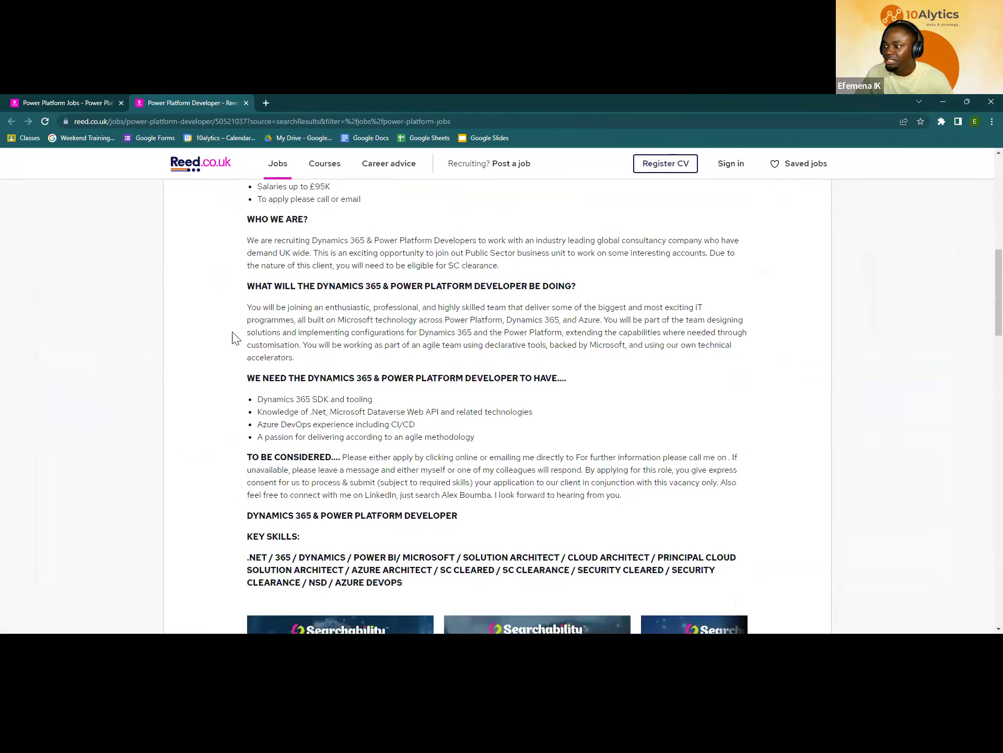
scroll(236, 336, "up", 3)
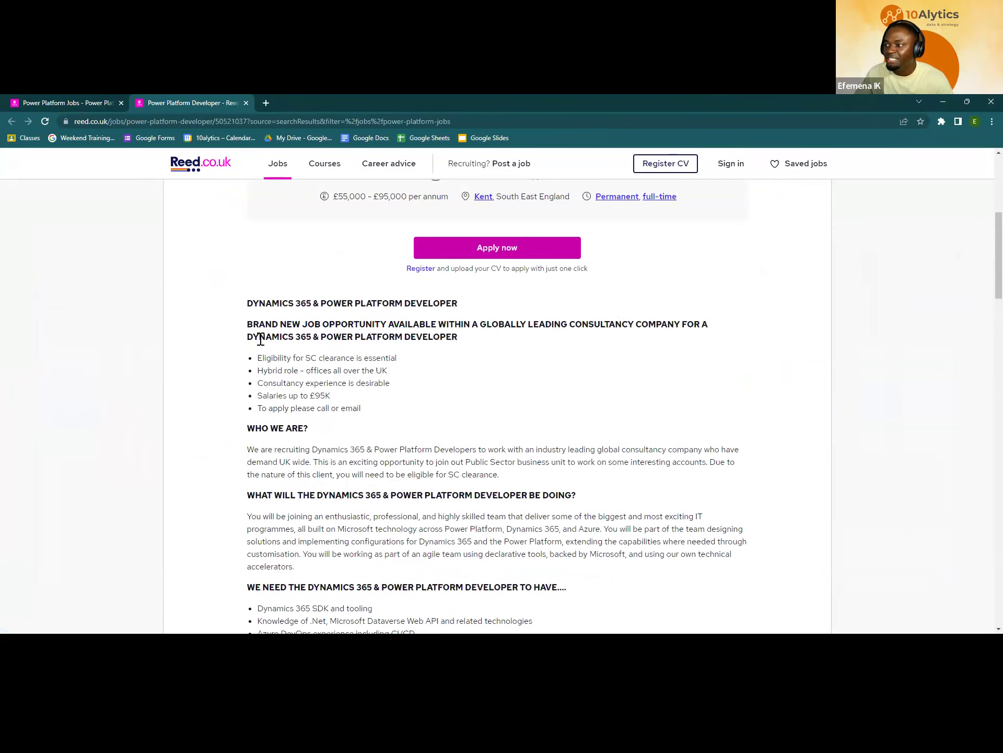
- Close the Searchability listing and search for "Power BI Developer" jobs
left_click(246, 102)
scroll(376, 366, "down", 3)
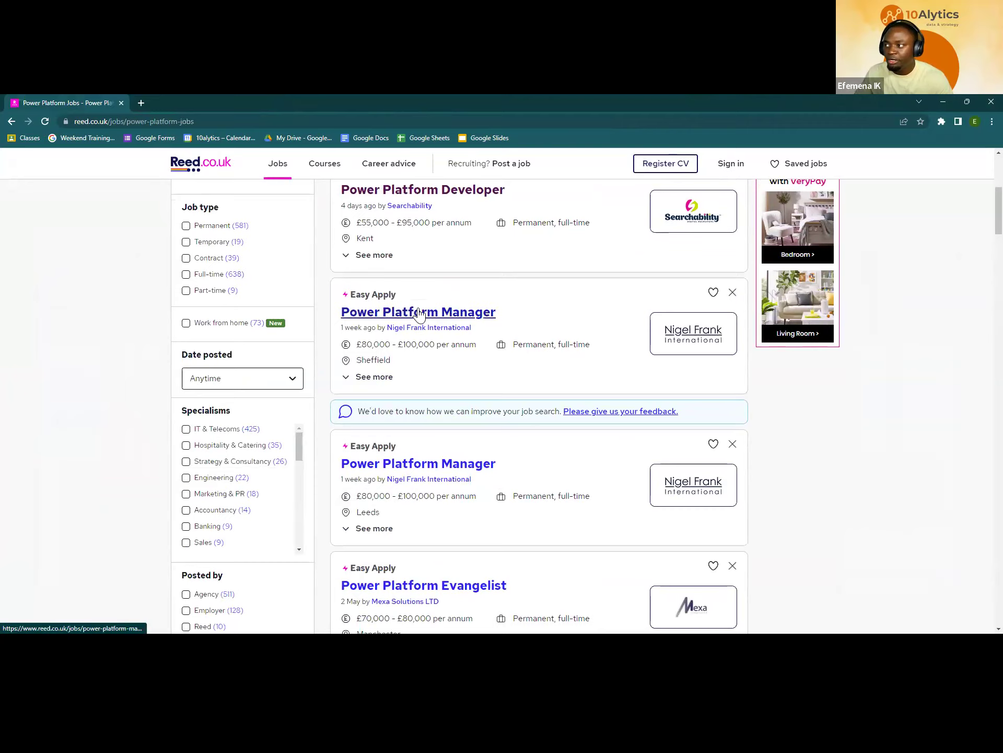
scroll(418, 314, "up", 5)
left_click_drag(270, 208, 228, 200)
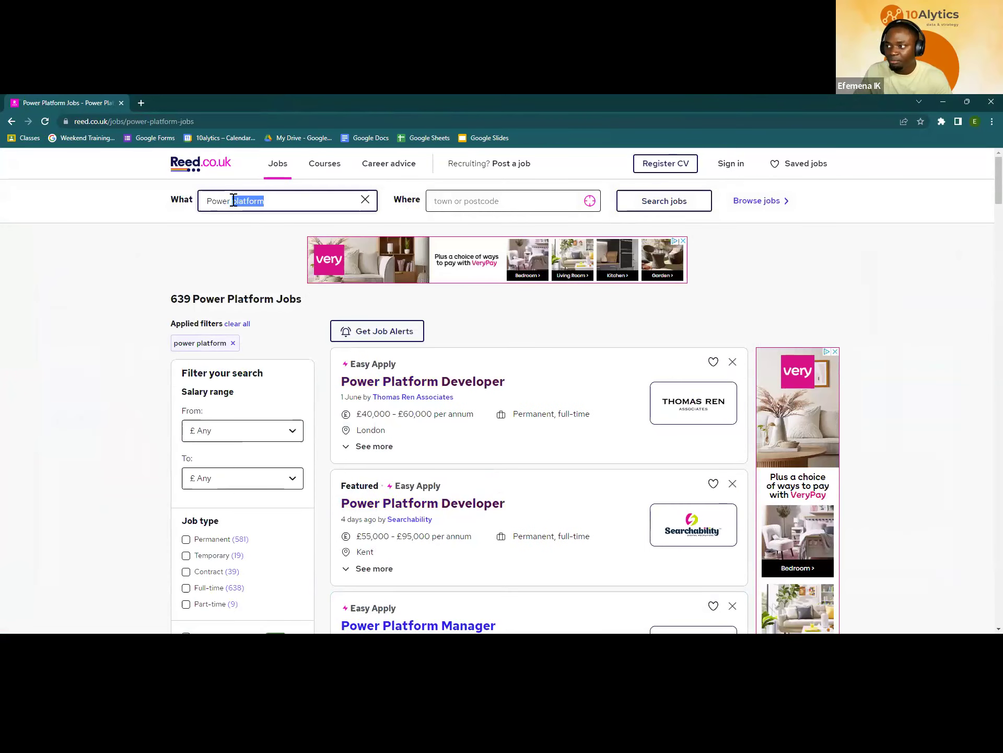
type("B")
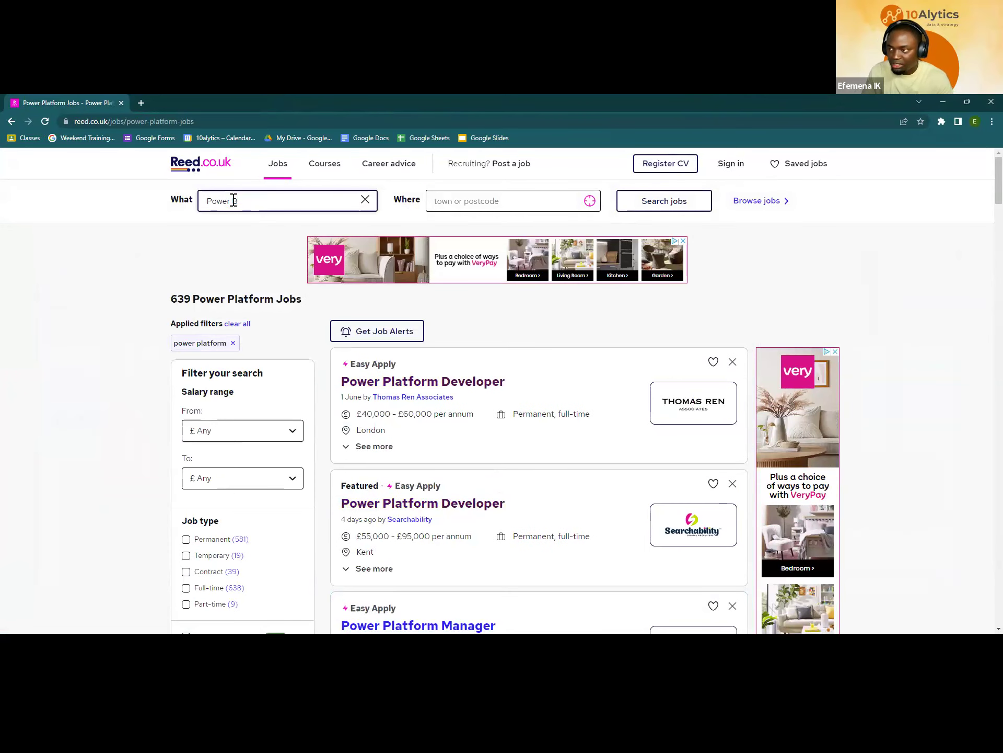
type("I Developer")
key("Return")
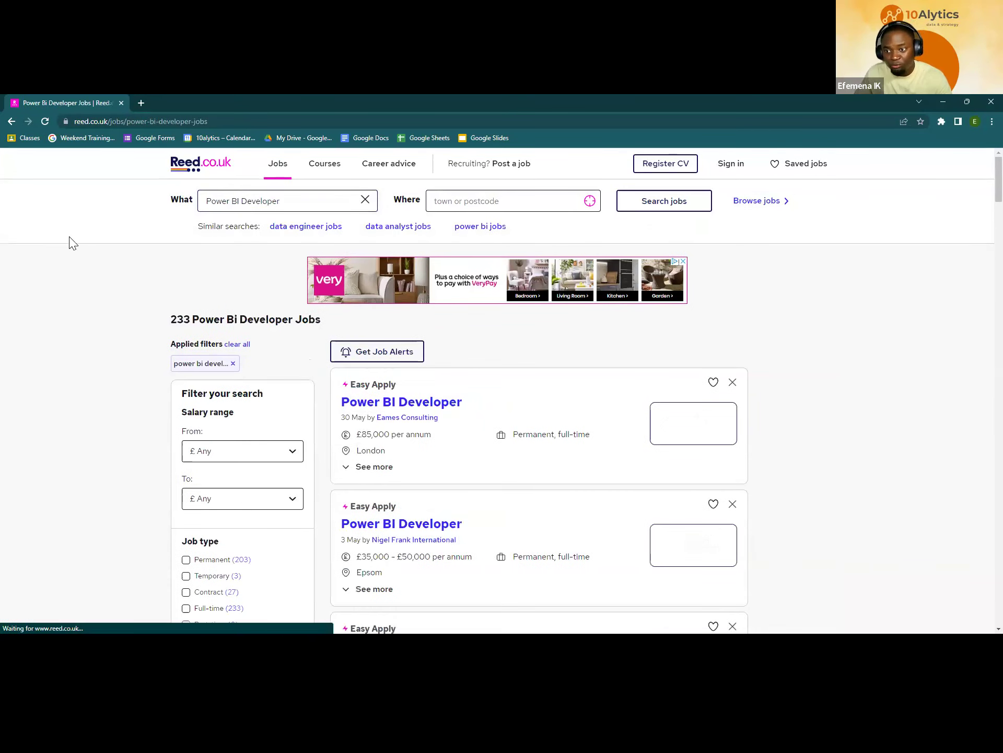
- Open the Eames Consulting Power BI Developer listing in a new tab and examine its required Power BI and Power Apps skills
scroll(500, 421, "down", 1)
right_click(376, 354)
left_click(397, 361)
left_click(218, 100)
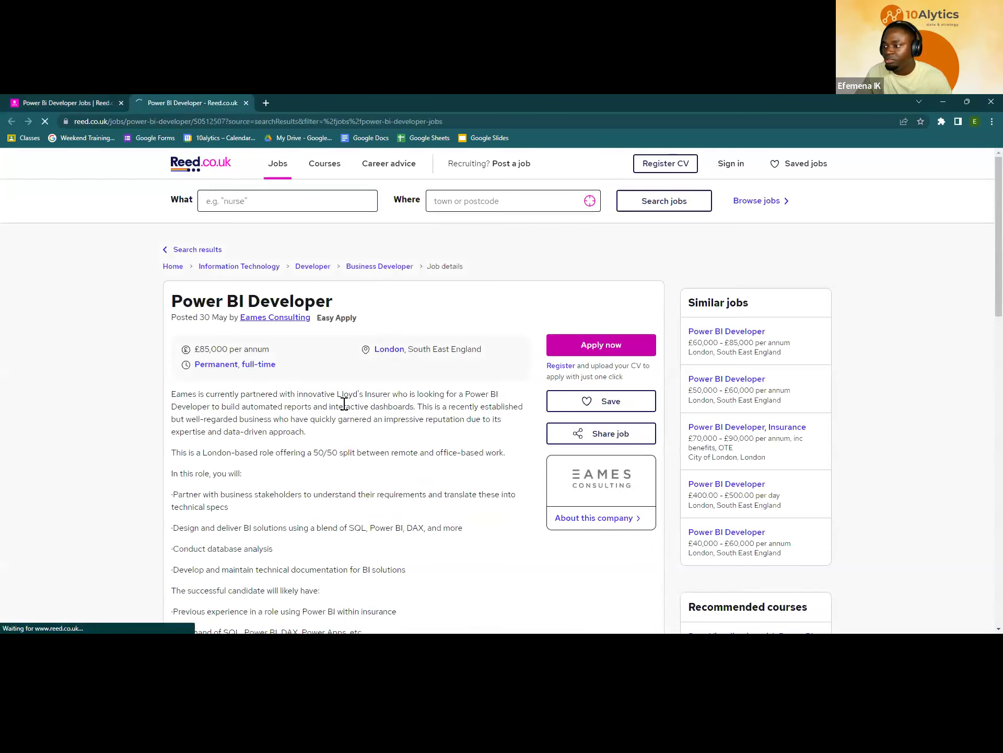
scroll(342, 408, "down", 2)
scroll(378, 276, "down", 4)
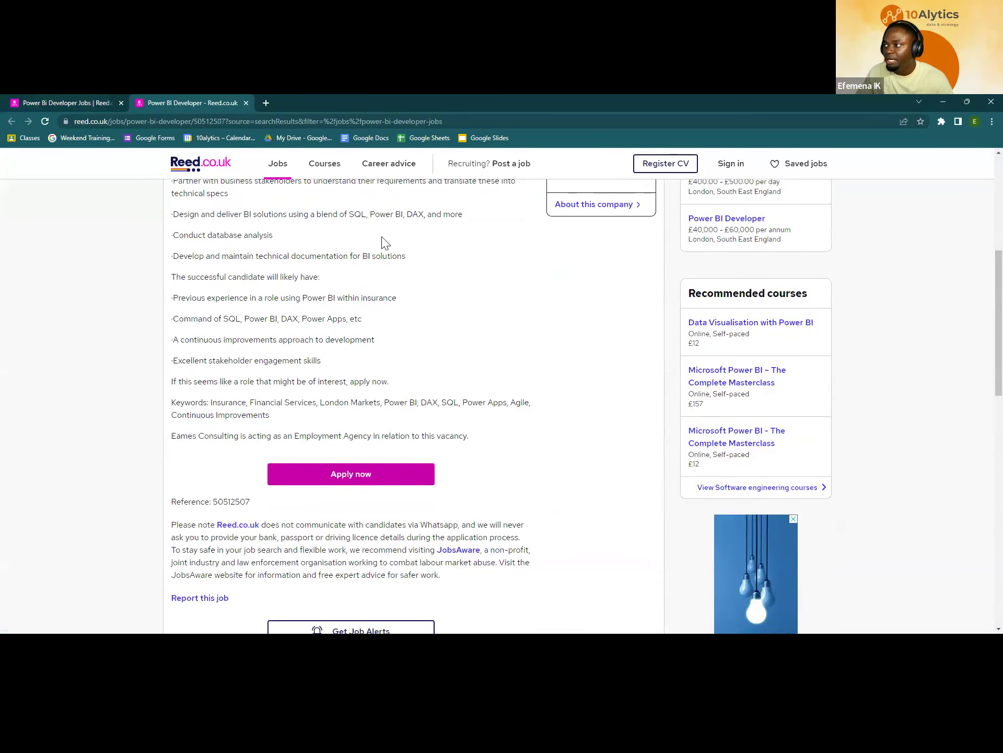
left_click_drag(244, 315, 335, 320)
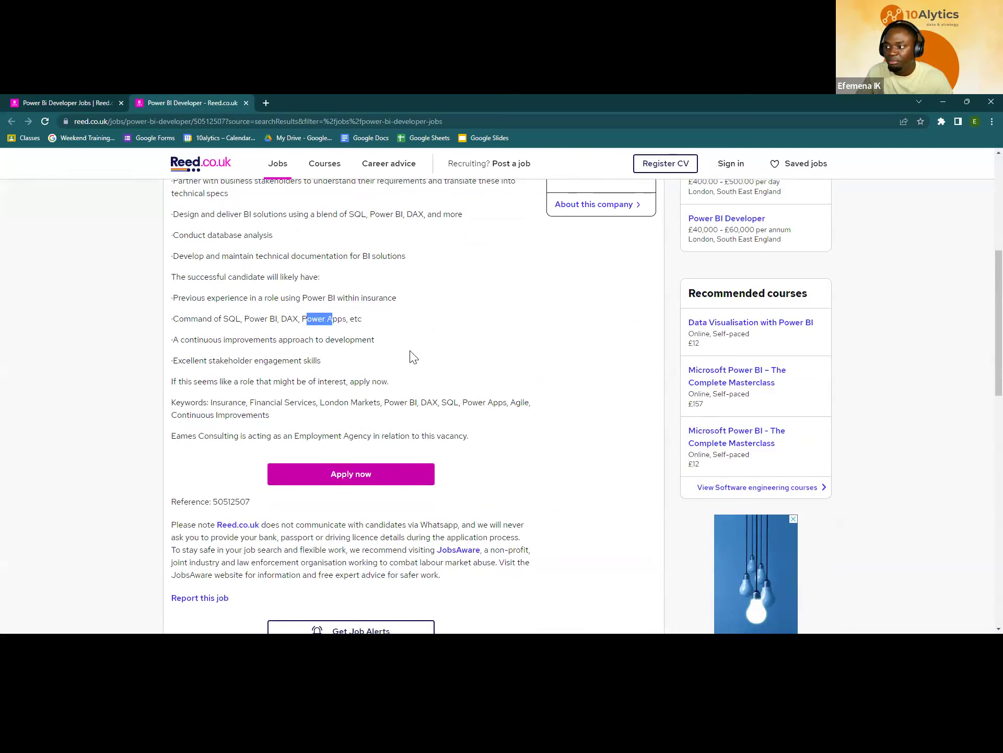
- Close the Eames Consulting listing and shorten the job search keyword to "BI Developer", running the search again
left_click(246, 103)
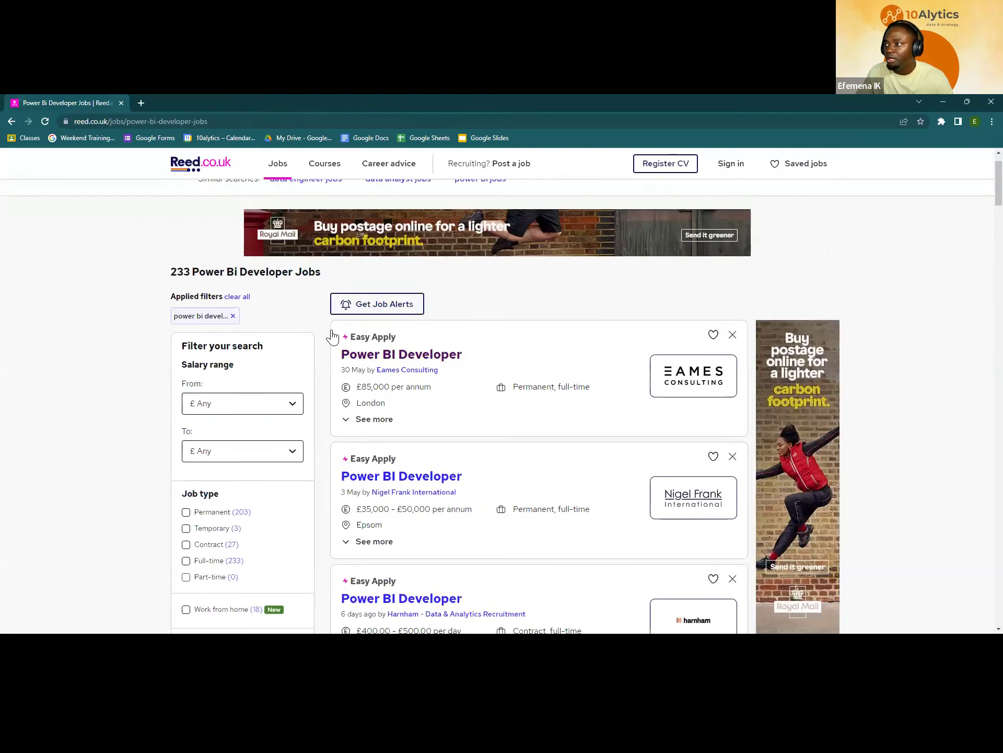
left_click_drag(234, 201, 167, 208)
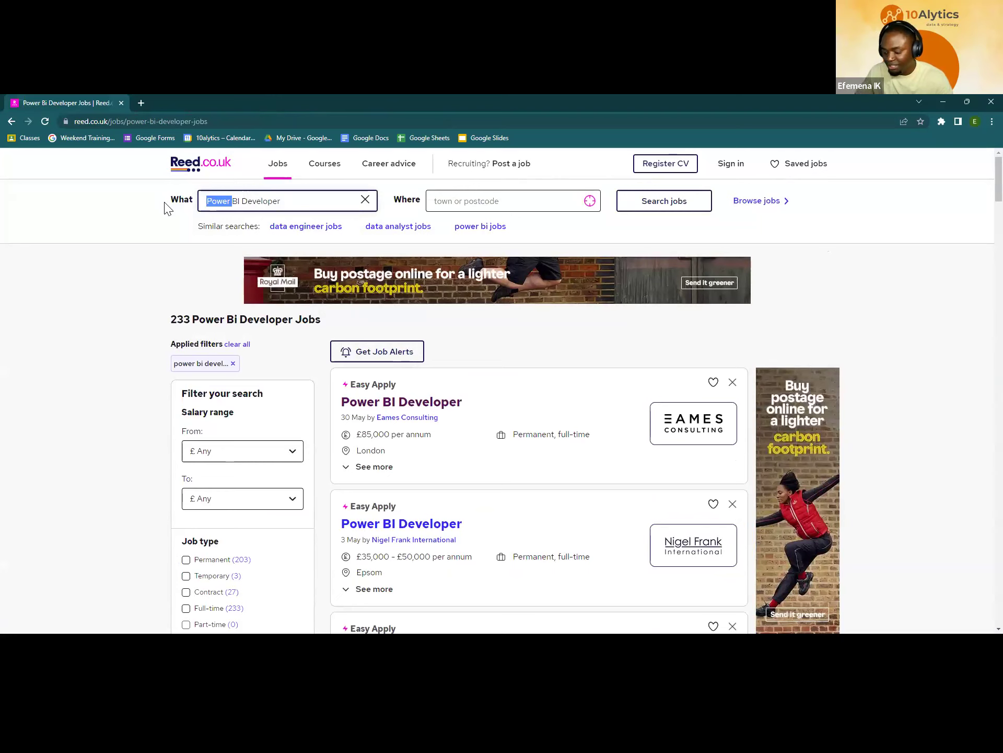
key("BackSpace")
key("Return")
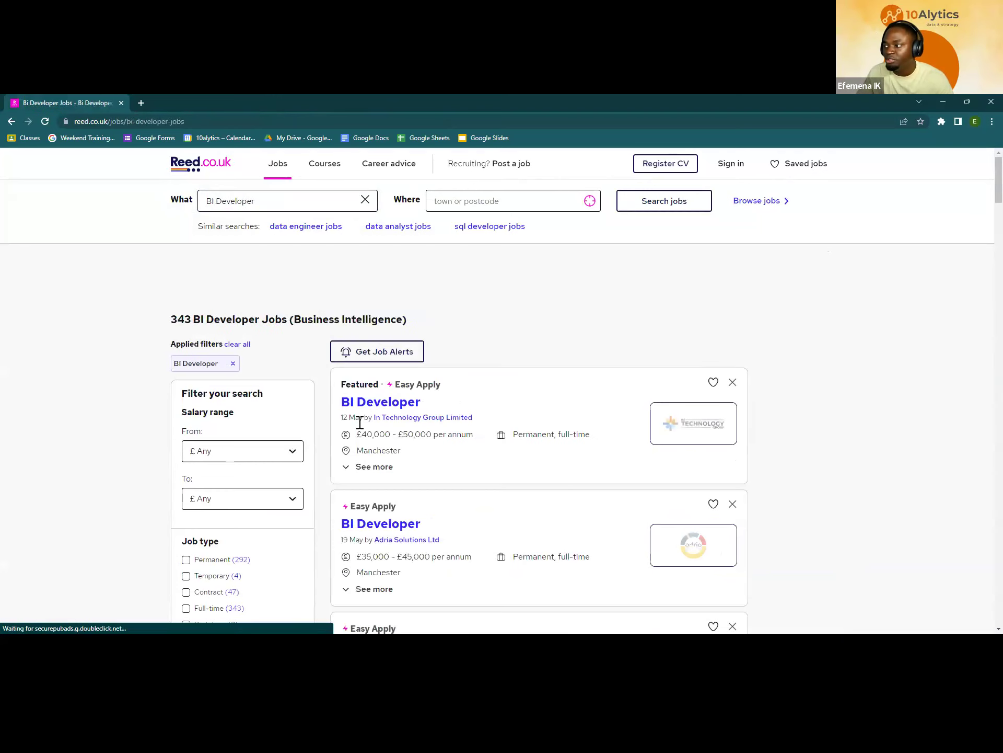
- Review the BI Developer results, examining the advertised annual salaries and contract day rates, and return to the start of the list
scroll(366, 413, "down", 5)
scroll(376, 399, "down", 15)
left_click_drag(355, 309, 426, 309)
scroll(392, 372, "down", 4)
scroll(399, 365, "up", 2)
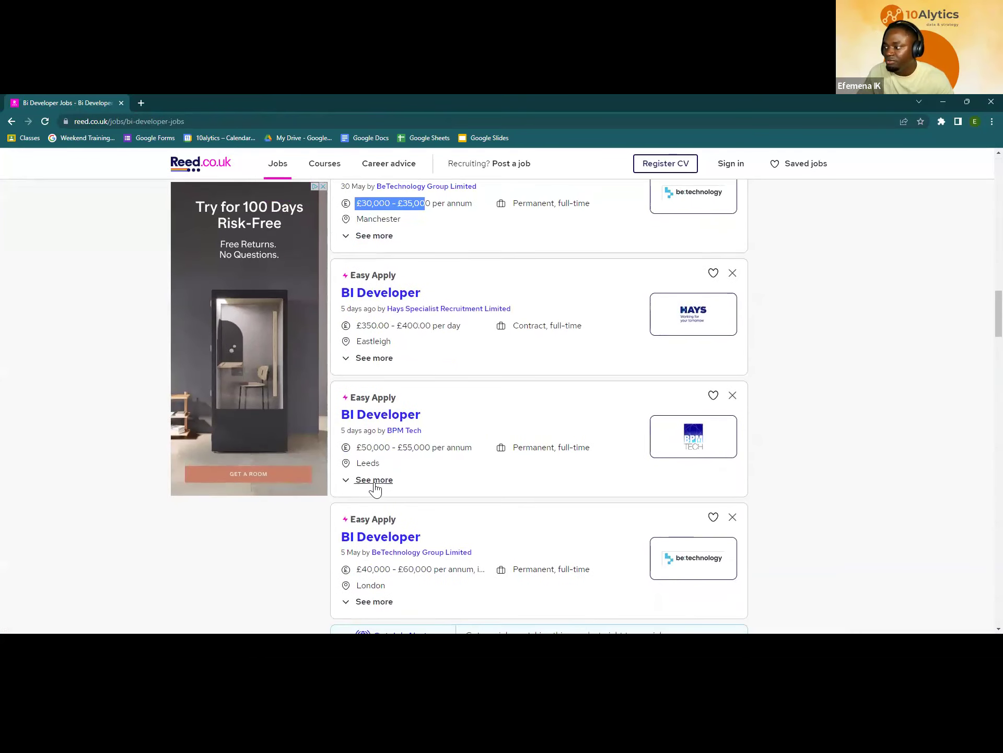
left_click_drag(361, 325, 433, 328)
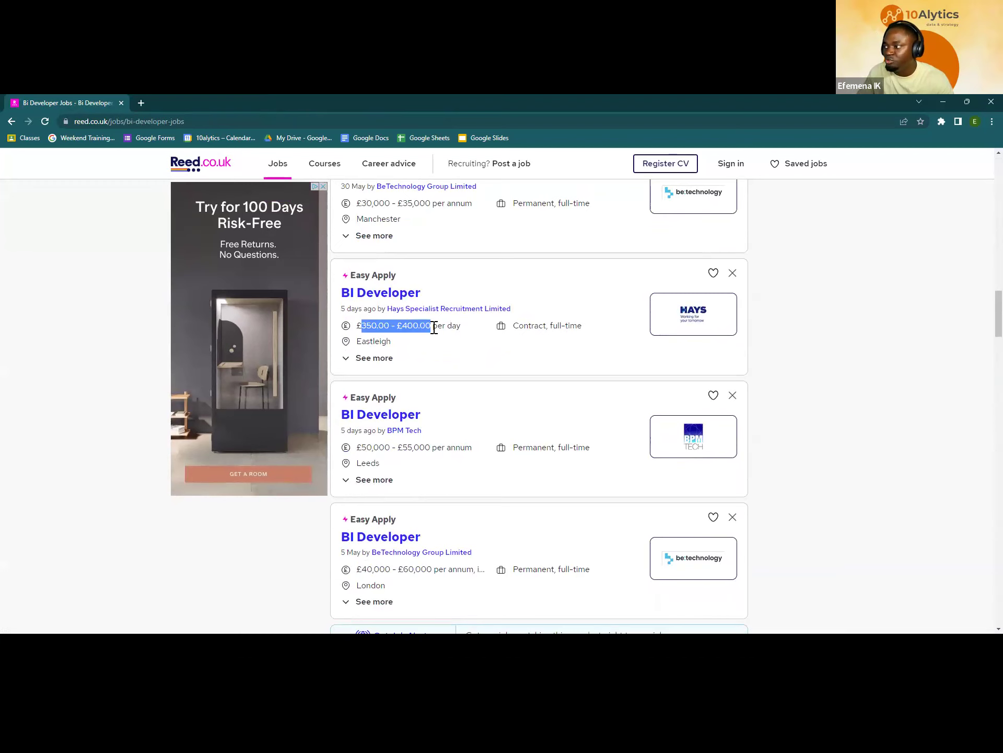
scroll(372, 370, "up", 10)
scroll(372, 370, "up", 12)
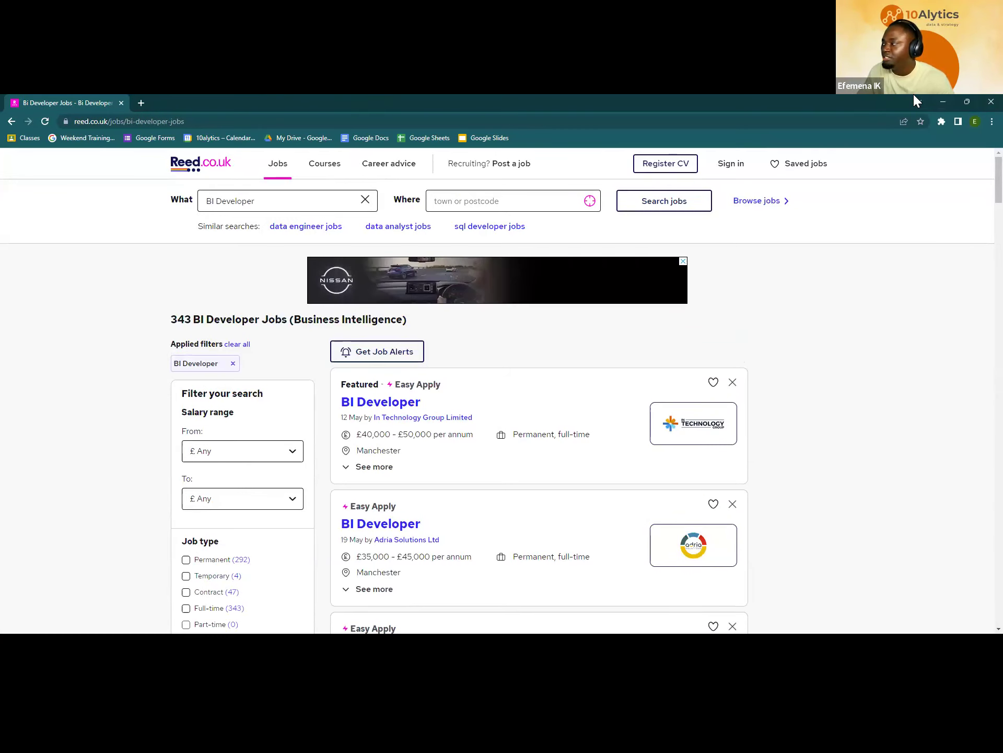
- Minimize the browser to return to the presentation and advance to the slide after "Leave Tracker Automation"
left_click(966, 101)
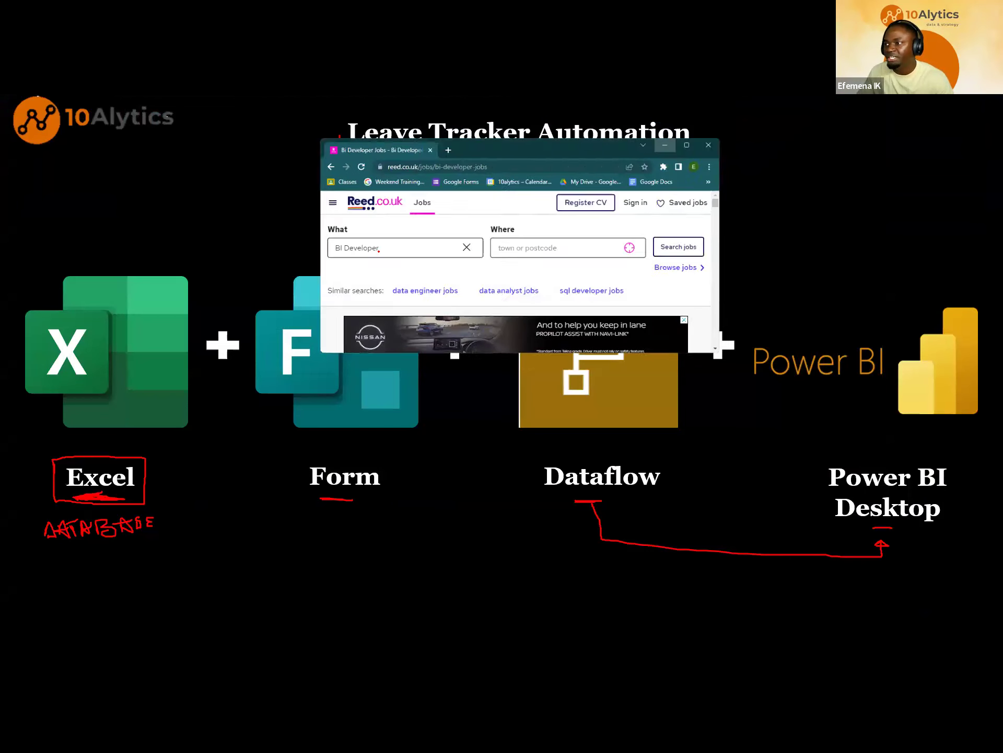
left_click(665, 145)
key("Right")
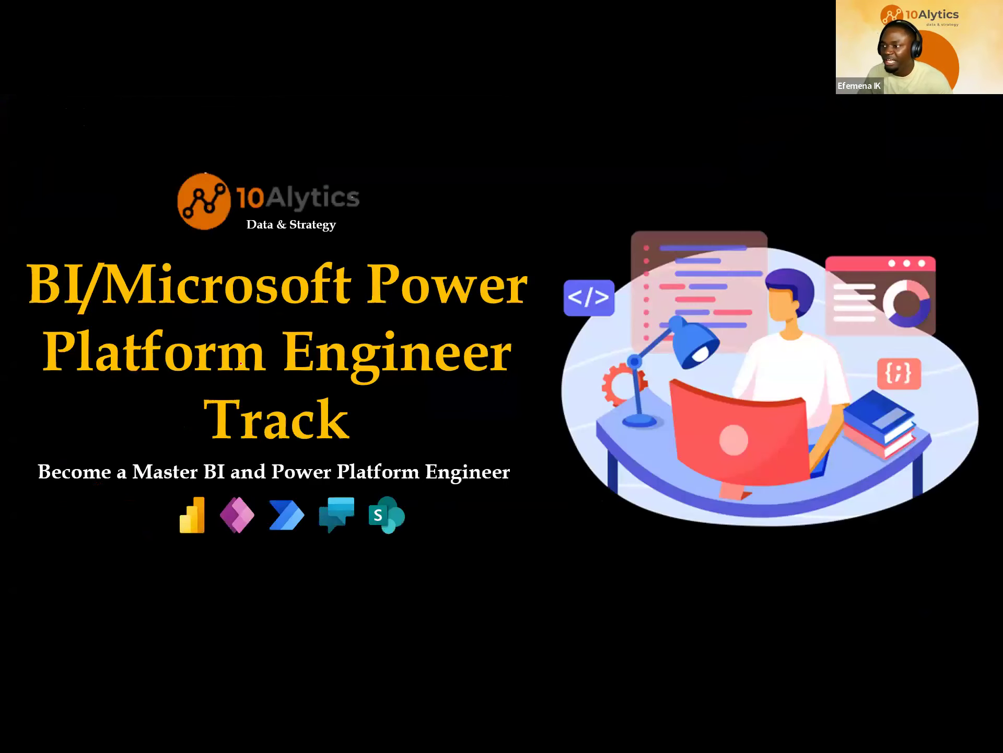